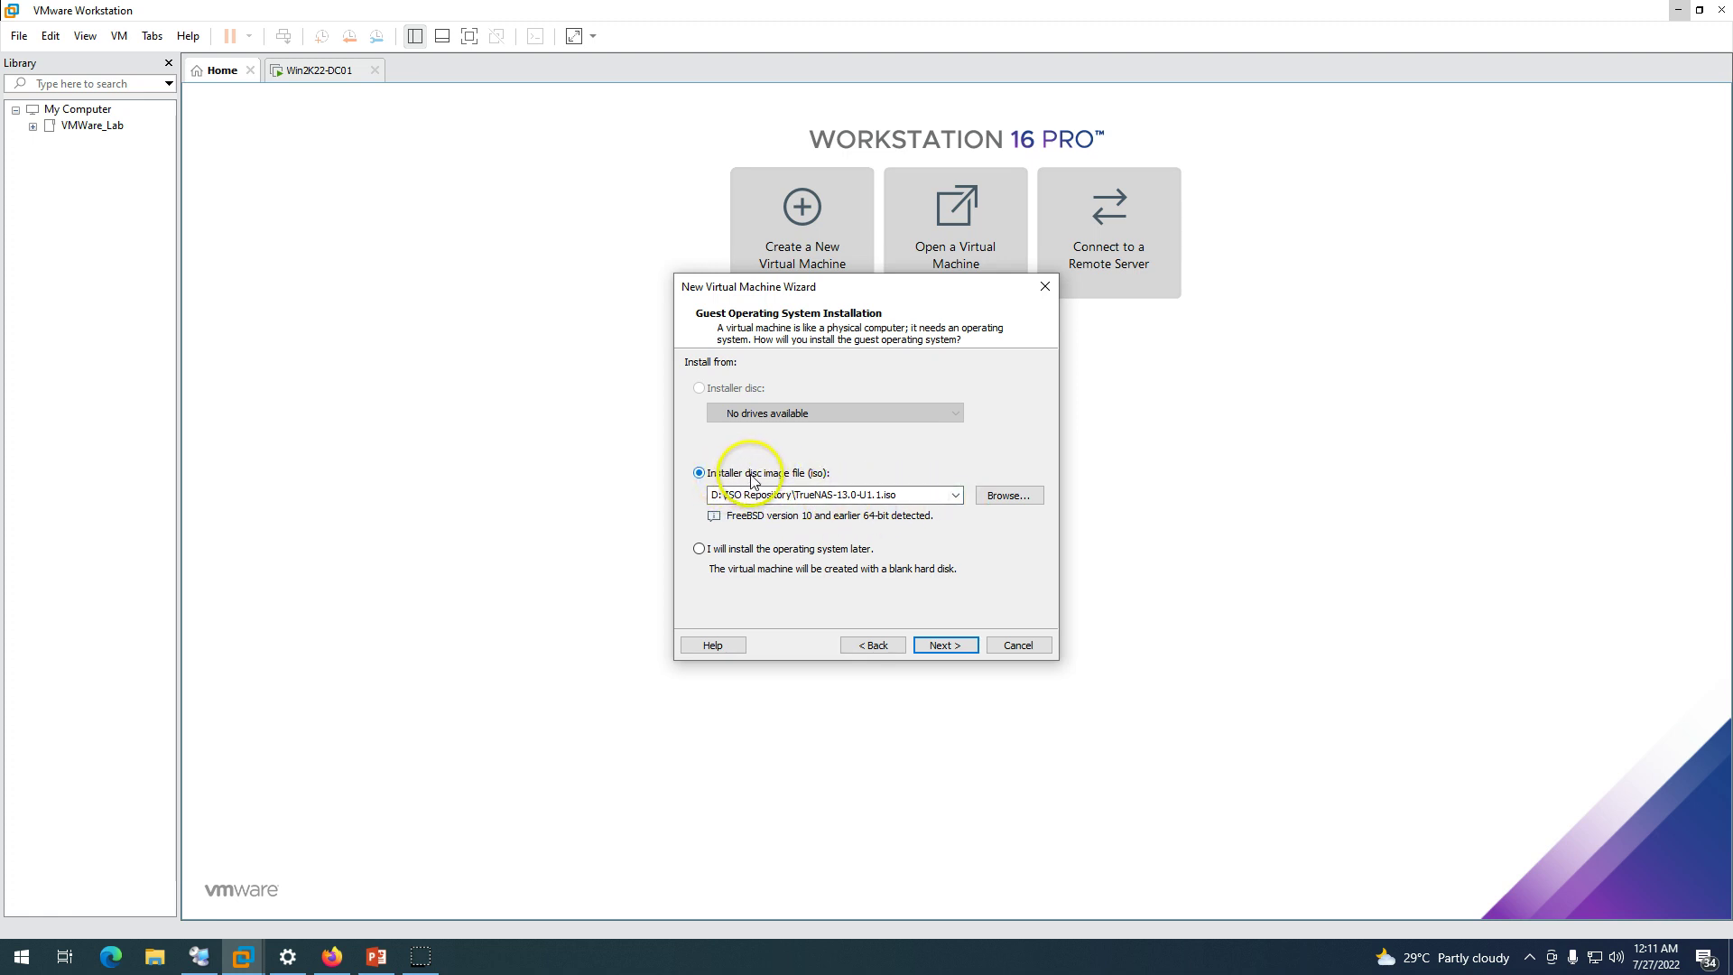
# Load the TrueNAS-13.0-U1.1 ISO as the installer disc image in the wizard.
pyautogui.click(1008, 496)
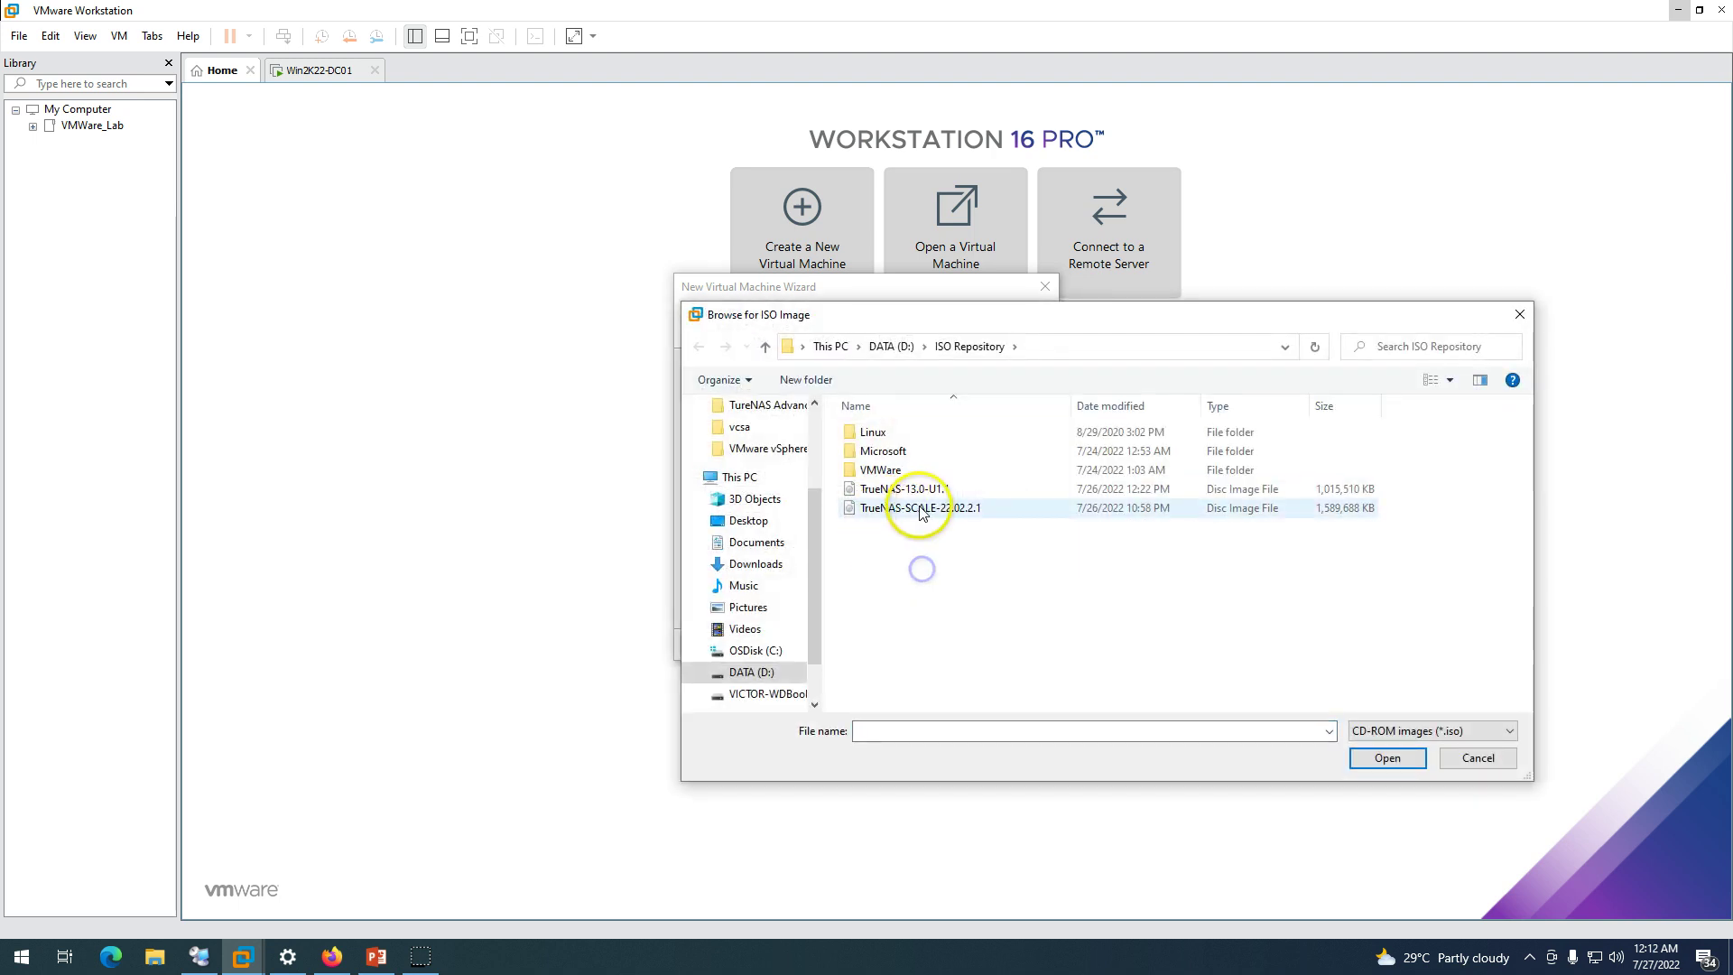
pyautogui.click(907, 490)
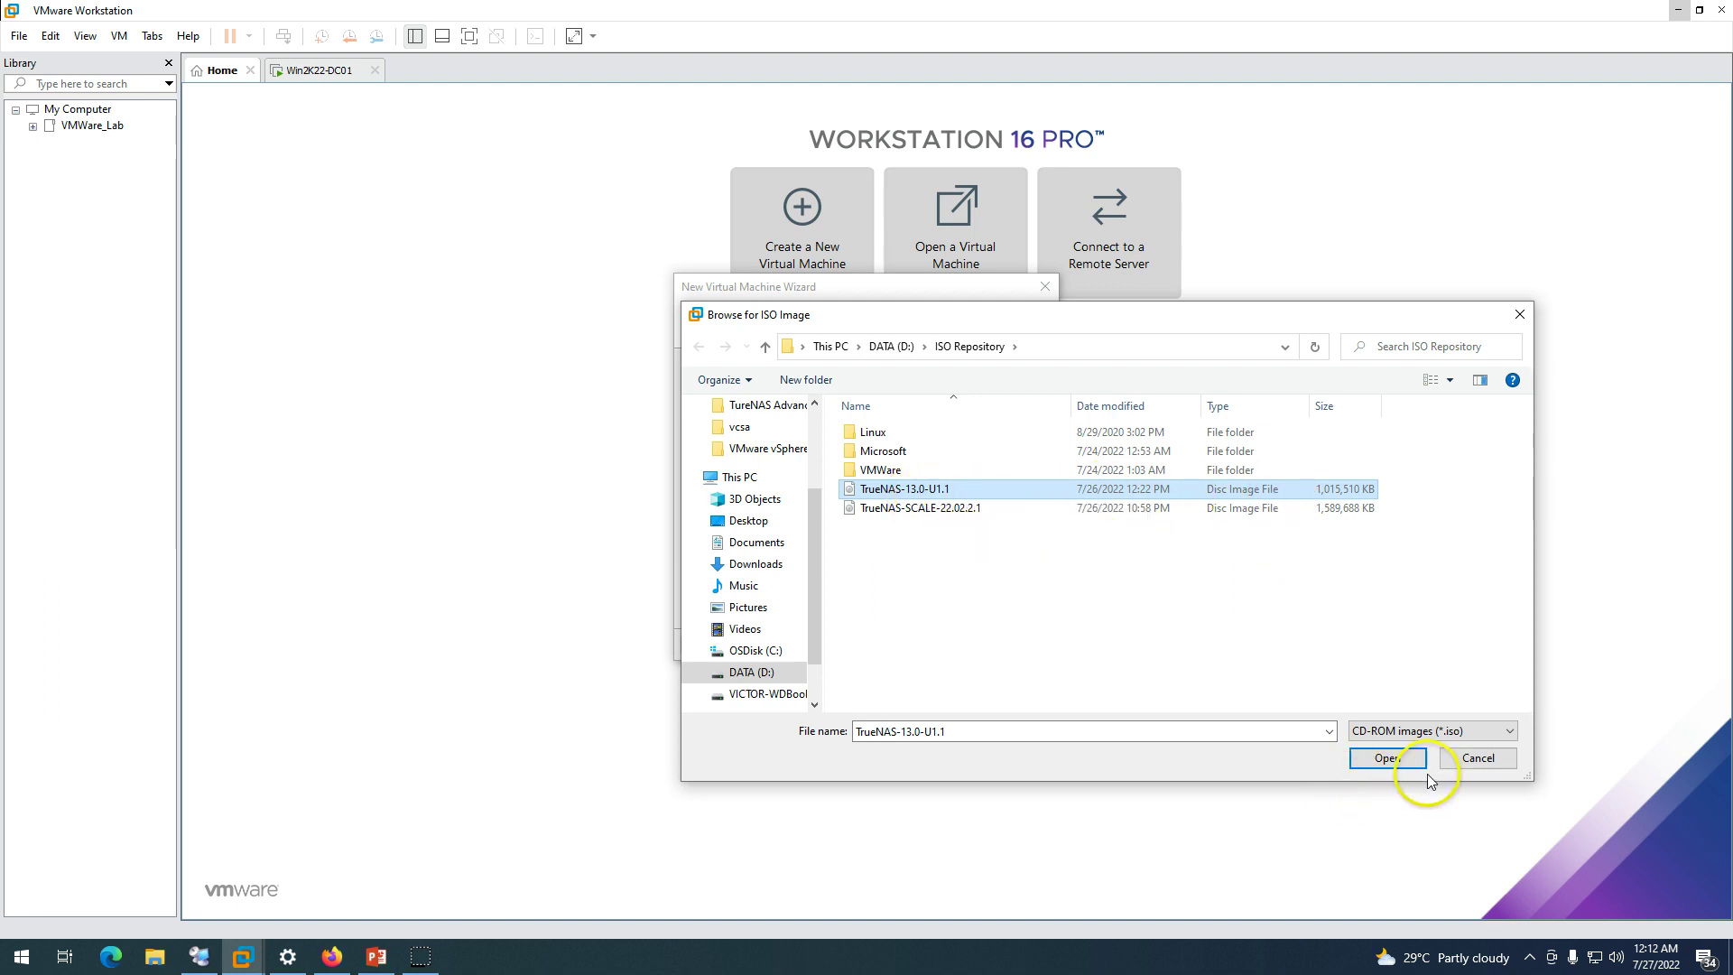
pyautogui.click(1387, 759)
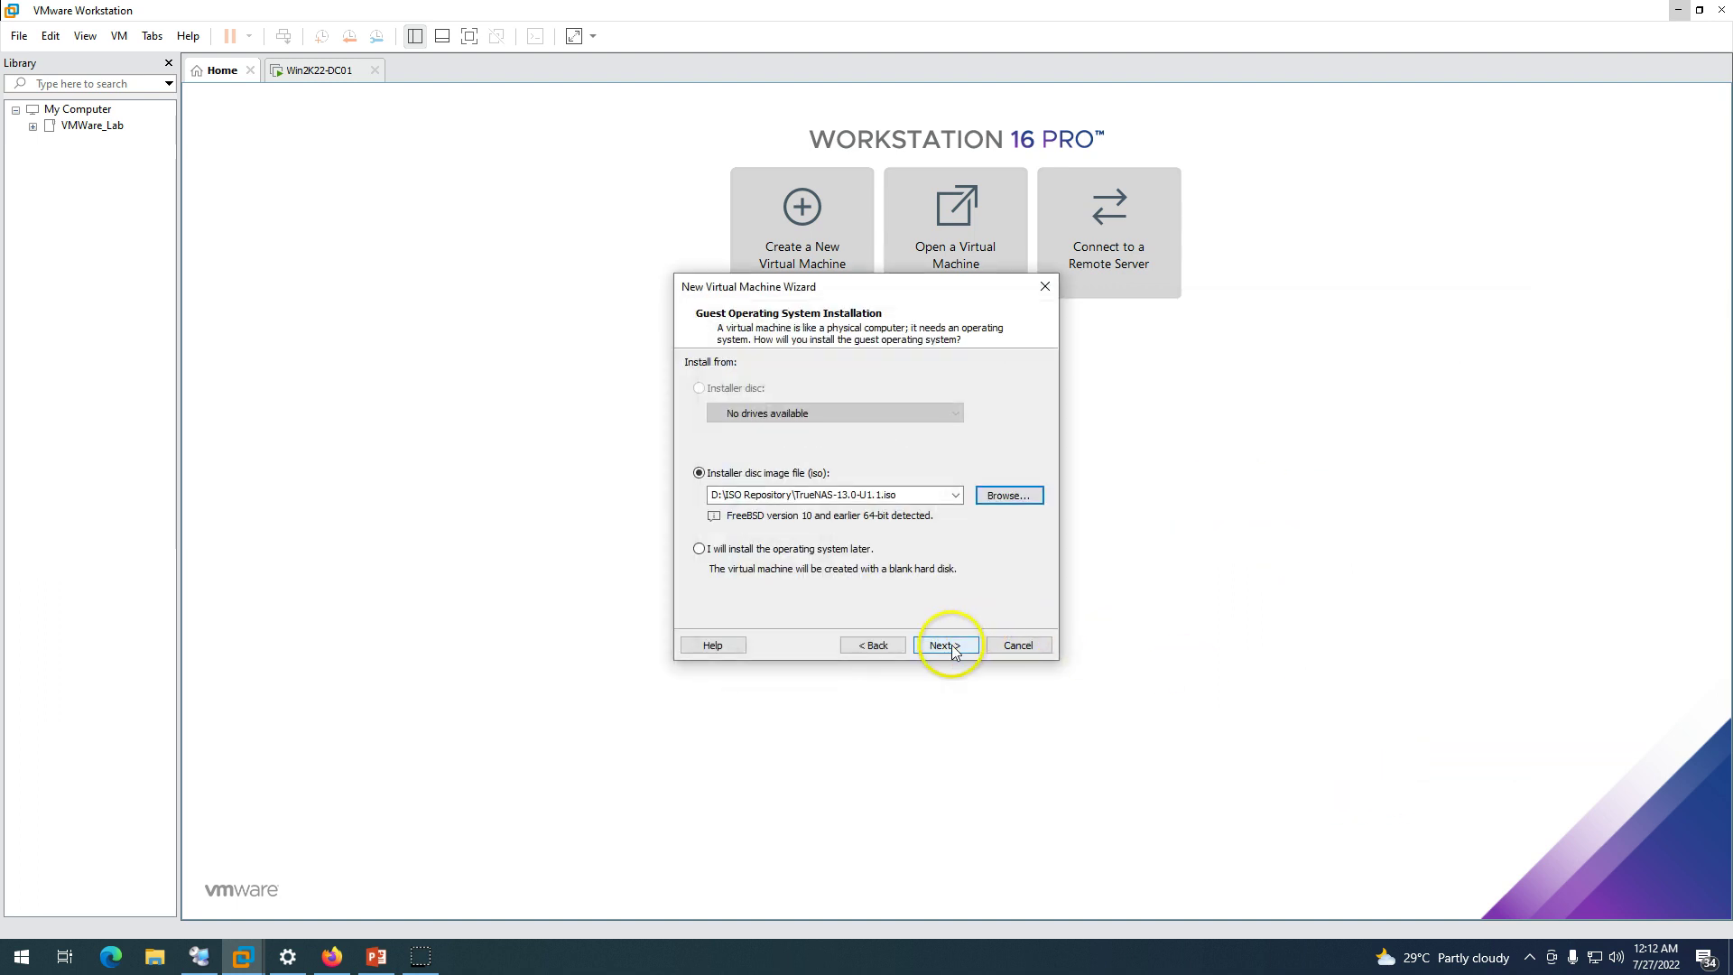
pyautogui.click(944, 645)
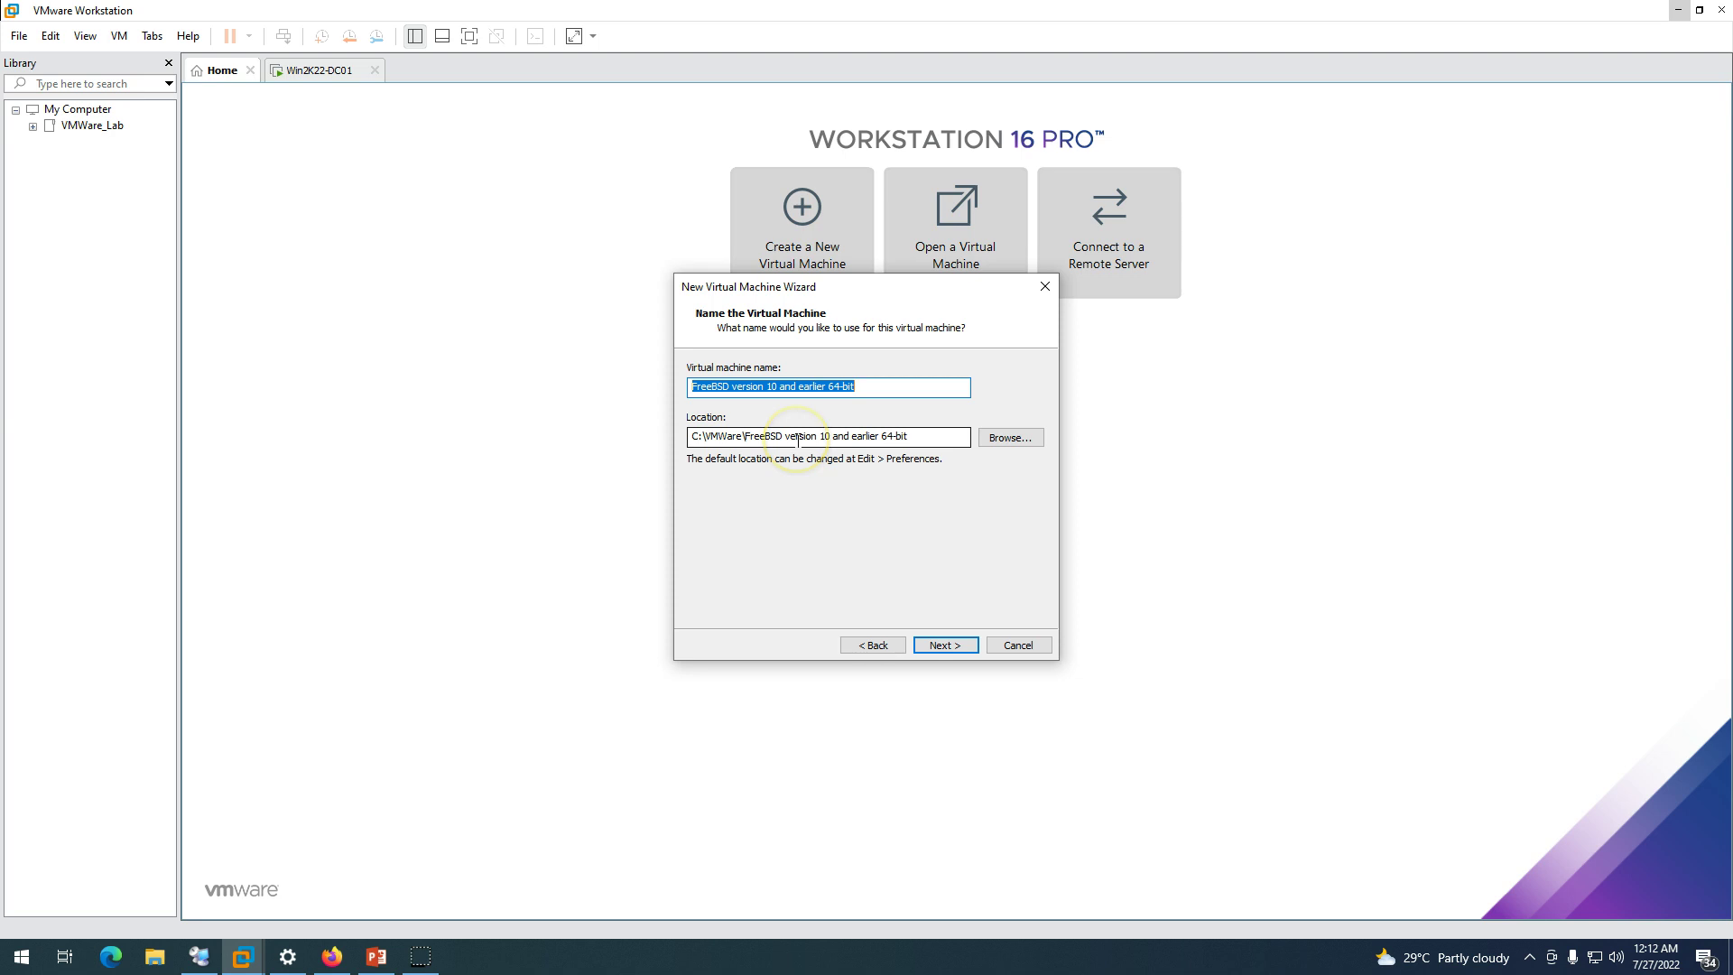
# Name the VM TrueNASCore and give it a 100 GB single-file virtual disk.
pyautogui.write('T')
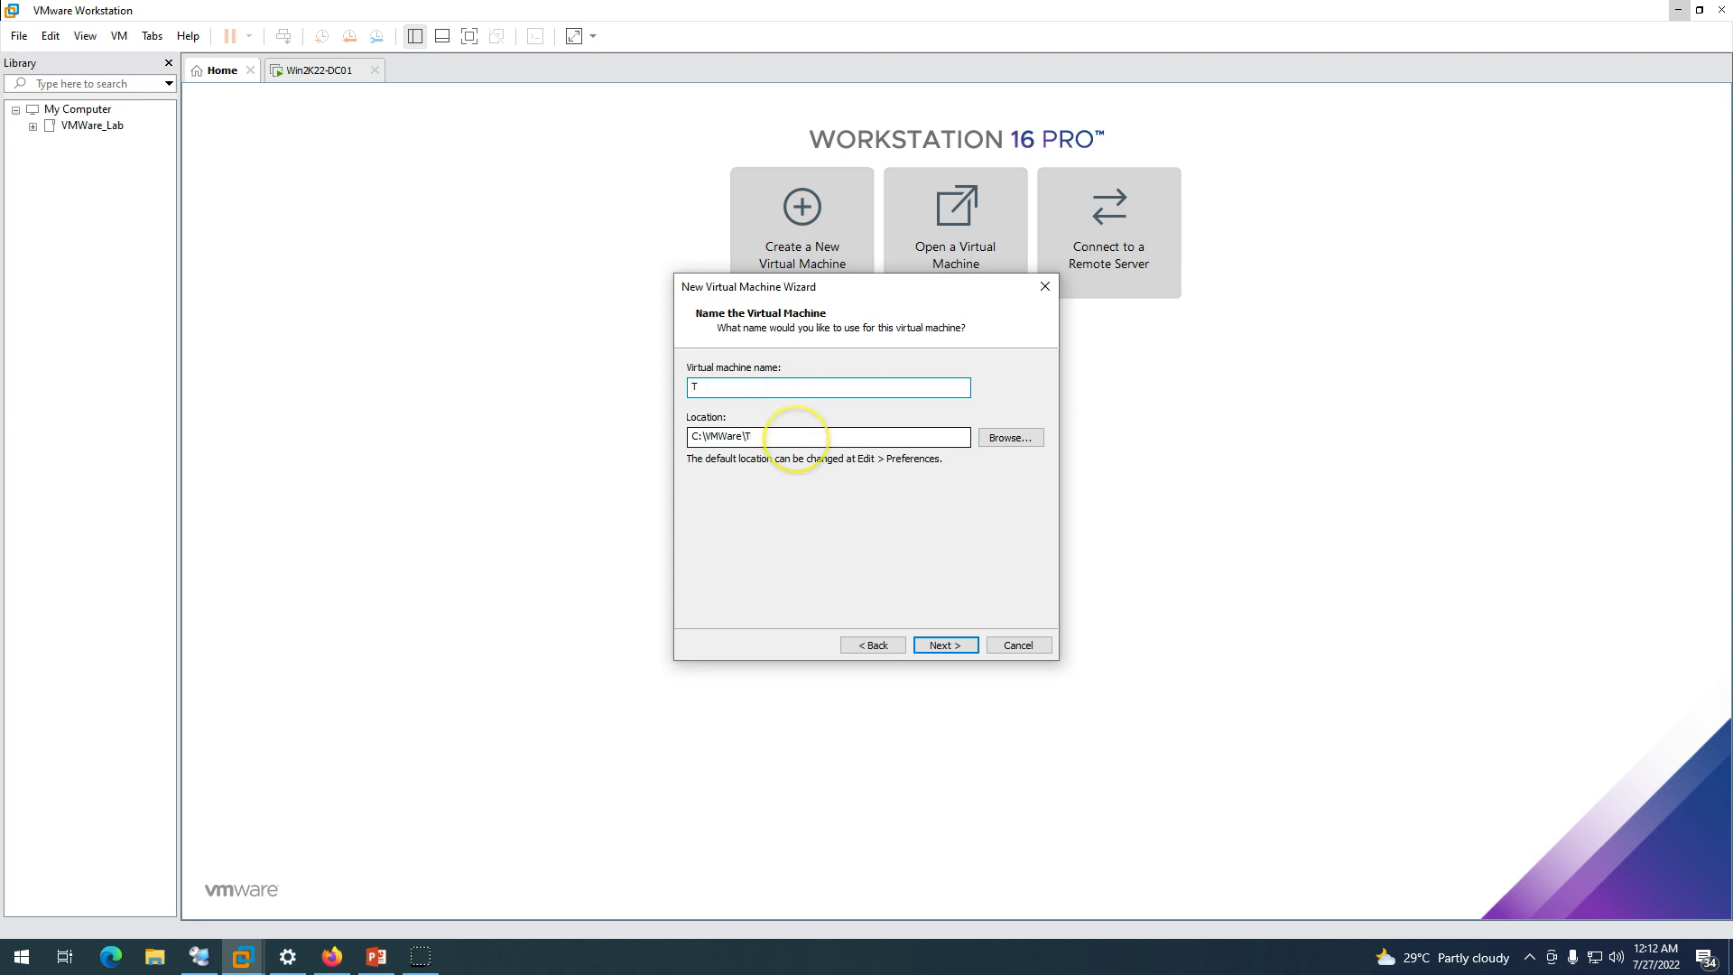
pyautogui.write('rueNAS')
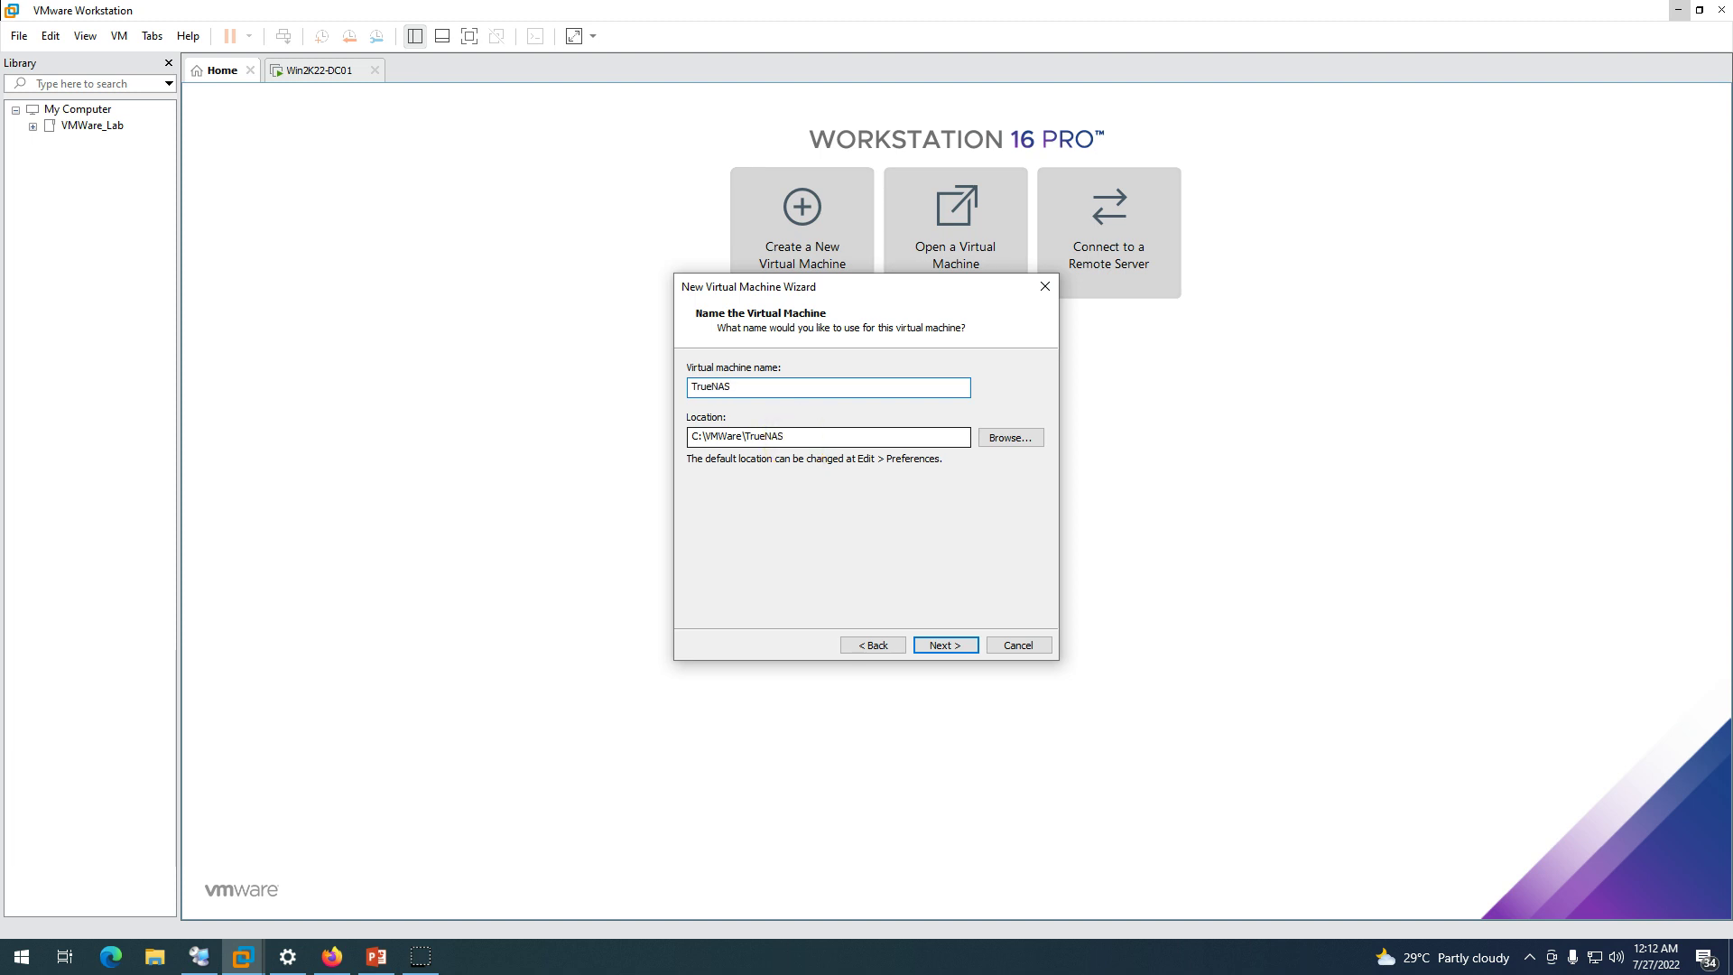
pyautogui.write('Core')
pyautogui.click(943, 646)
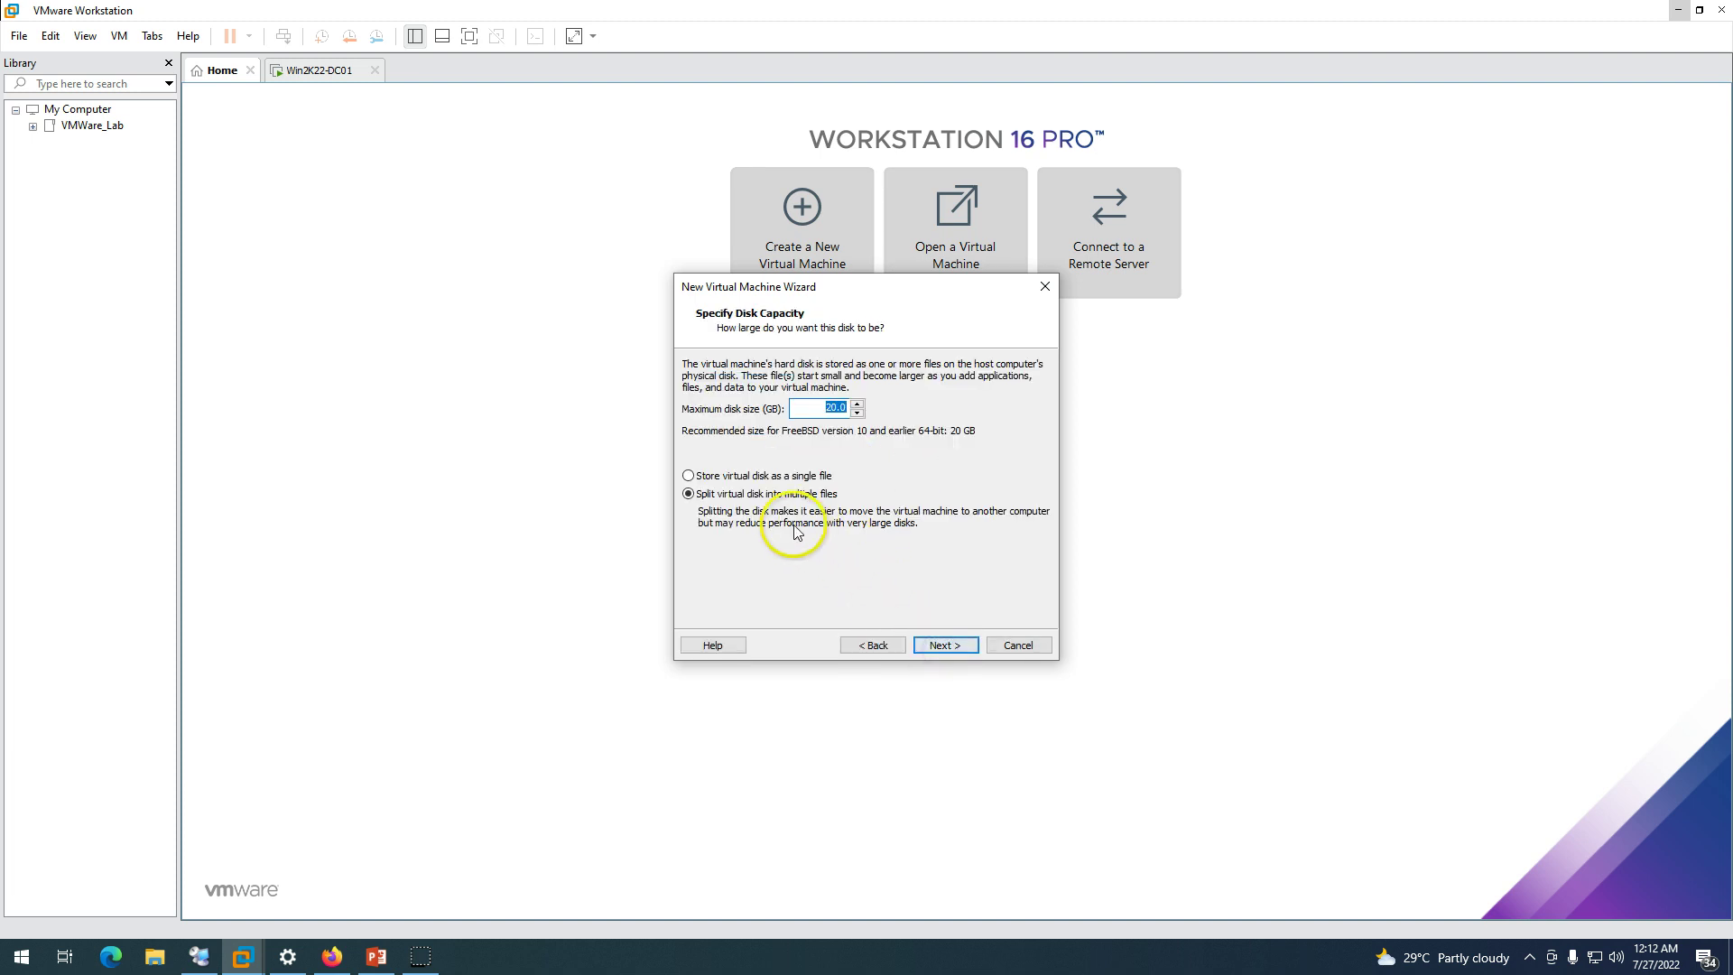
pyautogui.click(764, 476)
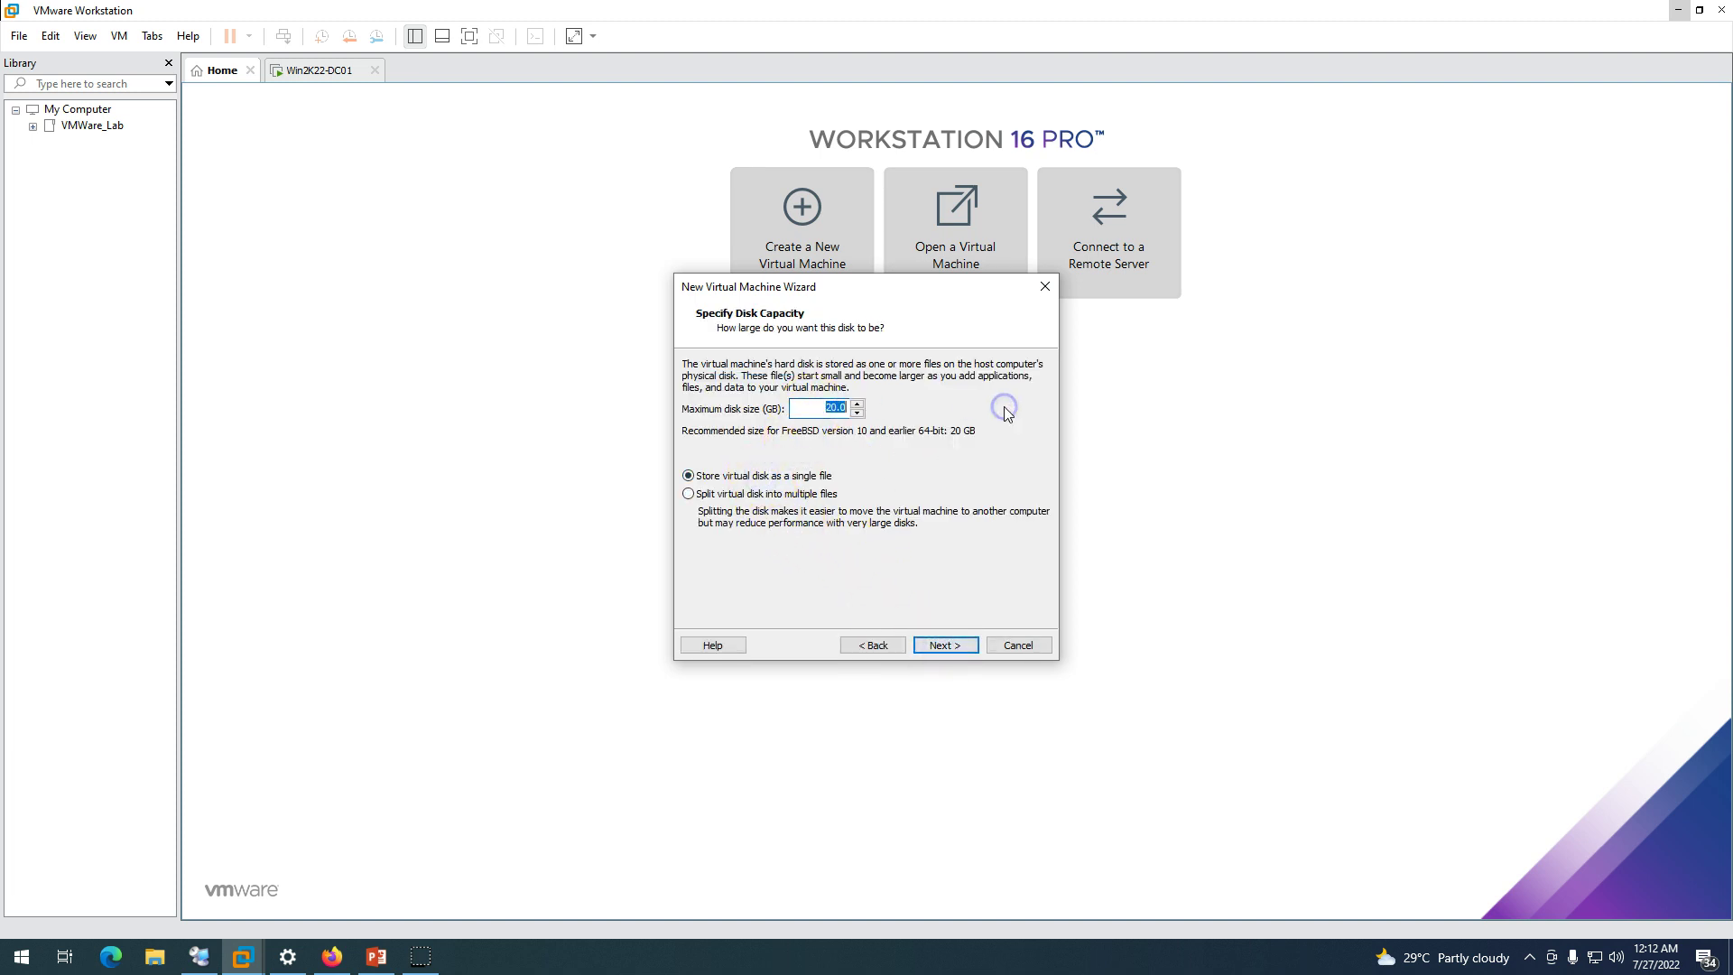
pyautogui.write('20')
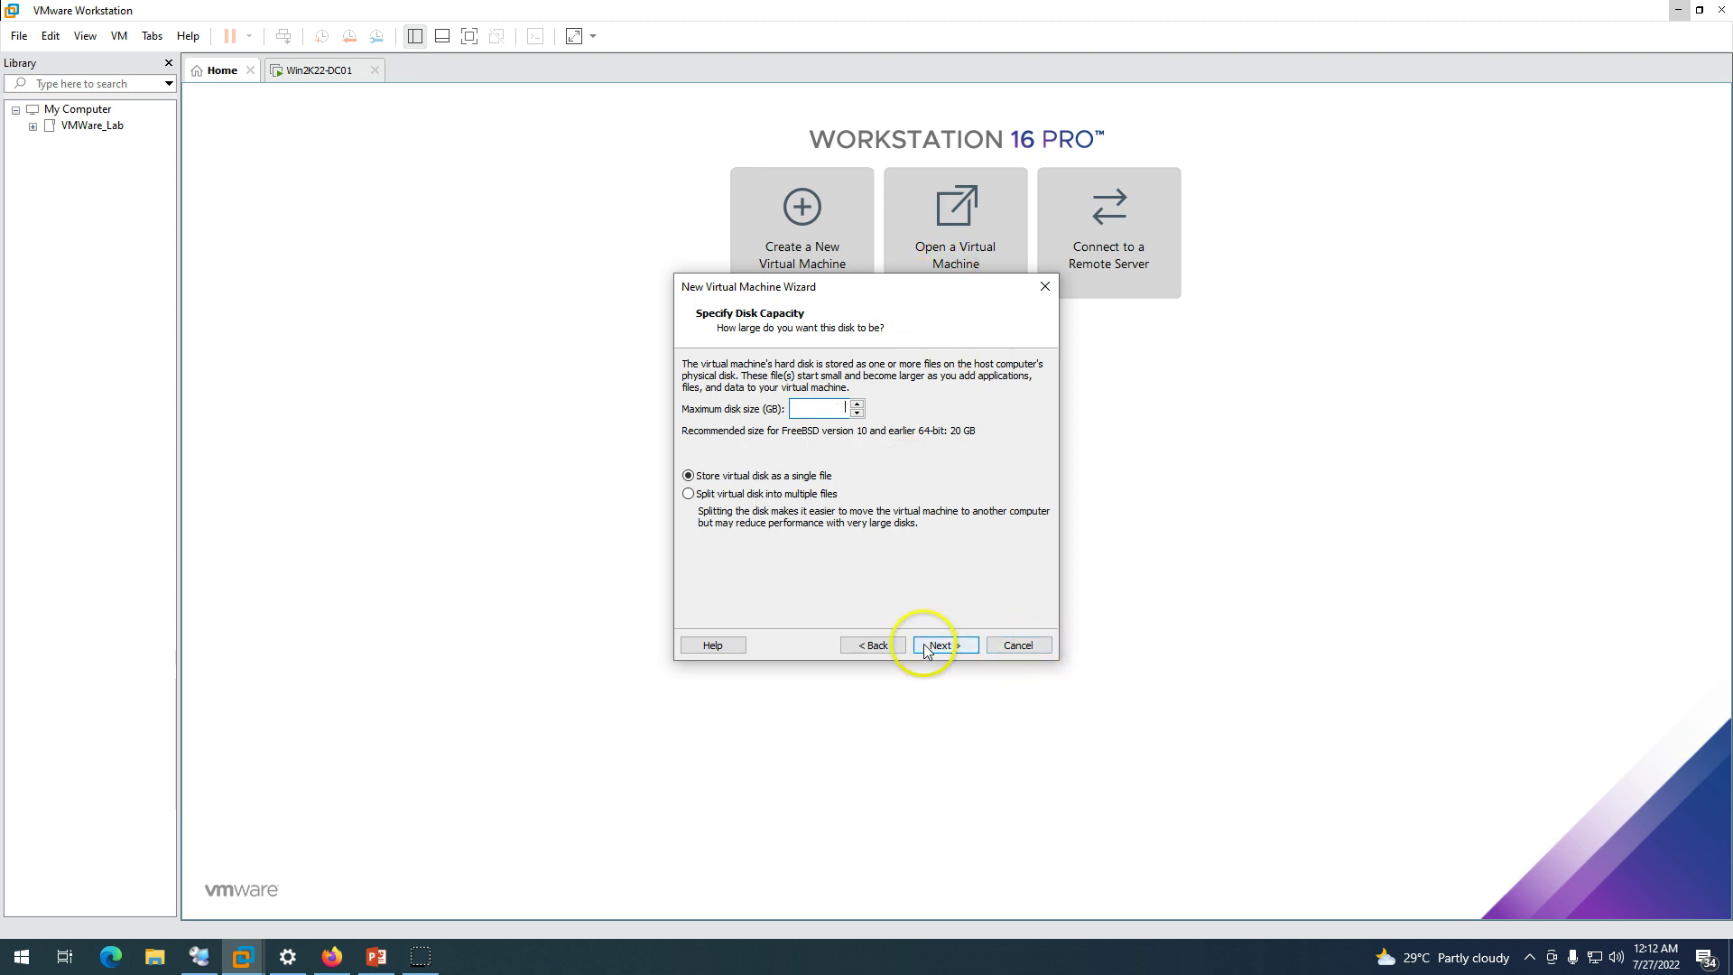
pyautogui.write('100')
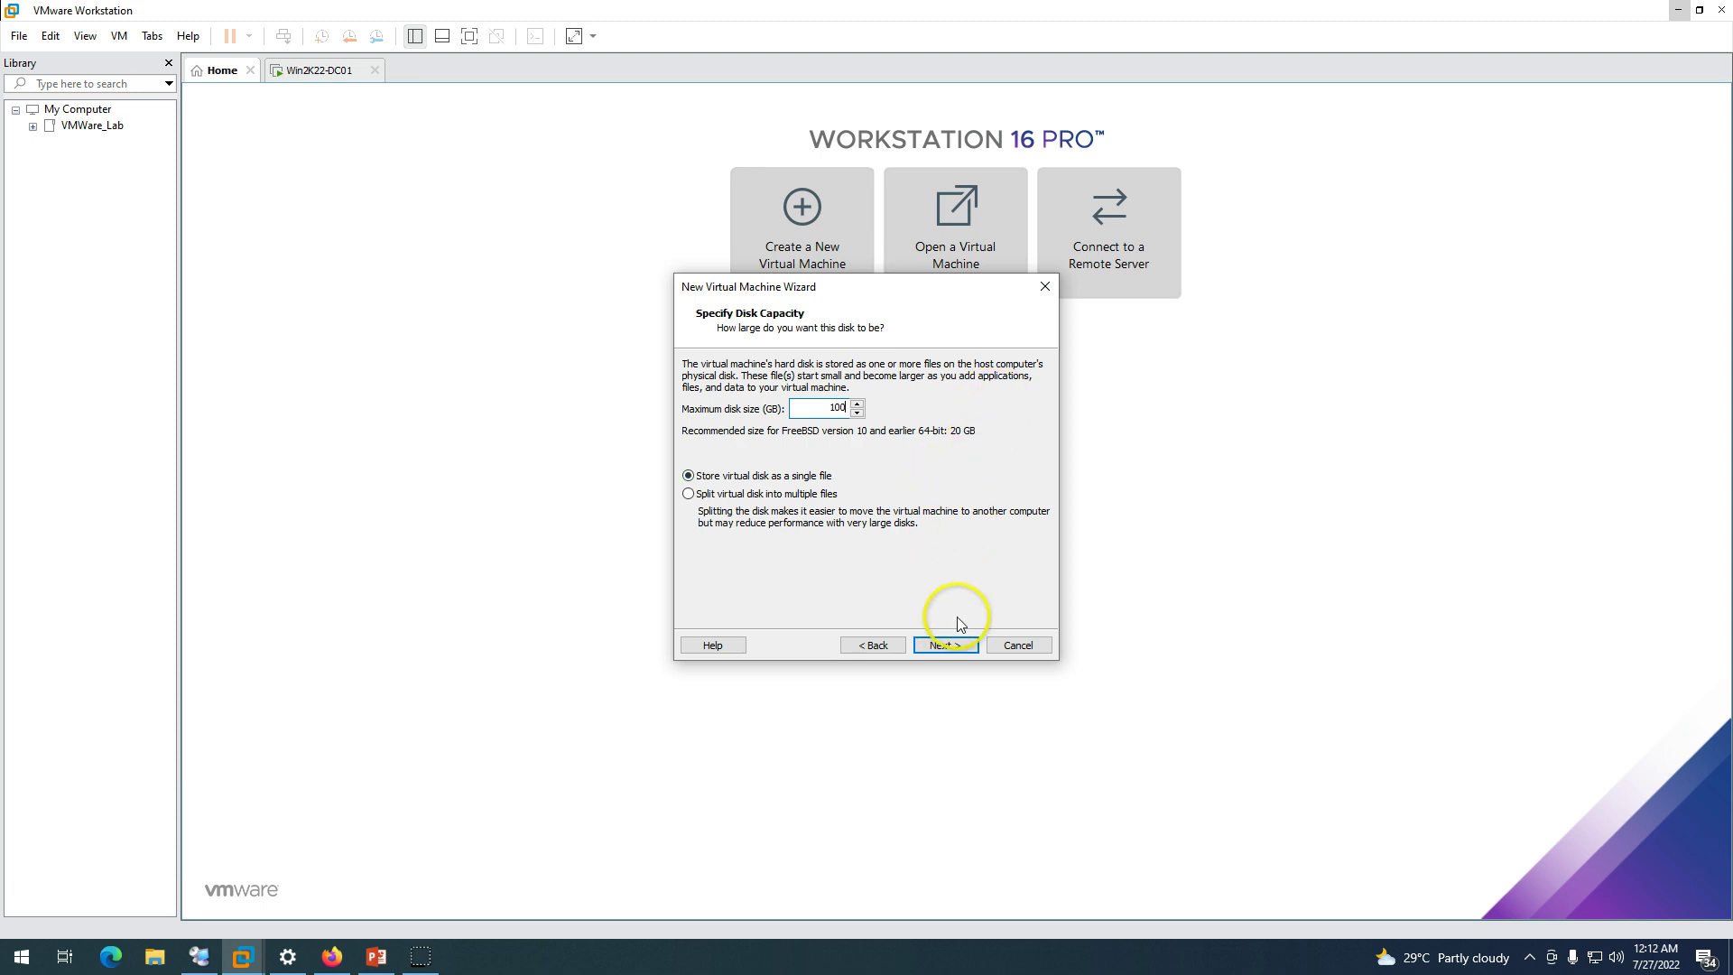
pyautogui.click(944, 645)
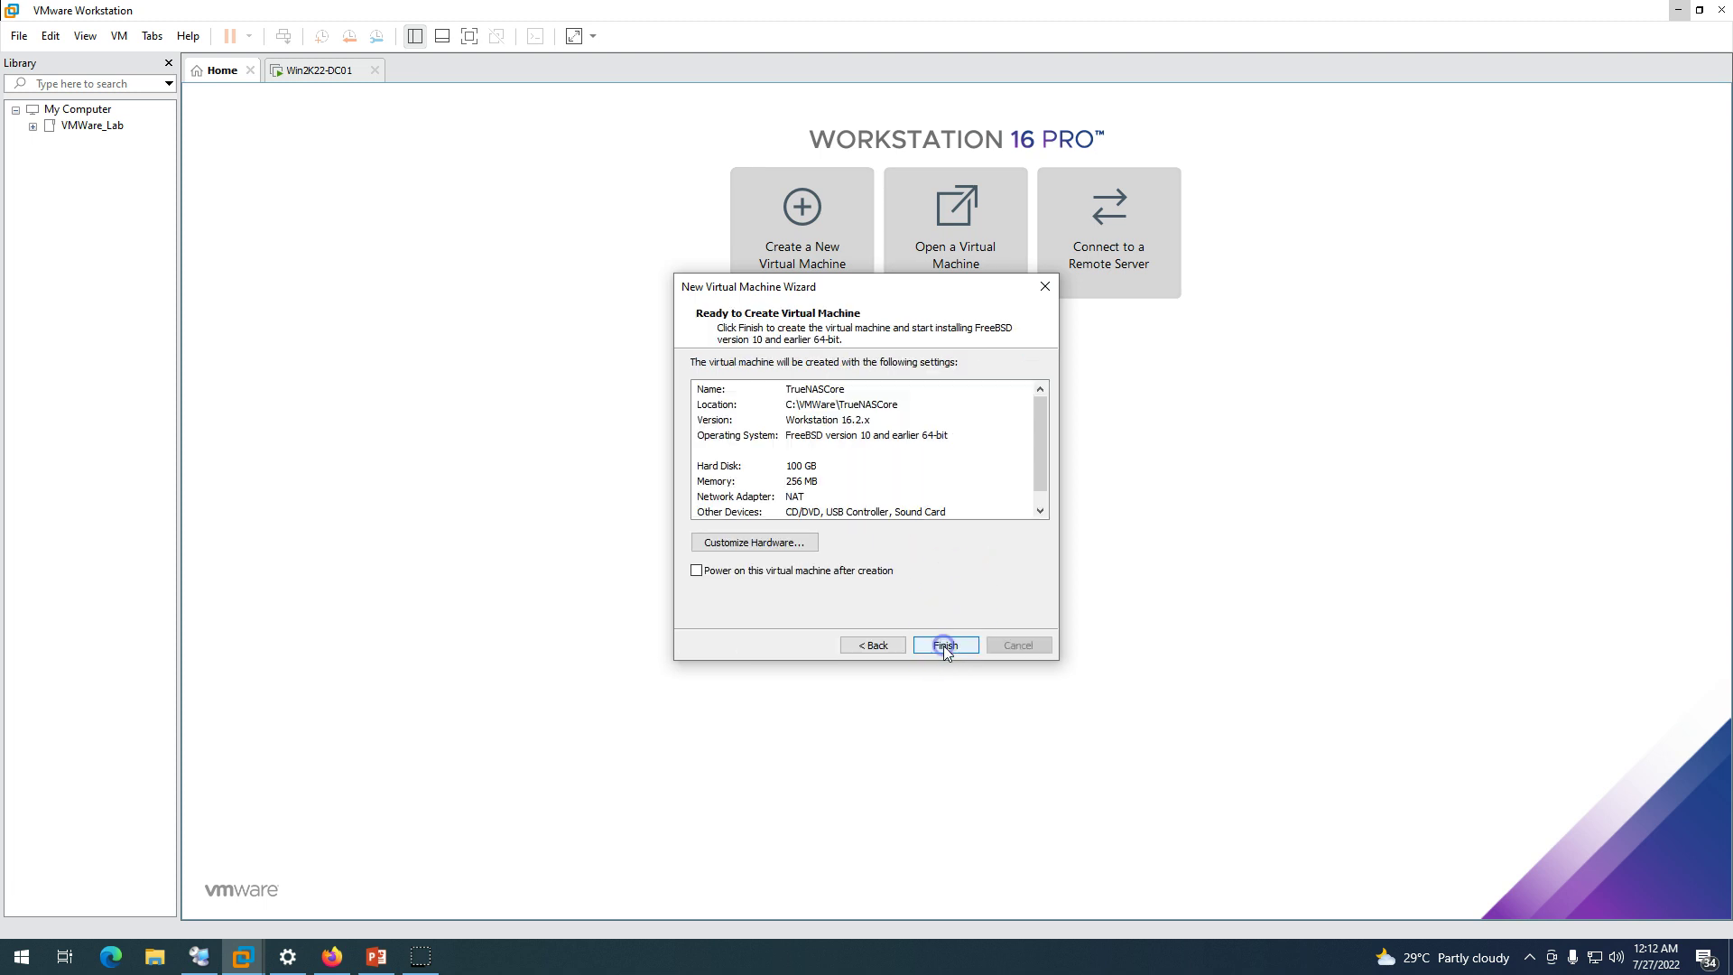
# Finish creating the TrueNASCore virtual machine without customizing hardware.
pyautogui.click(774, 542)
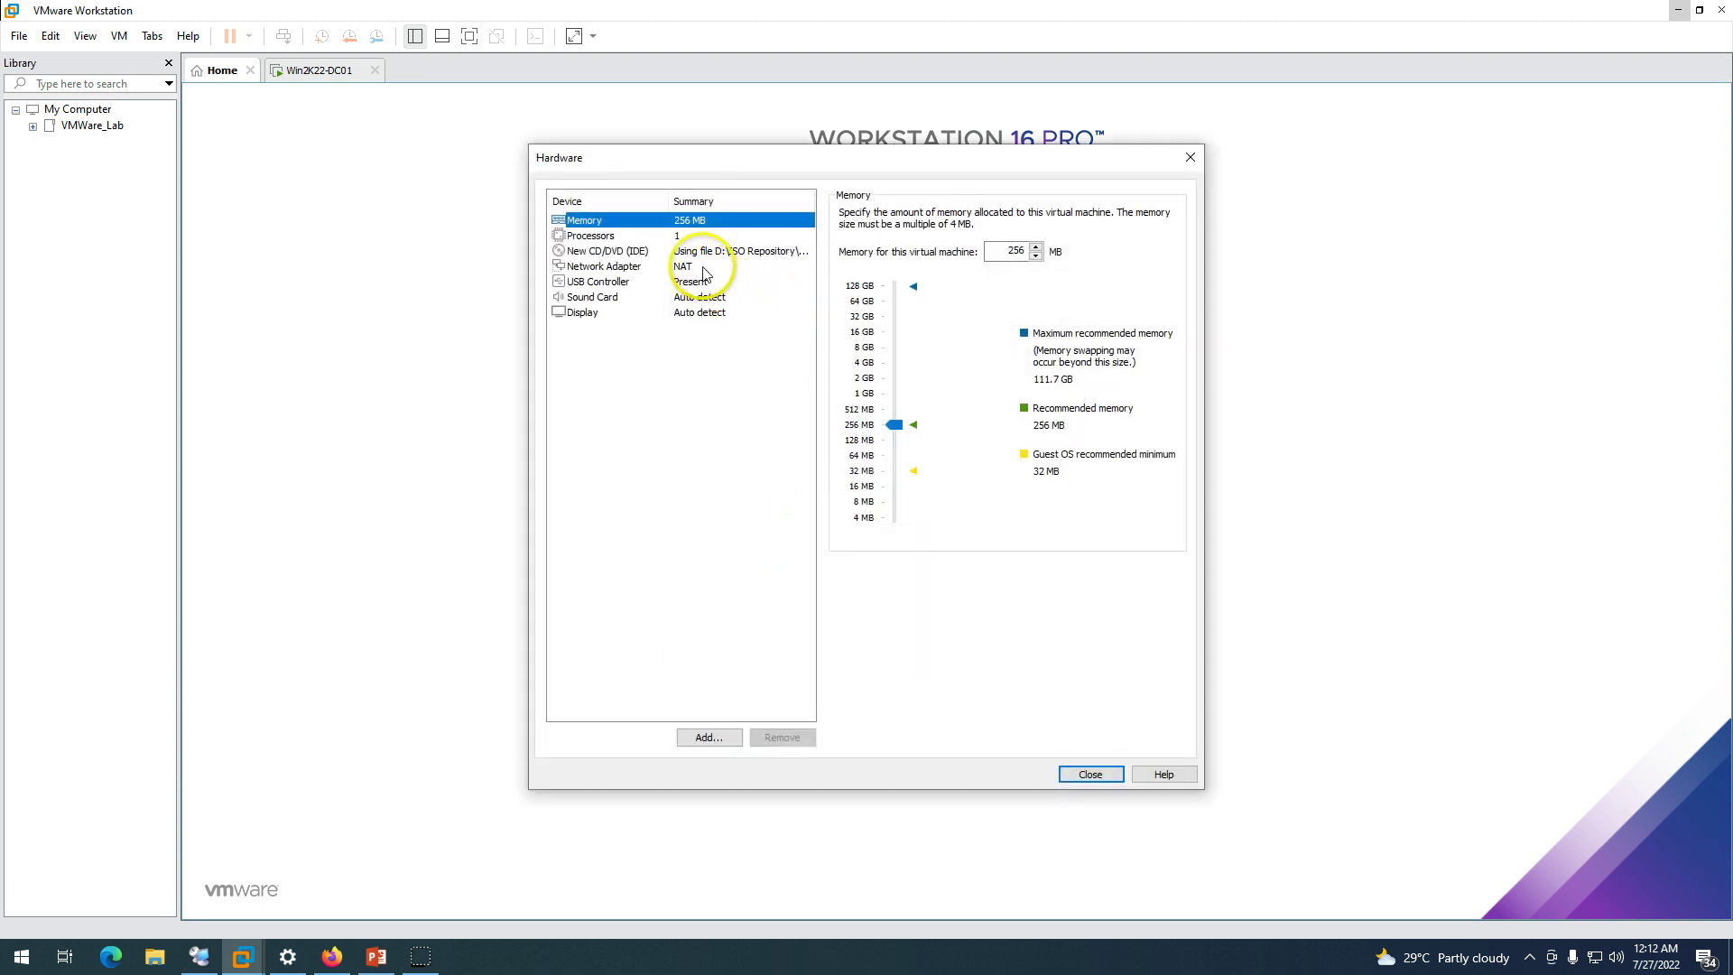
pyautogui.click(1102, 774)
pyautogui.click(948, 645)
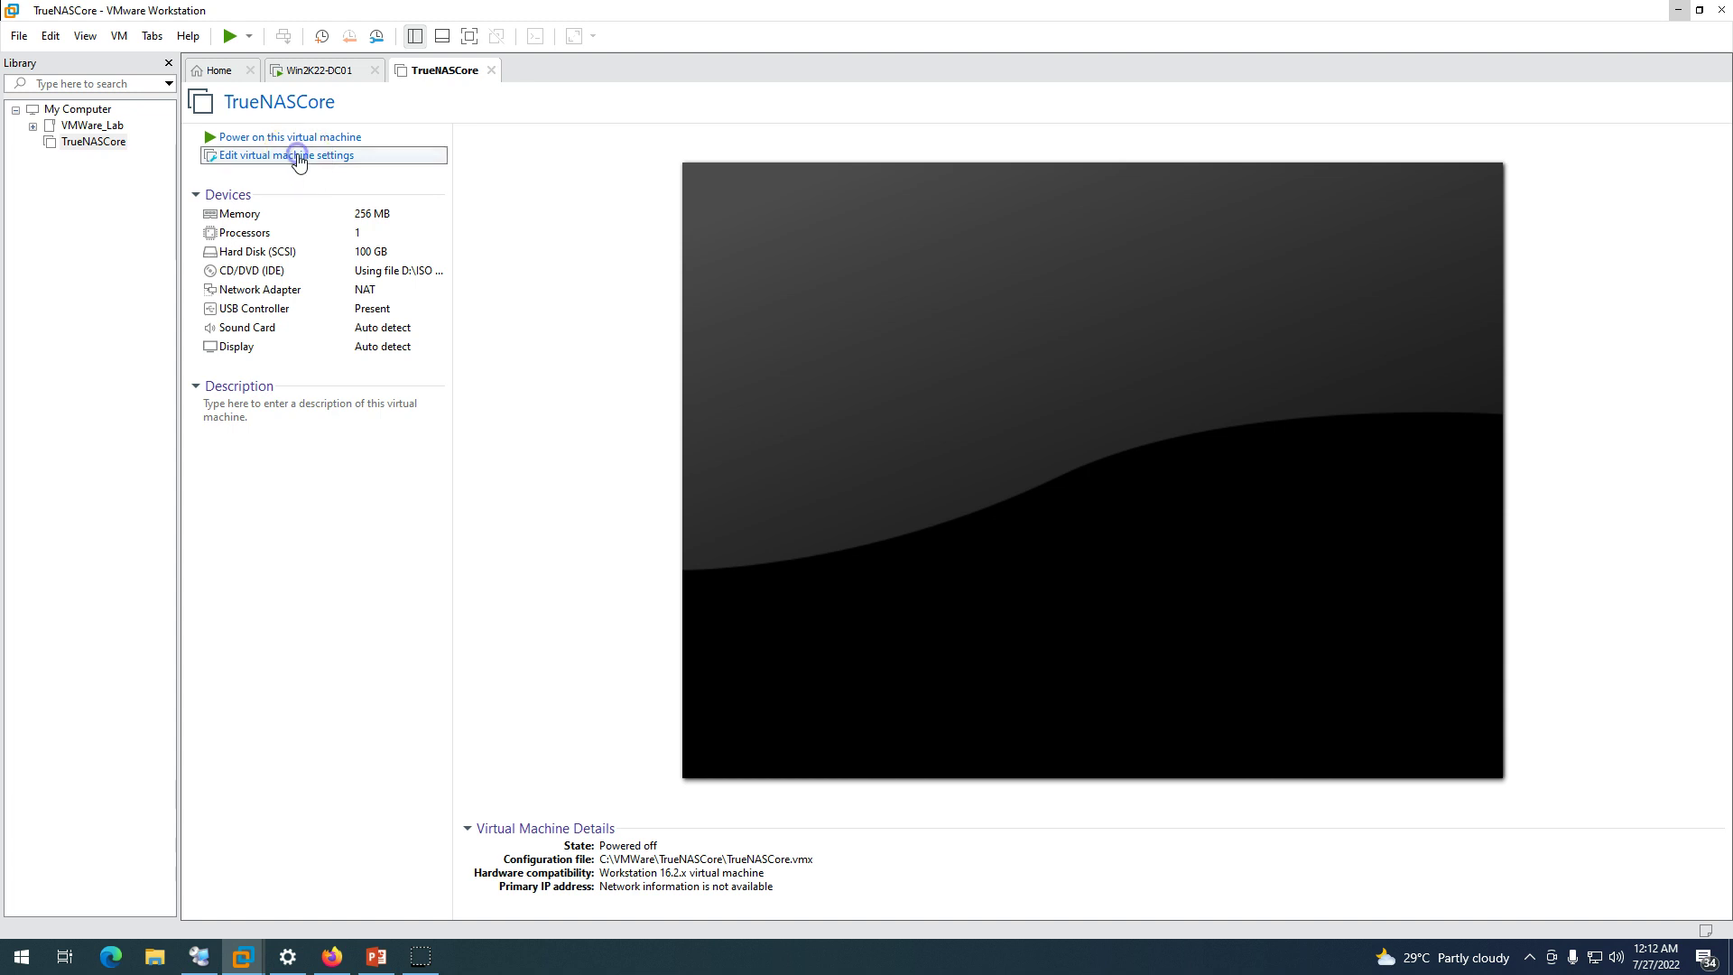
# Raise the TrueNASCore VM memory to 32 GB.
pyautogui.click(299, 158)
pyautogui.click(891, 332)
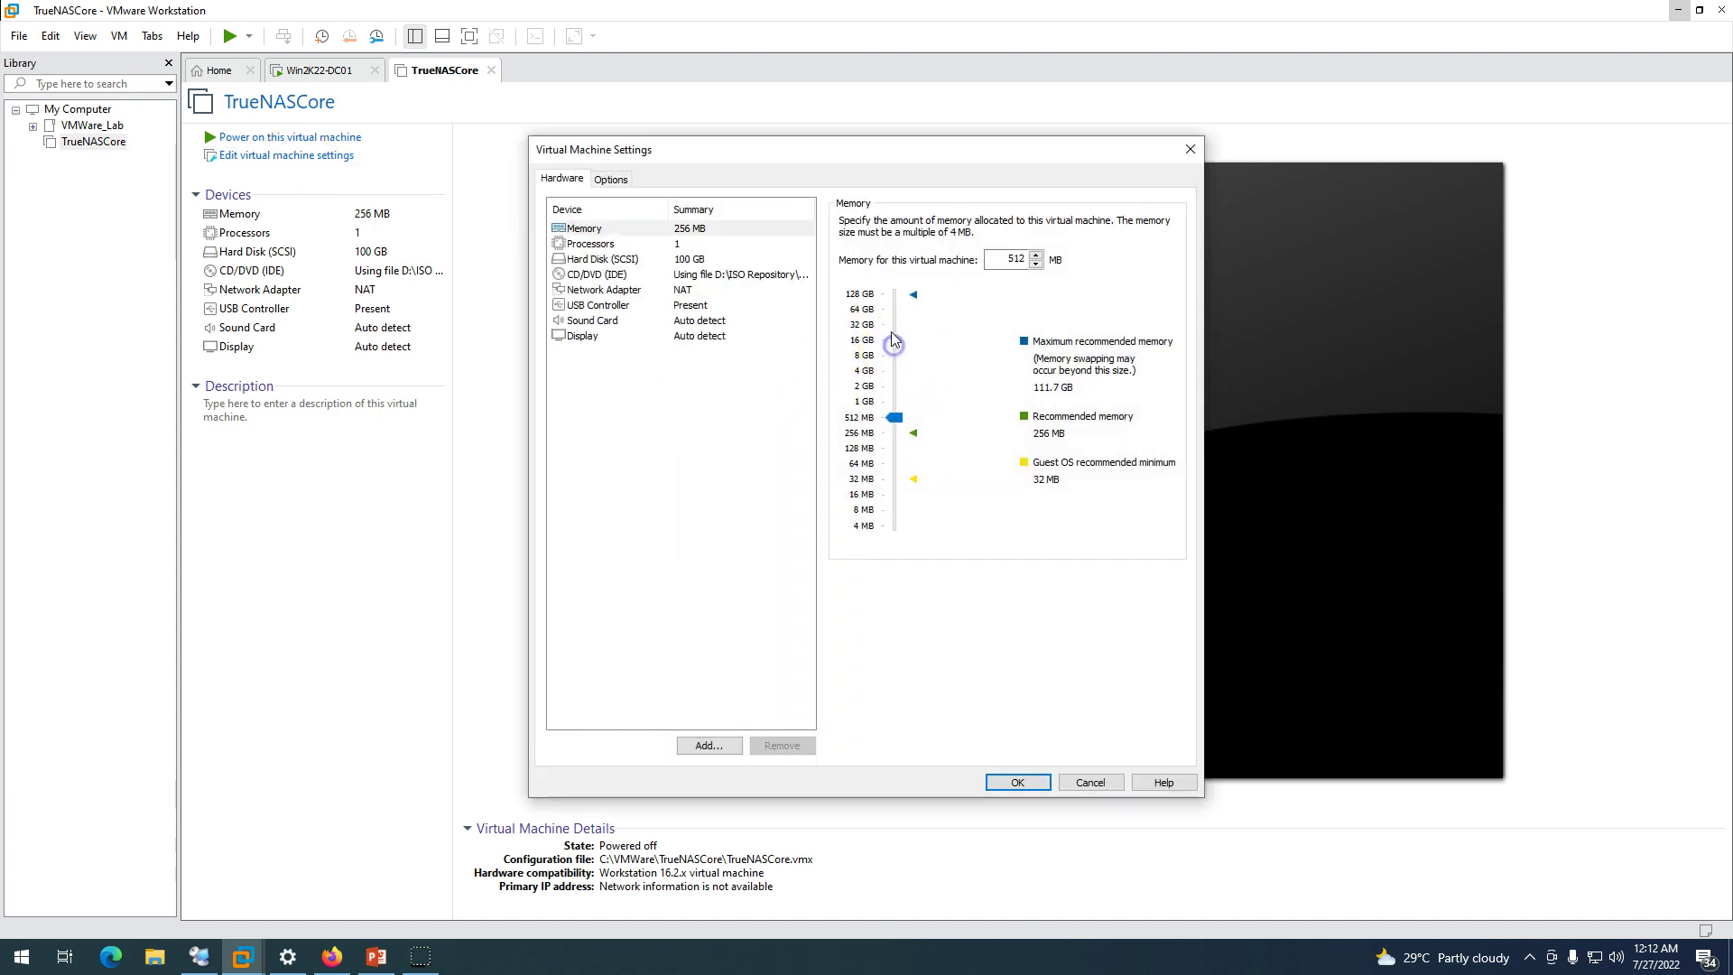
pyautogui.click(891, 332)
pyautogui.click(891, 332)
pyautogui.click(890, 333)
pyautogui.click(891, 332)
pyautogui.click(891, 332)
pyautogui.click(891, 333)
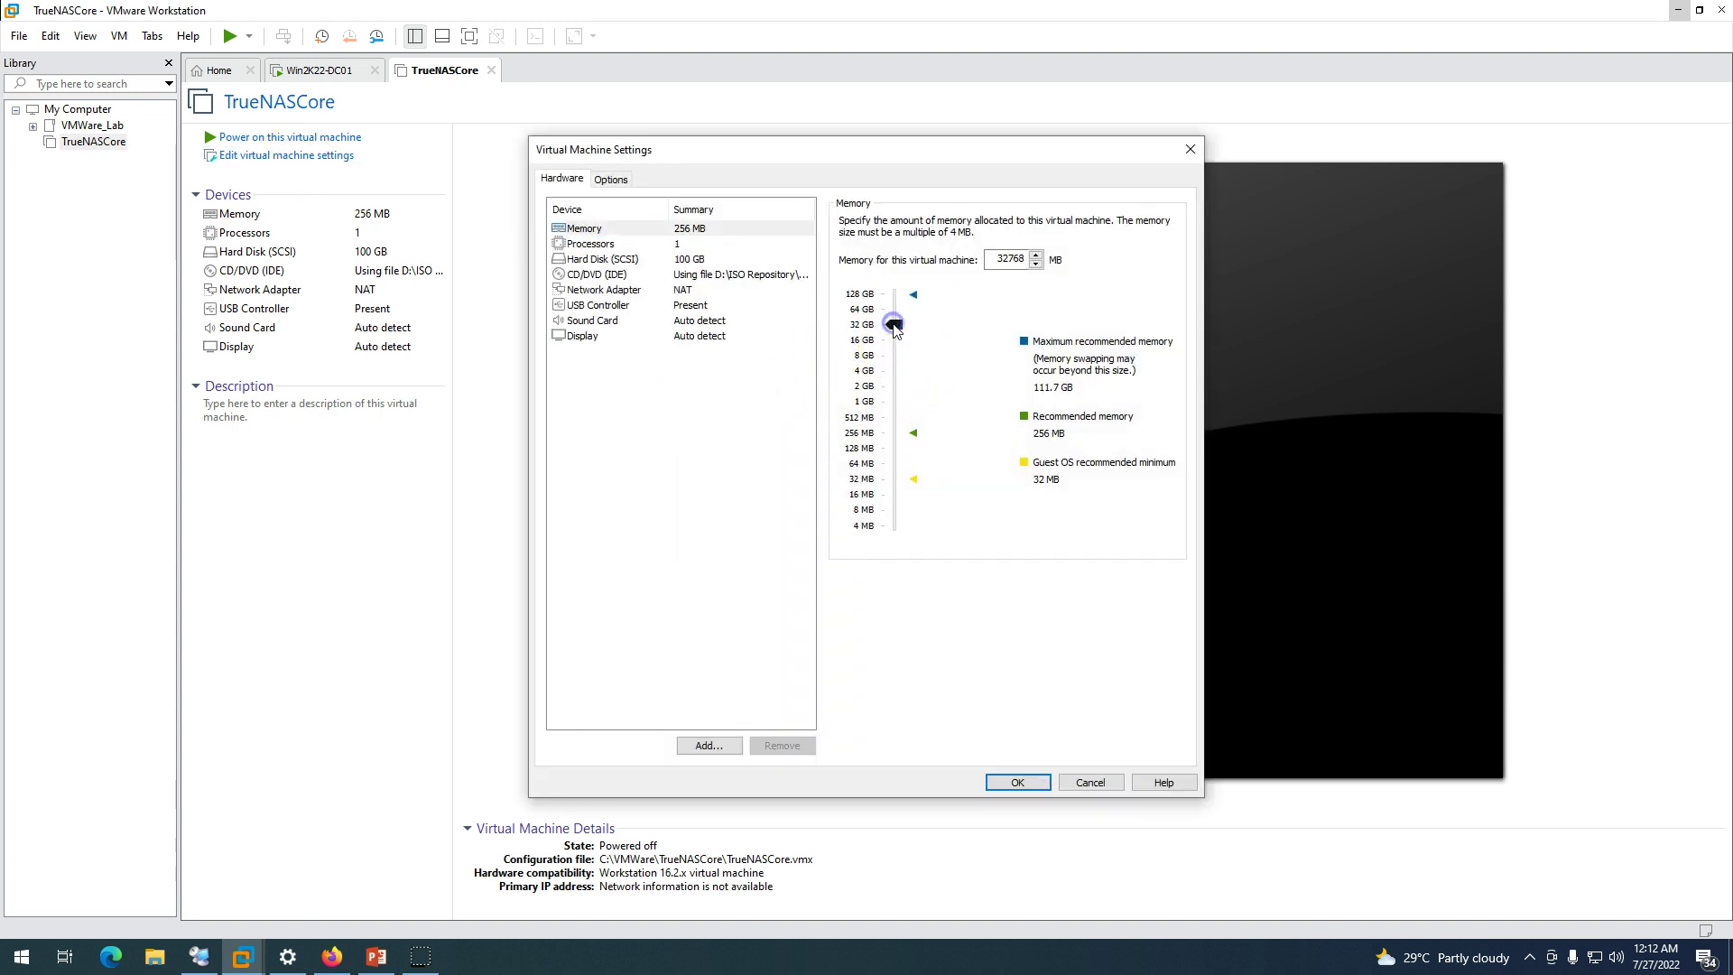
# Set 2 processors with 2 cores each, for 4 cores total.
pyautogui.click(698, 246)
pyautogui.click(1037, 223)
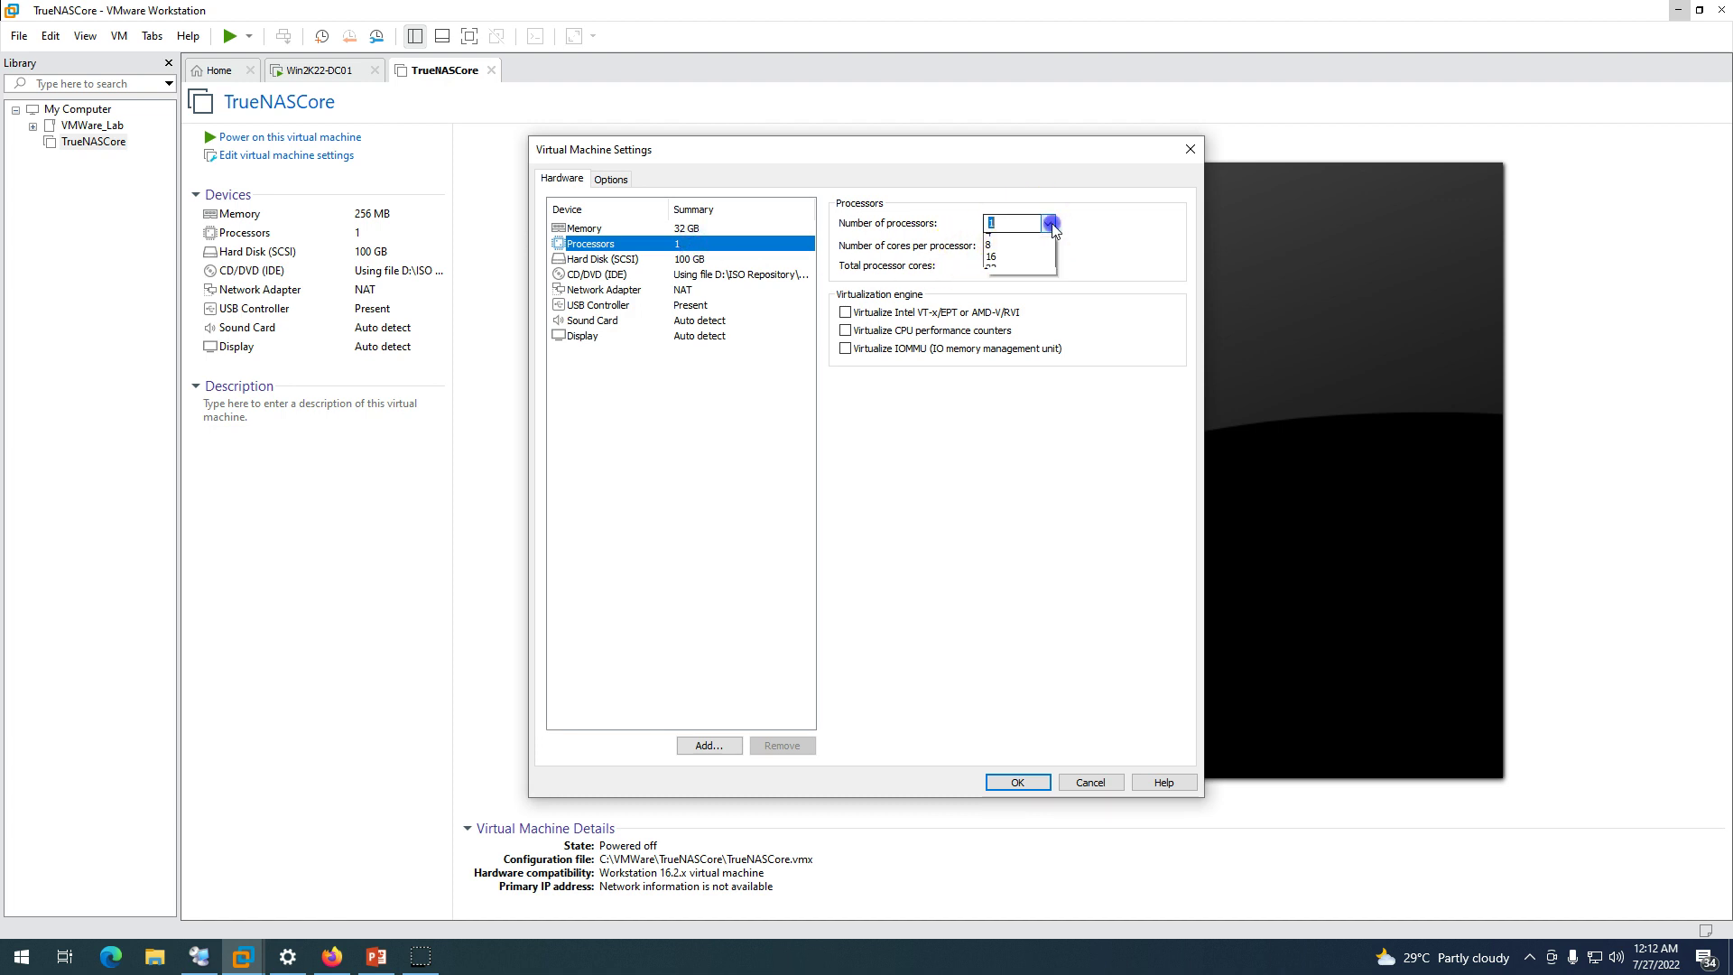
pyautogui.click(1047, 223)
pyautogui.click(1044, 253)
pyautogui.click(1048, 245)
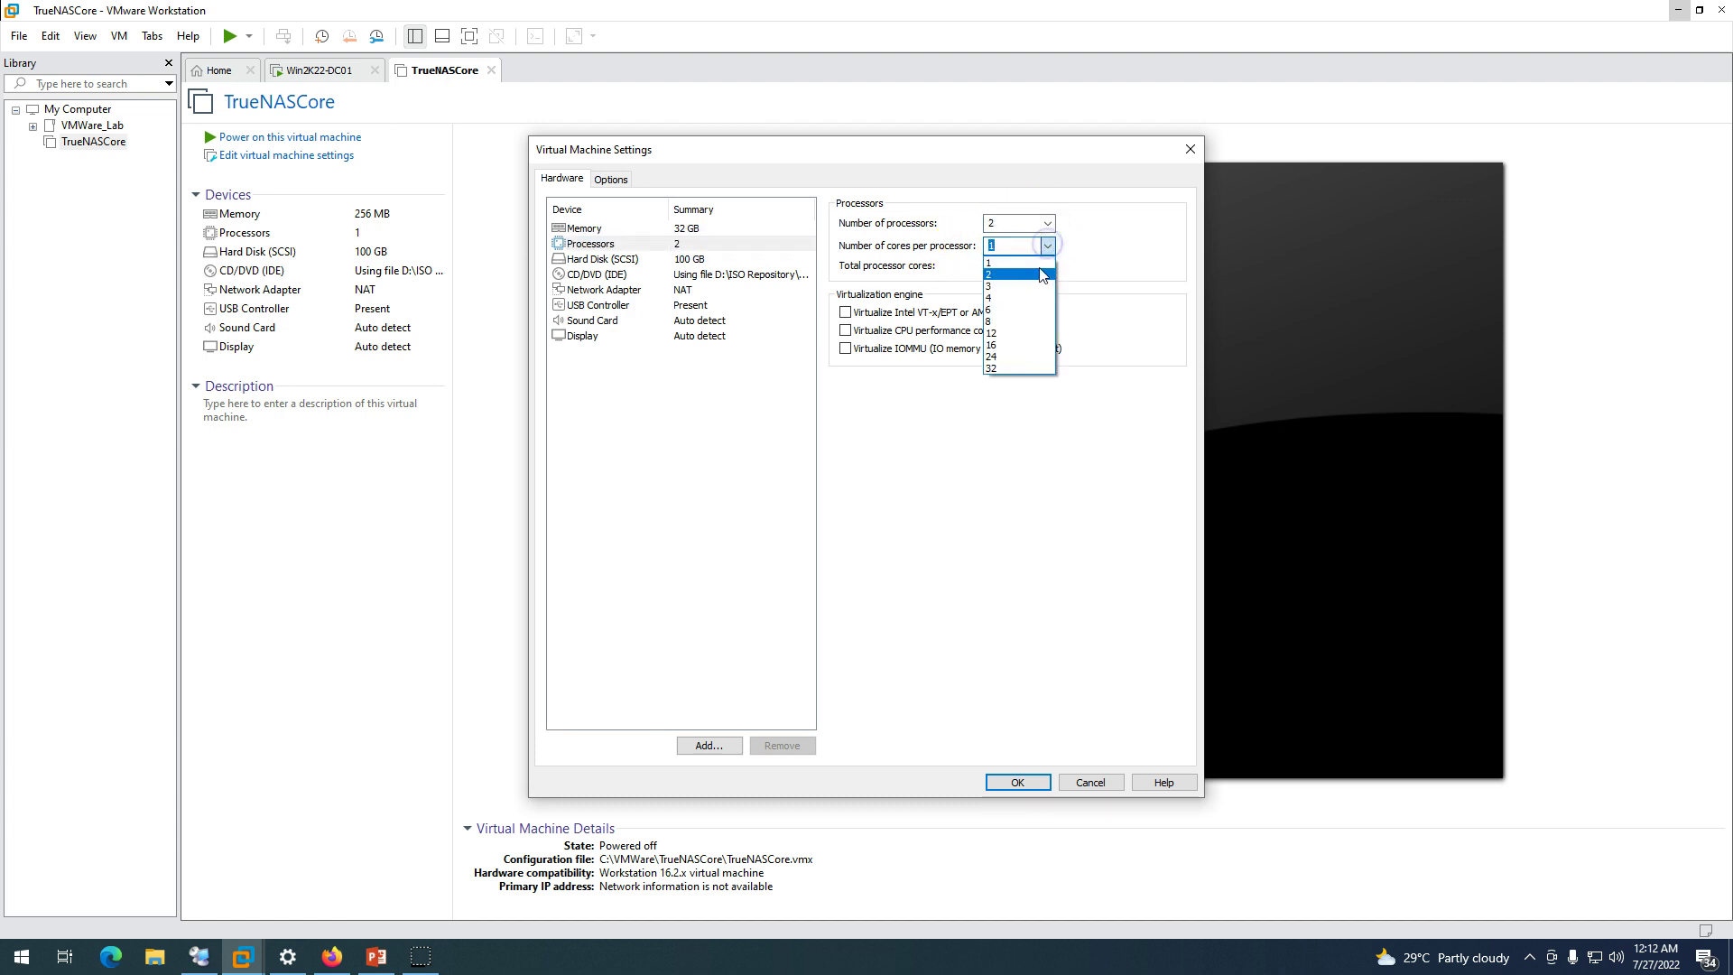
pyautogui.click(1038, 276)
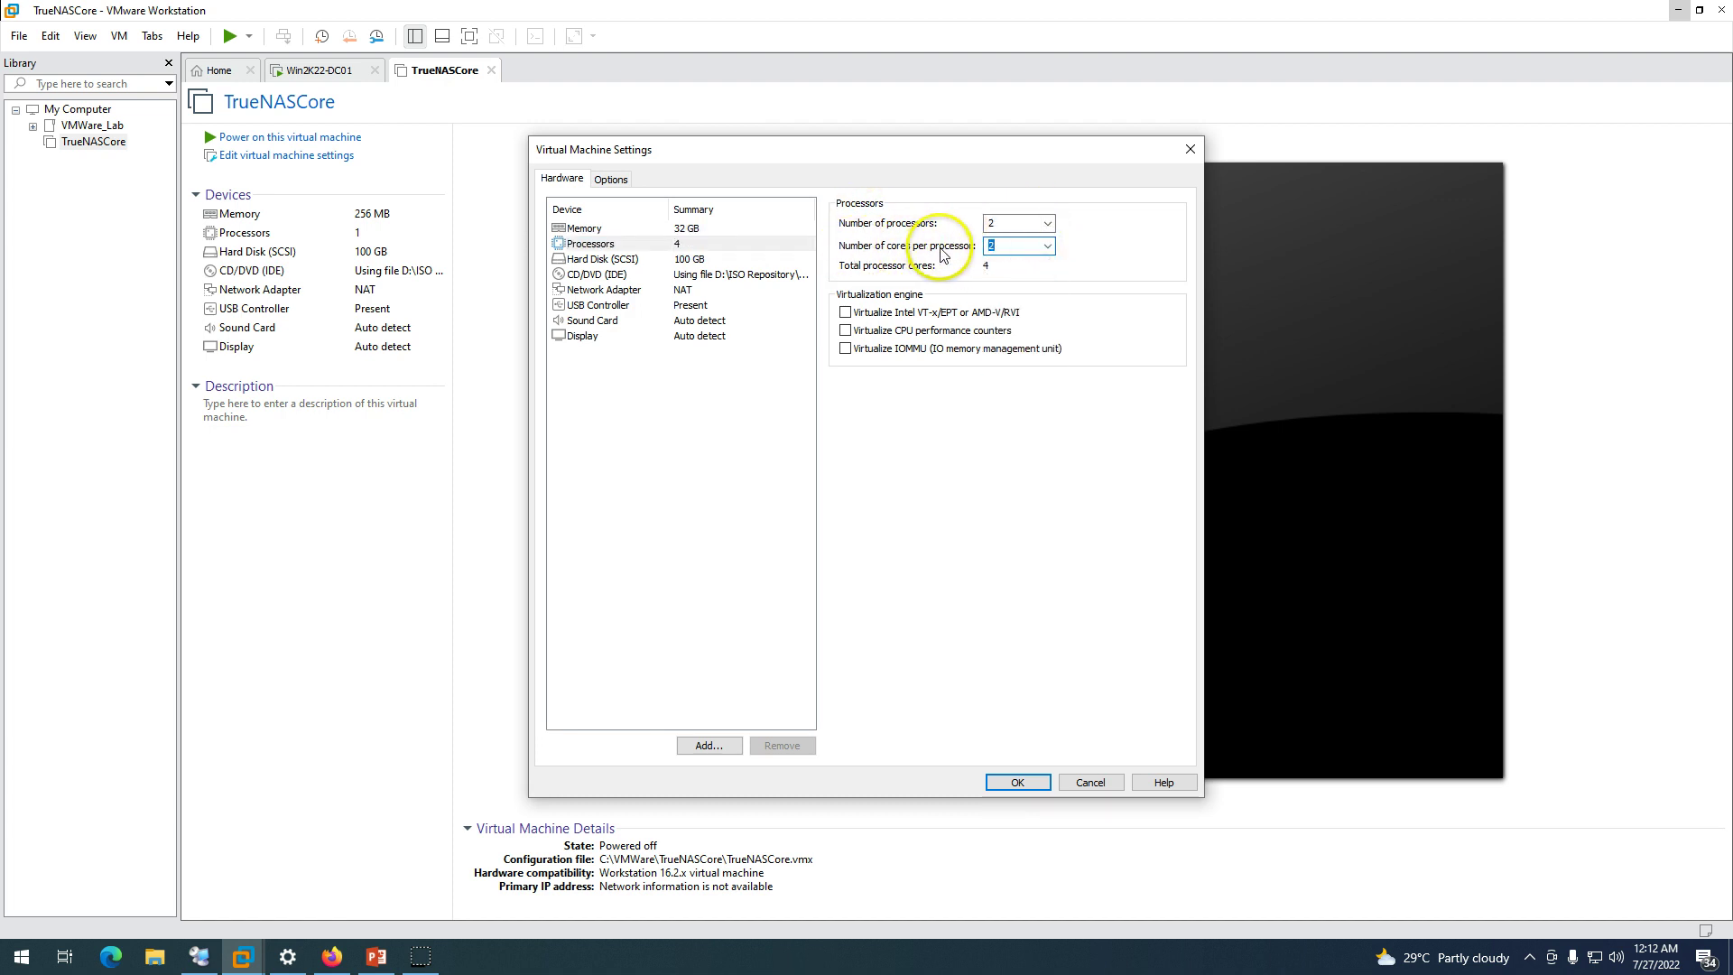
# Connect the network adapter to the Custom VMnet0 virtual network.
pyautogui.click(723, 261)
pyautogui.click(722, 275)
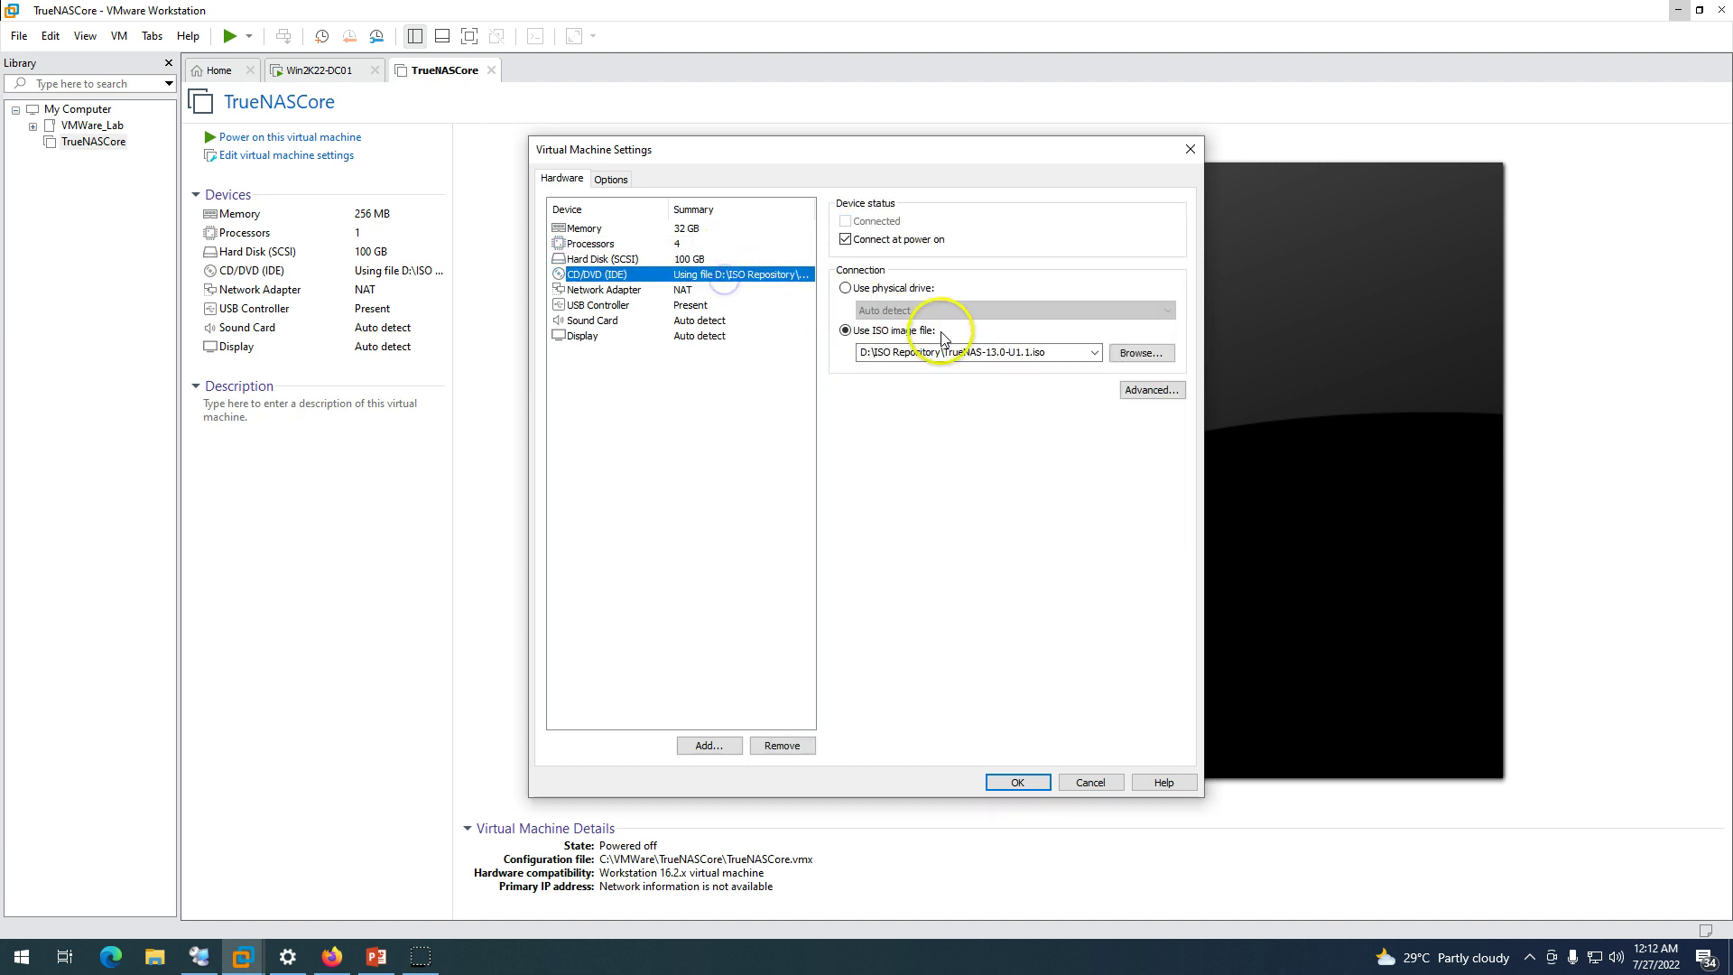
pyautogui.click(713, 290)
pyautogui.click(844, 369)
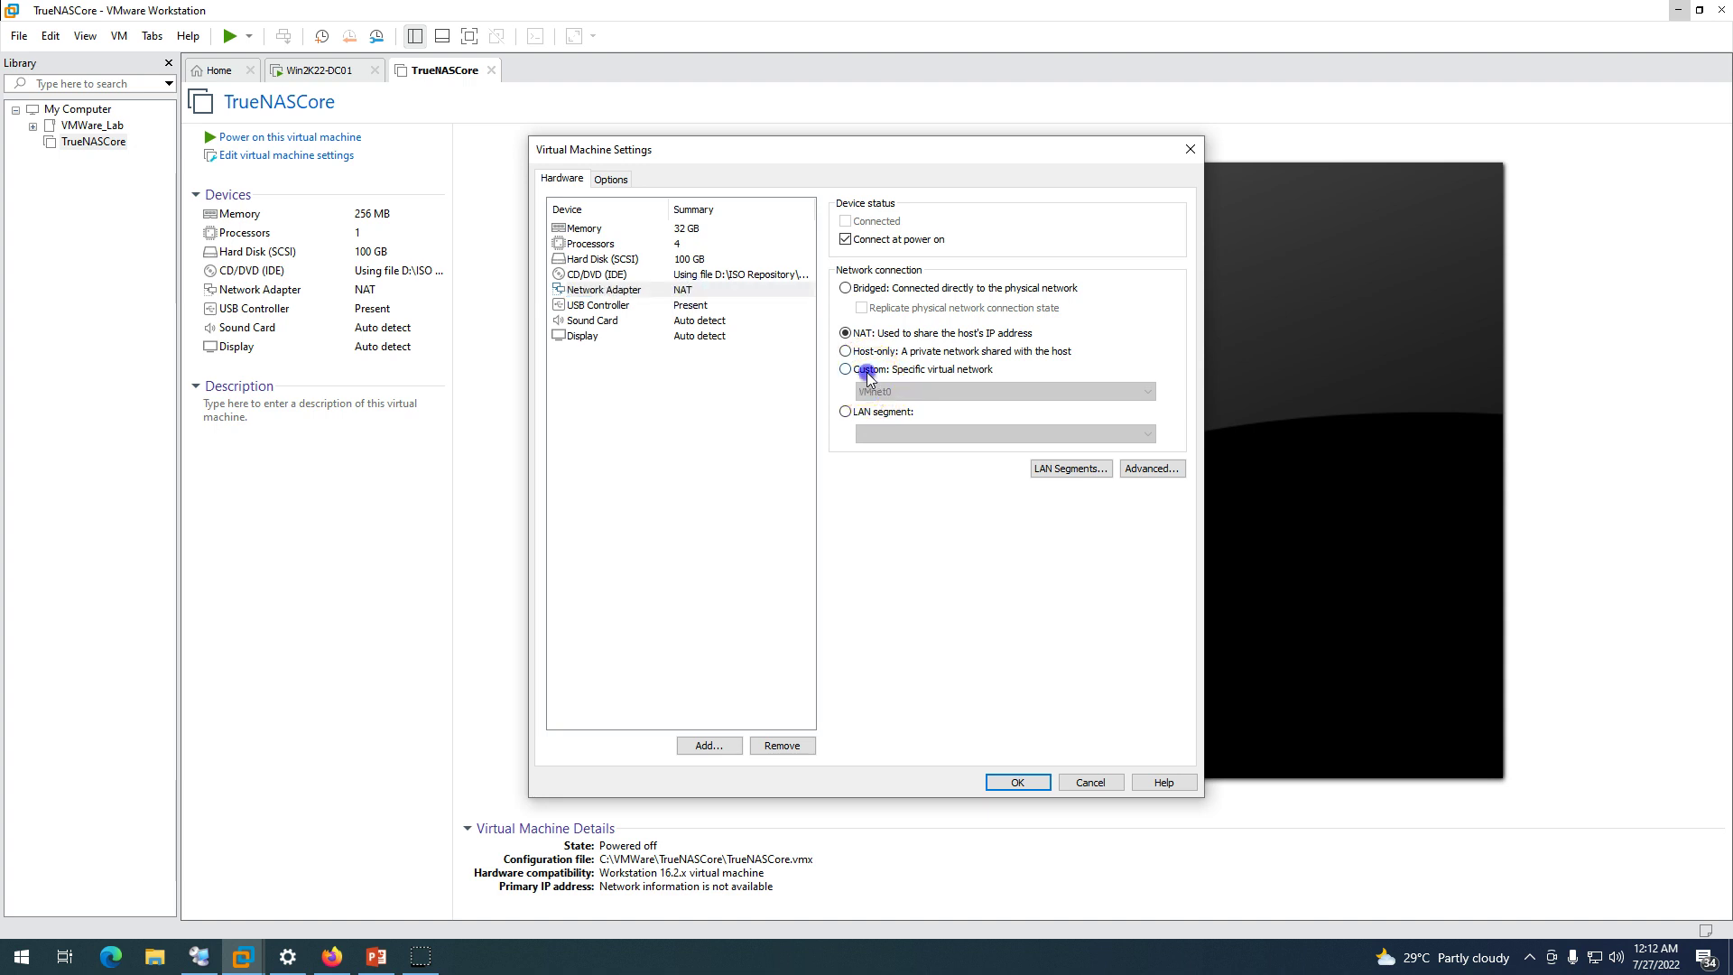
pyautogui.click(896, 395)
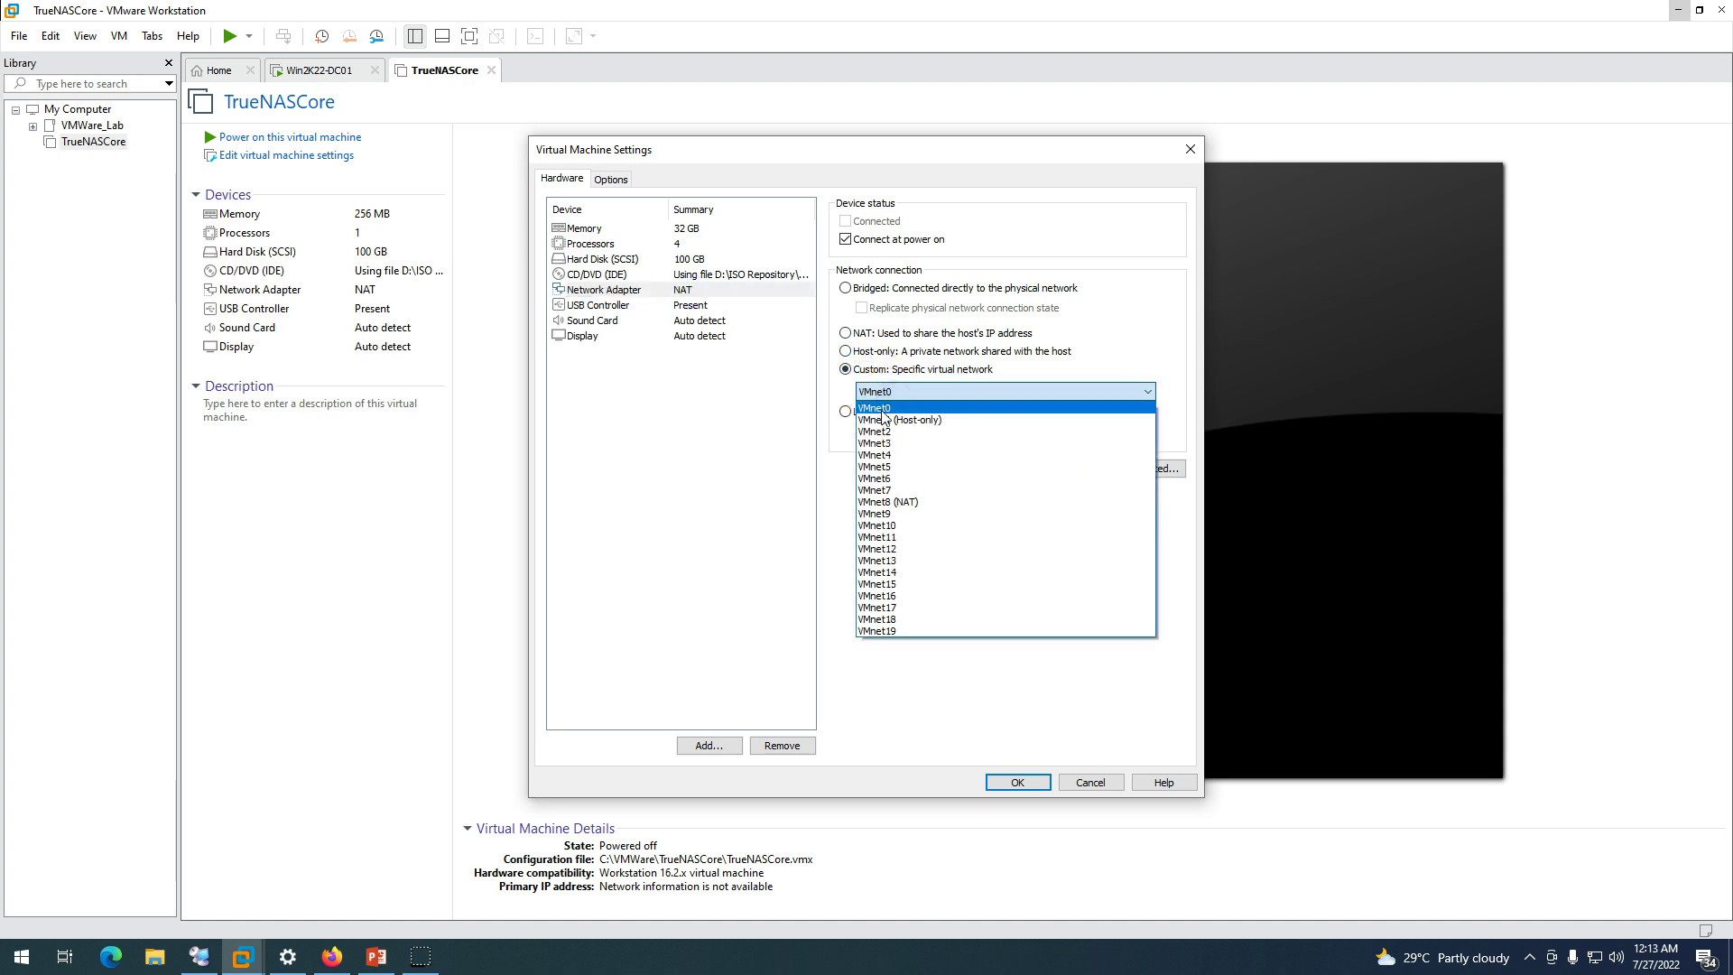
pyautogui.click(882, 411)
# Remove the USB controller and sound card, then save the hardware settings.
pyautogui.click(721, 306)
pyautogui.click(782, 744)
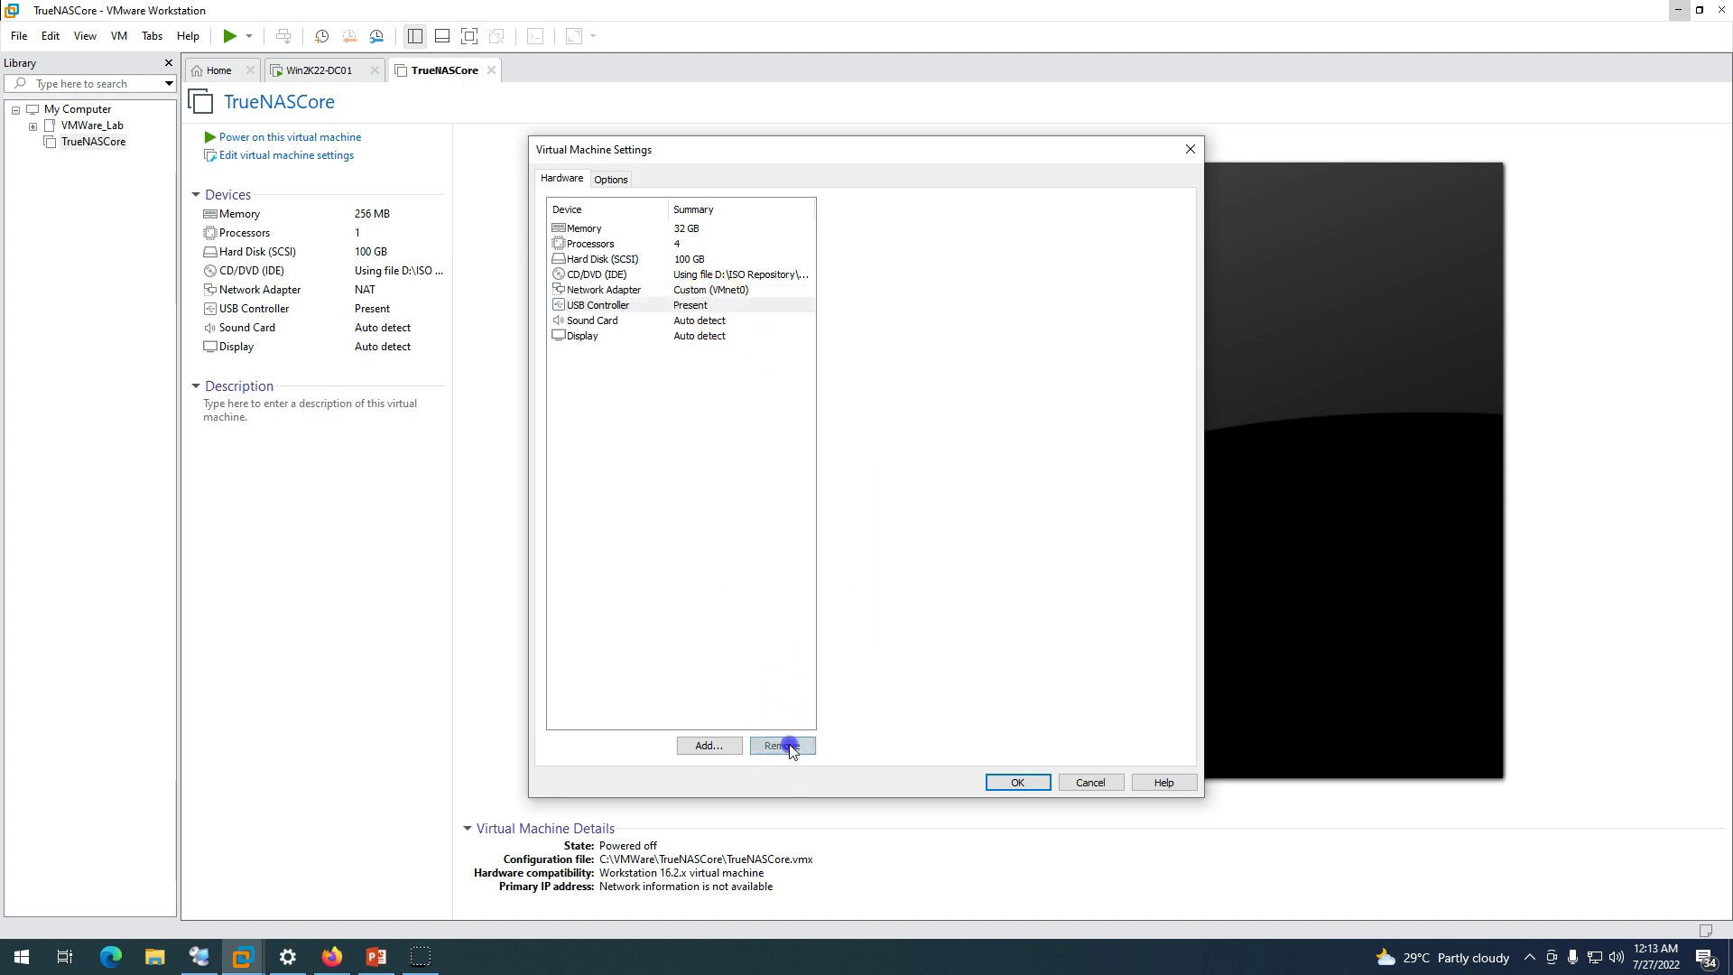
pyautogui.click(782, 745)
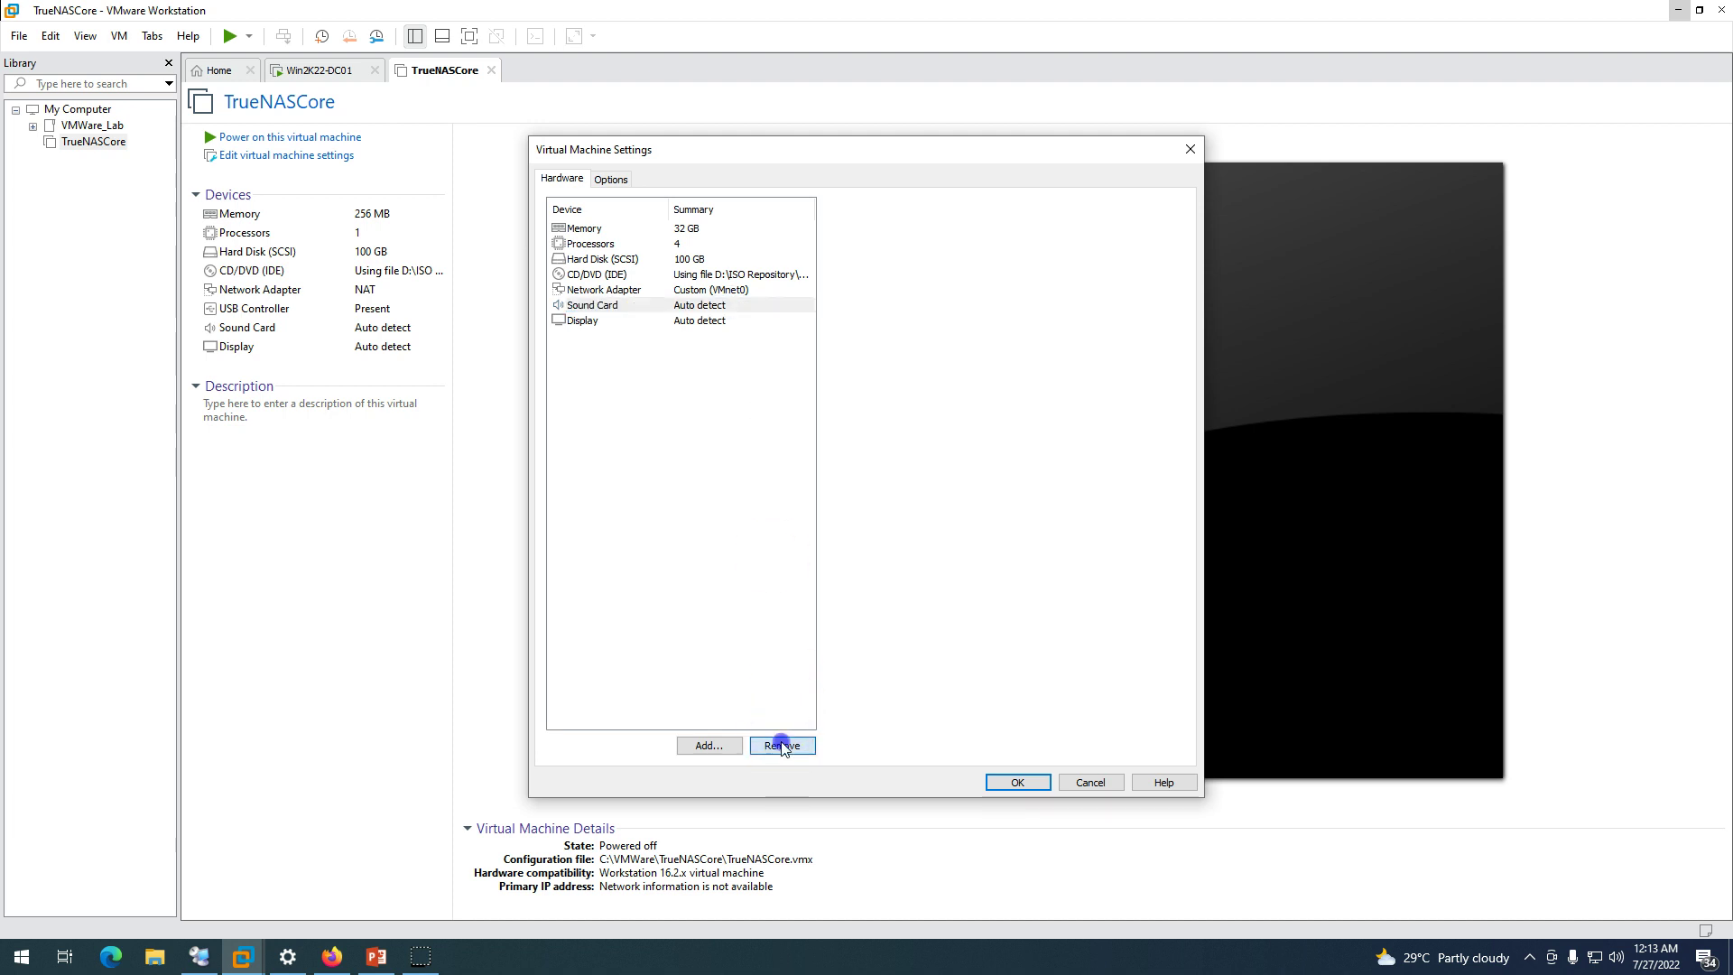
pyautogui.click(1016, 782)
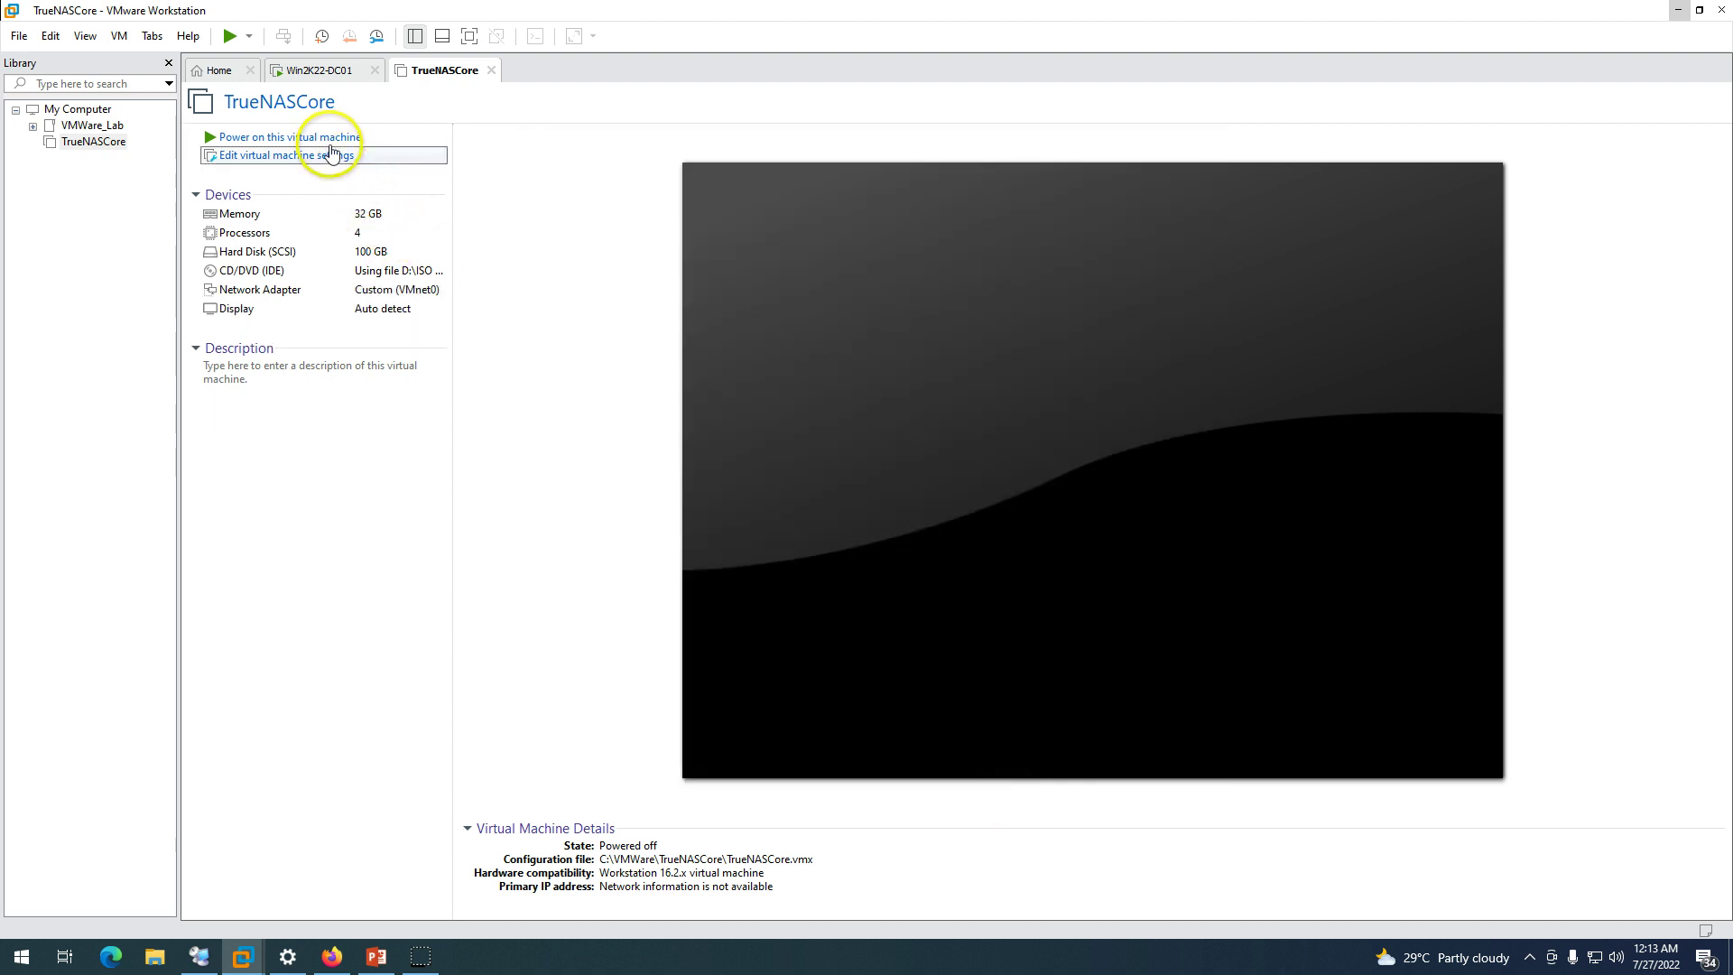
# Power on TrueNASCore and capture input in its TrueNAS Console Setup menu.
pyautogui.click(329, 139)
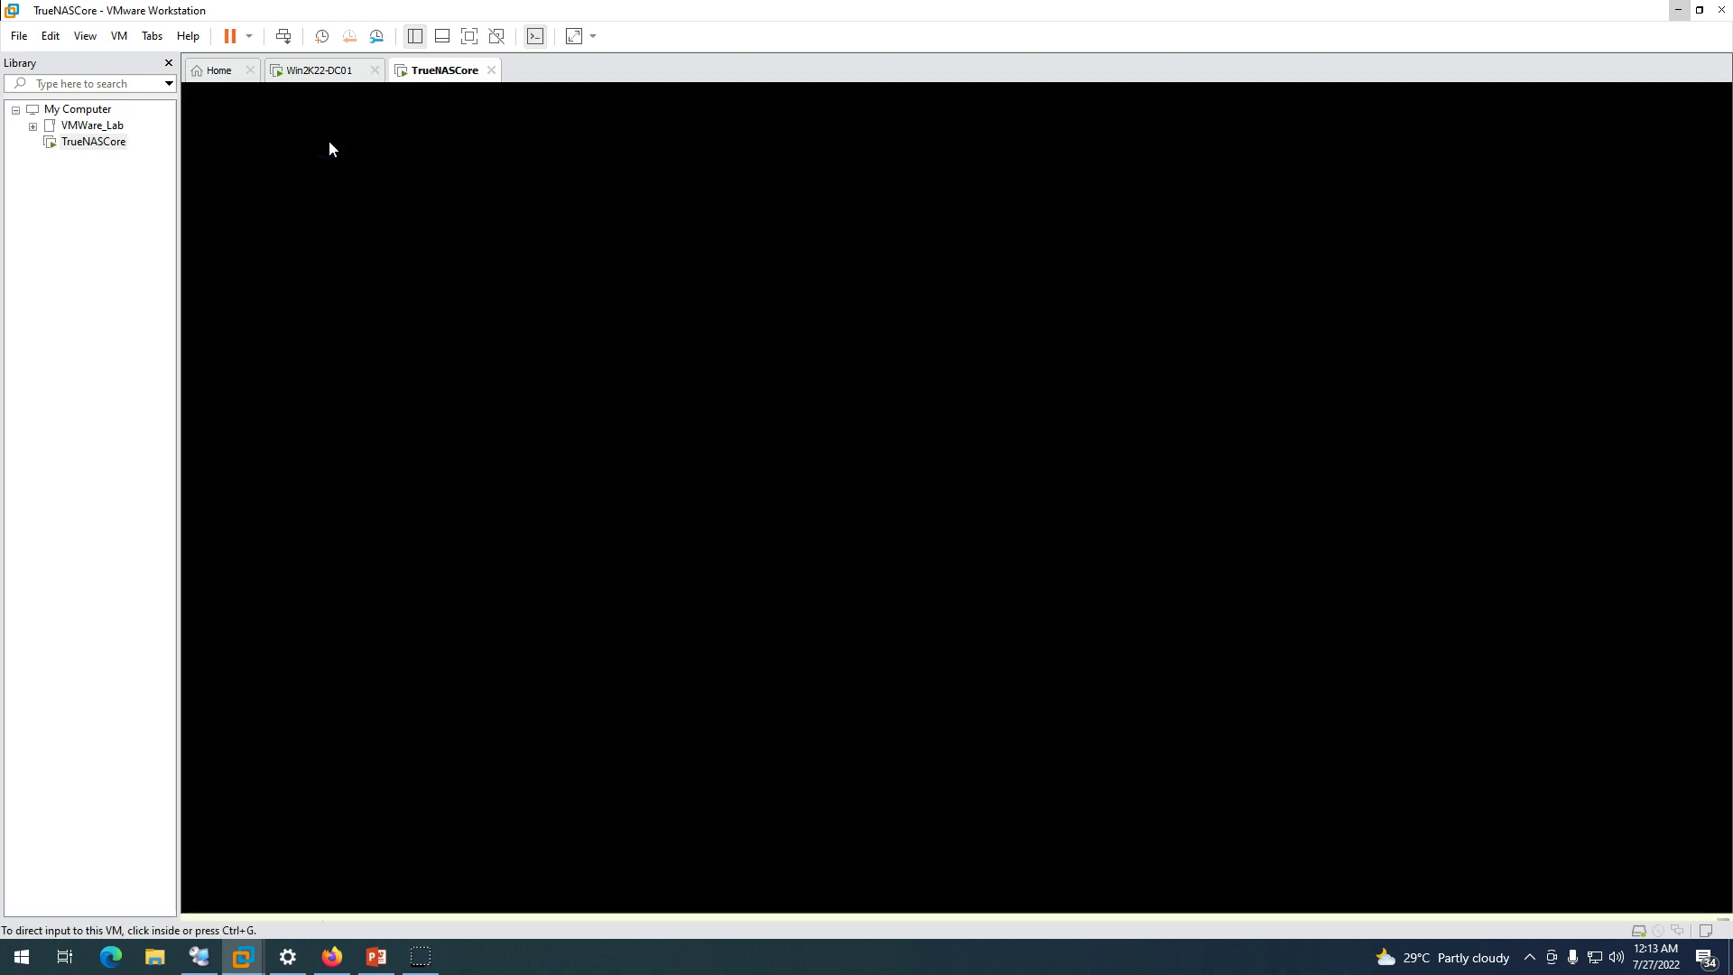
pyautogui.click(1722, 882)
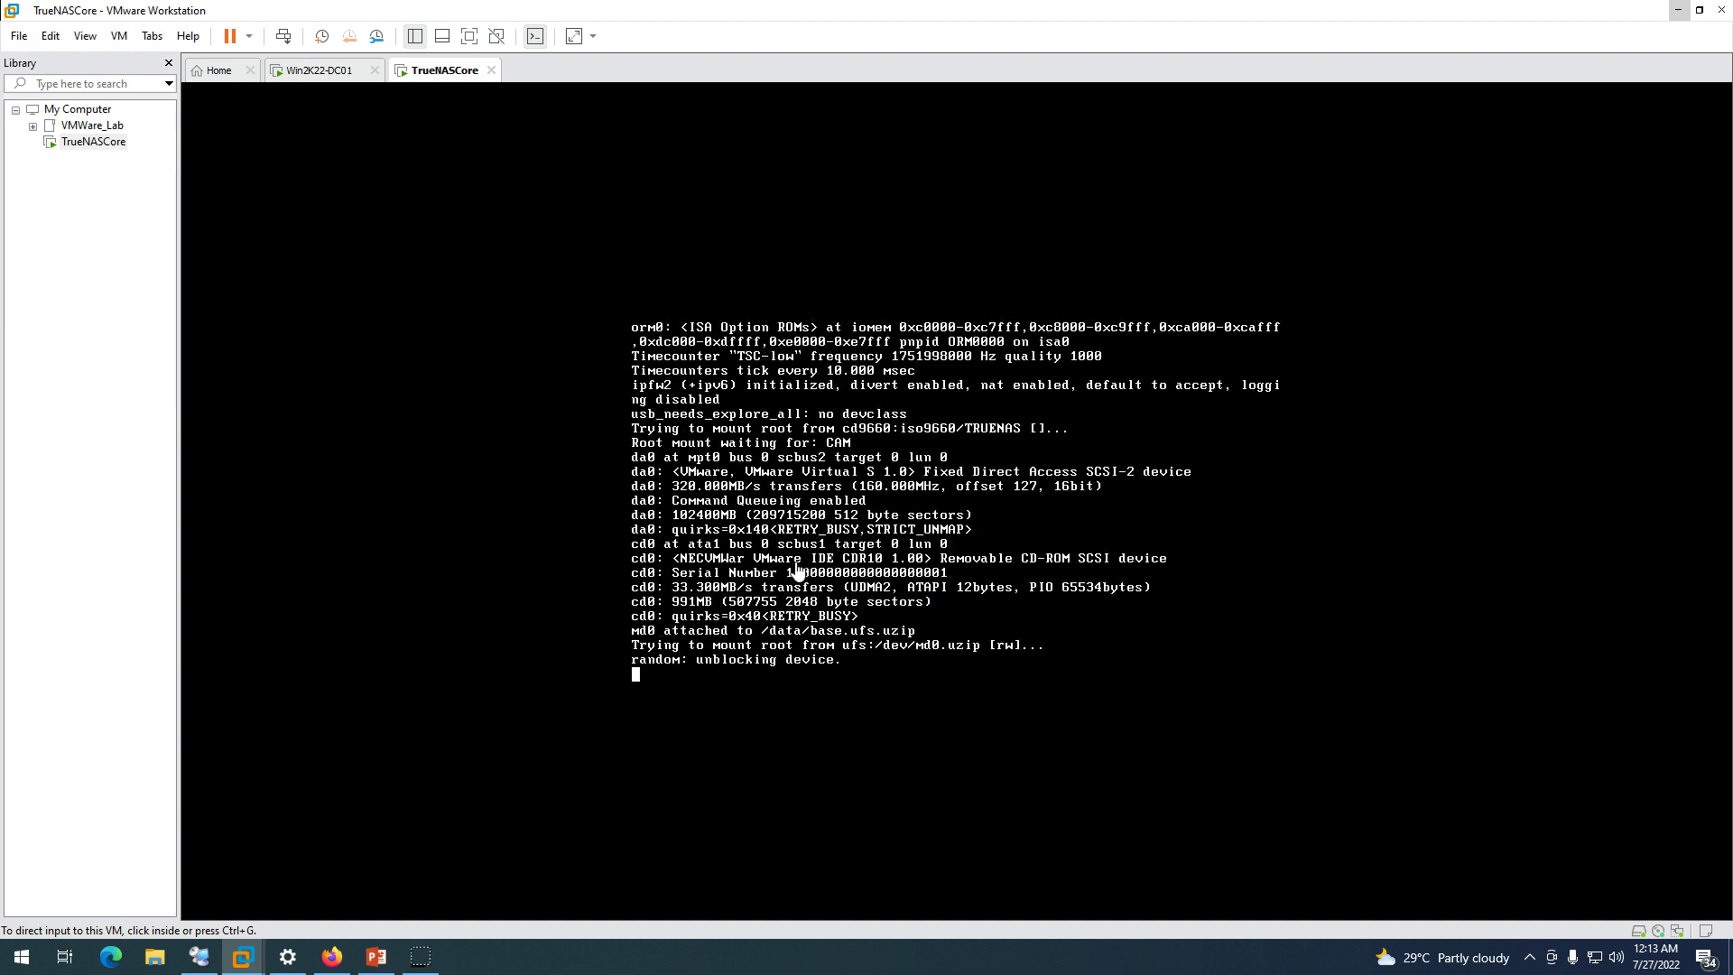
pyautogui.click(805, 479)
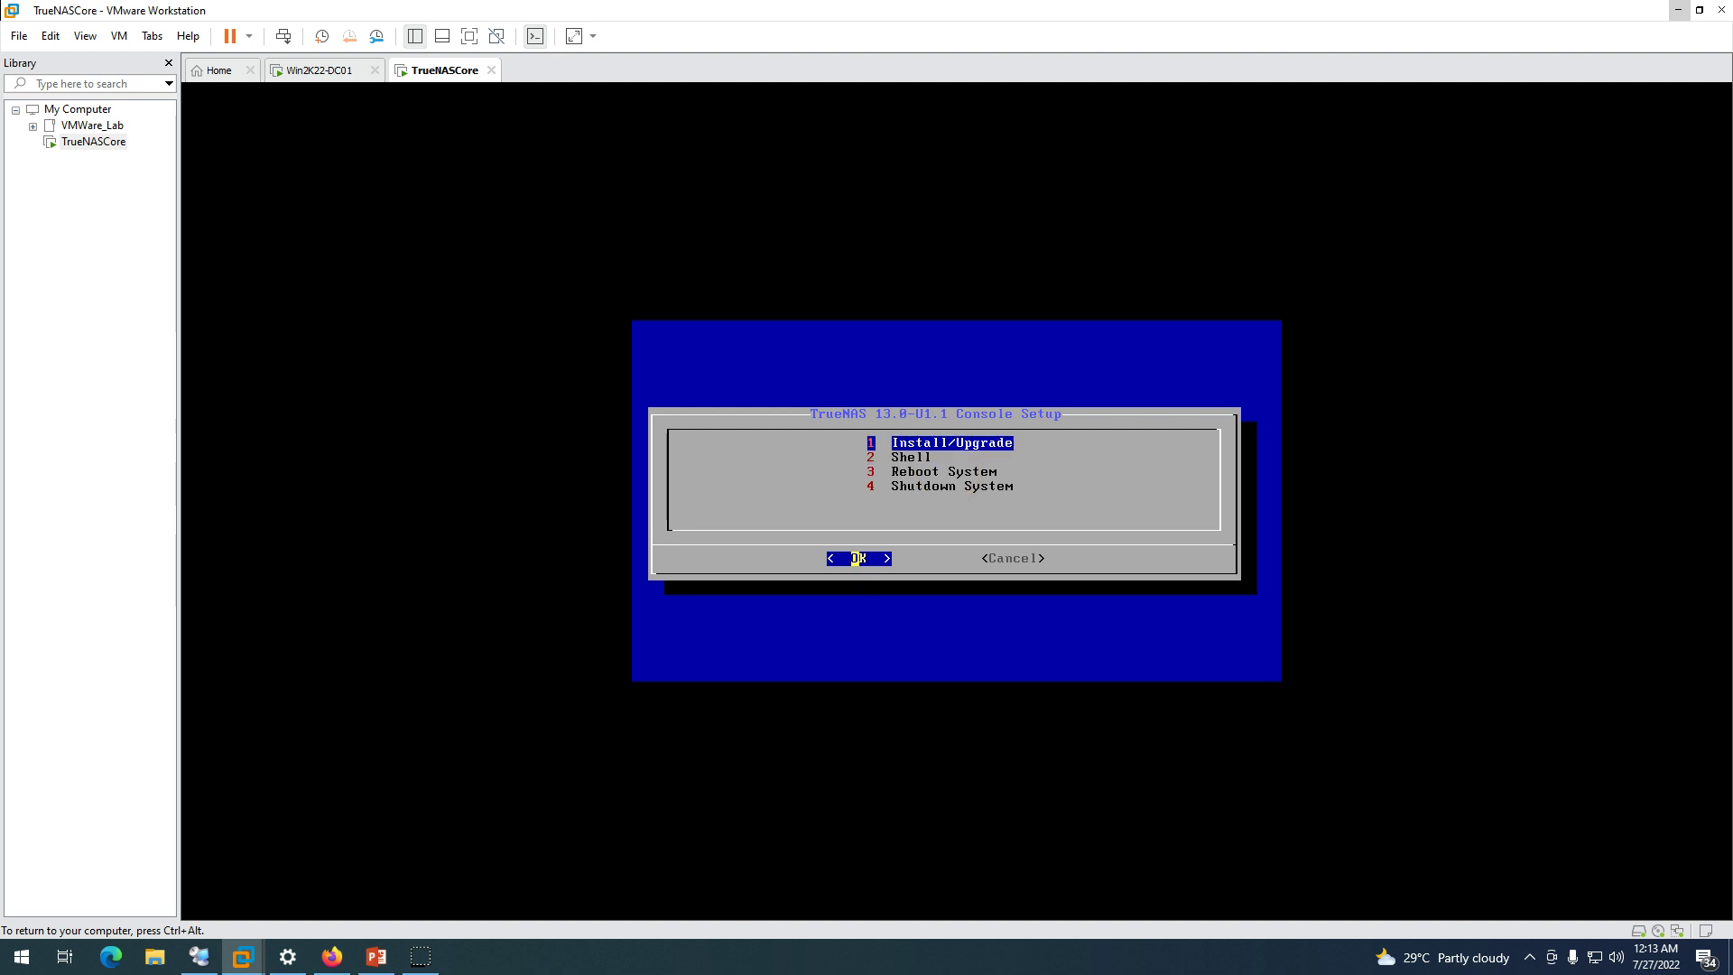
# Choose Install/Upgrade onto the da0 disk and agree to erase it.
pyautogui.press('Return')
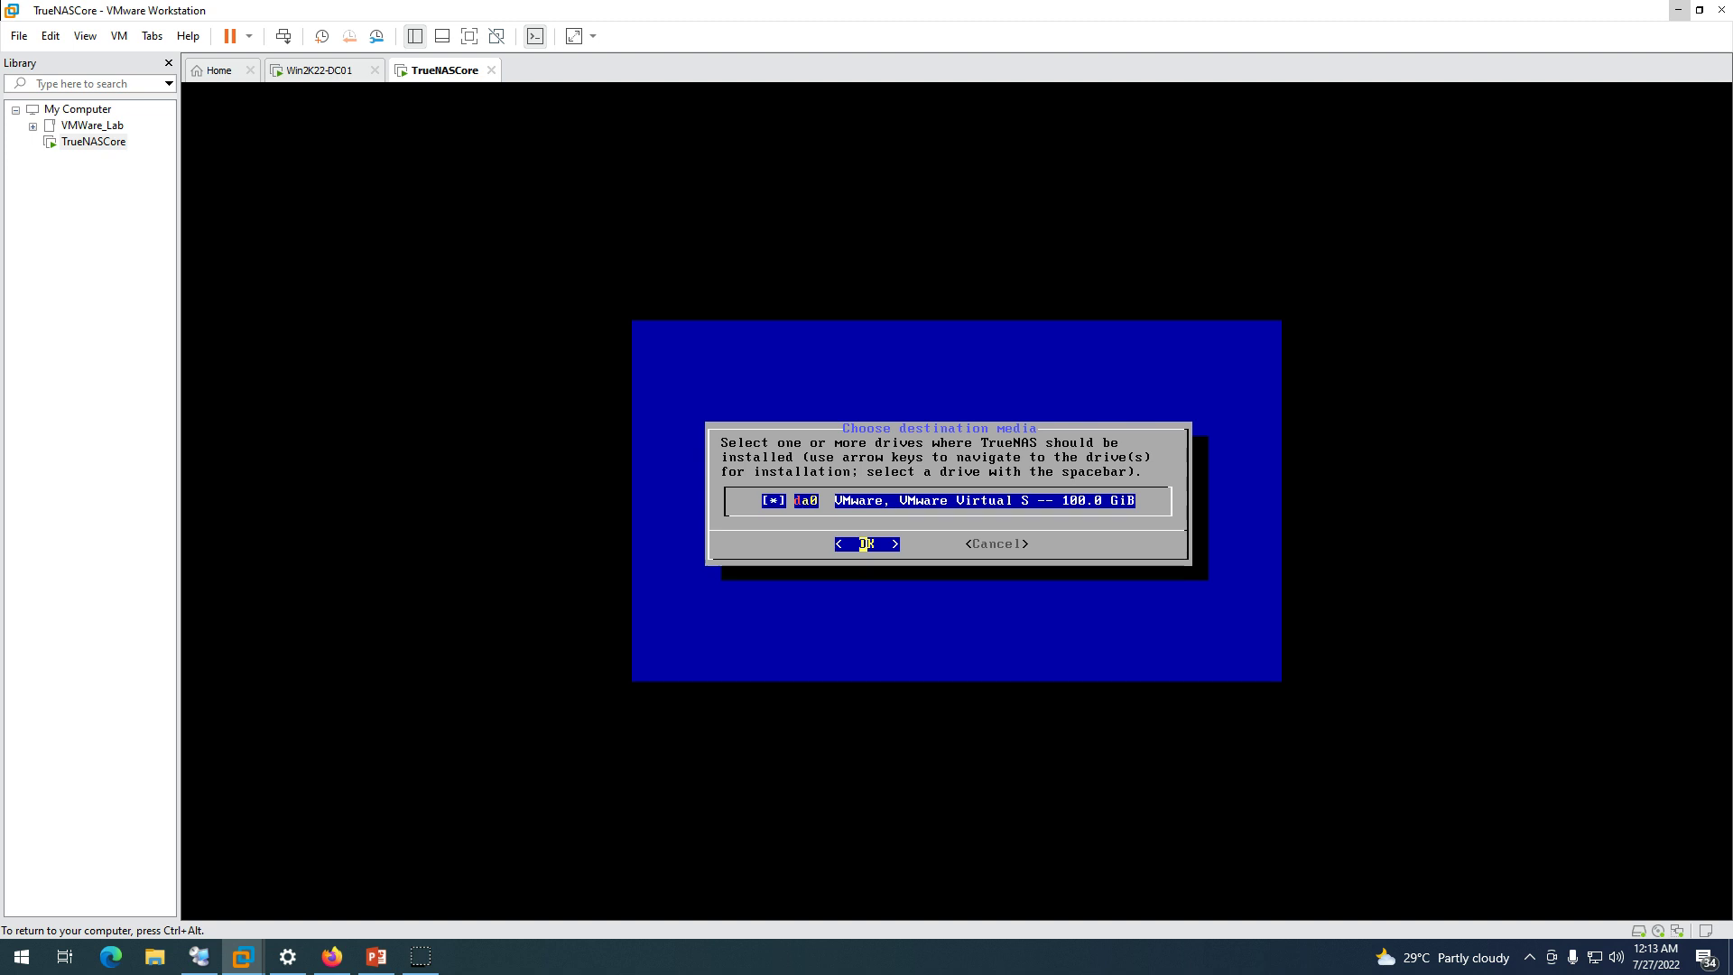
pyautogui.press('Return')
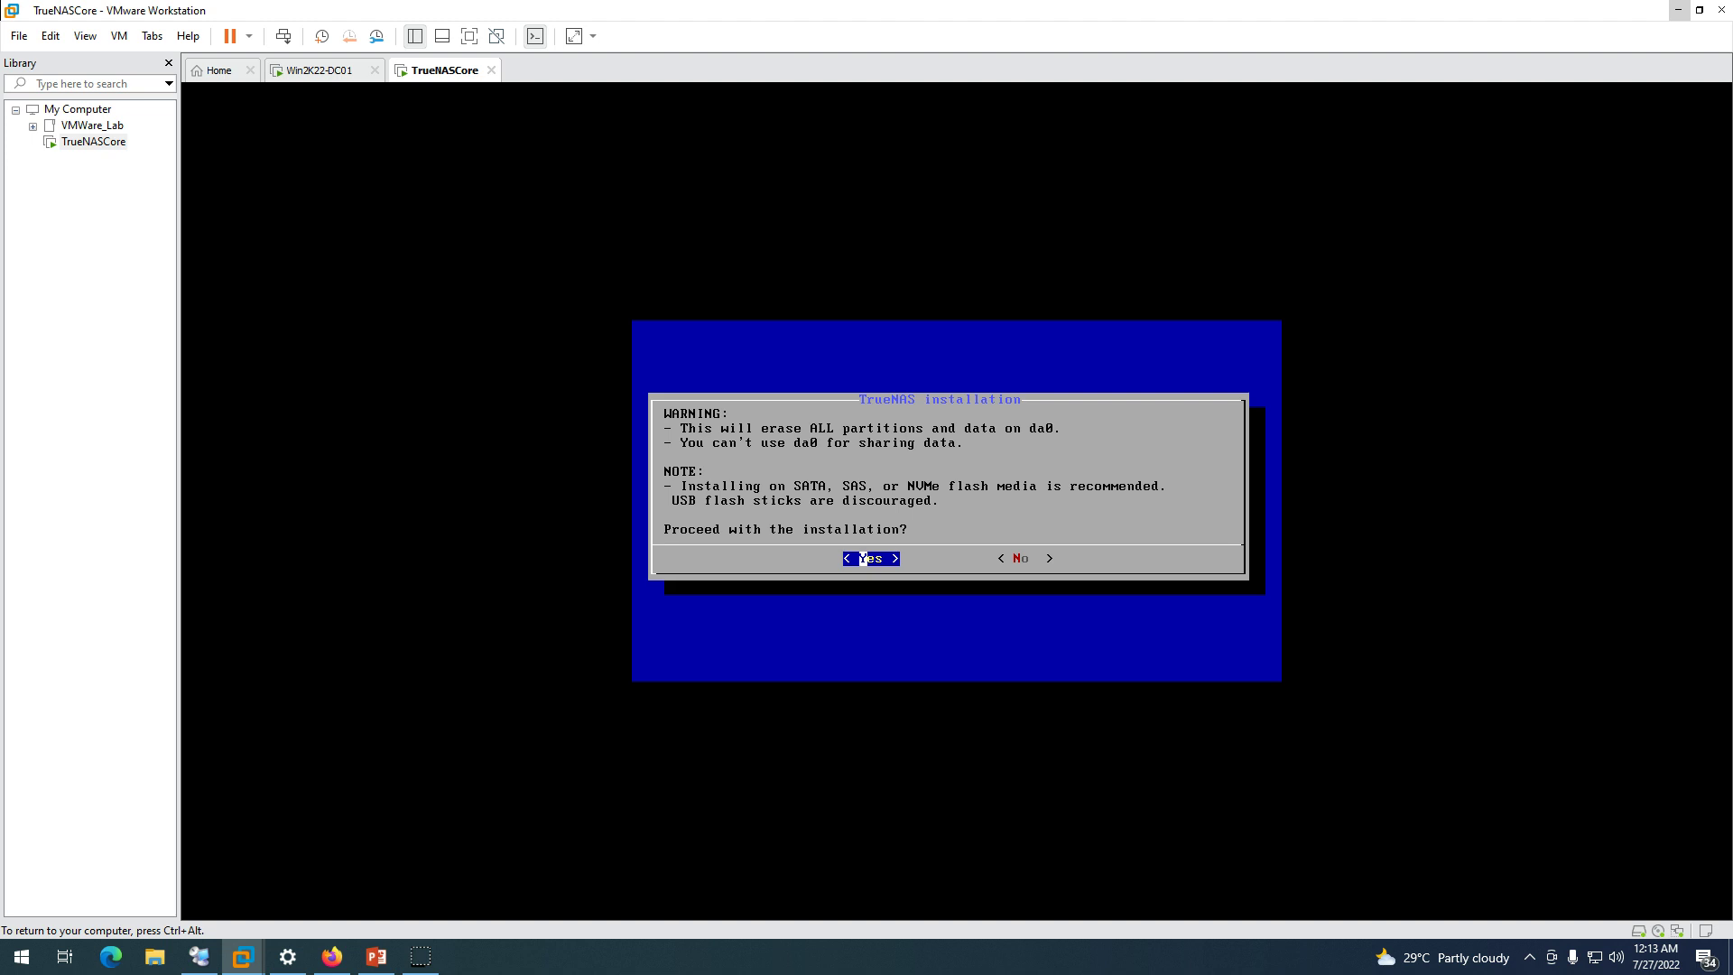
pyautogui.press('Return')
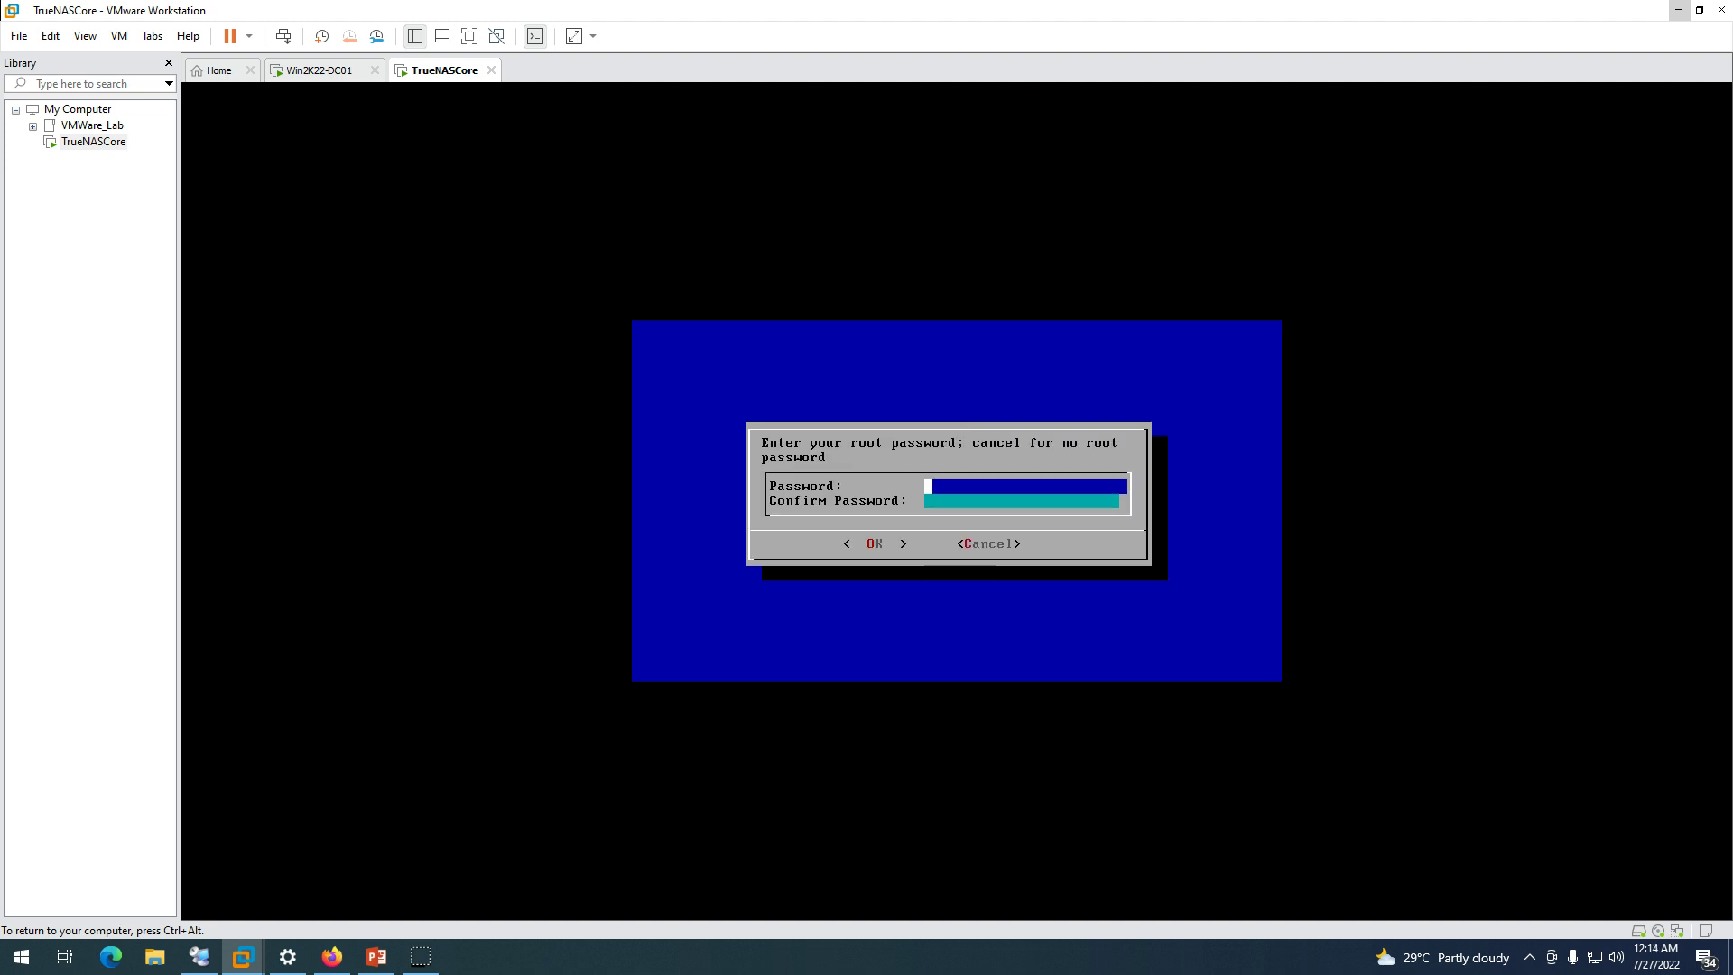
# Set and confirm the root password, choose BIOS boot and a 16GB swap partition.
pyautogui.write('********')
pyautogui.press('Down')
pyautogui.write('*****')
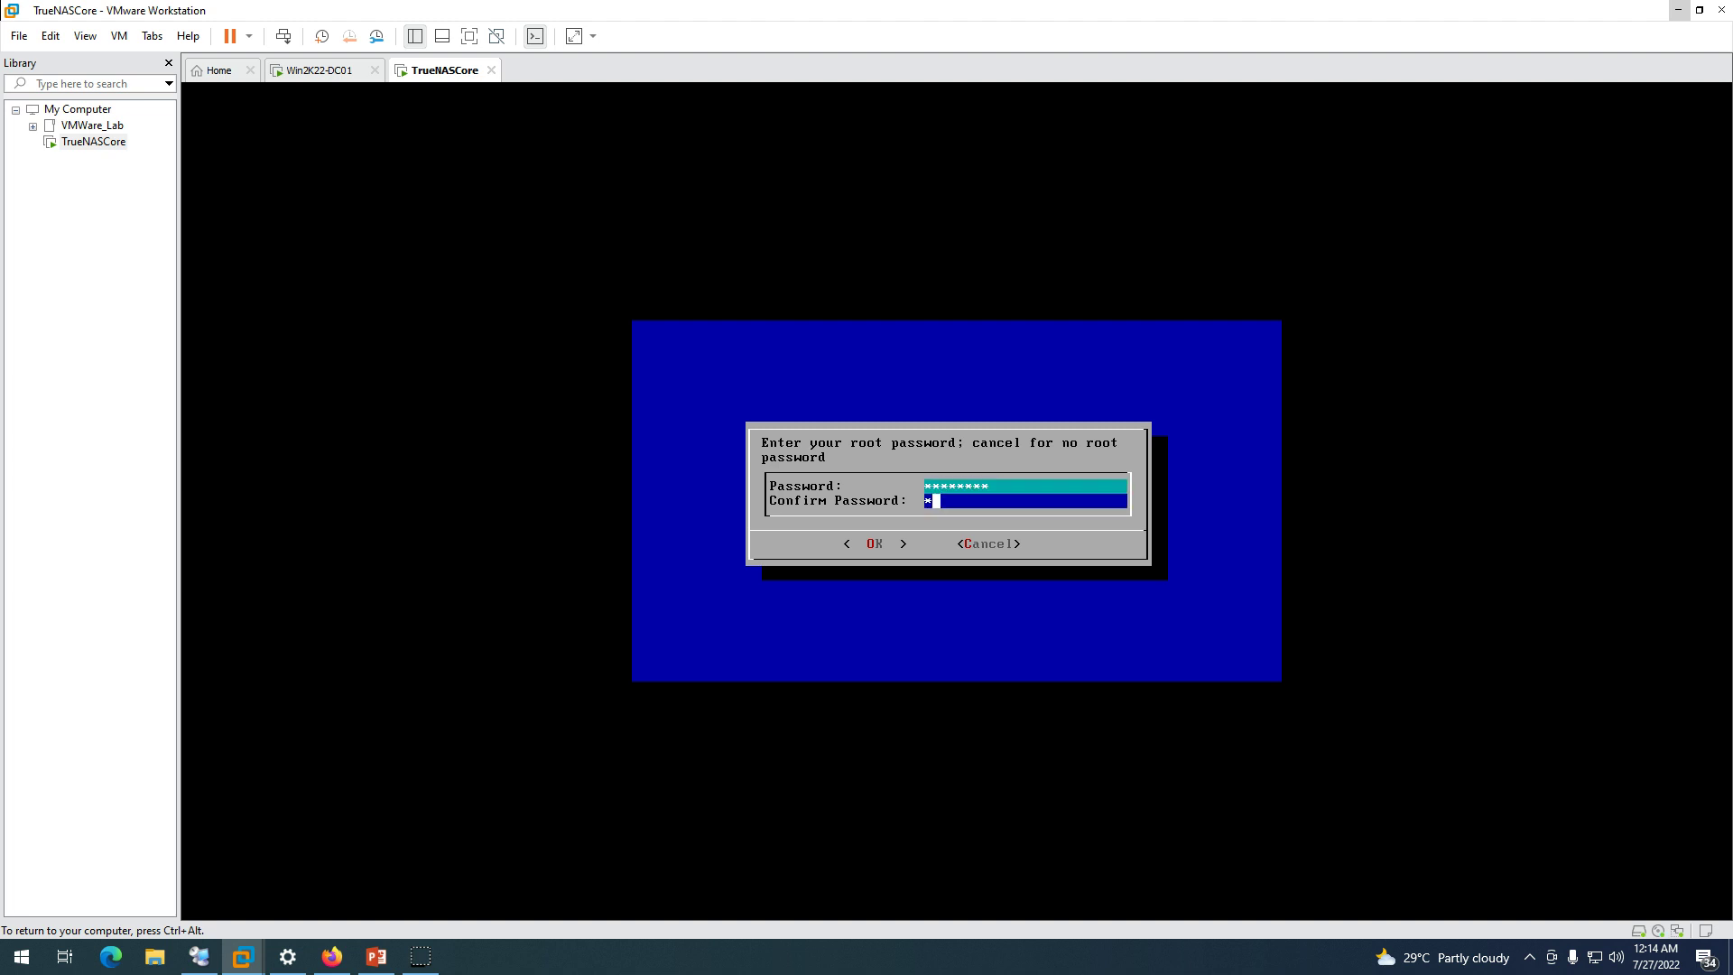
pyautogui.write('***')
pyautogui.press('Return')
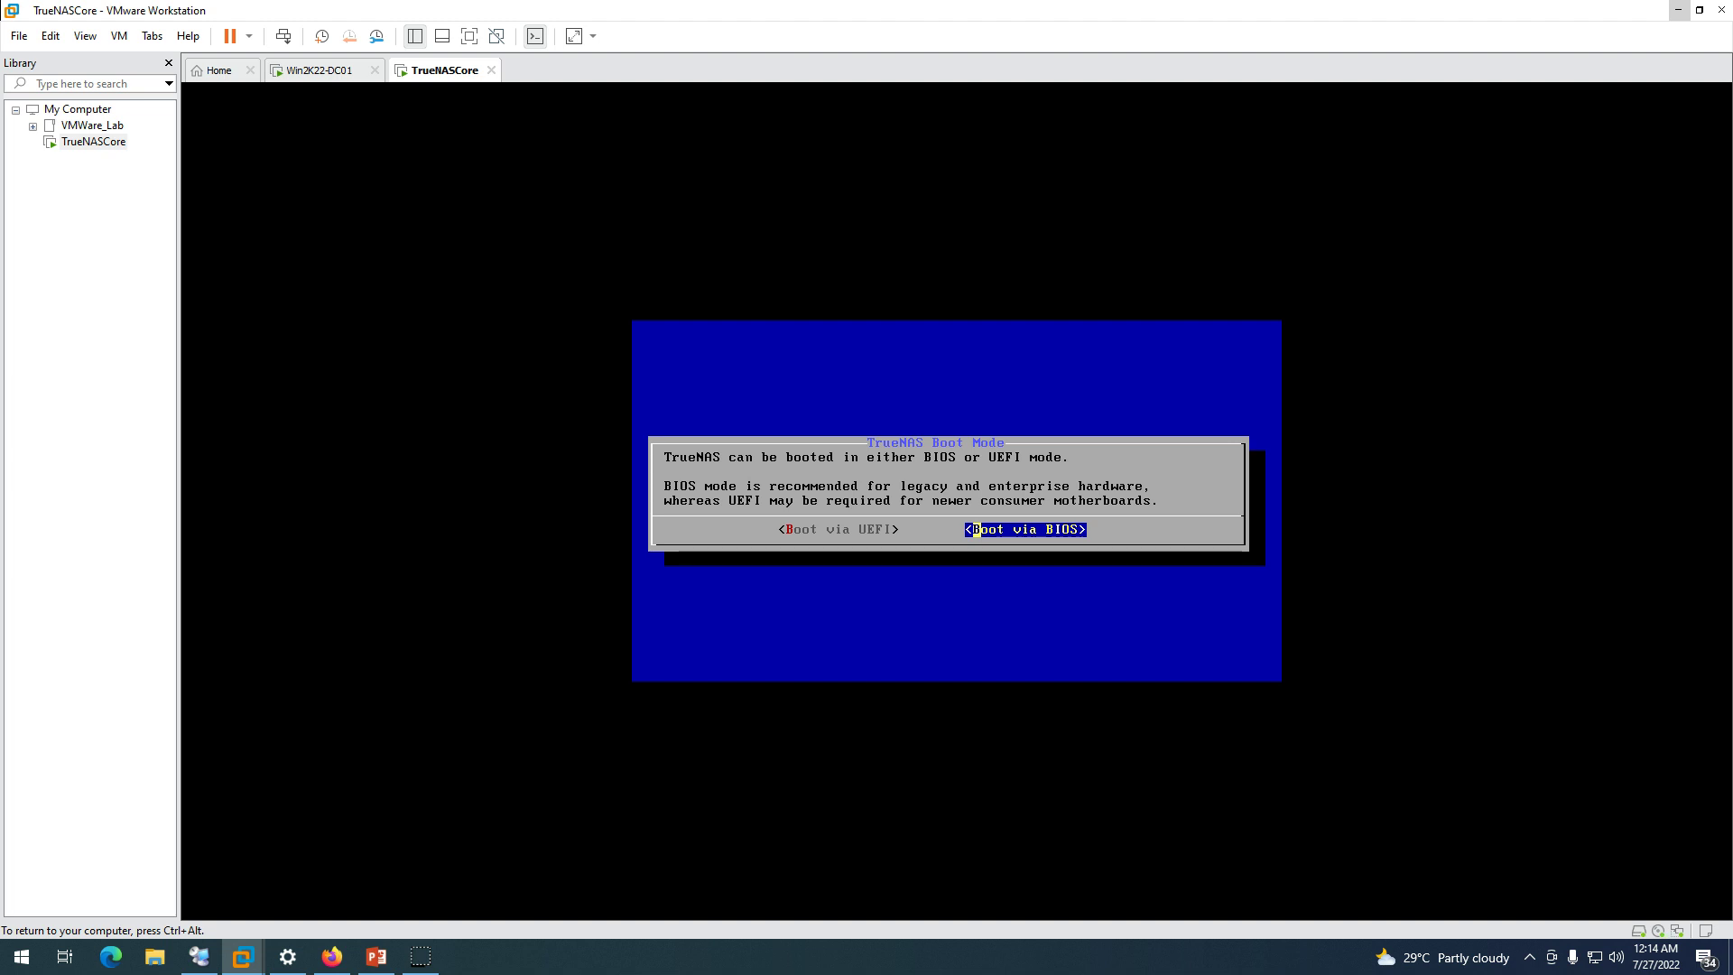
pyautogui.press('Return')
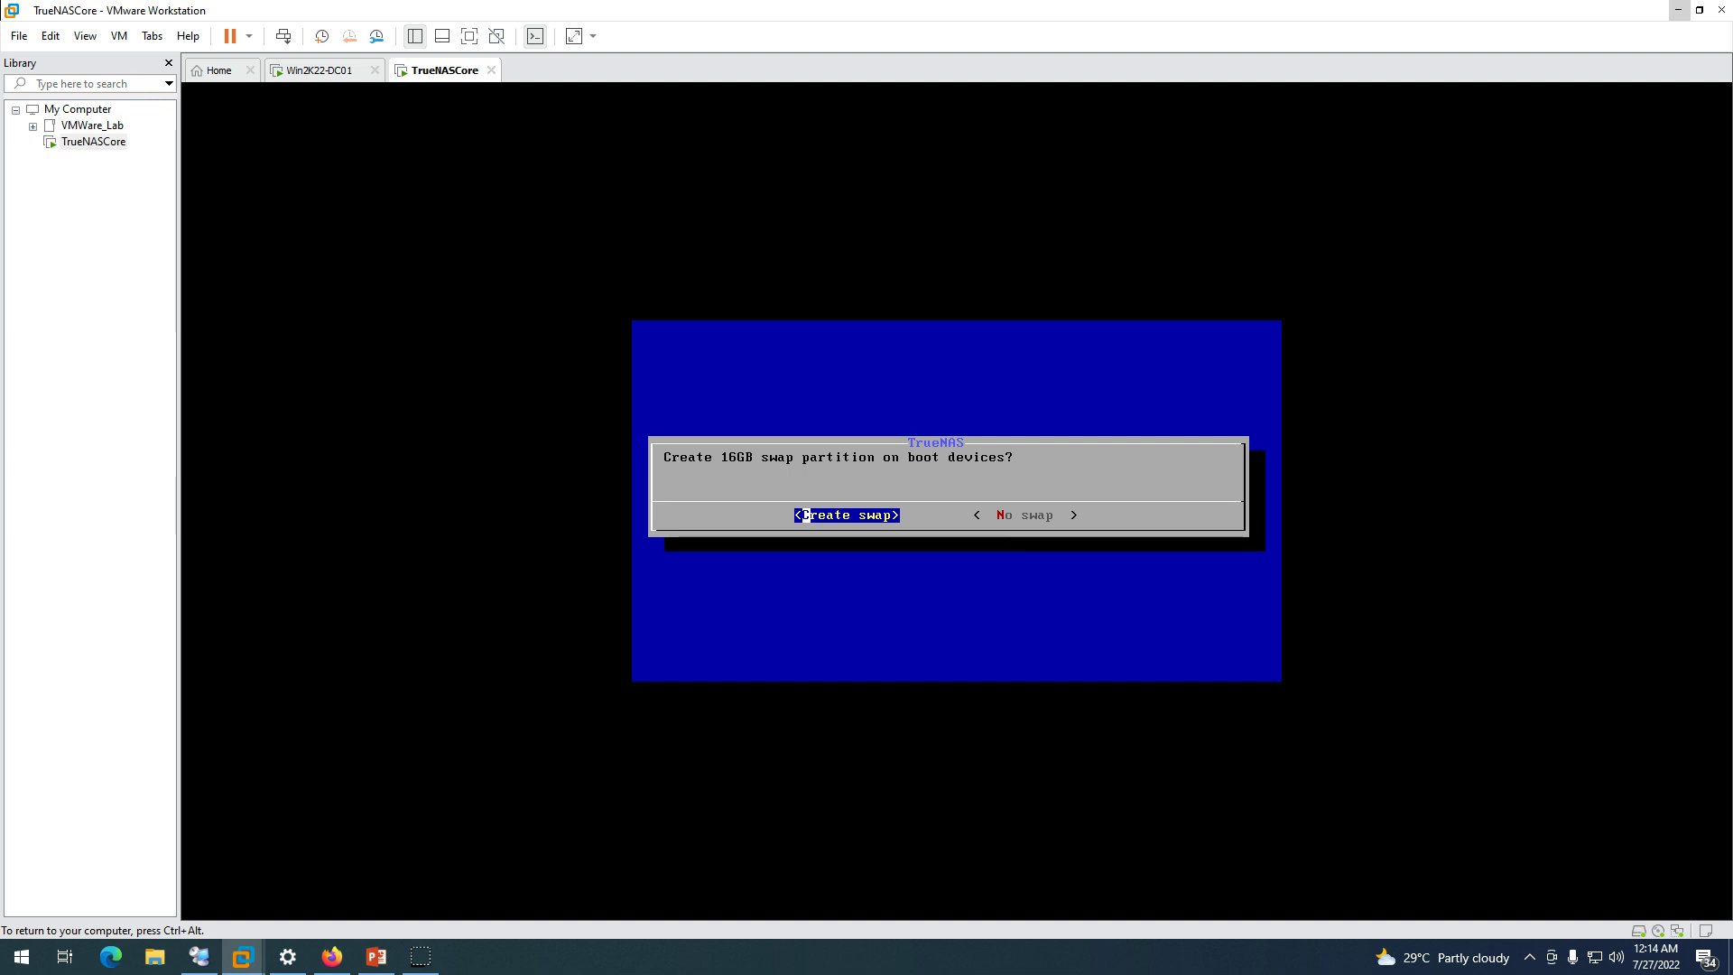
pyautogui.press('Return')
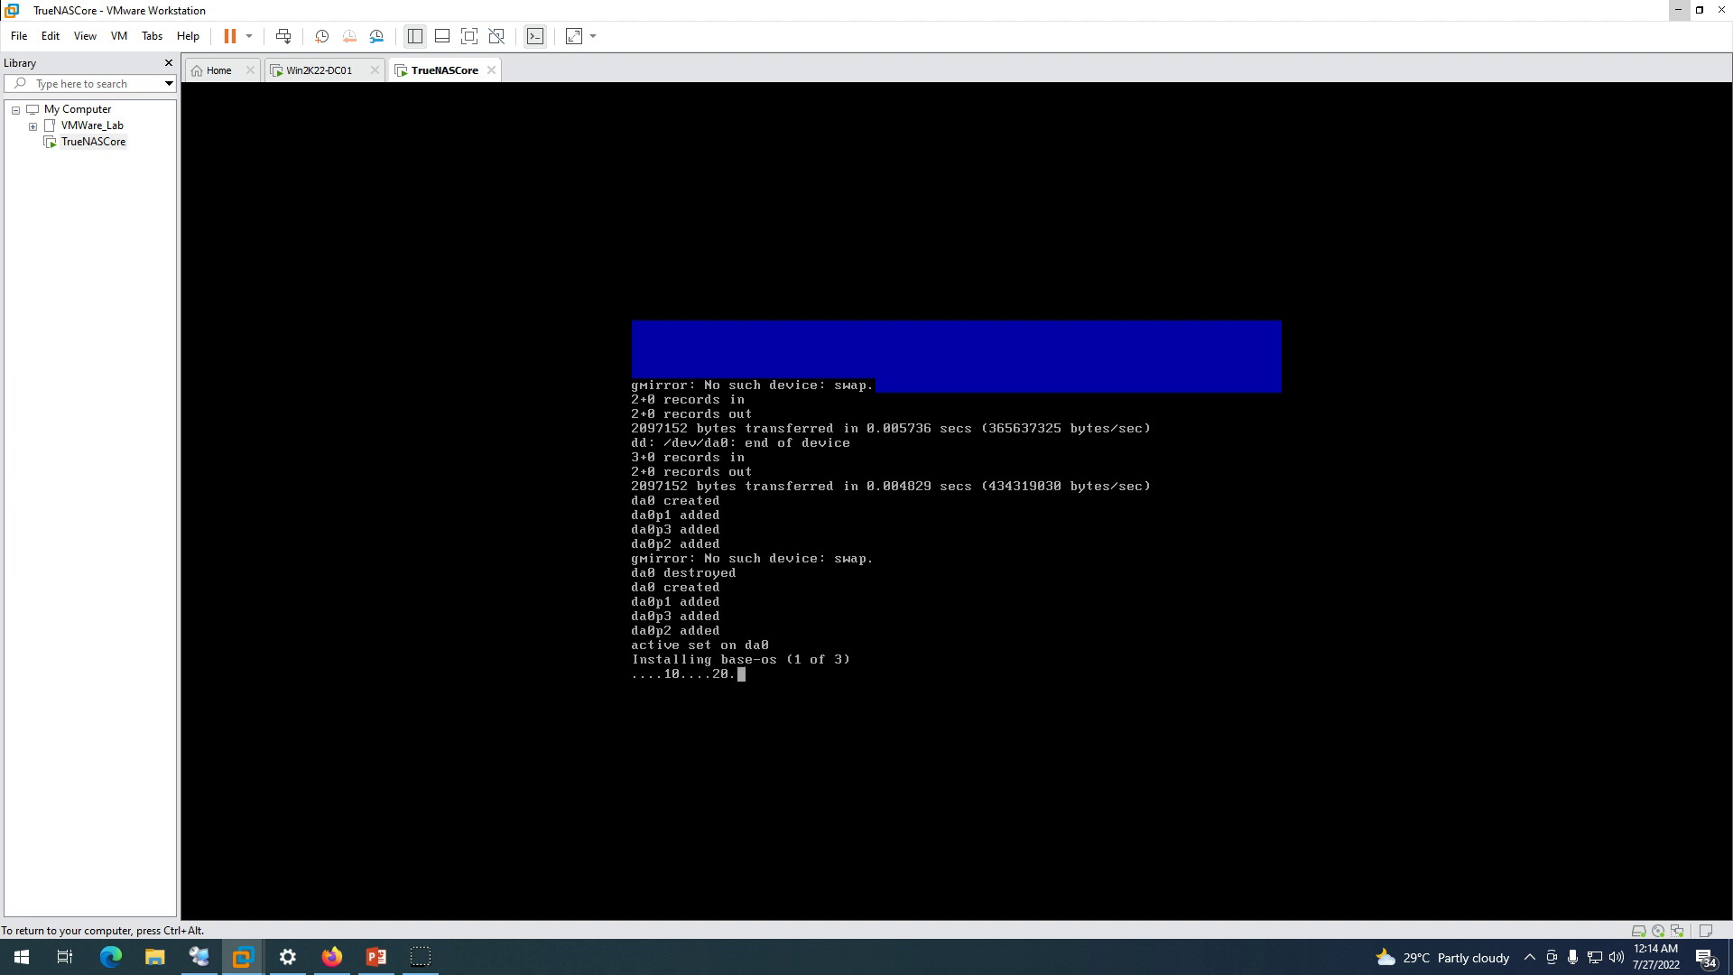
pyautogui.hotkey('ctrl', 'alt')
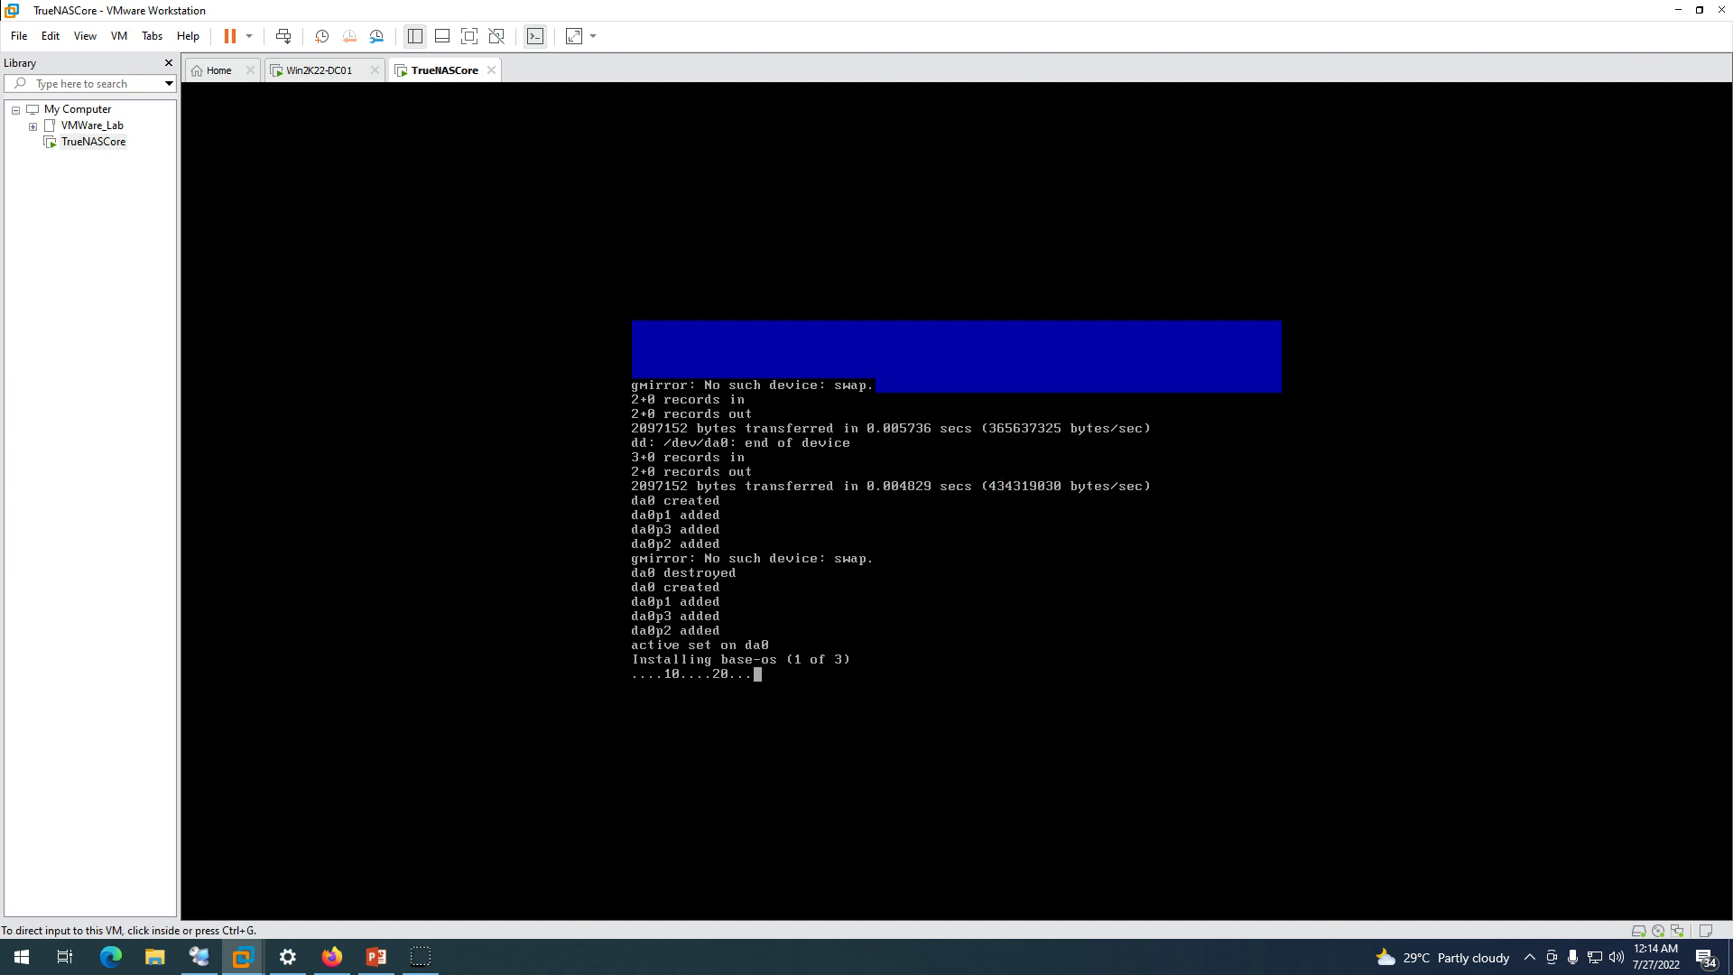
# Start a typical new VM using the TrueNAS-SCALE-22.02.2.1 ISO image.
pyautogui.click(220, 70)
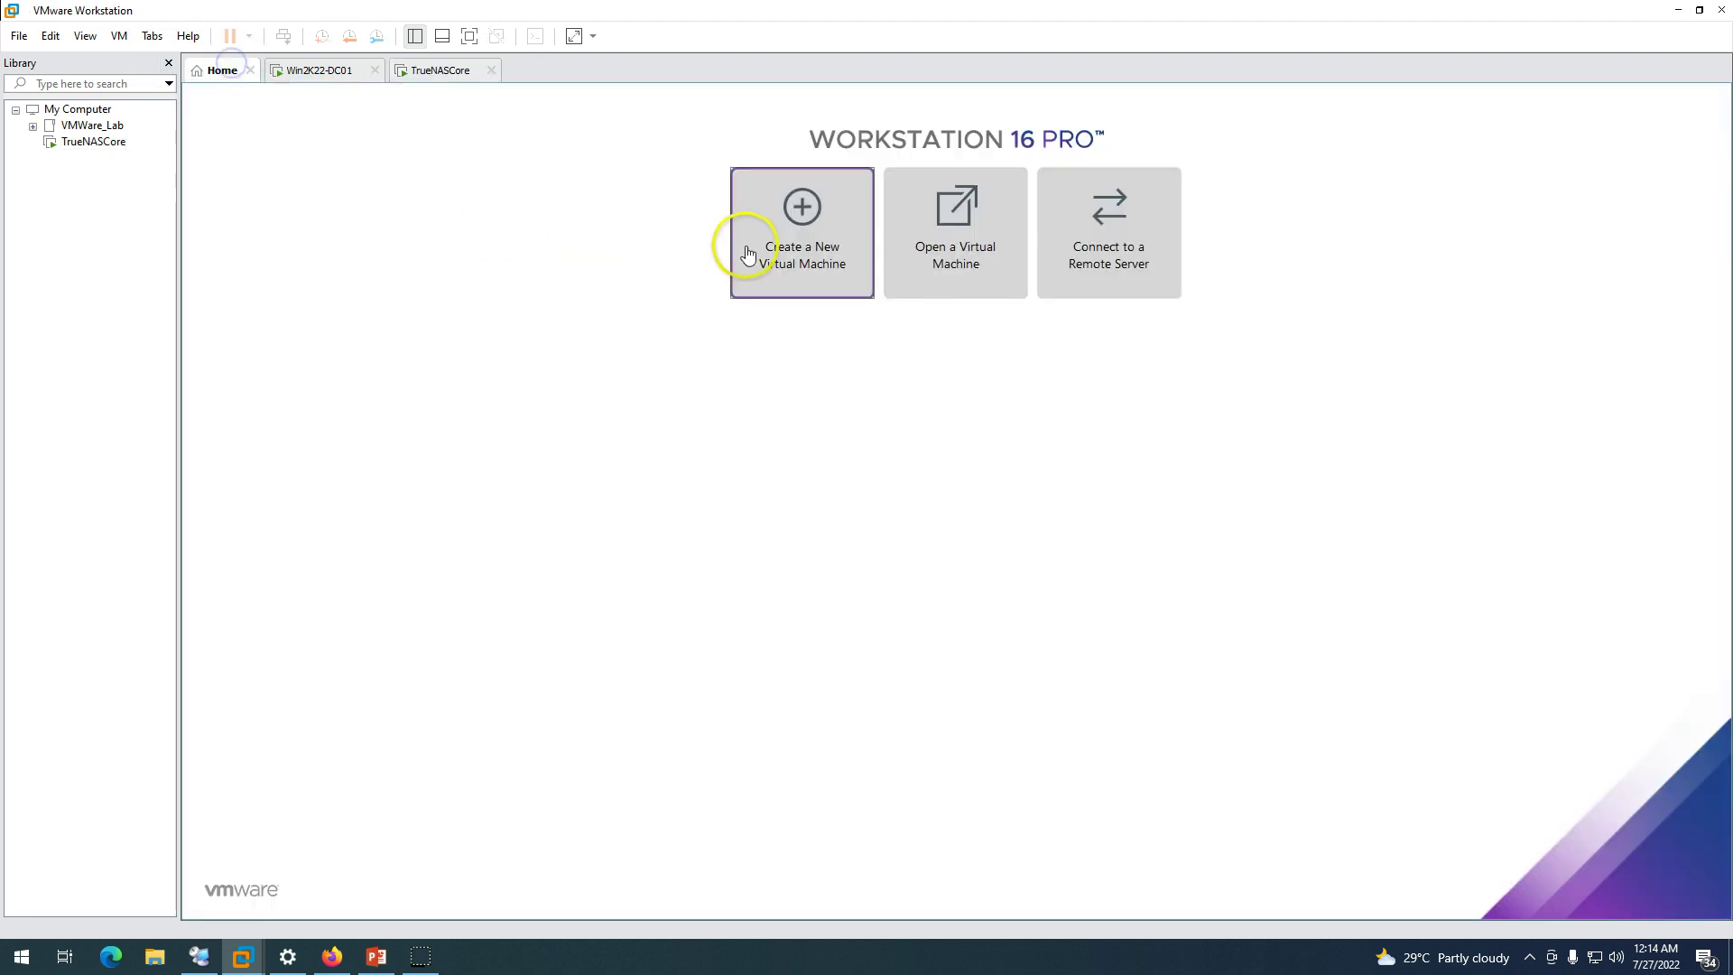
pyautogui.click(799, 251)
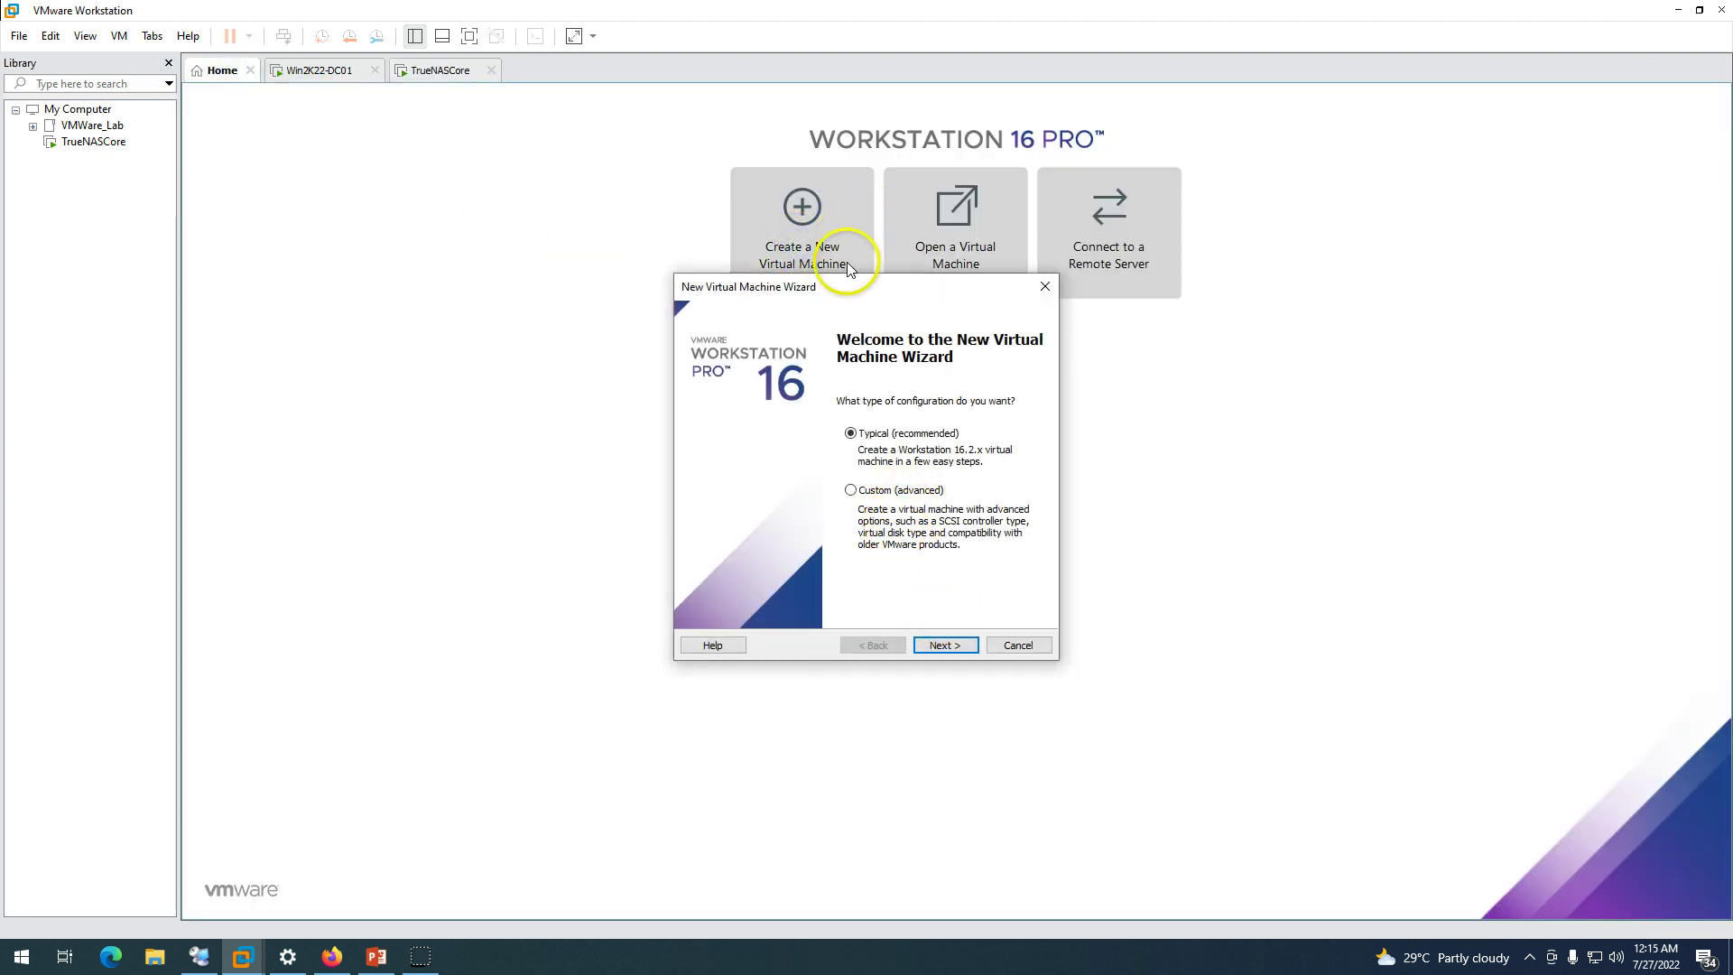
pyautogui.click(945, 641)
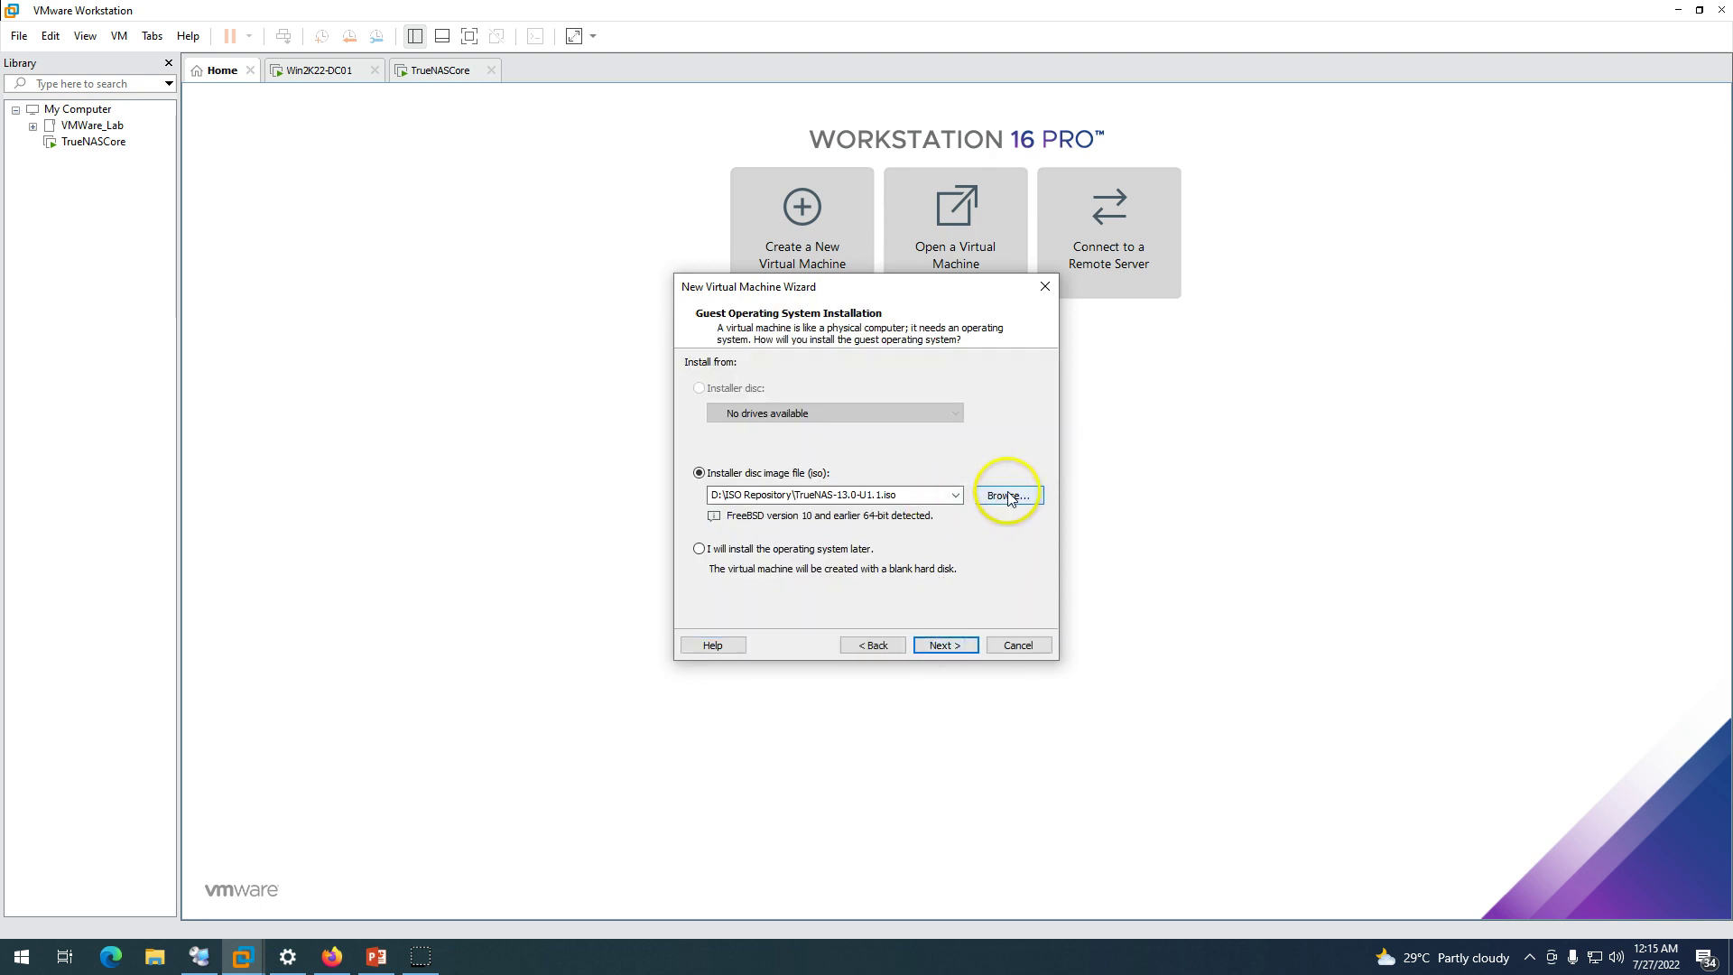
pyautogui.click(1000, 495)
pyautogui.click(914, 507)
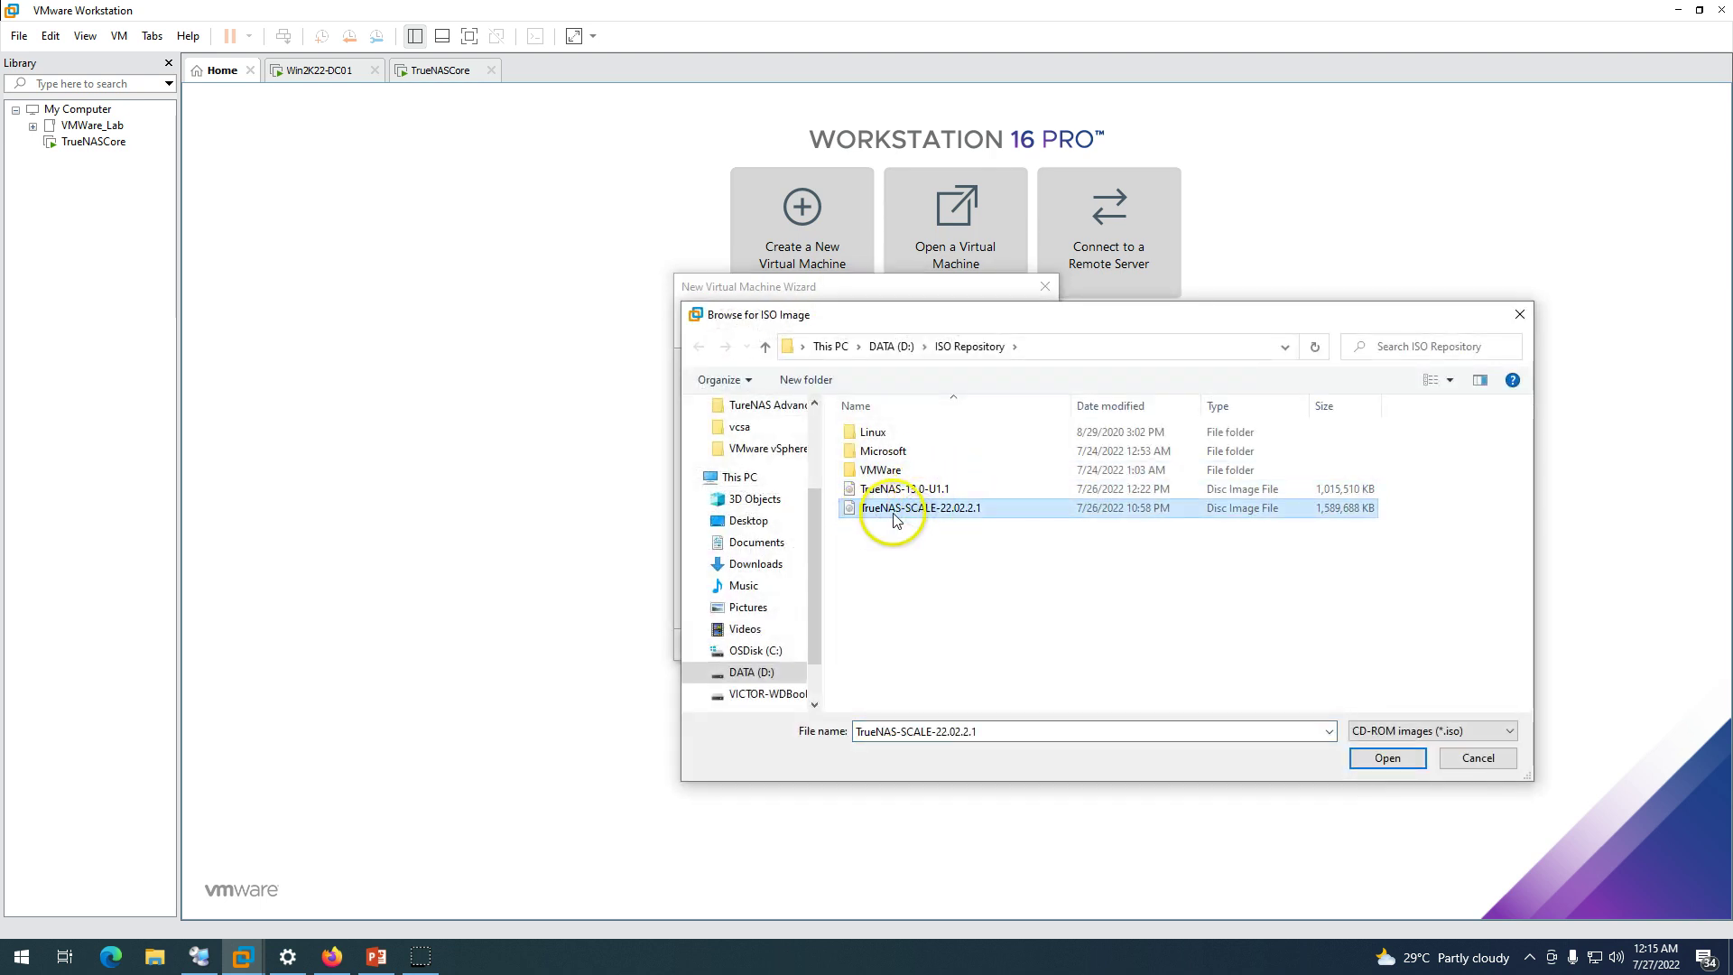
pyautogui.click(1387, 757)
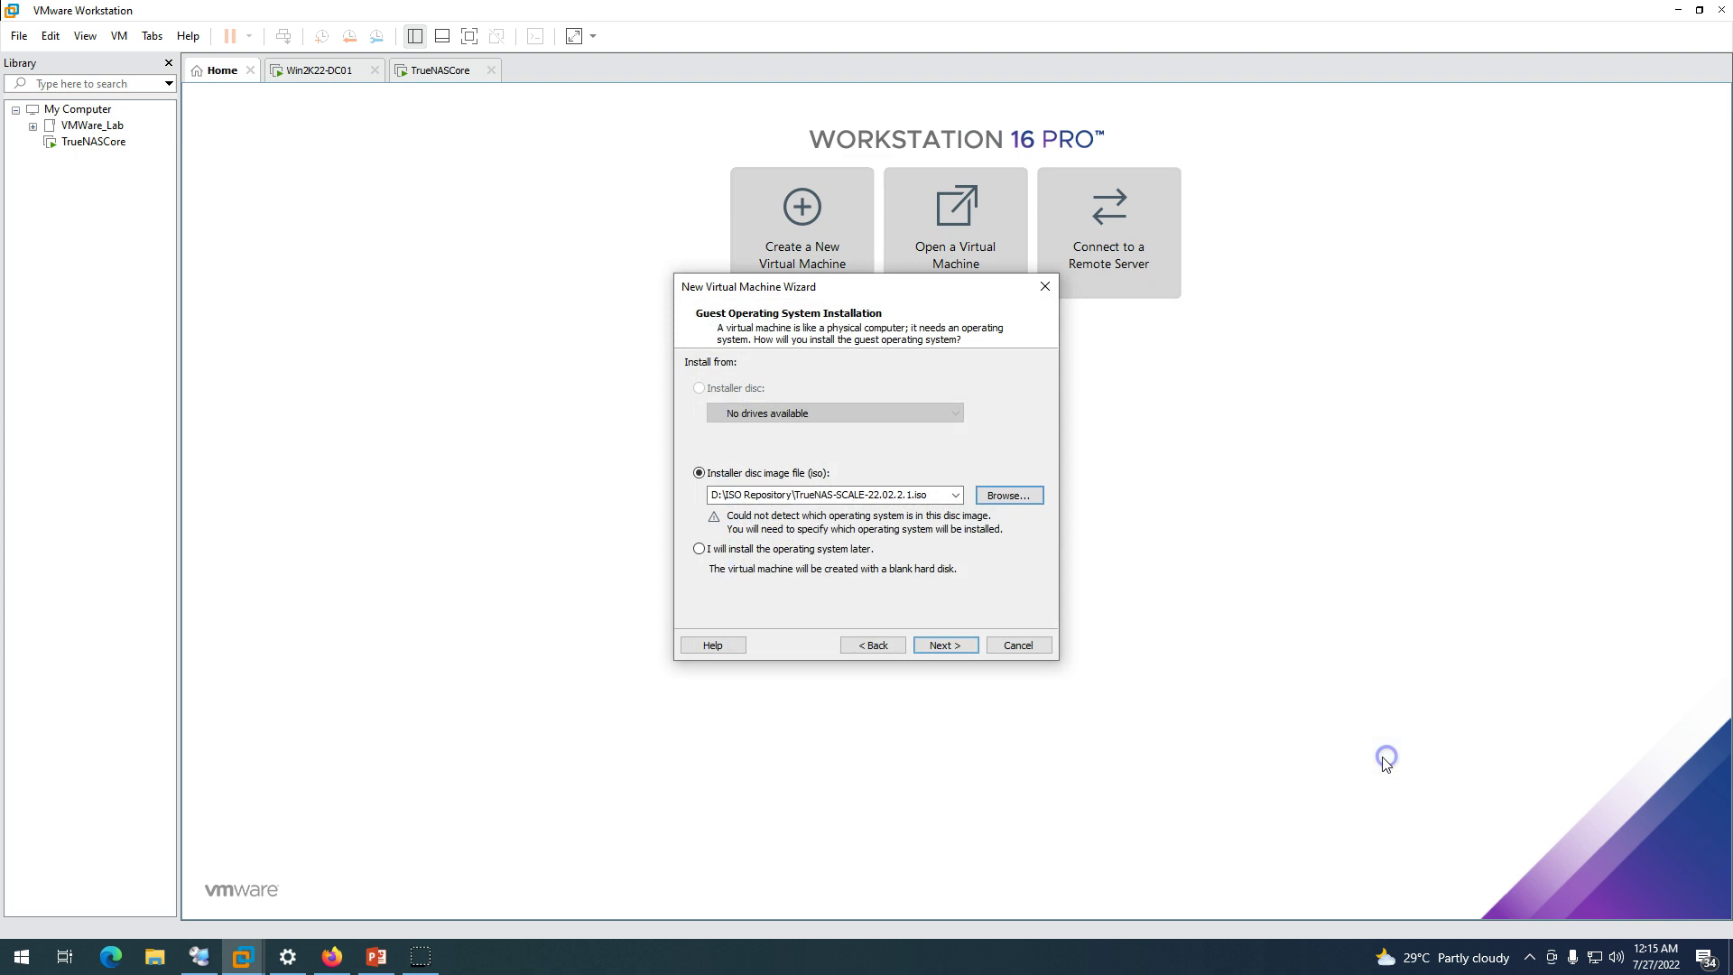
pyautogui.click(946, 644)
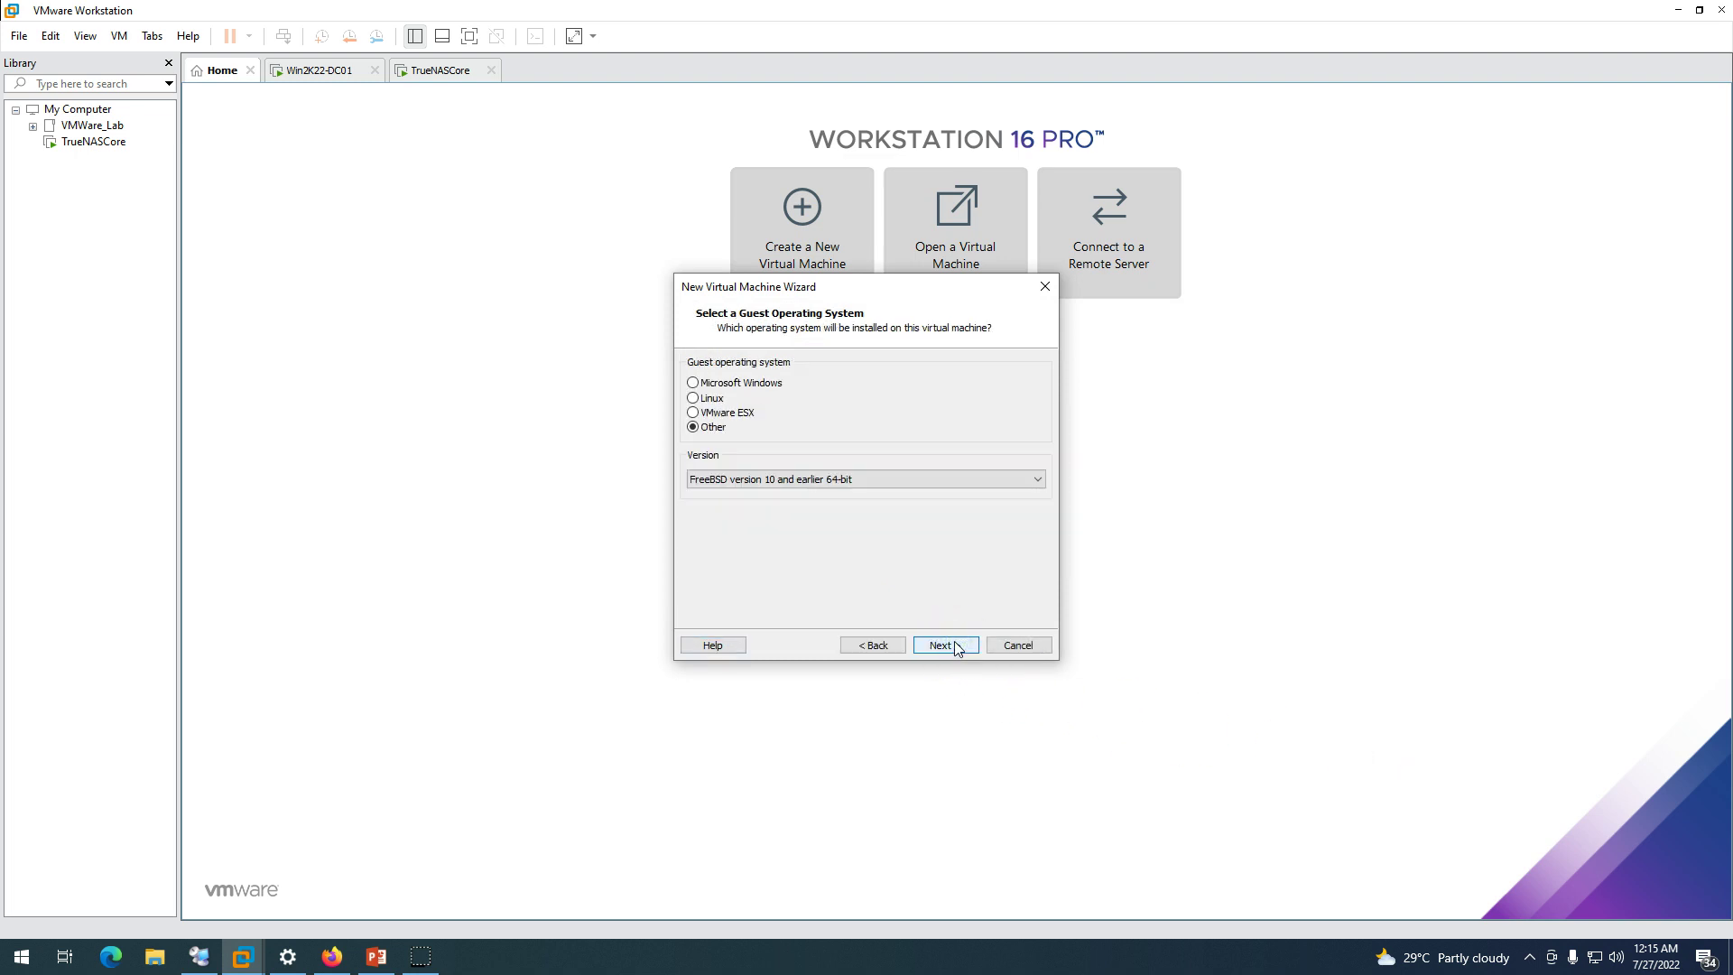
# Create it as FreeBSD 64-bit VM TureNASScale with a 100 GB single-file disk.
pyautogui.click(953, 644)
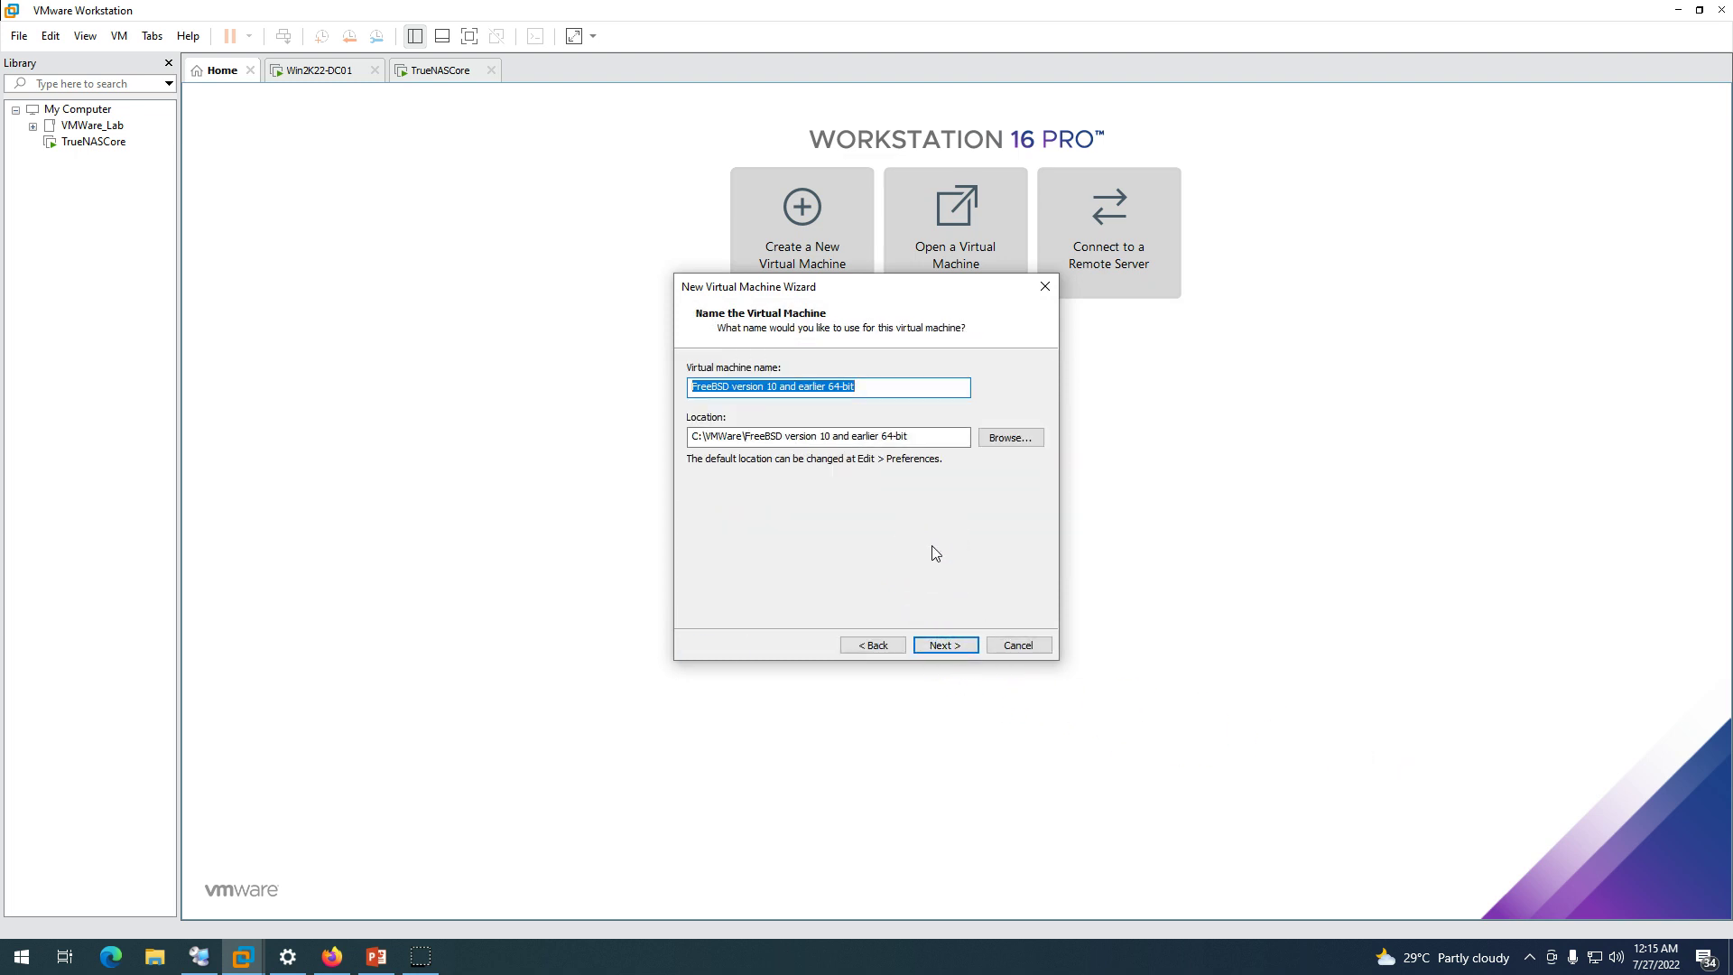
pyautogui.write('Ture')
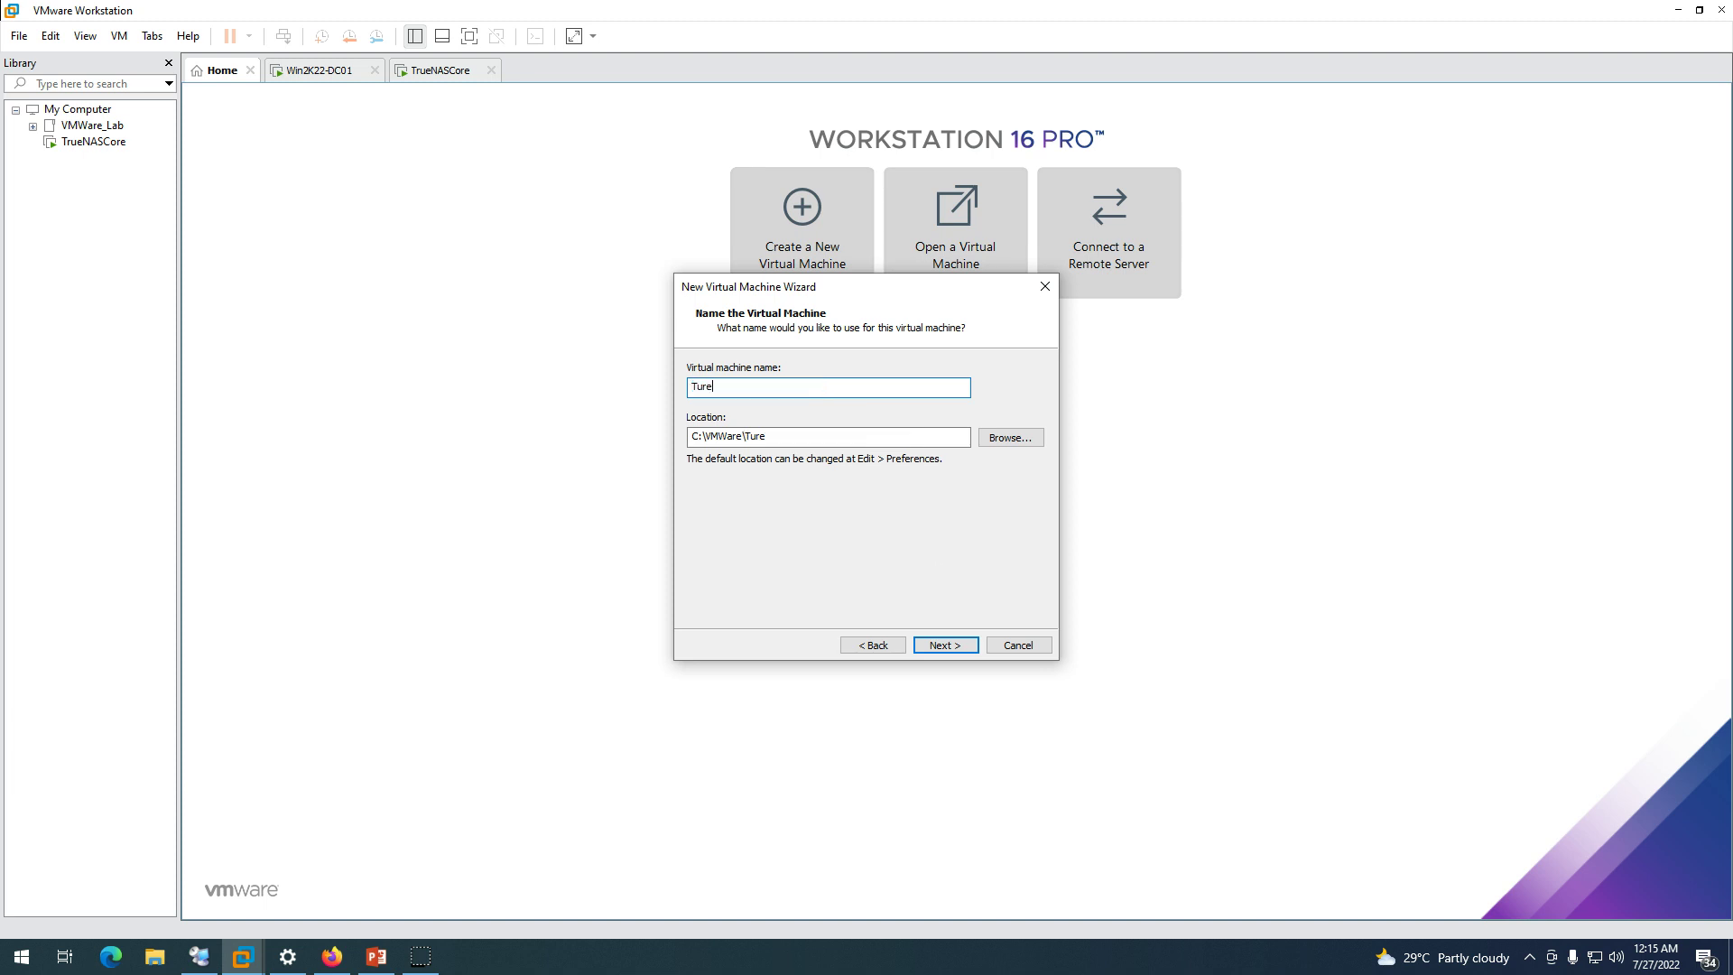
pyautogui.write('MN')
pyautogui.write('ca')
pyautogui.write('le')
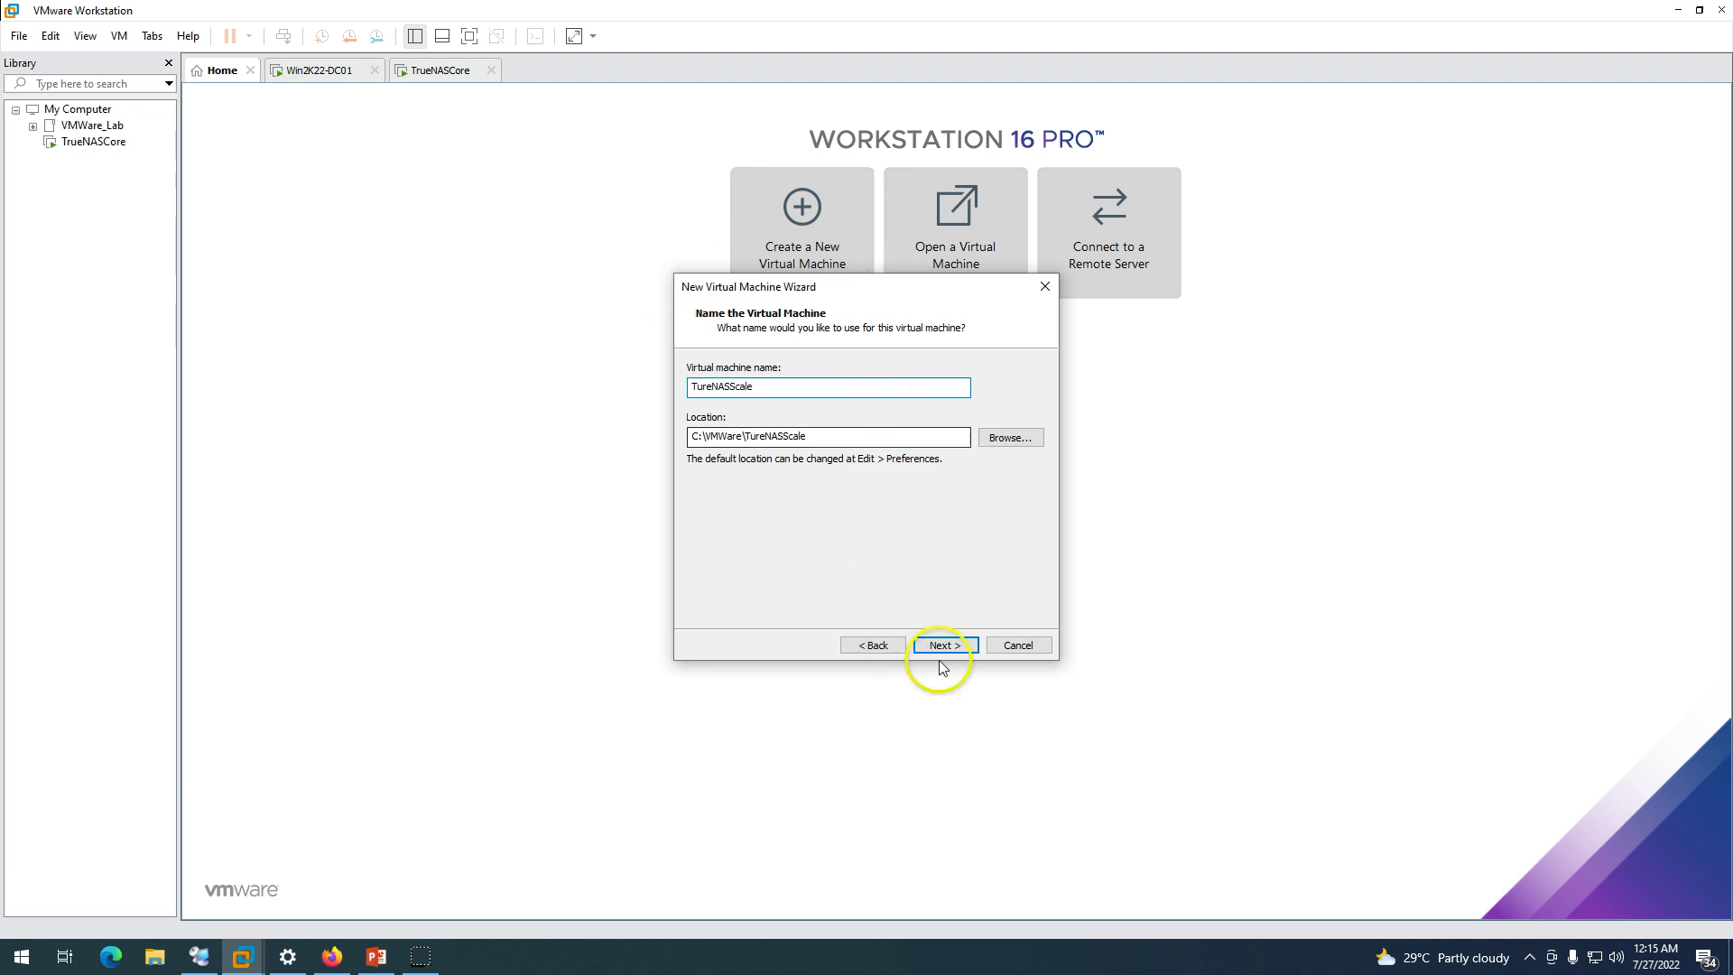
pyautogui.click(939, 646)
pyautogui.click(763, 476)
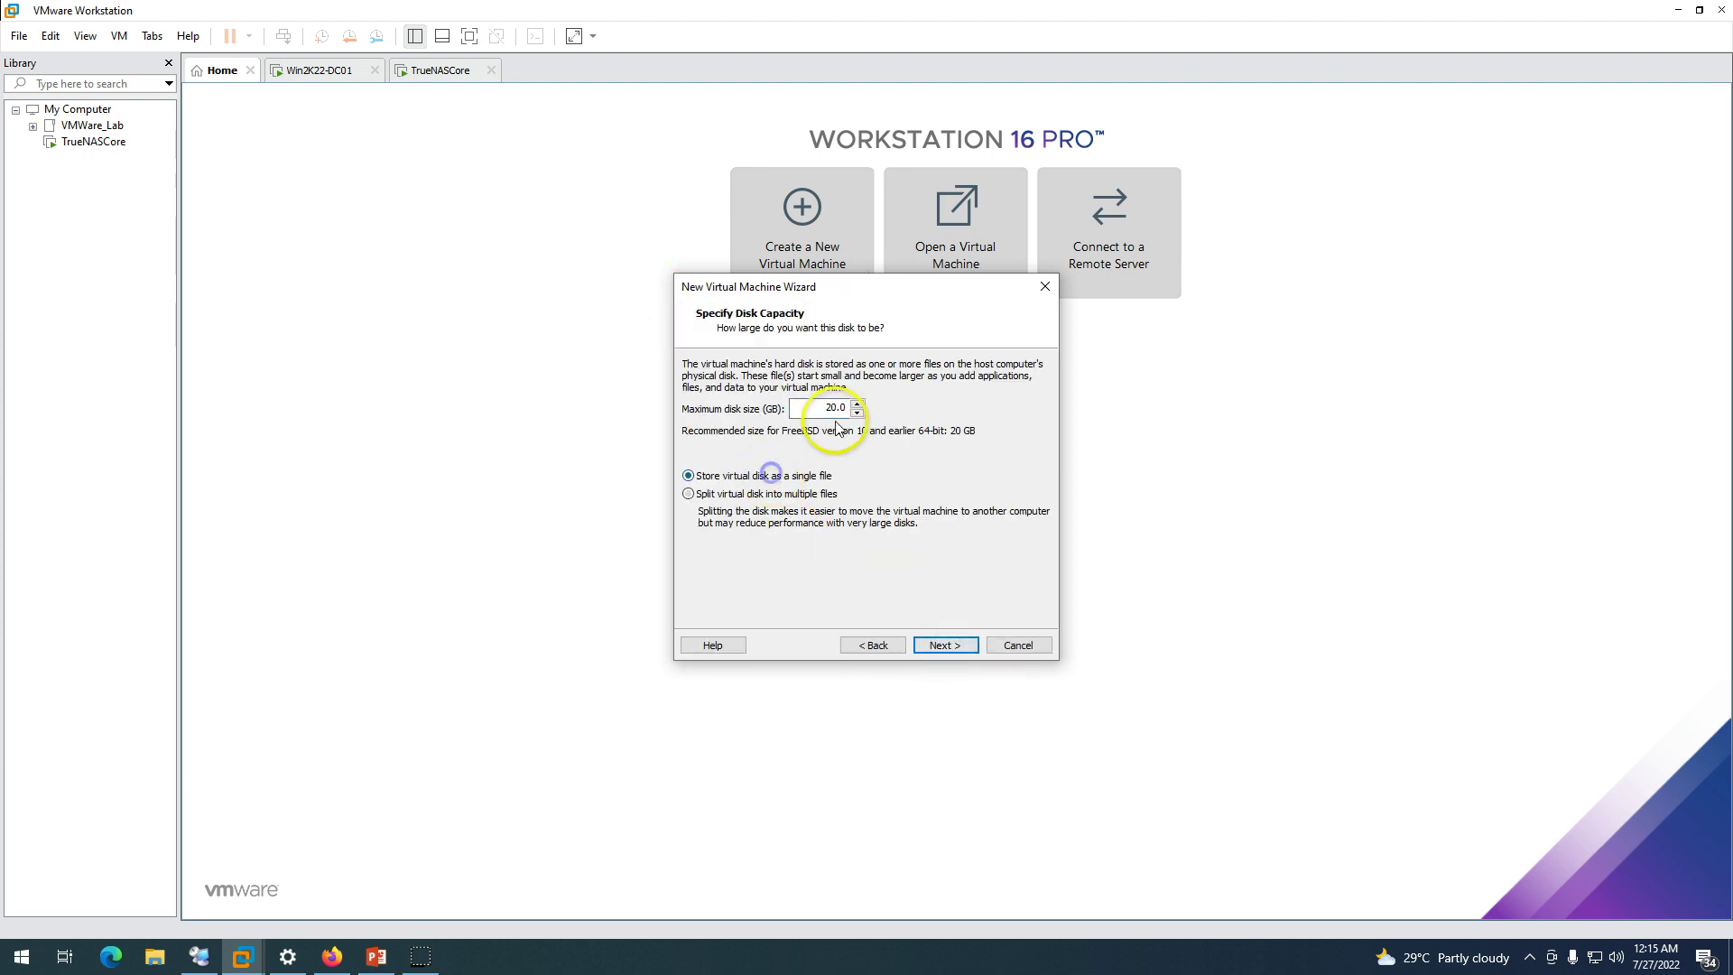
pyautogui.write('1')
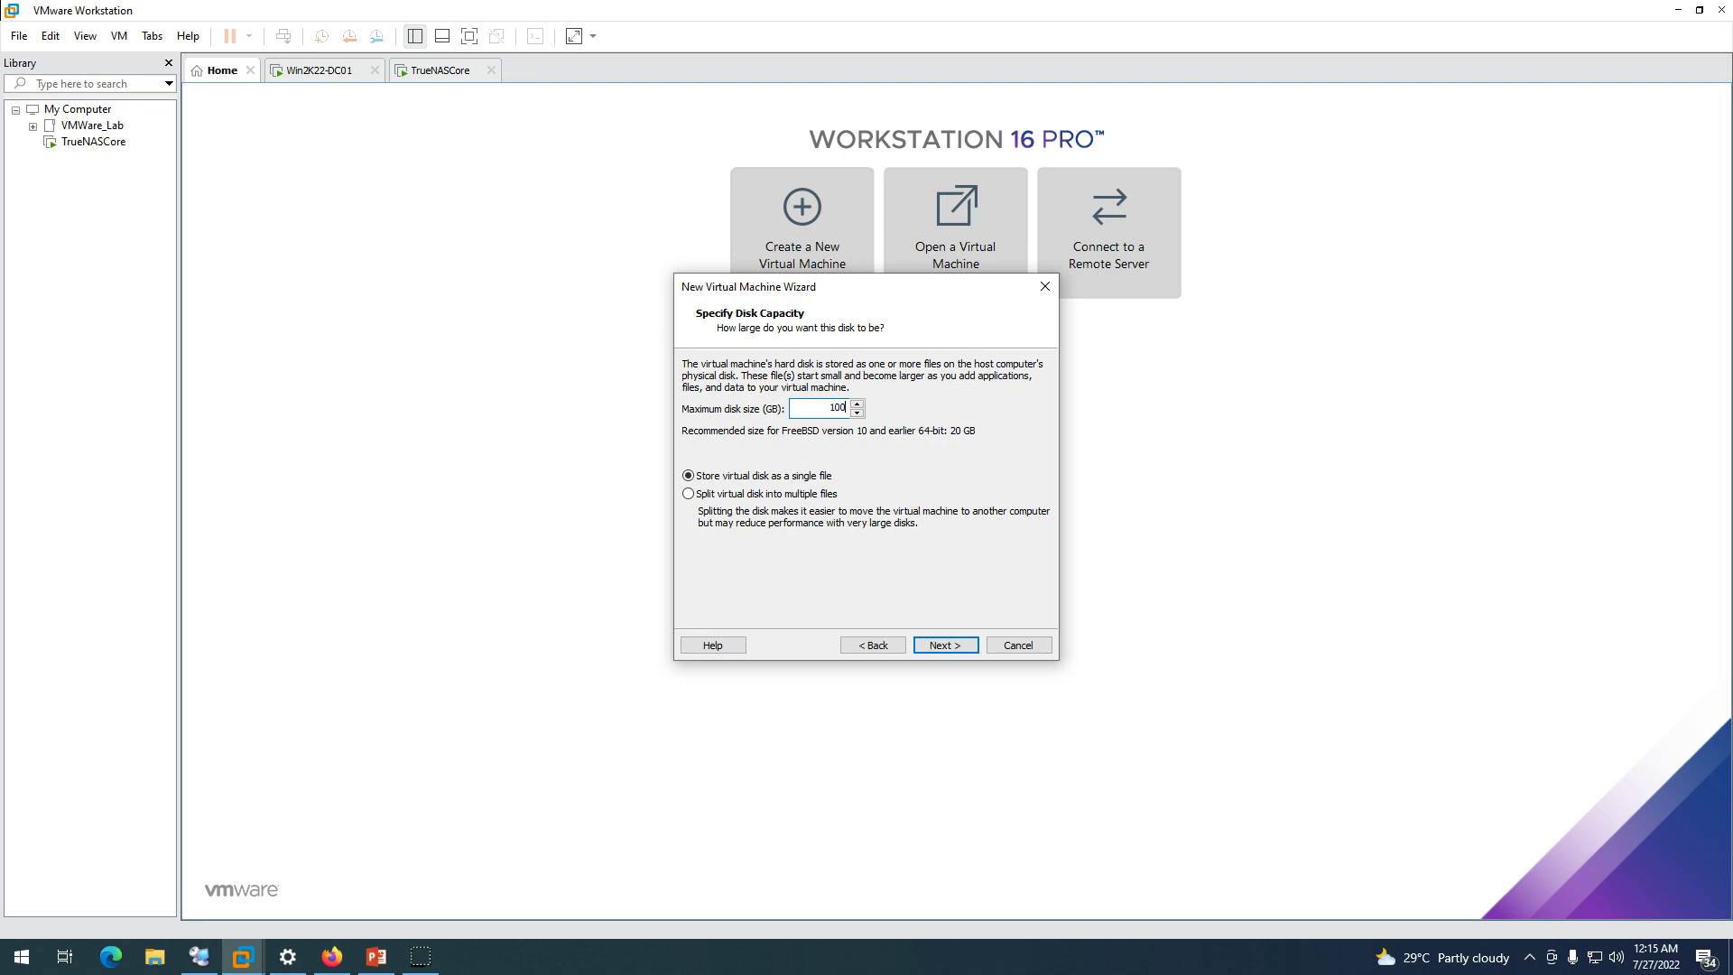
pyautogui.click(944, 646)
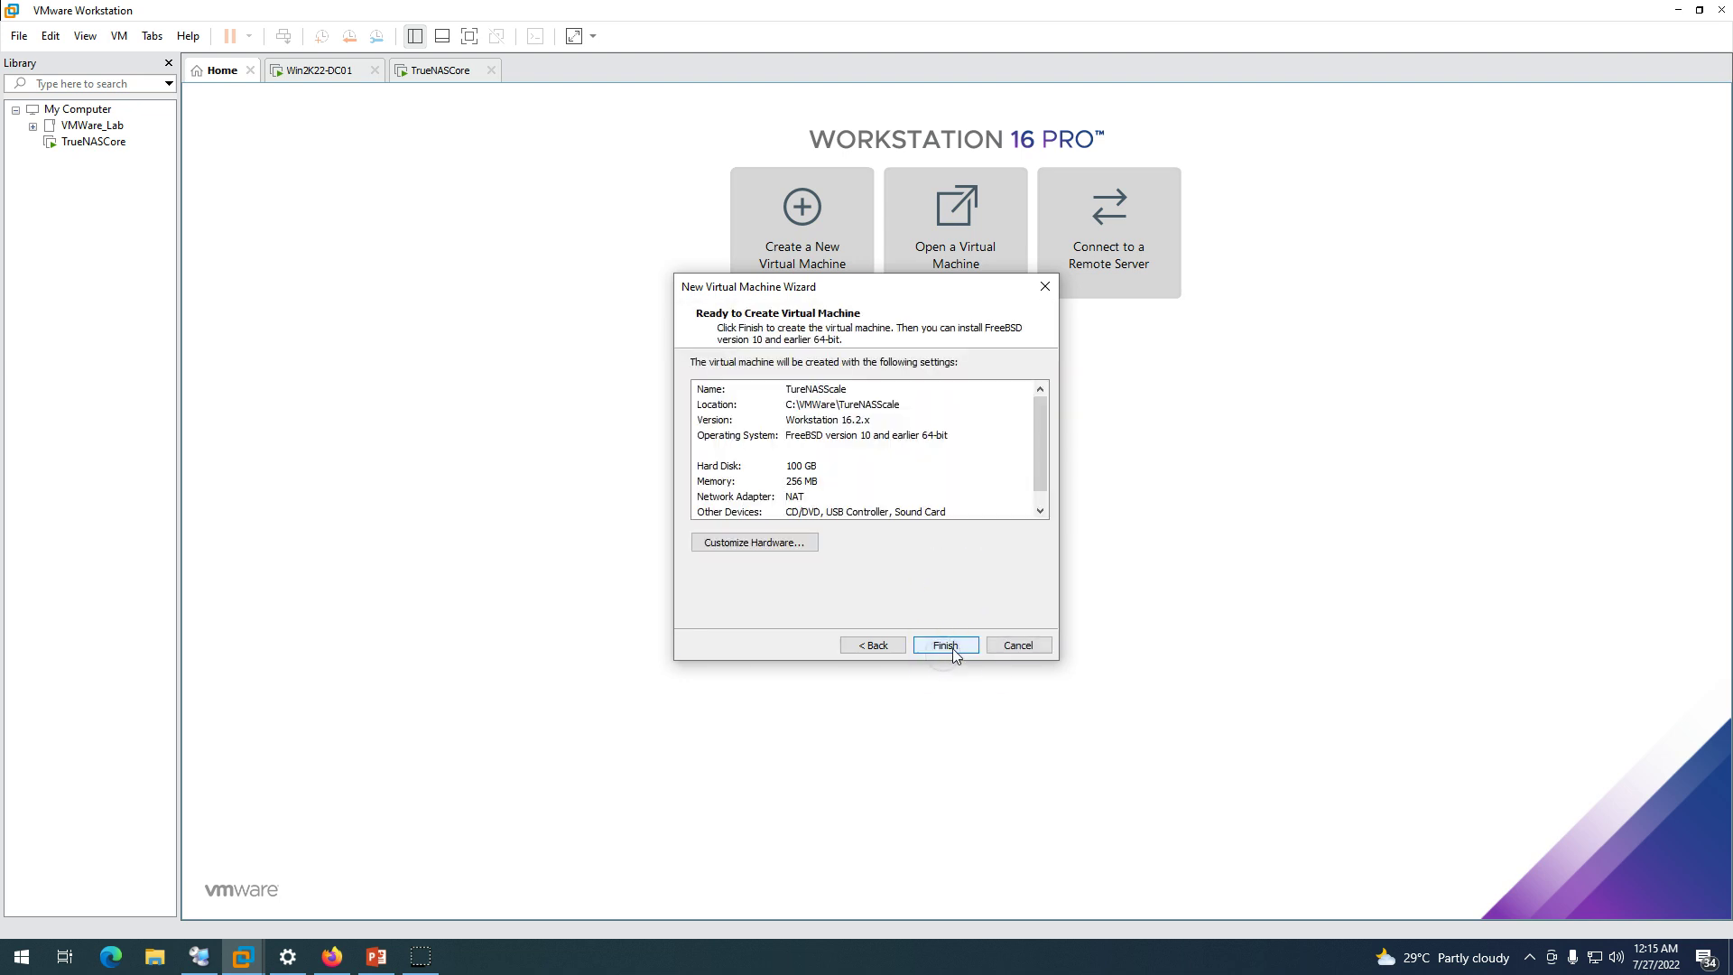
pyautogui.click(953, 648)
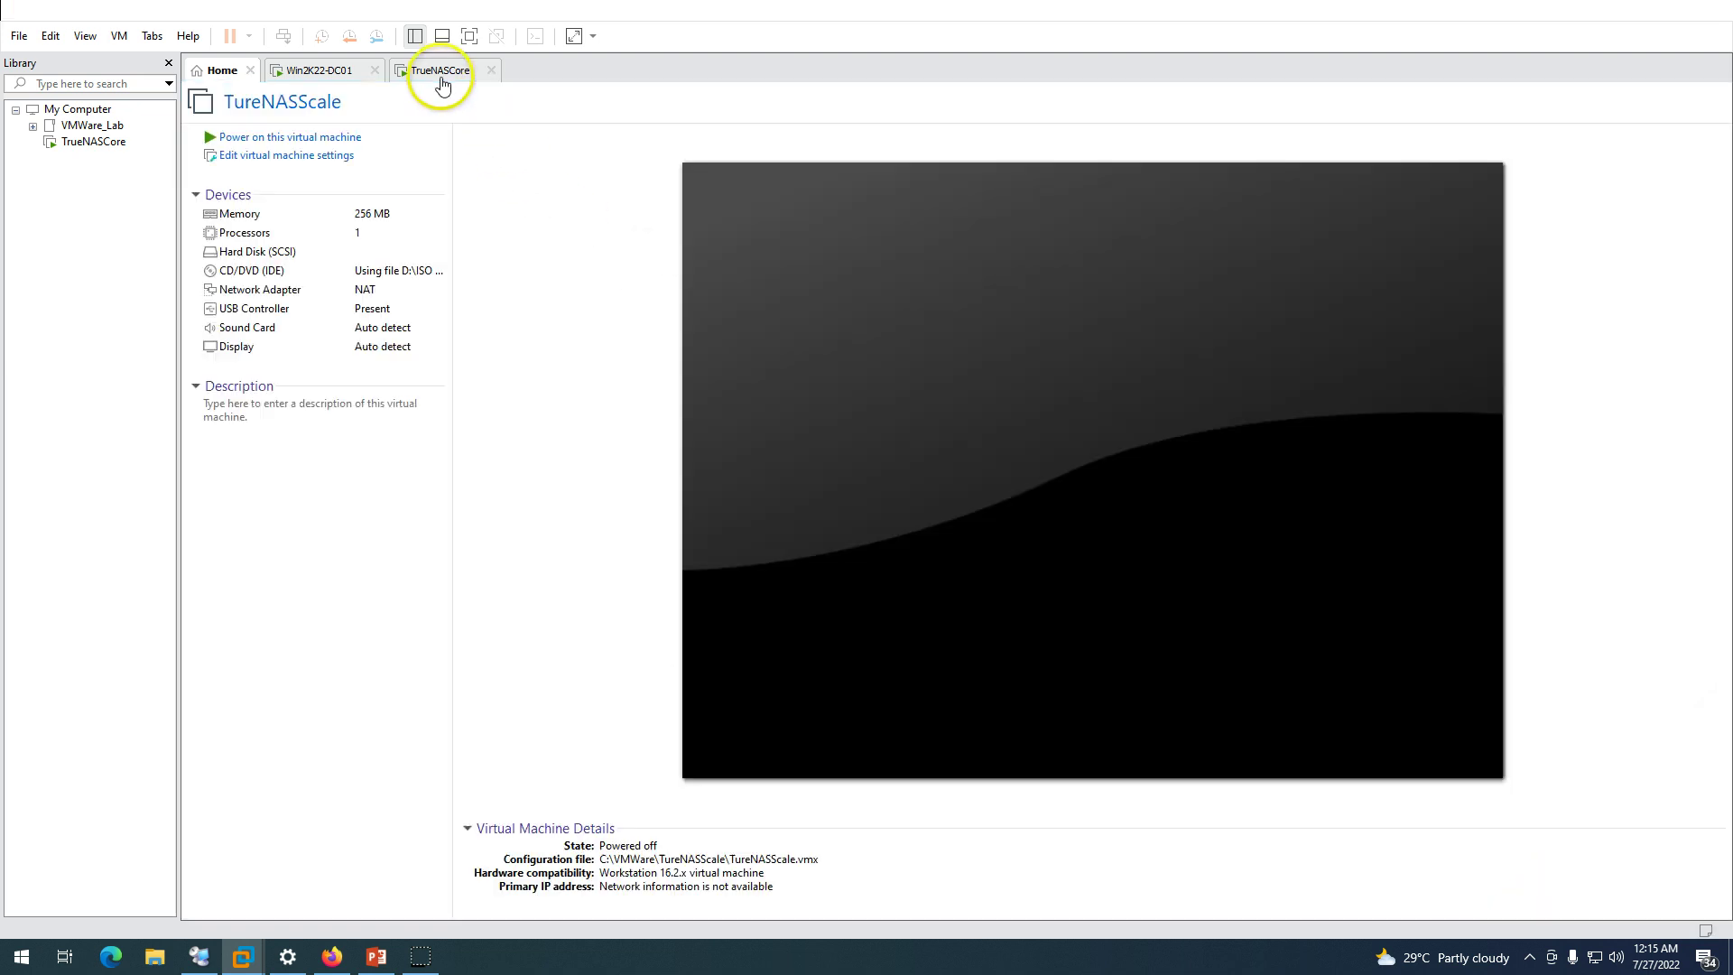
# Acknowledge the successful TrueNASCore install and choose 4 Shutdown System in Console Setup.
pyautogui.click(441, 72)
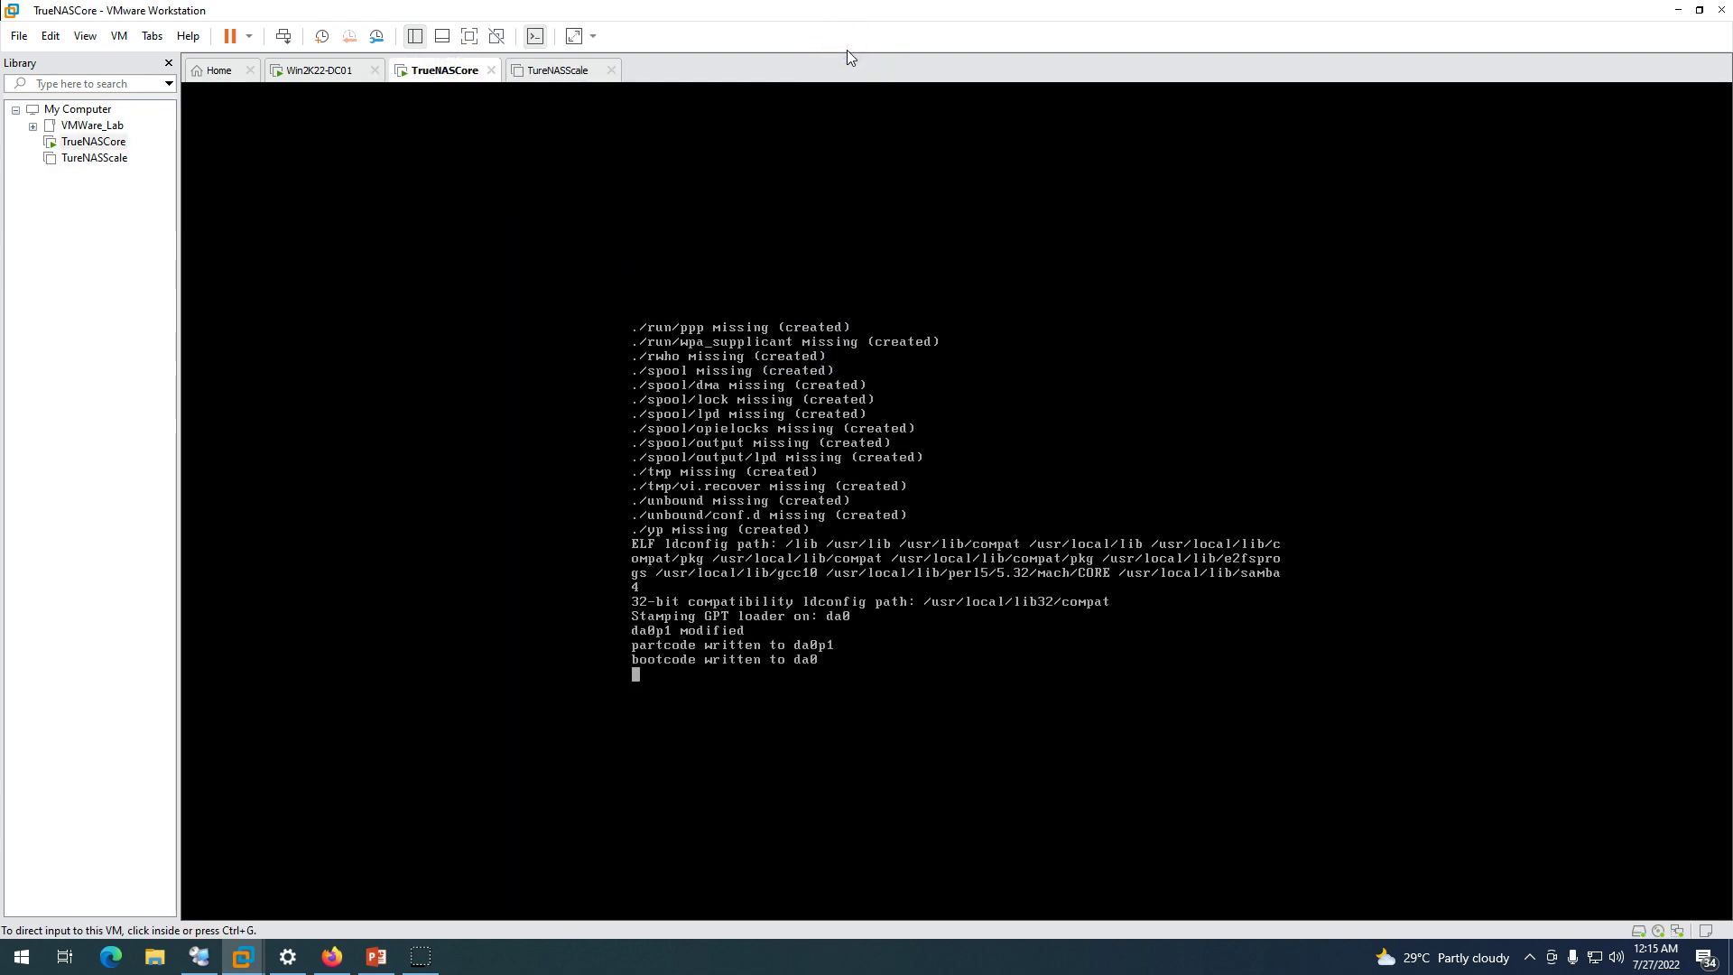
pyautogui.click(847, 87)
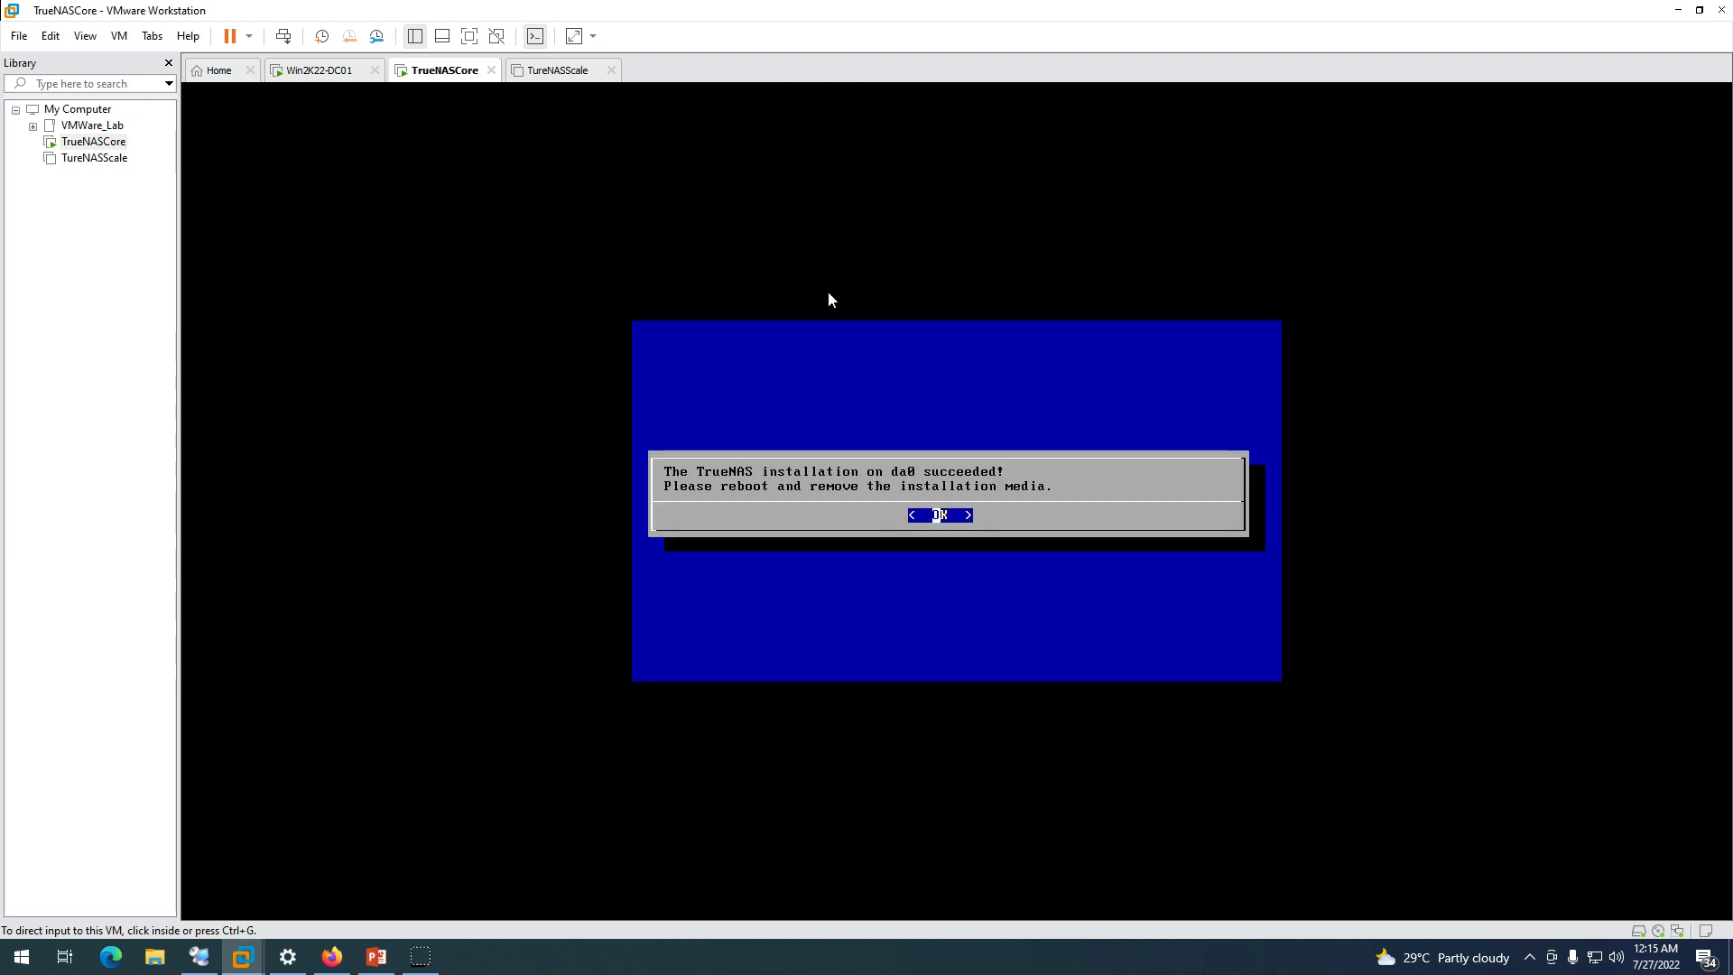
pyautogui.click(921, 476)
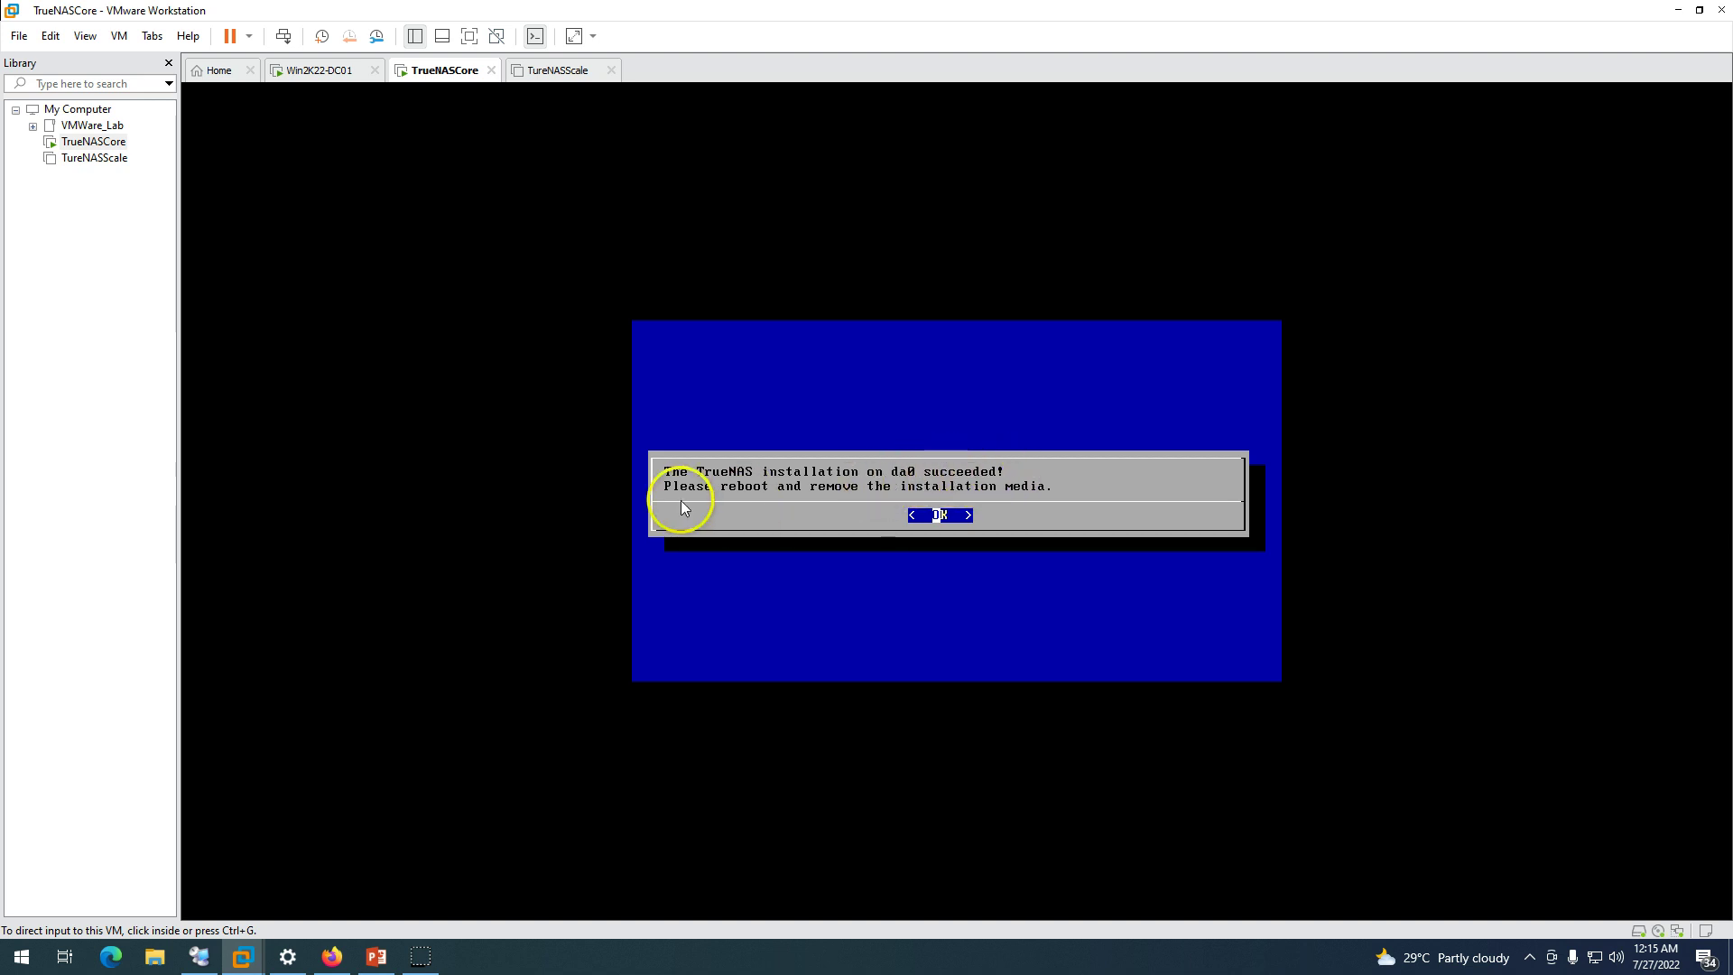
pyautogui.click(938, 510)
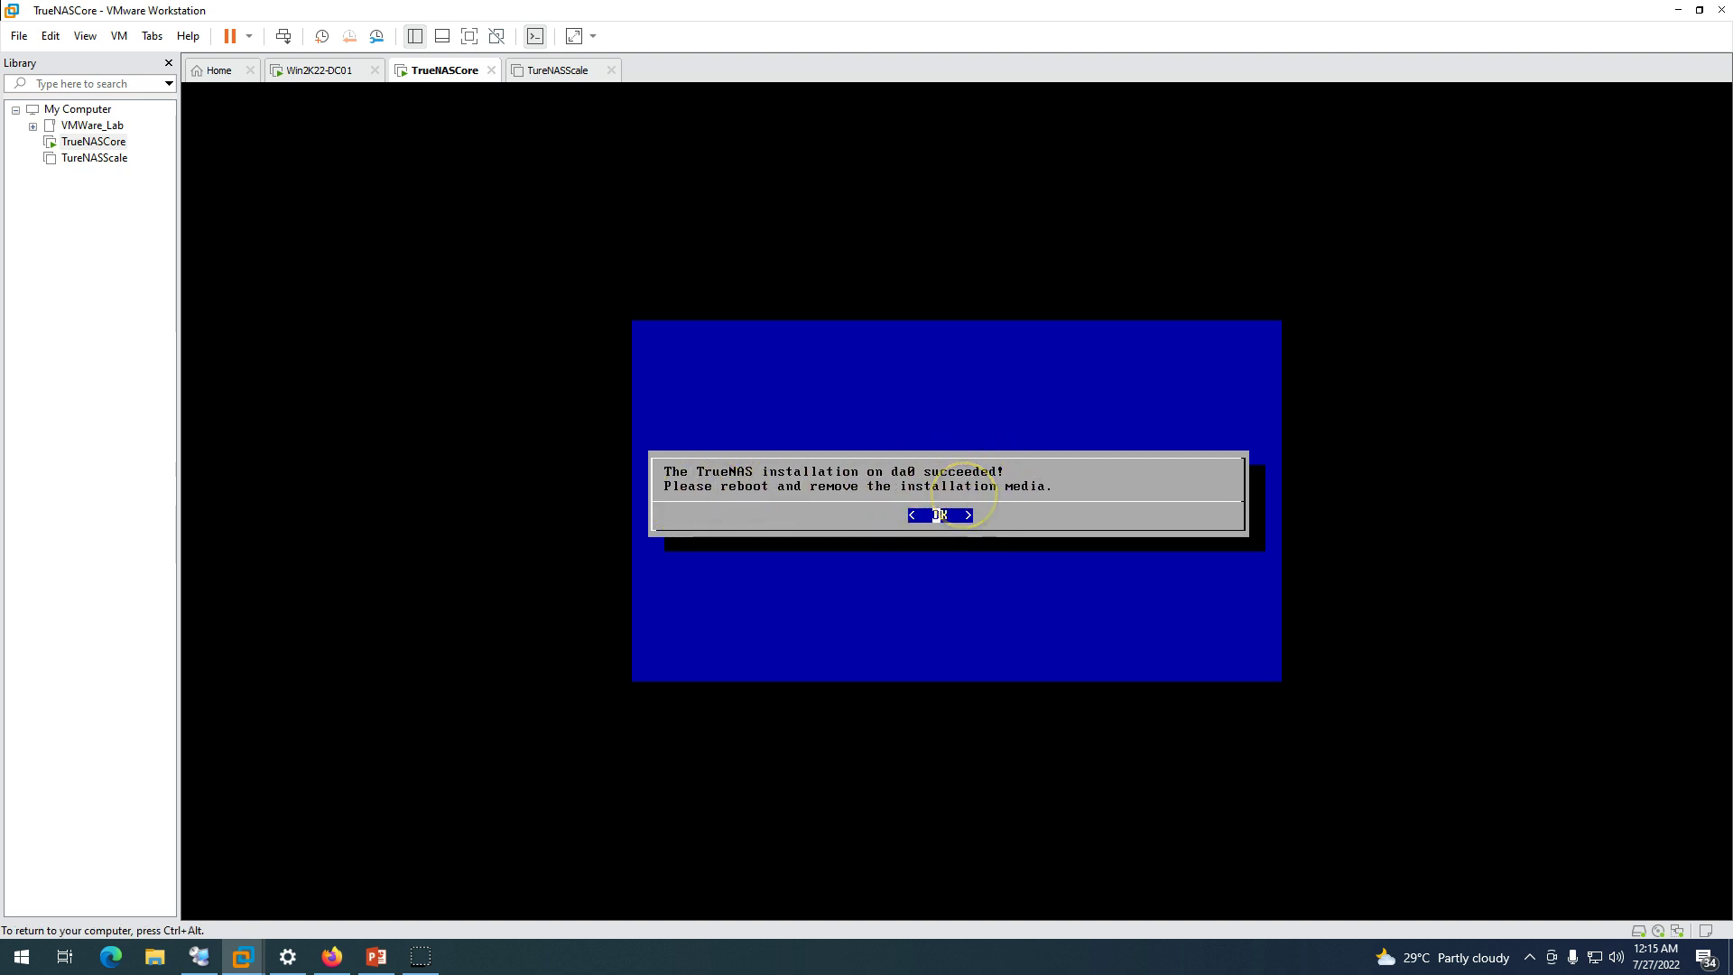
pyautogui.press('Return')
pyautogui.press('Down')
pyautogui.press('Down')
pyautogui.press('Down')
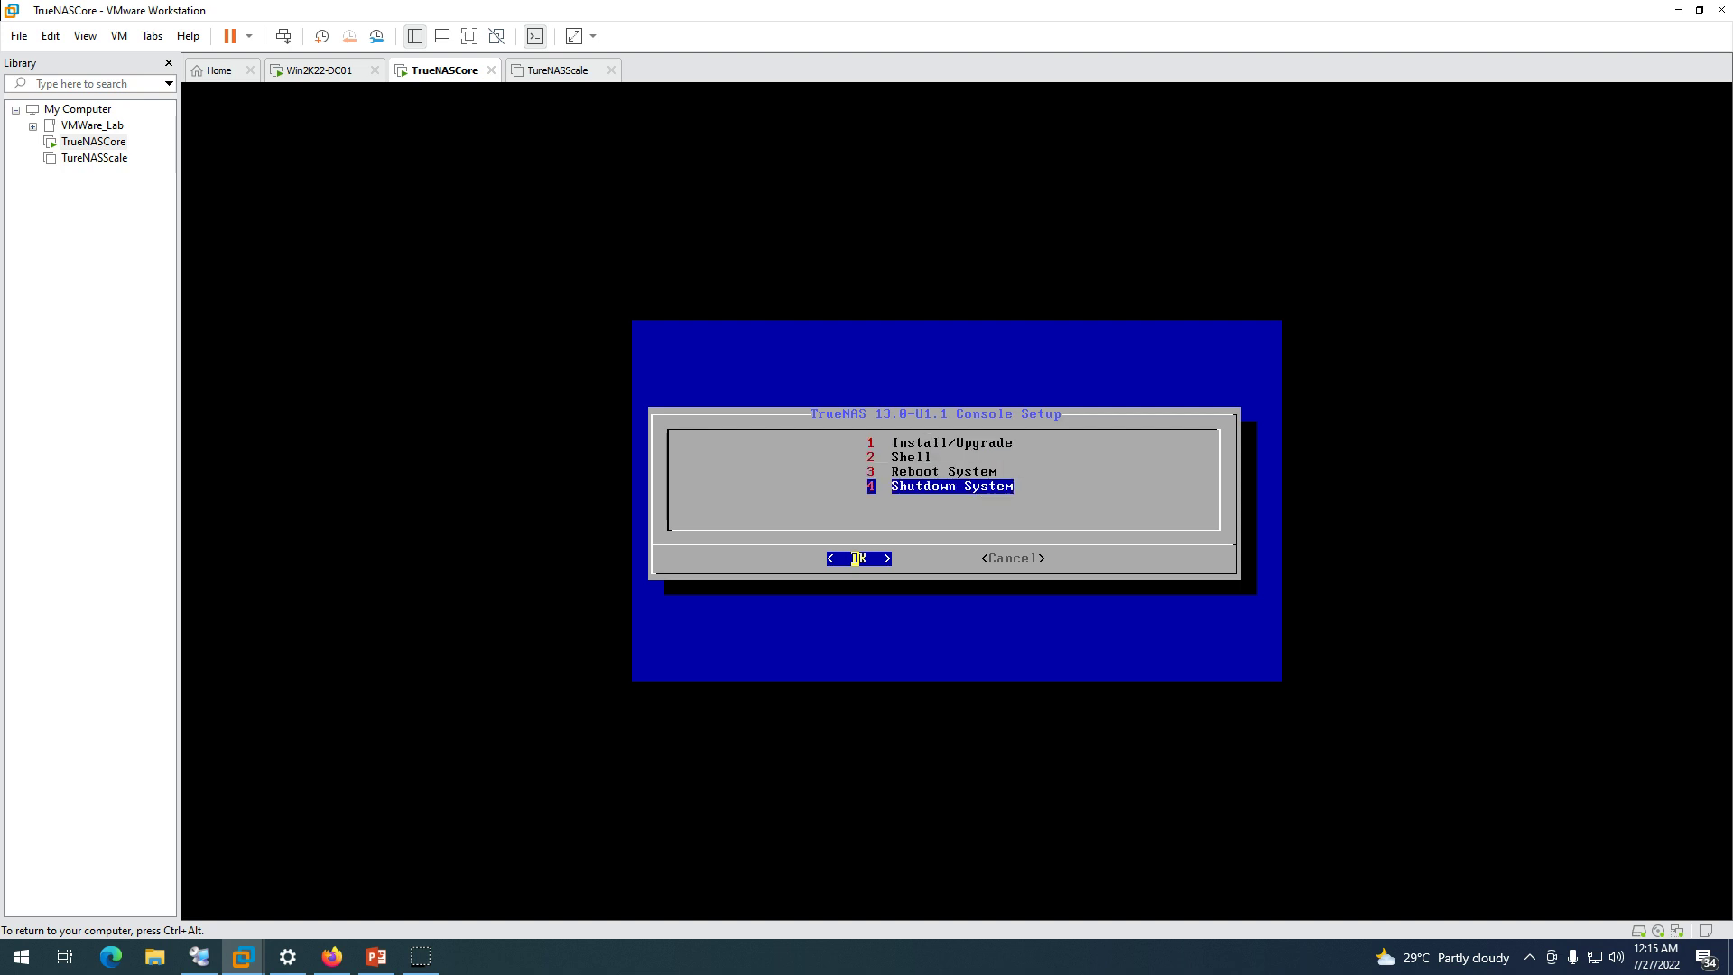
pyautogui.press('Return')
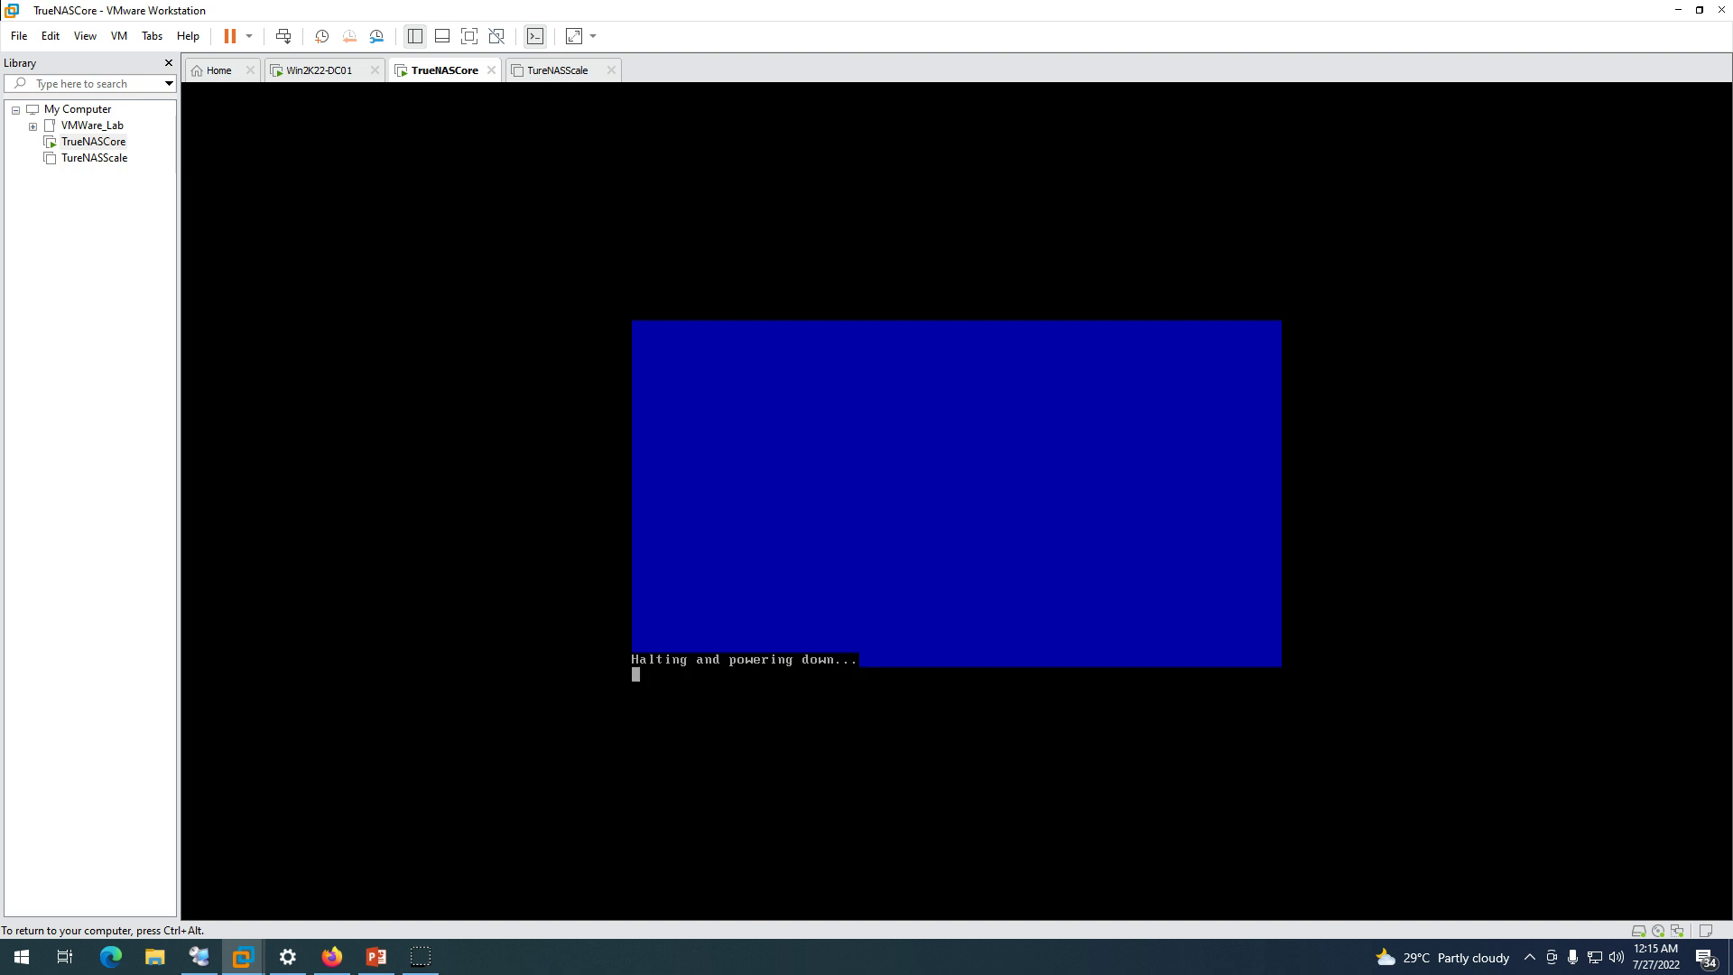
pyautogui.hotkey('ctrl', 'alt')
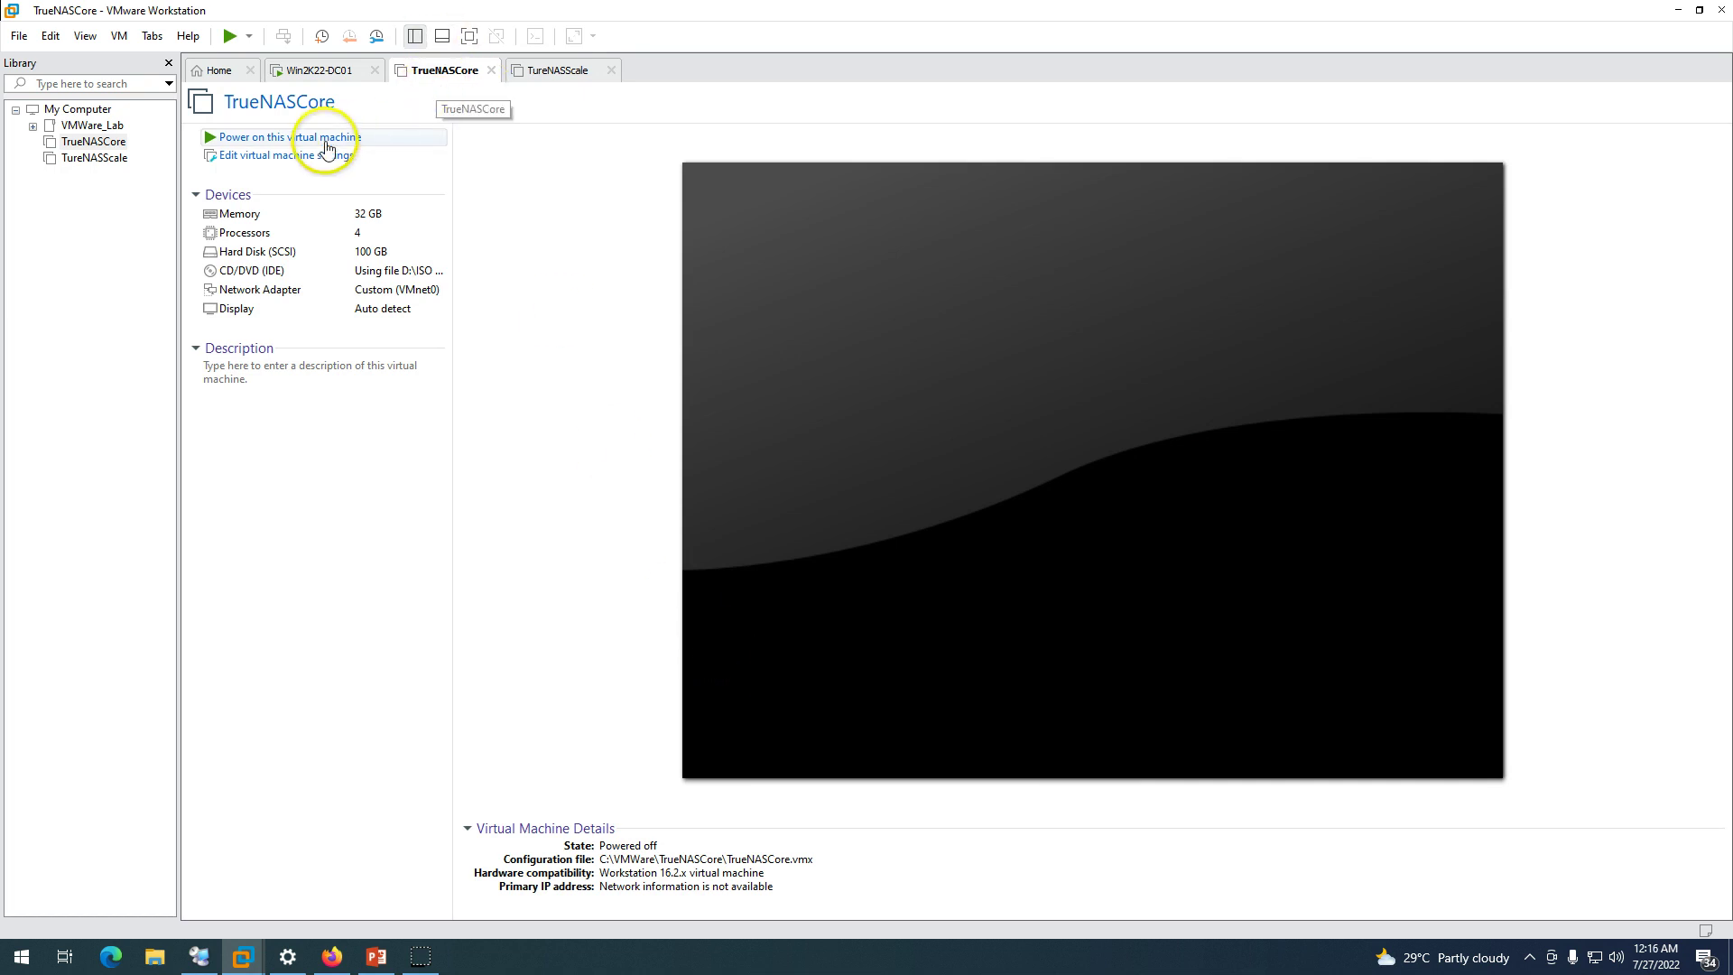
# Switch TrueNASCore's CD/DVD from the ISO to an auto-detected physical drive and power it on.
pyautogui.click(313, 156)
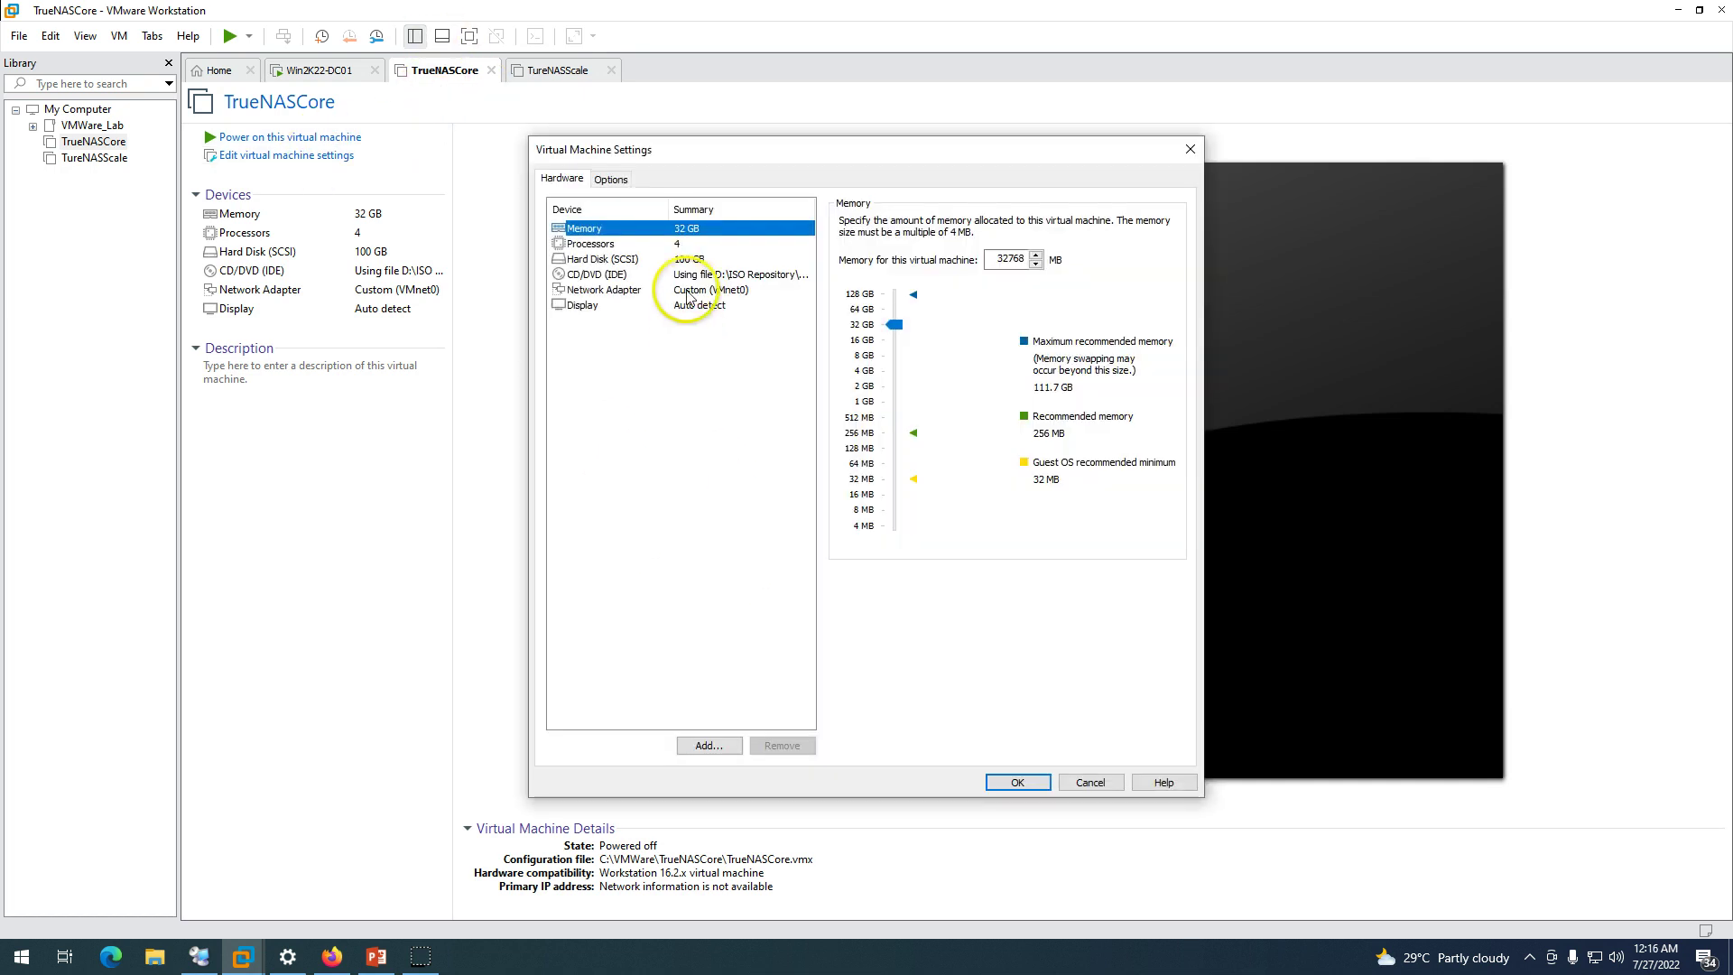
pyautogui.click(717, 275)
pyautogui.click(845, 287)
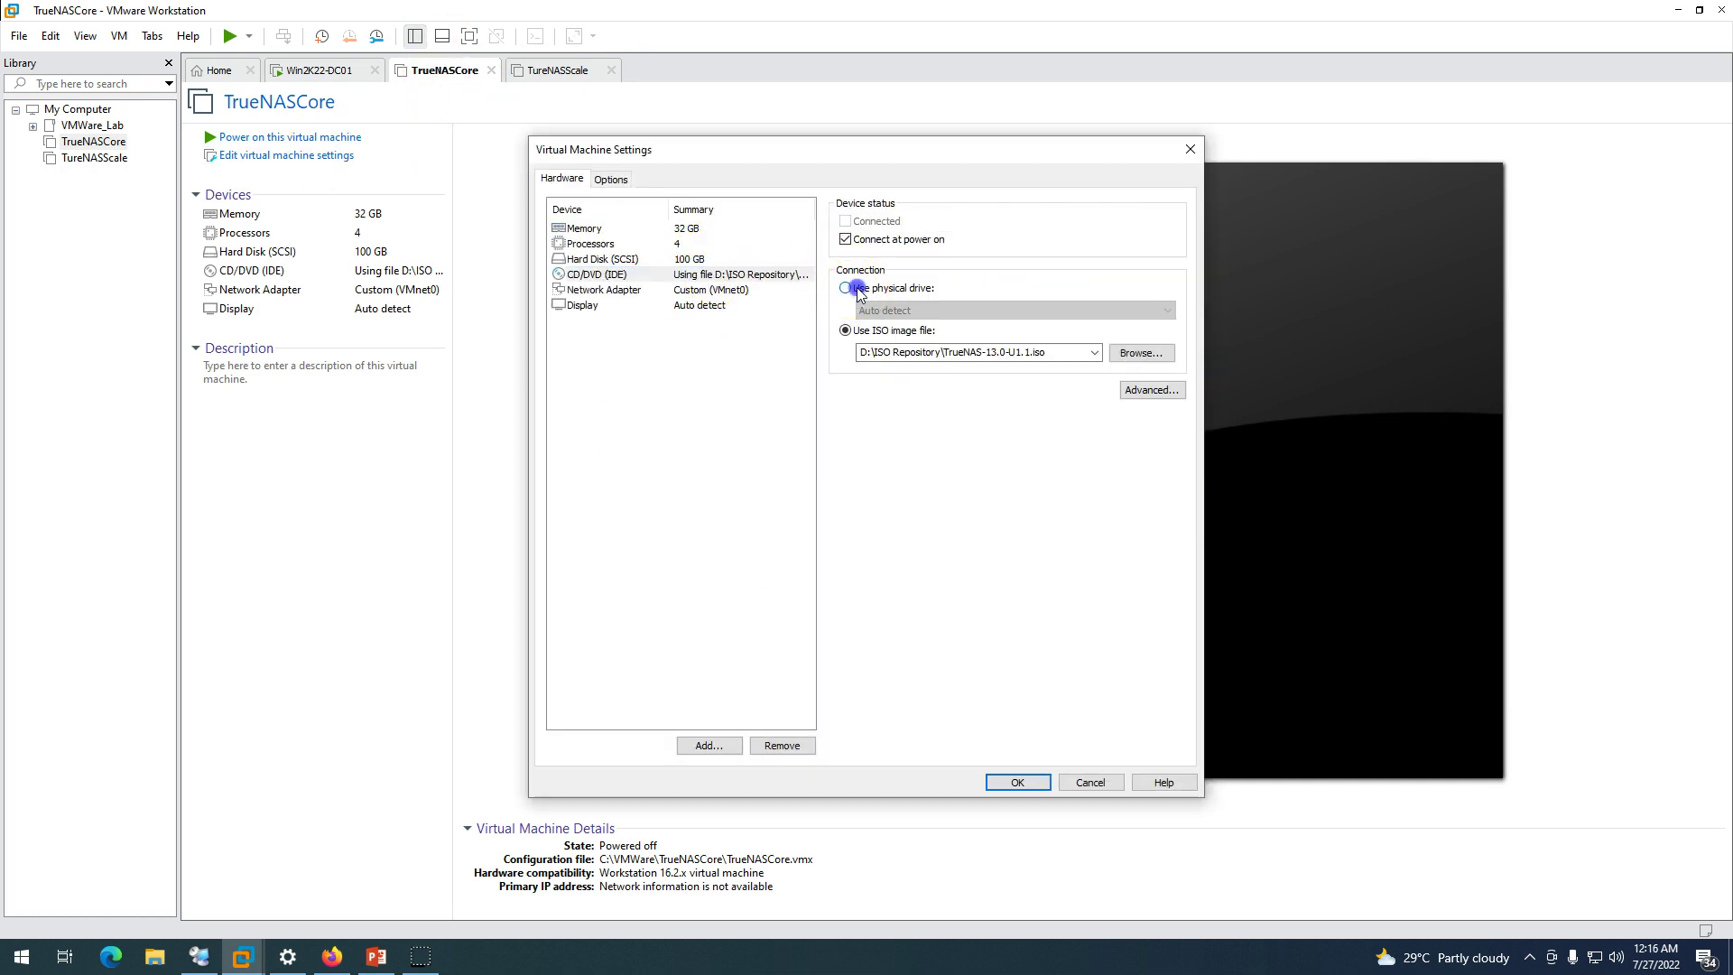
pyautogui.click(1035, 781)
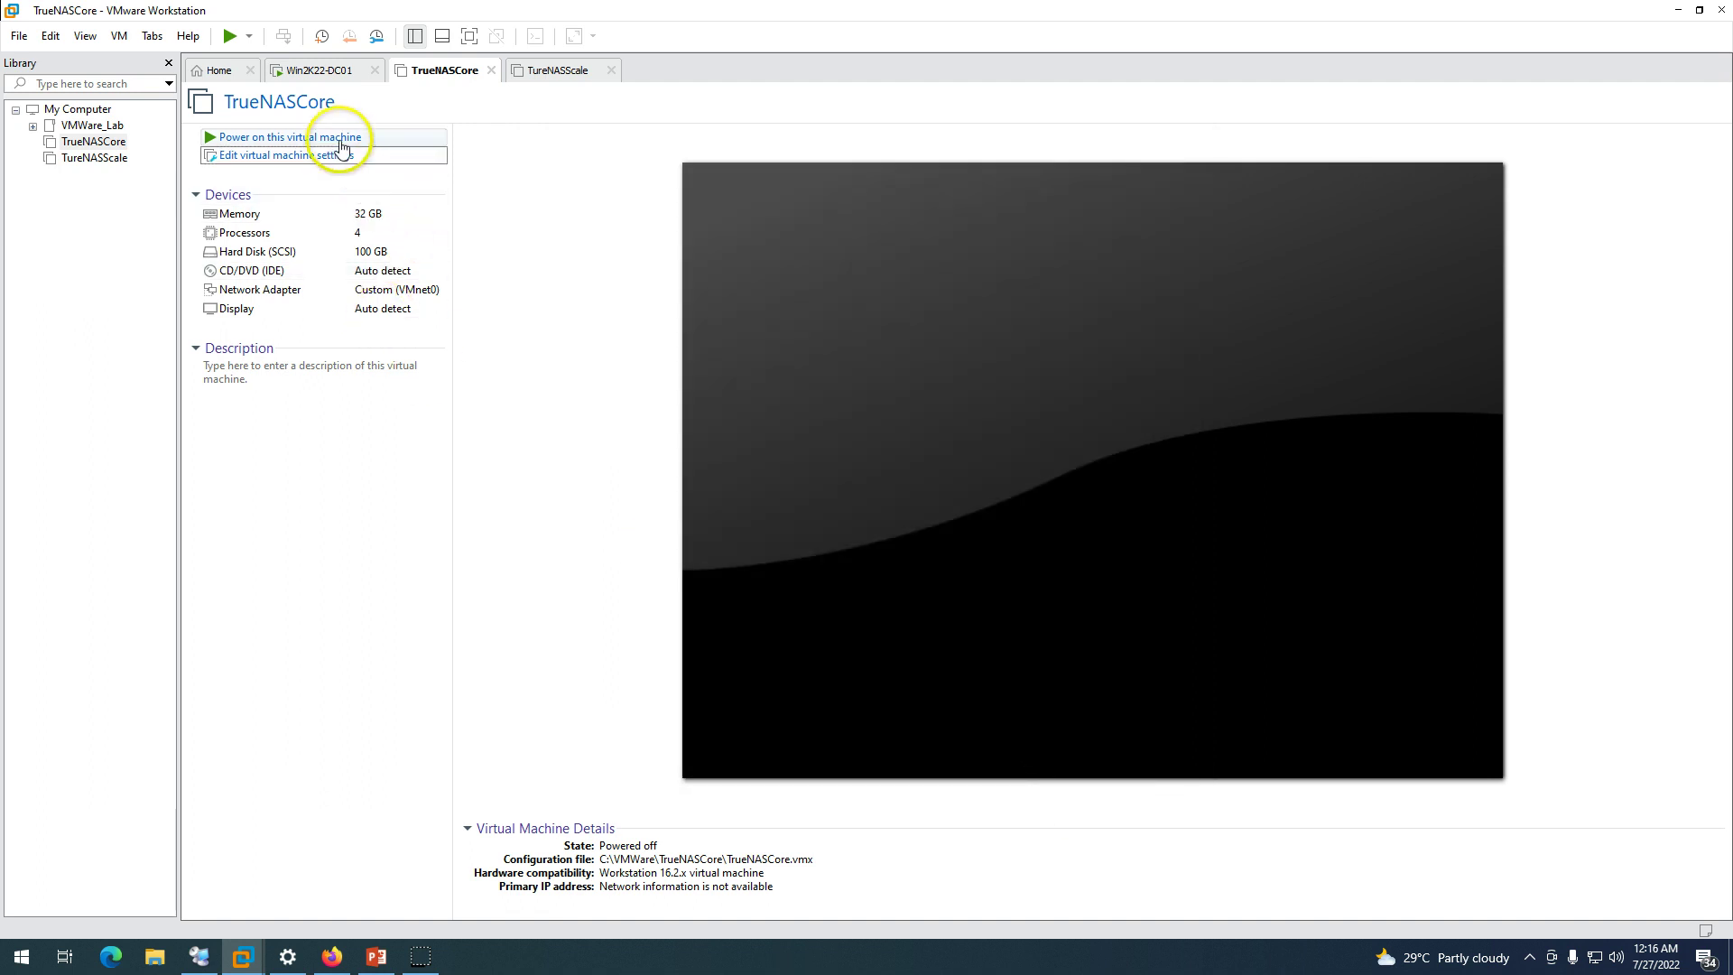
pyautogui.click(334, 138)
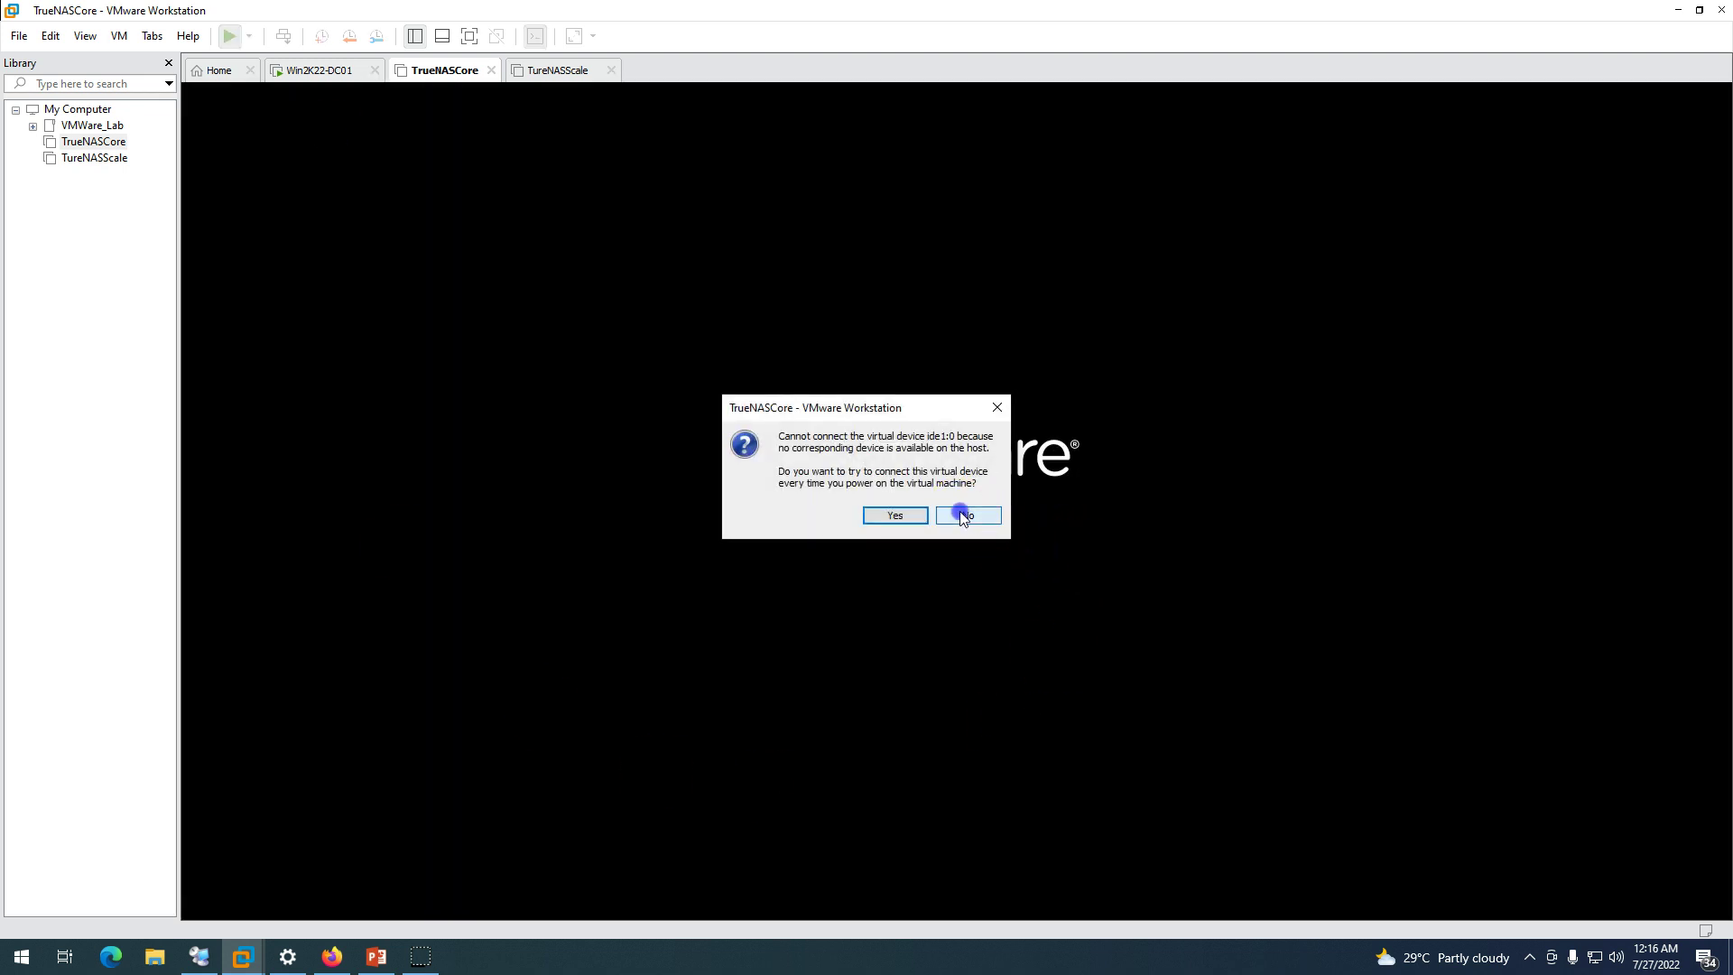
# Decline retrying the missing ide1:0 drive and let TrueNAS boot, showing 192.168.0.114.
pyautogui.click(964, 515)
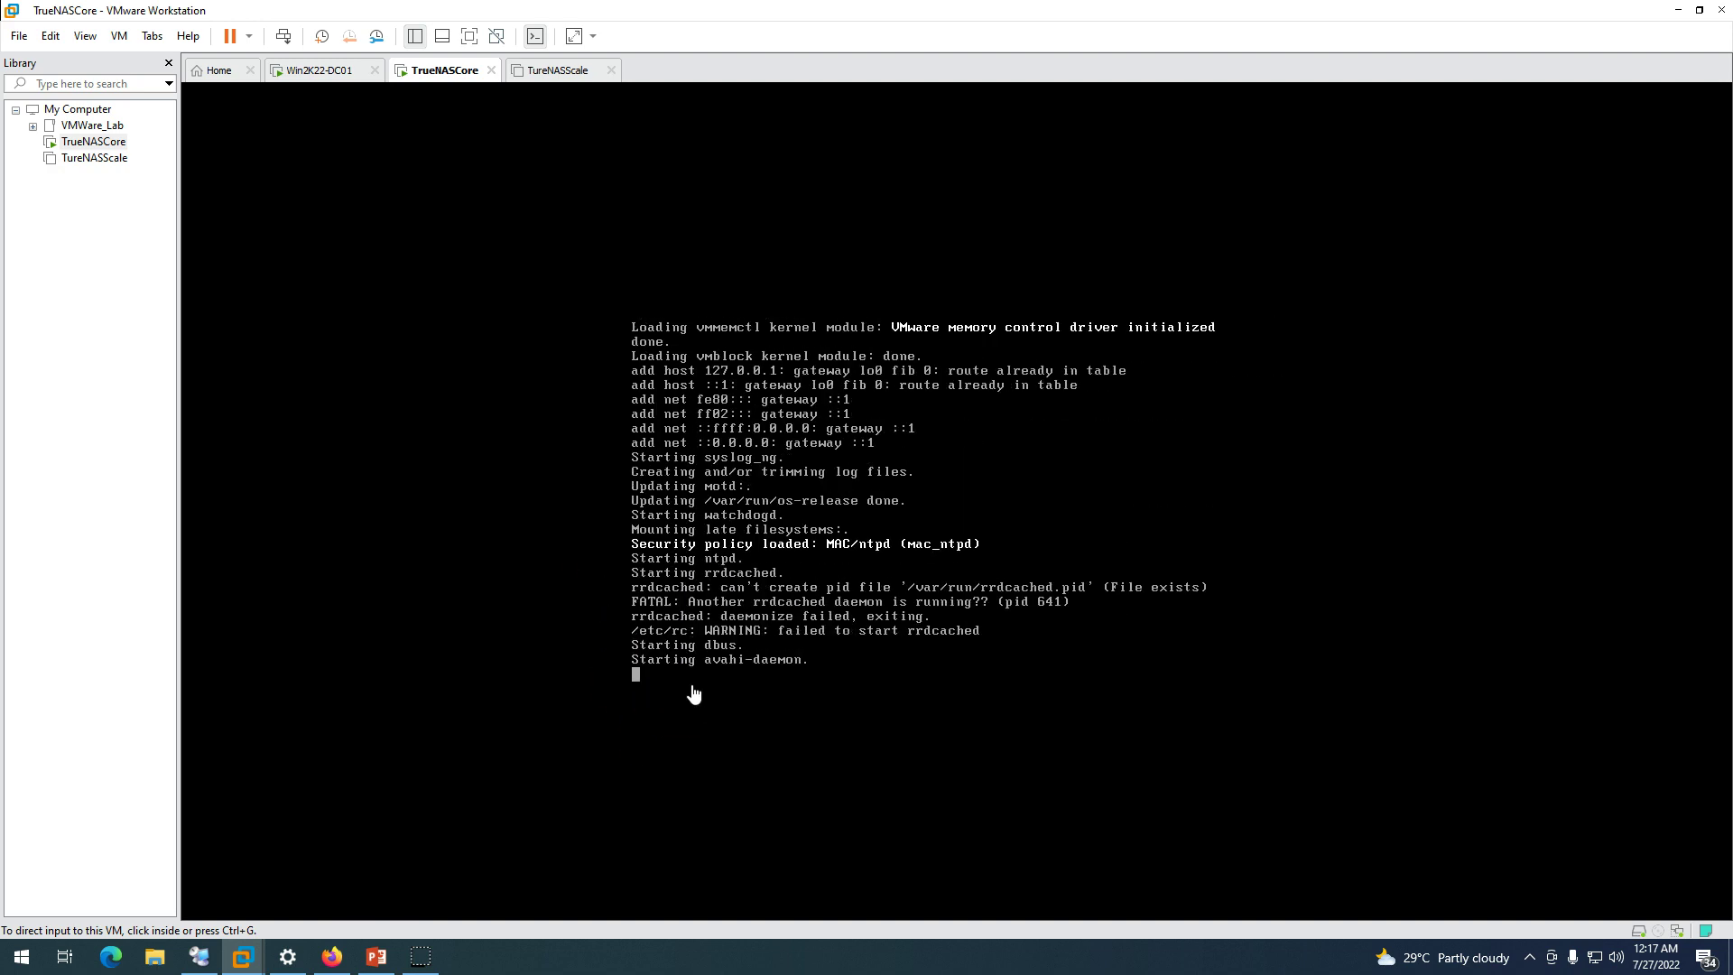
pyautogui.click(824, 669)
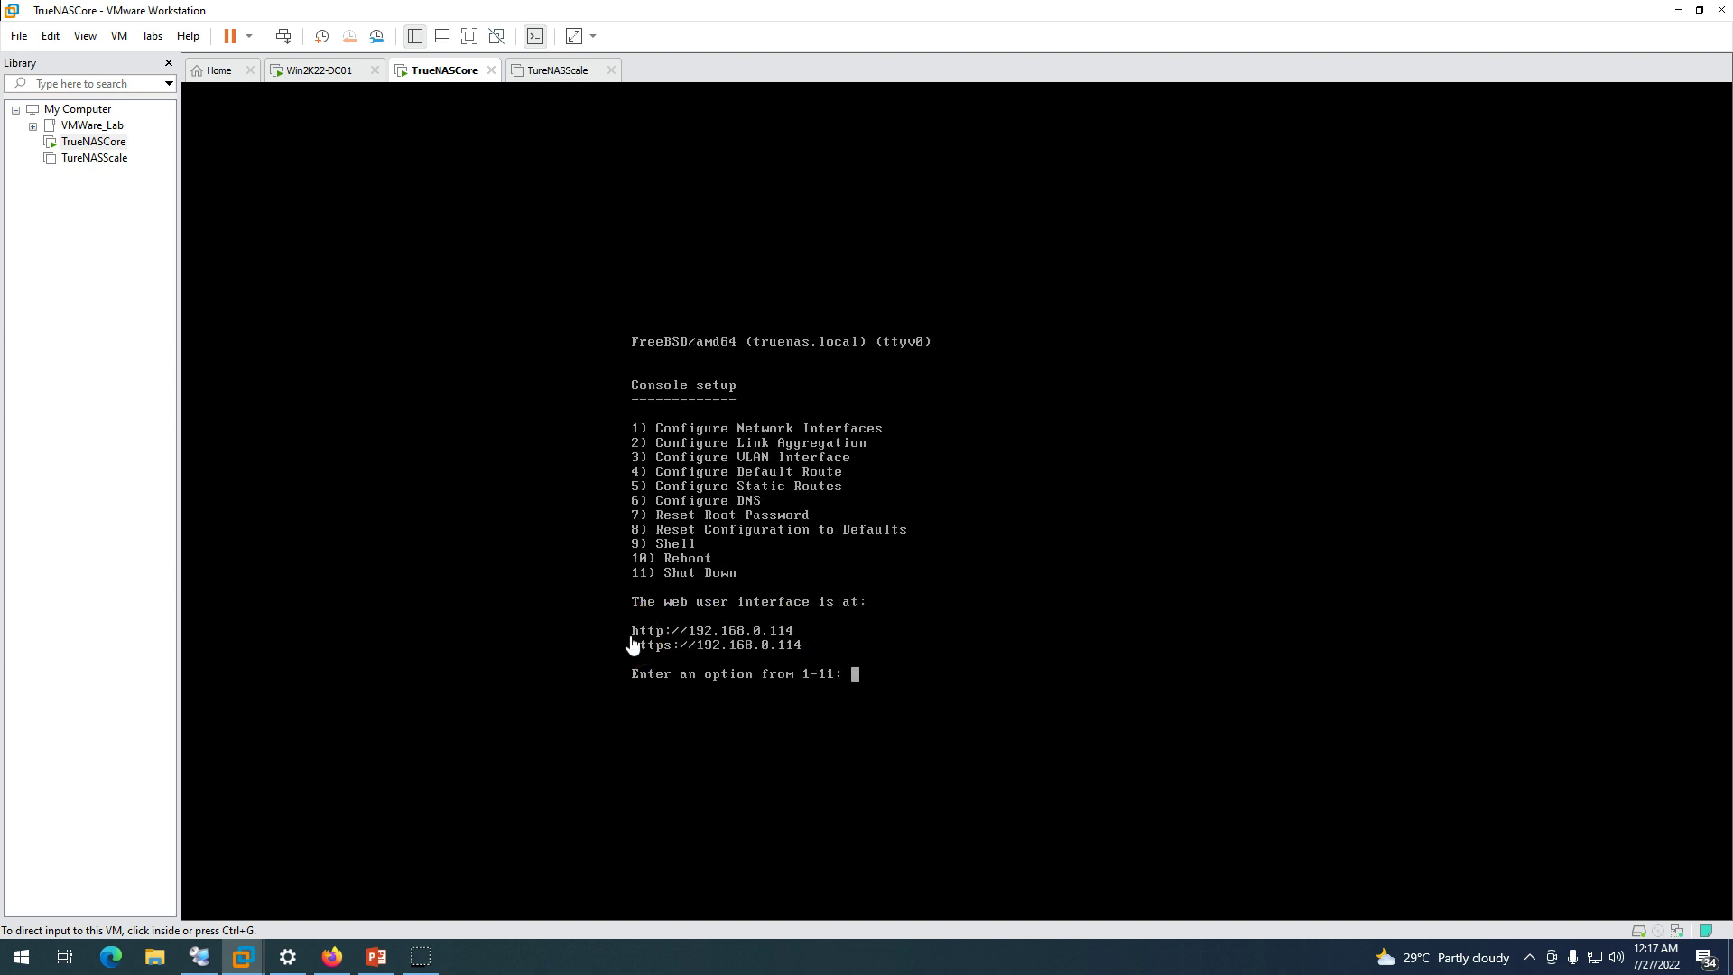
pyautogui.click(629, 558)
pyautogui.click(295, 79)
# Minimize Server Manager and enter 192.168.0.114 in Edge's address bar.
pyautogui.click(673, 923)
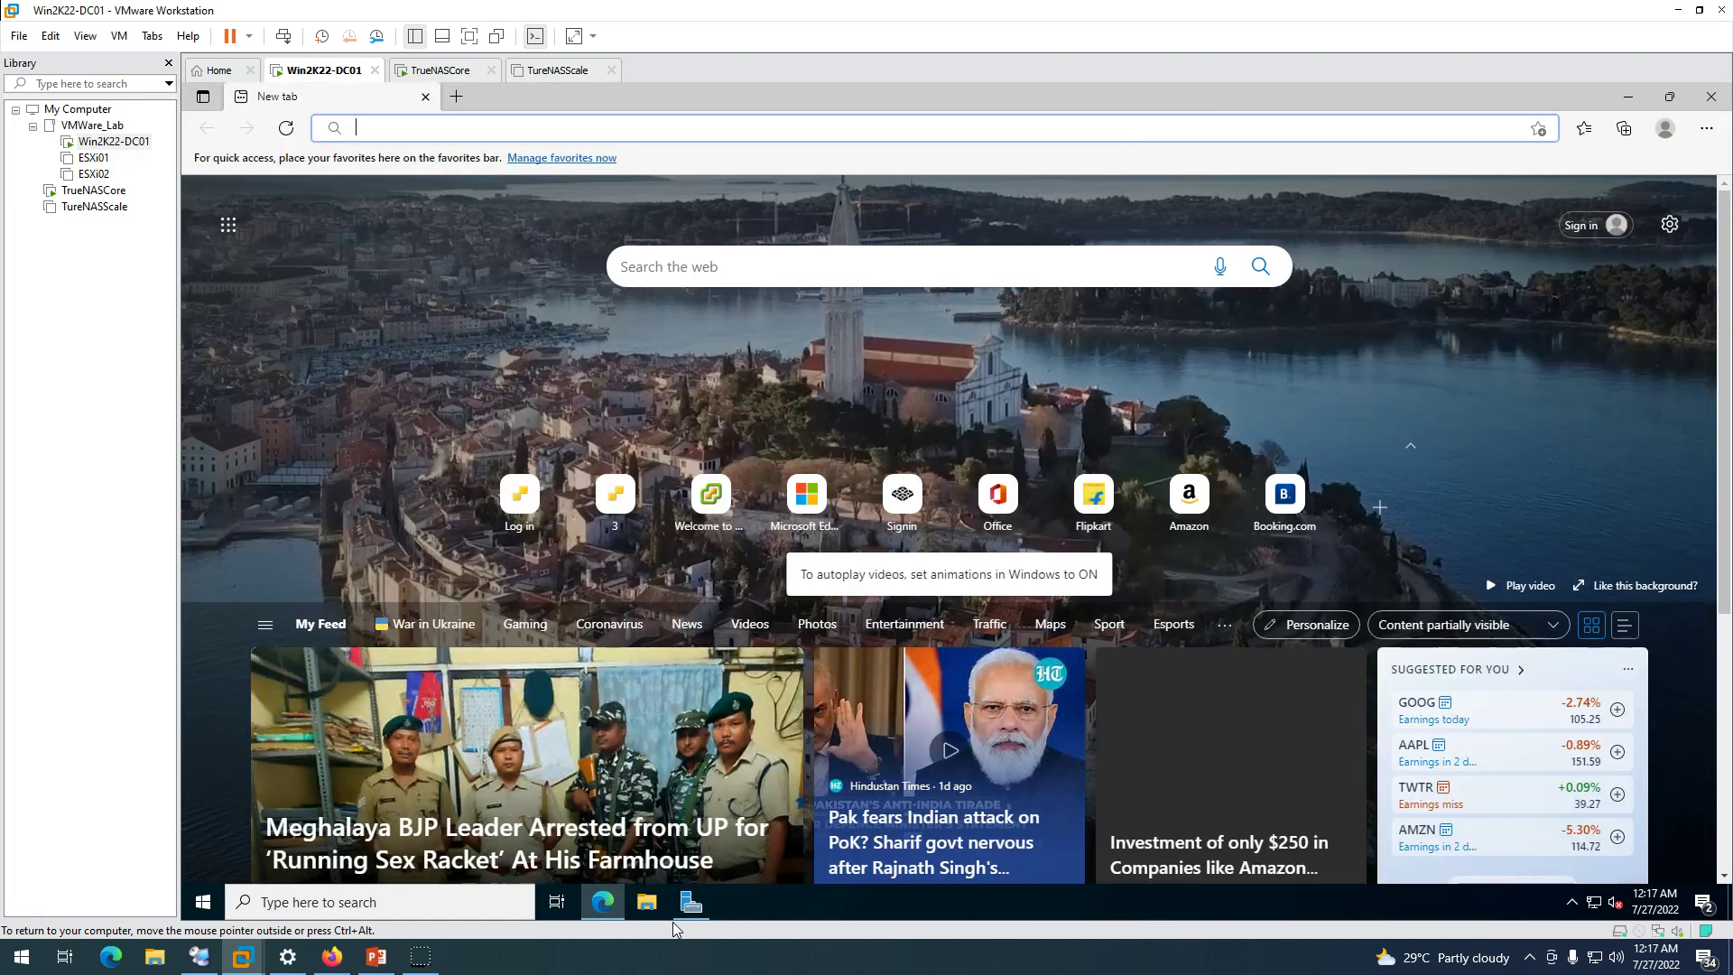
pyautogui.write('192.168.0.114')
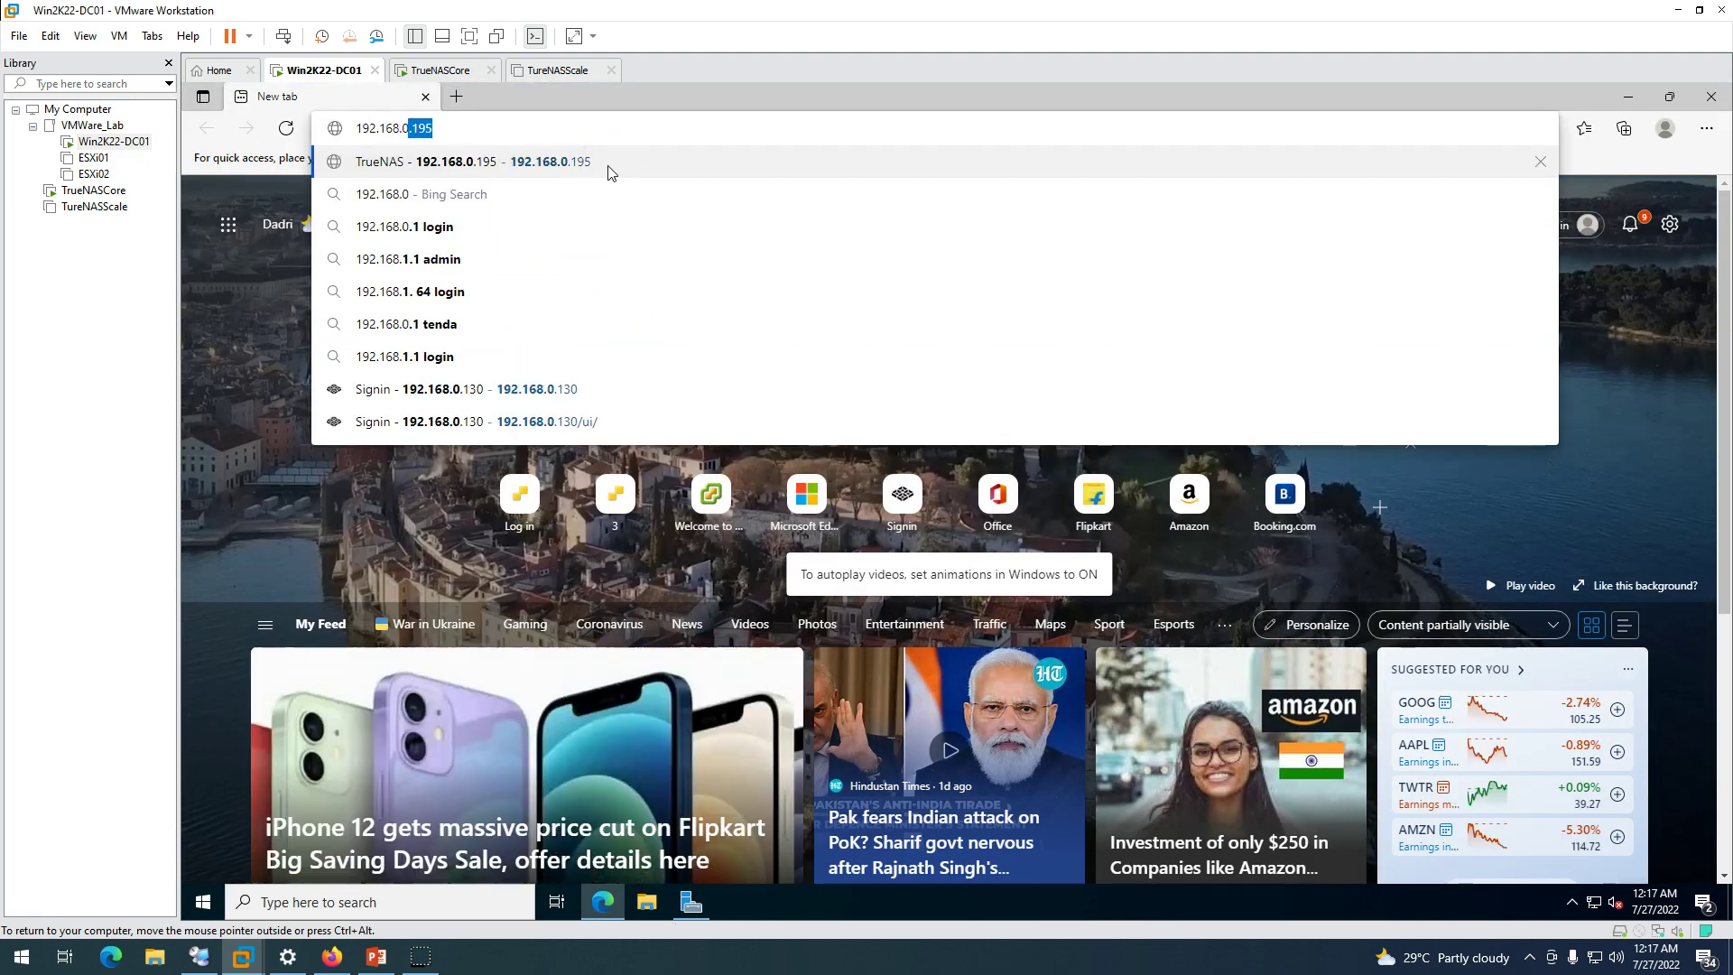
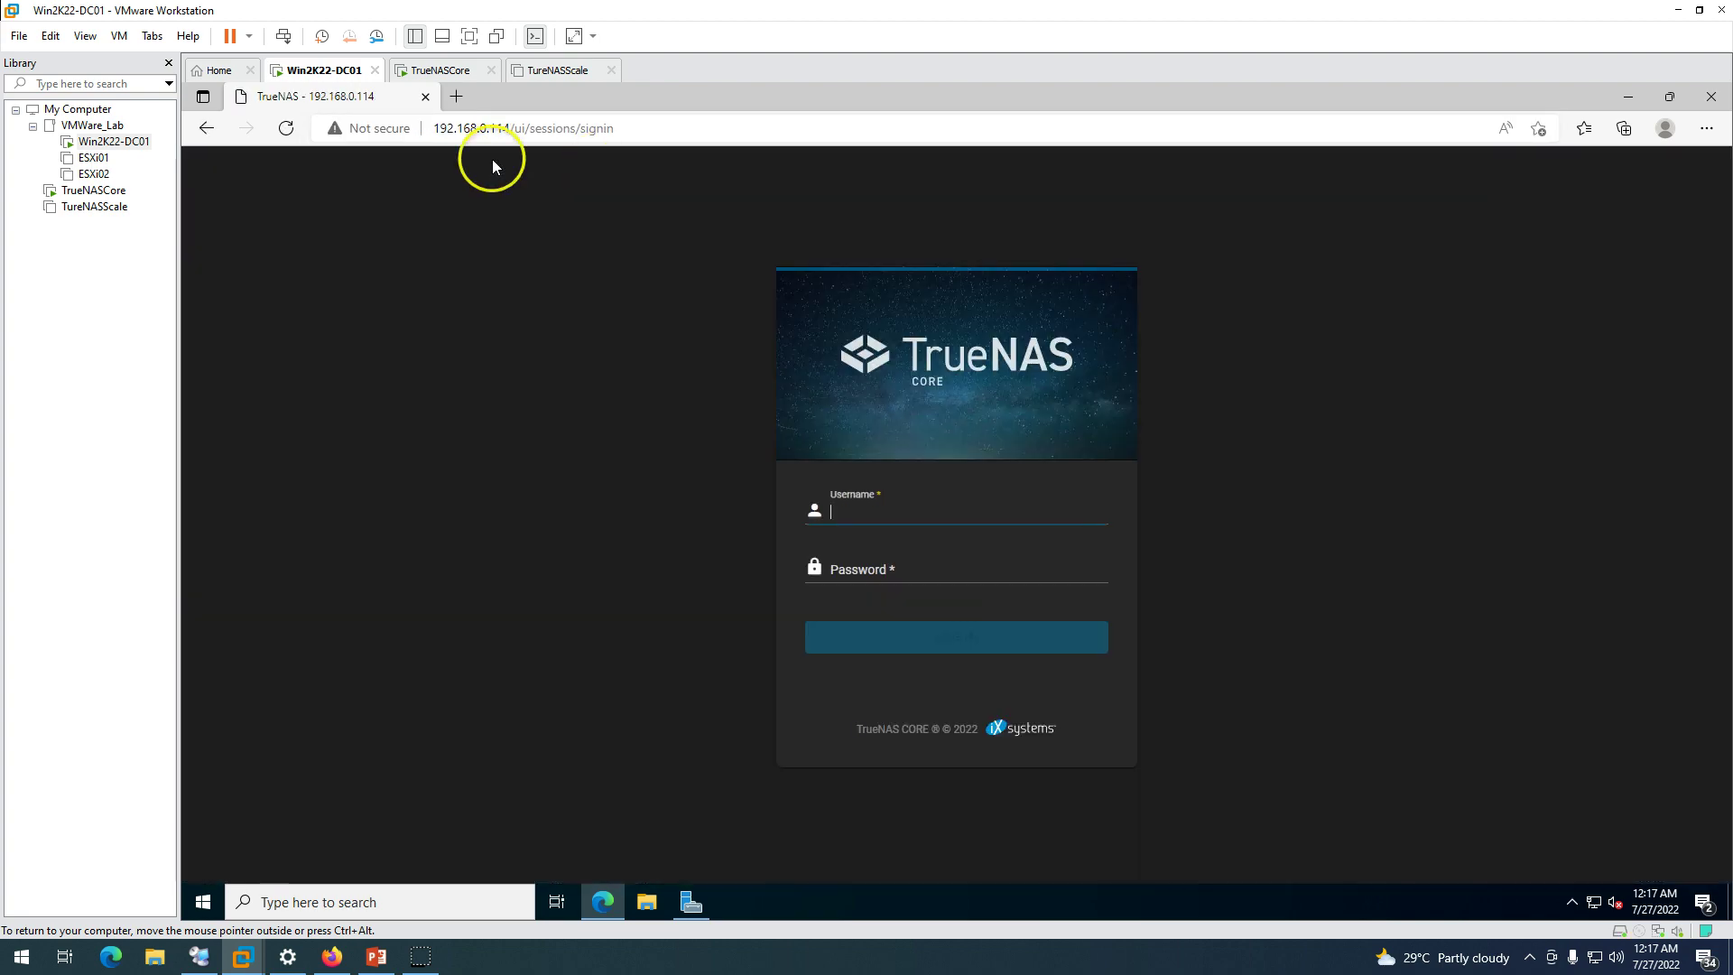
# Sign in to the TrueNAS CORE web interface as root and dismiss the save-password prompt.
pyautogui.click(444, 71)
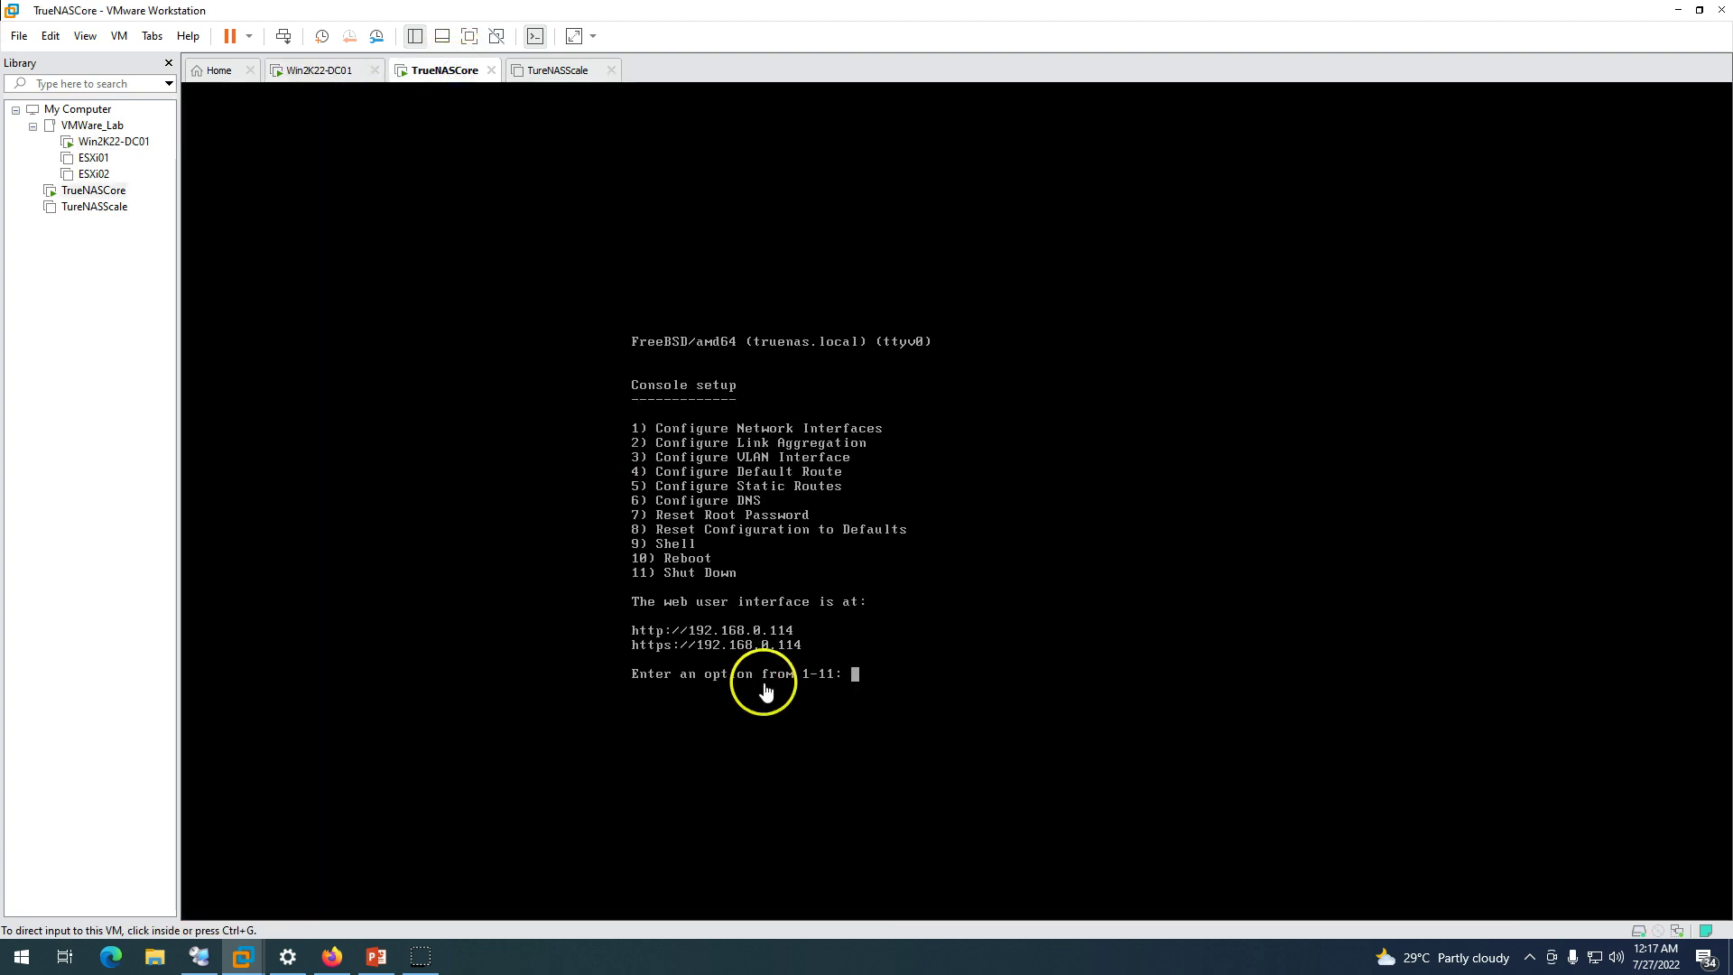
pyautogui.click(320, 70)
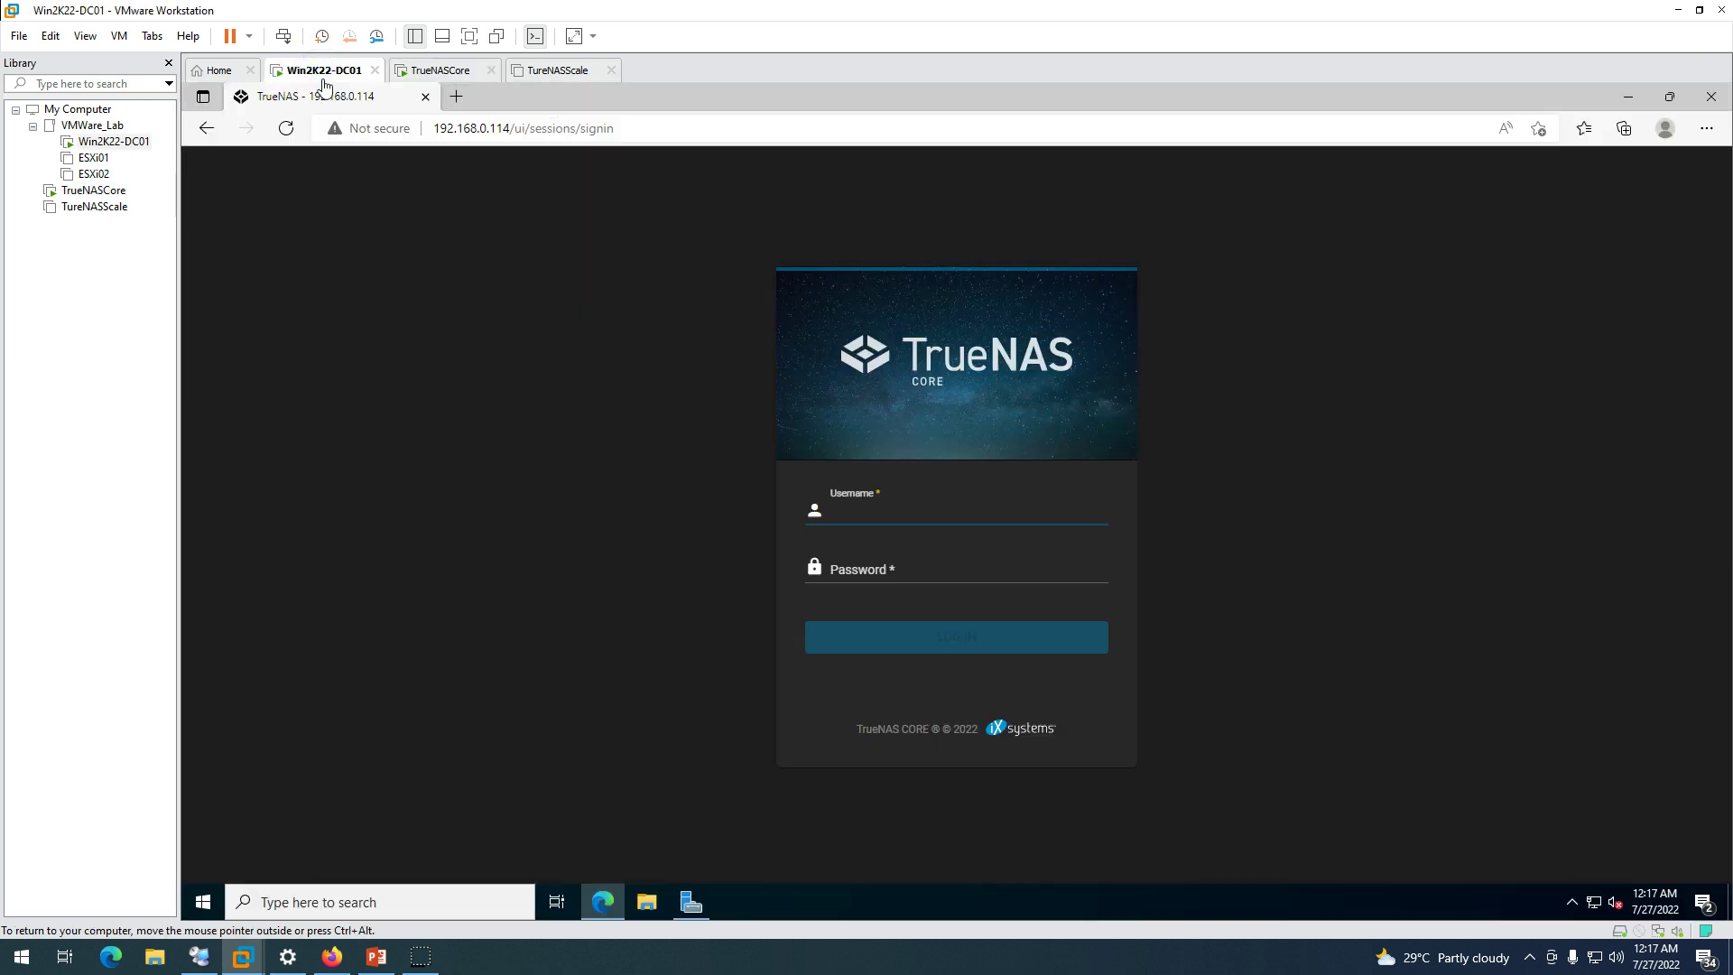
pyautogui.press('Tab')
pyautogui.write('*****')
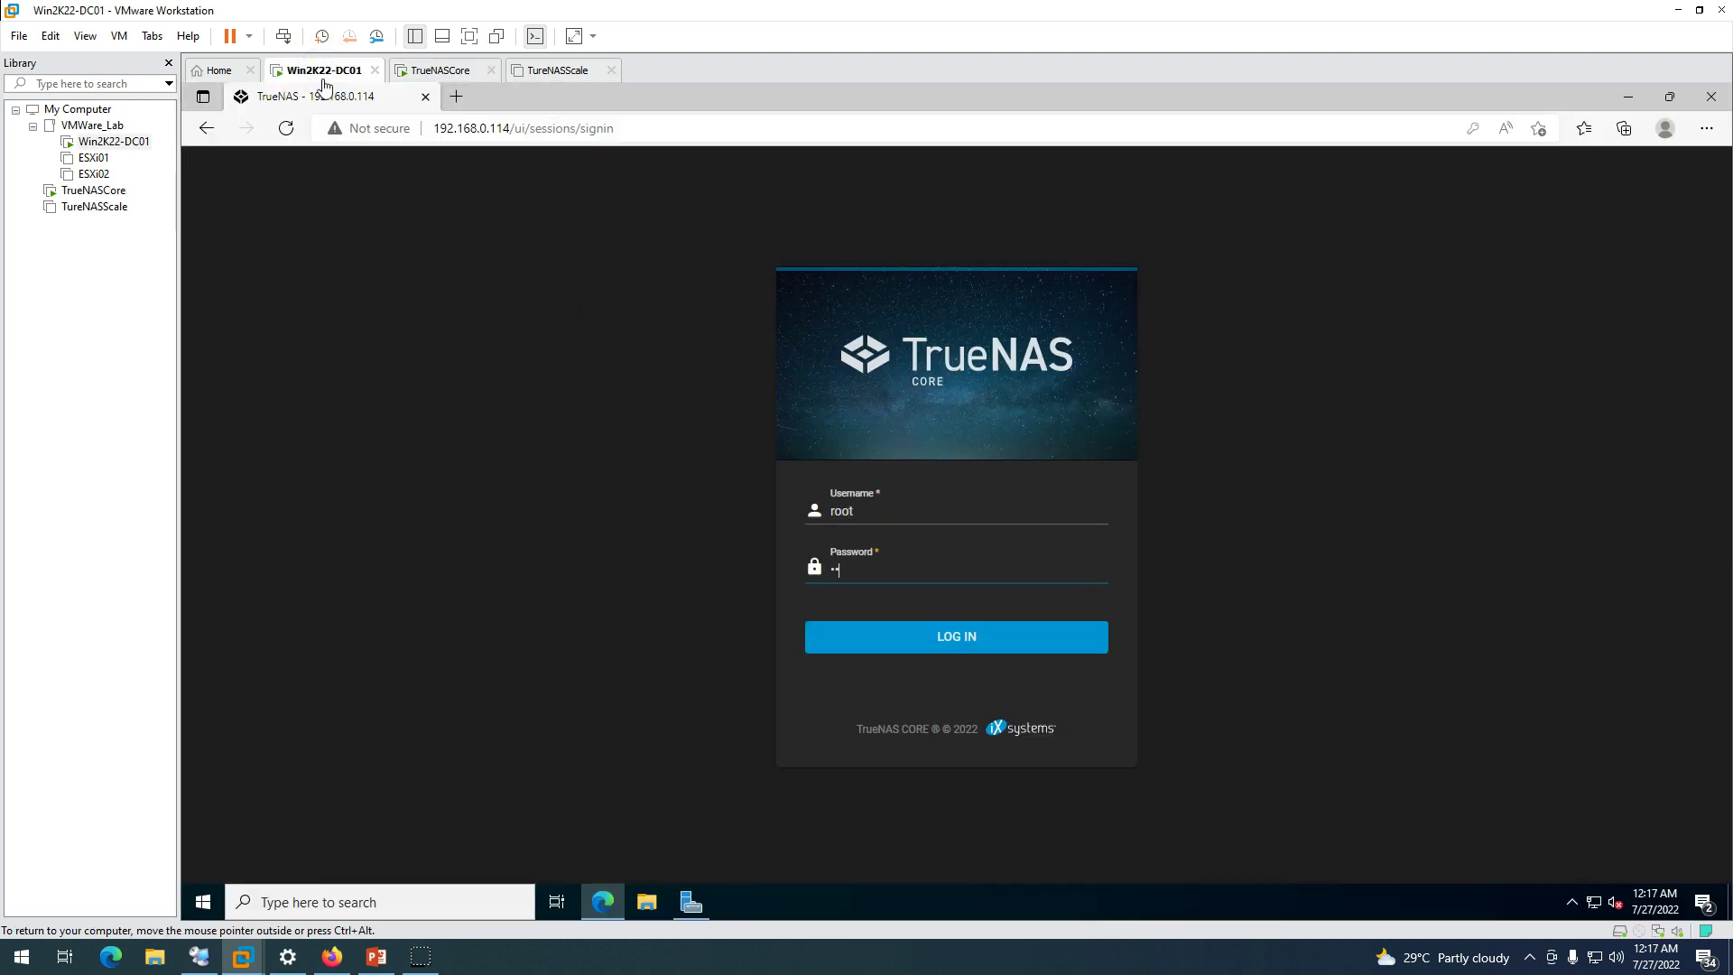
pyautogui.press('Return')
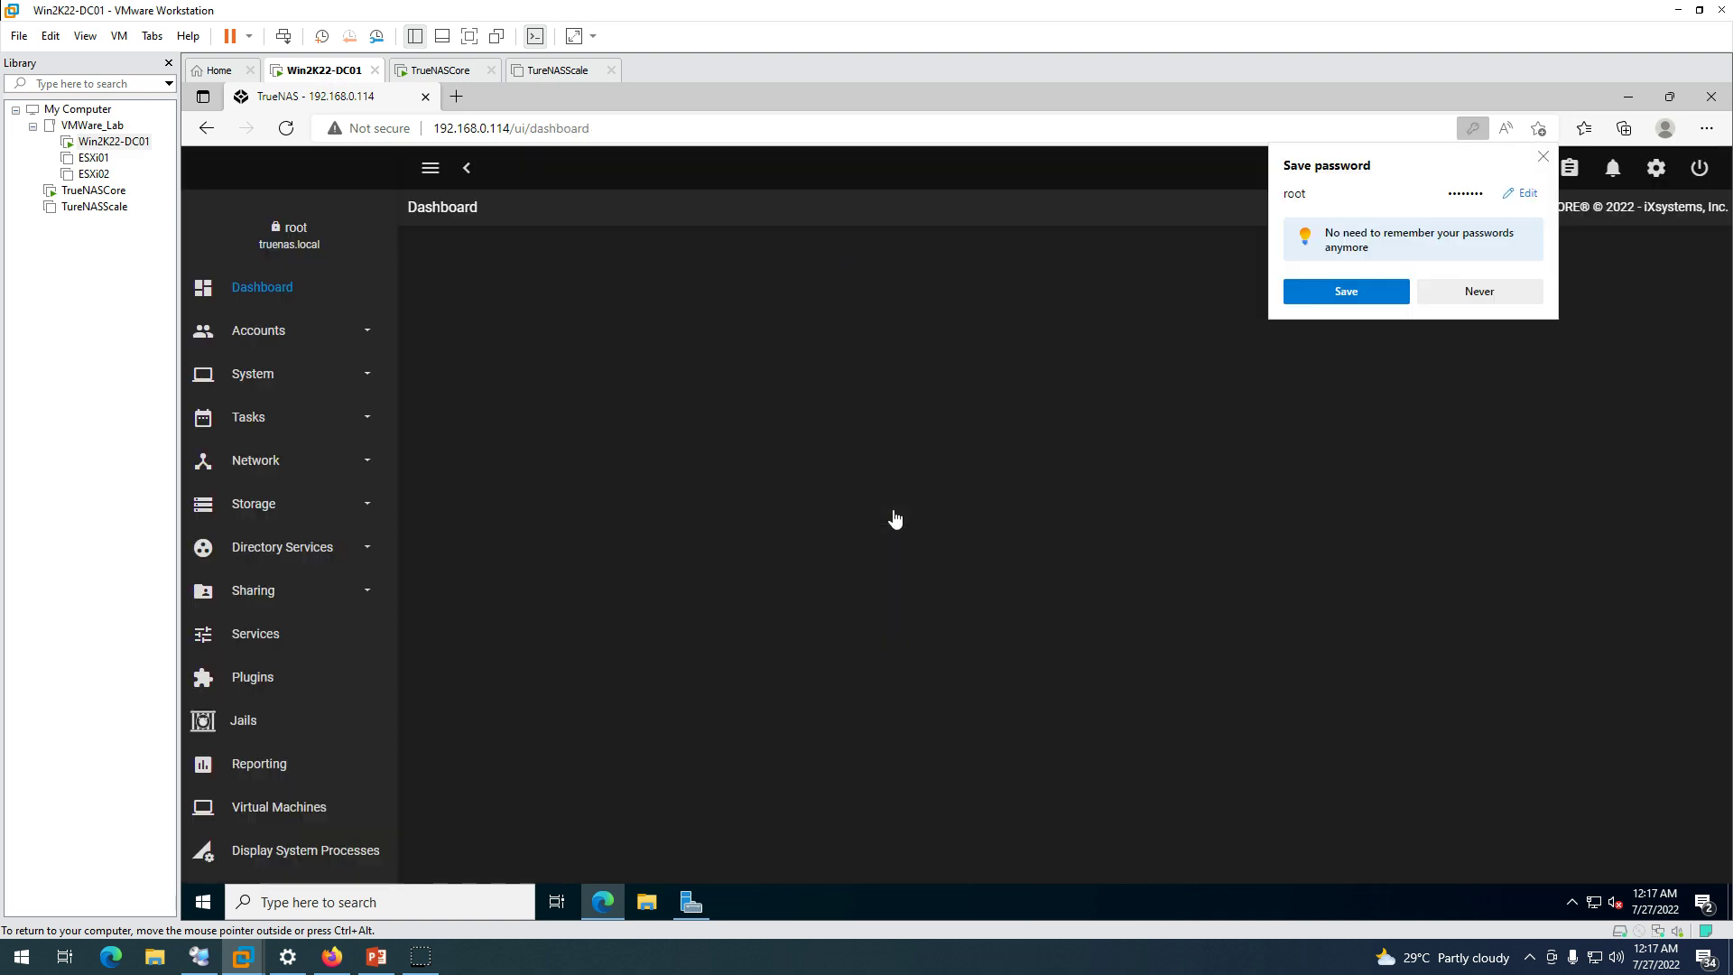
pyautogui.click(1536, 162)
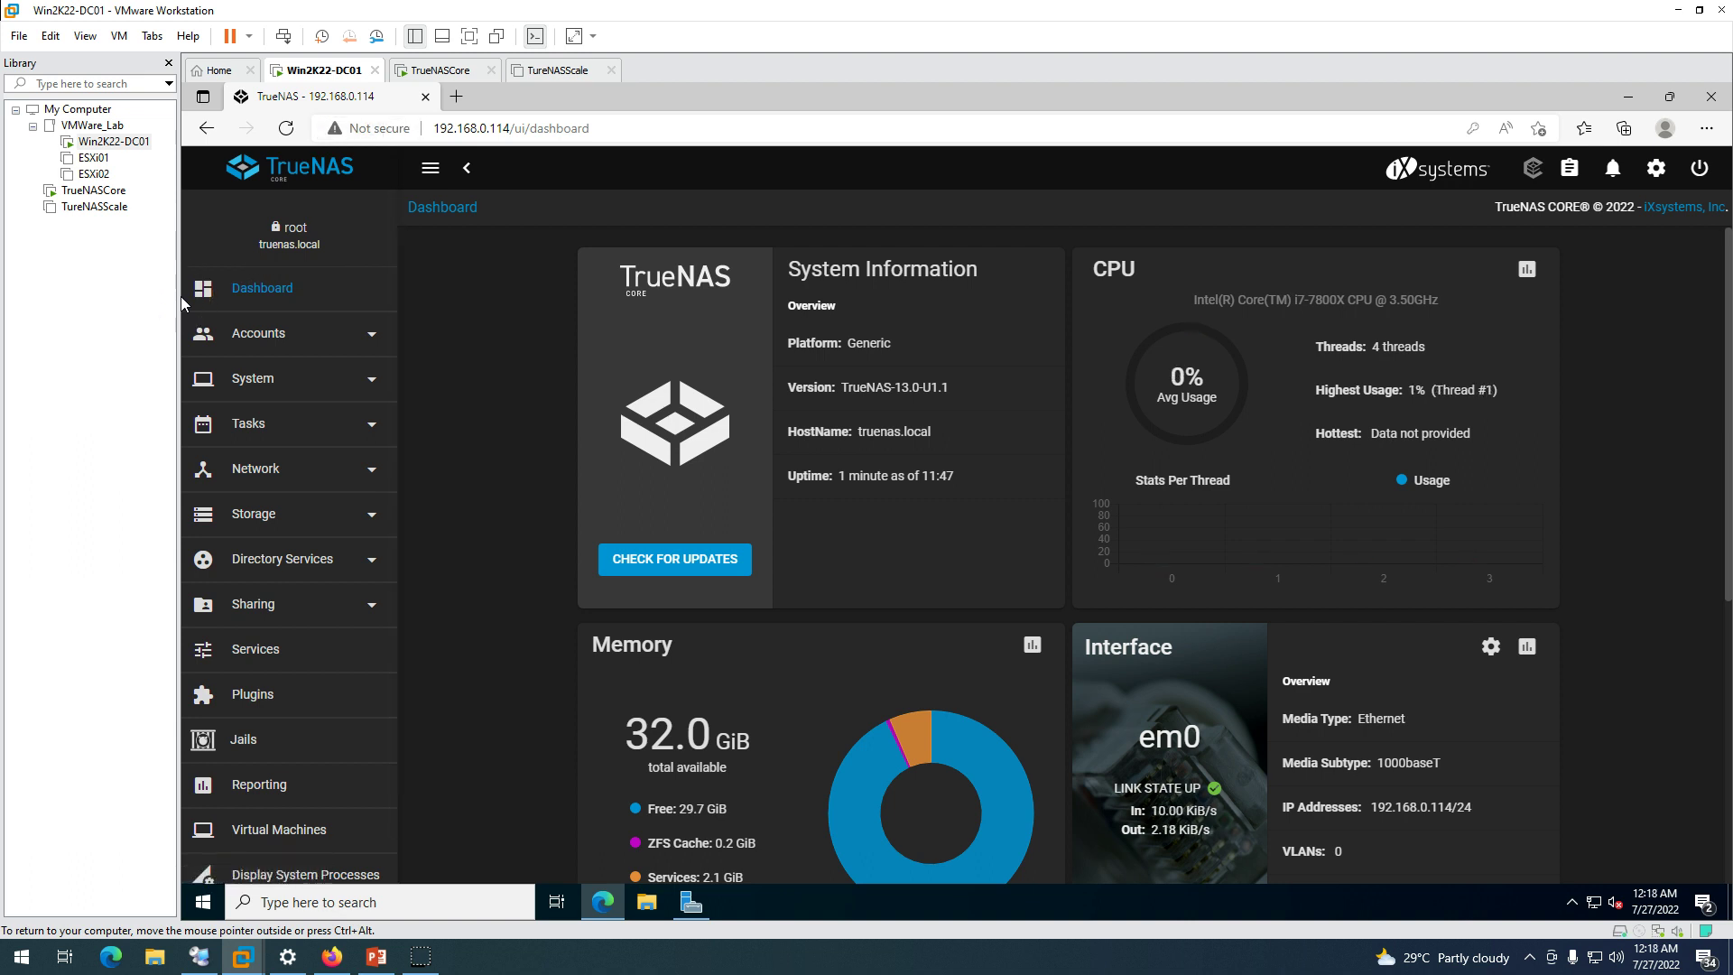
# Review the dashboard's System Information: version, uptime and the 4-thread CPU.
pyautogui.moveTo(821, 271); pyautogui.dragTo(1017, 279)
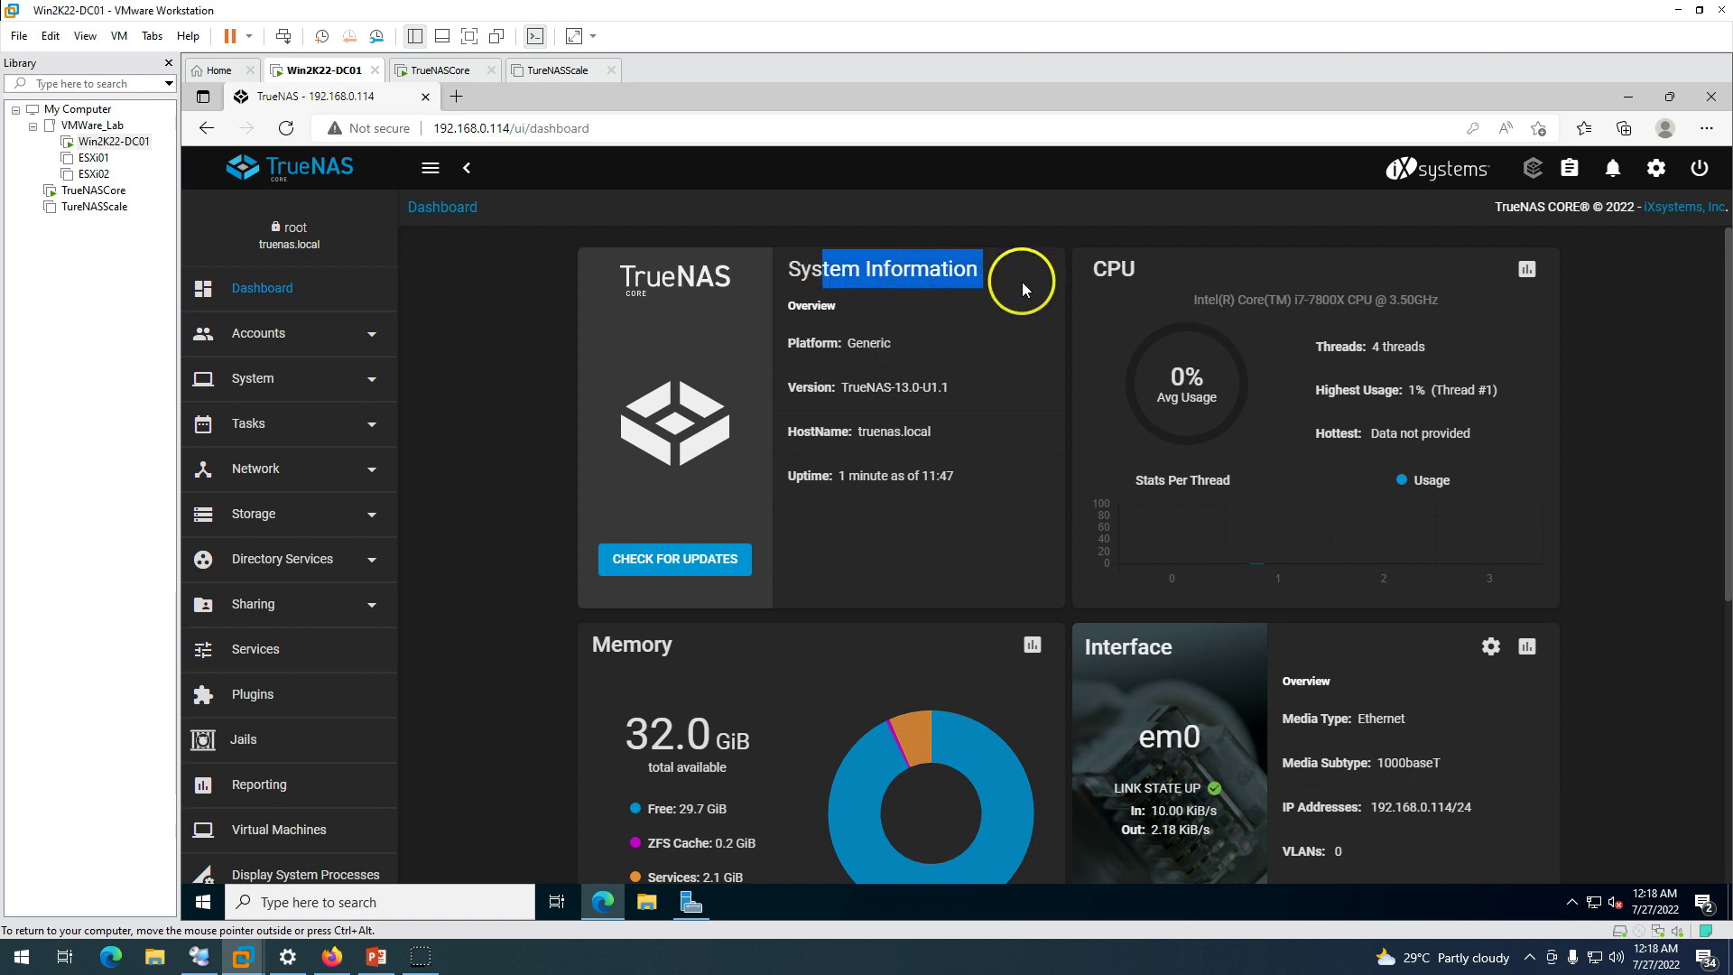
pyautogui.moveTo(839, 388); pyautogui.dragTo(926, 390)
pyautogui.click(930, 402)
pyautogui.moveTo(806, 488); pyautogui.dragTo(957, 478)
pyautogui.click(1600, 336)
pyautogui.moveTo(1307, 364); pyautogui.dragTo(1484, 357)
pyautogui.click(1641, 358)
pyautogui.moveTo(1726, 336); pyautogui.dragTo(1726, 501)
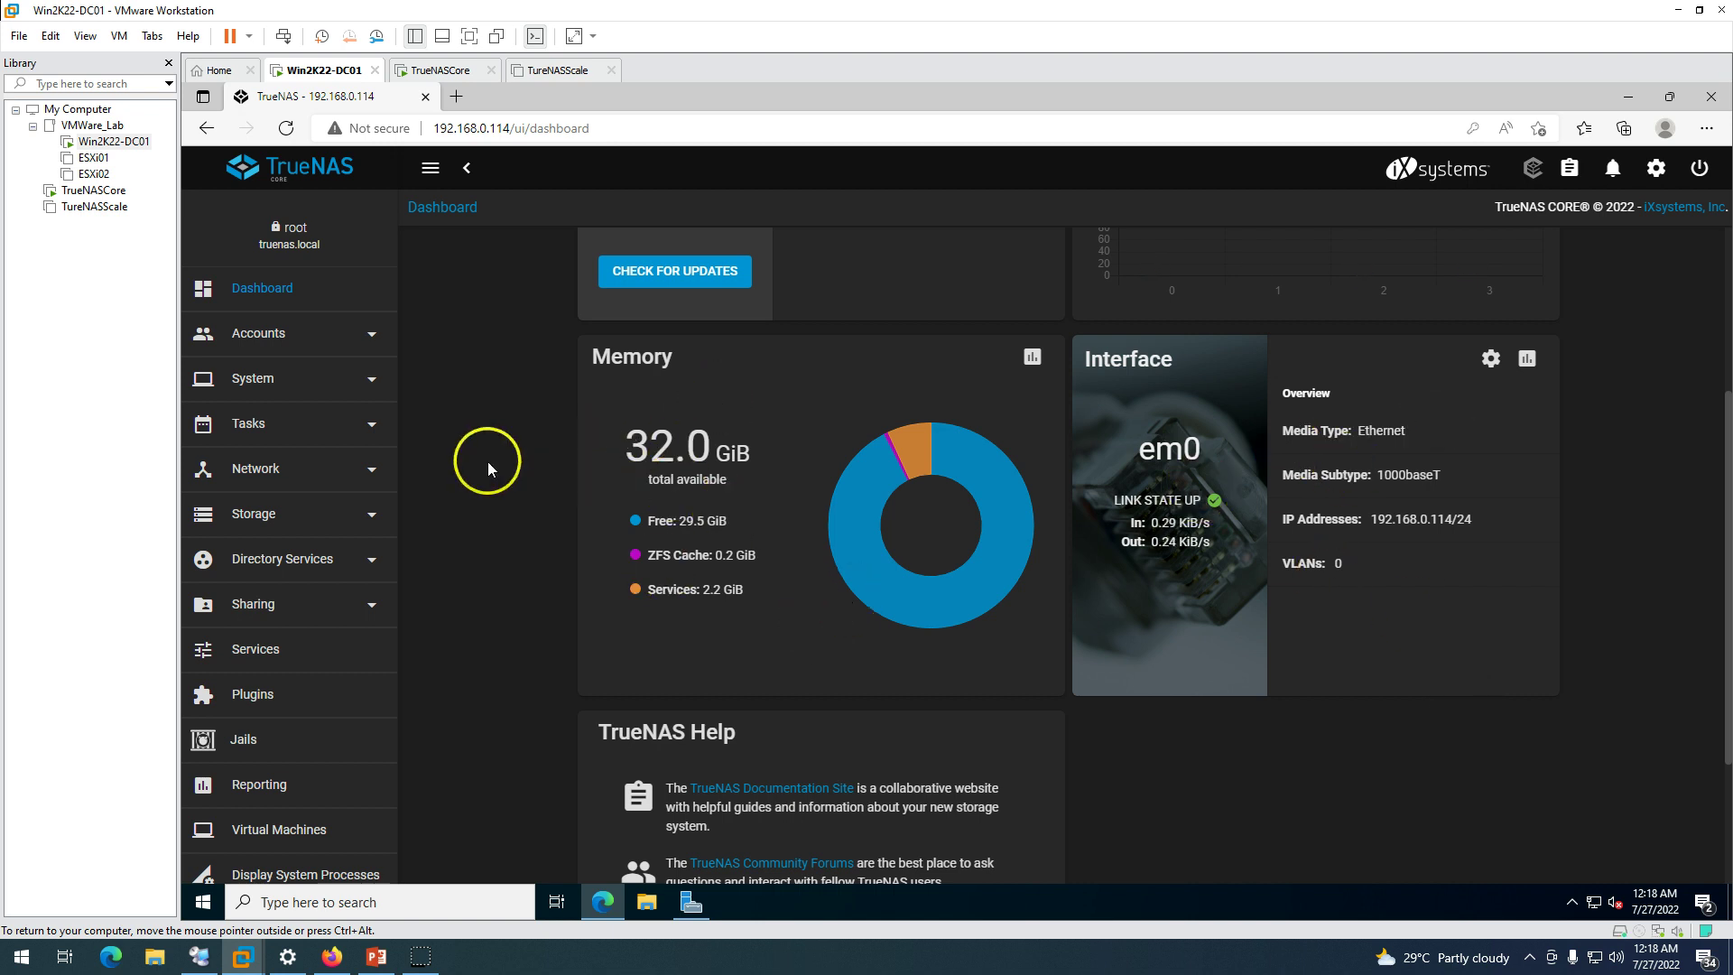
# Open the em0 interface's edit form under Network > Interfaces.
pyautogui.click(361, 464)
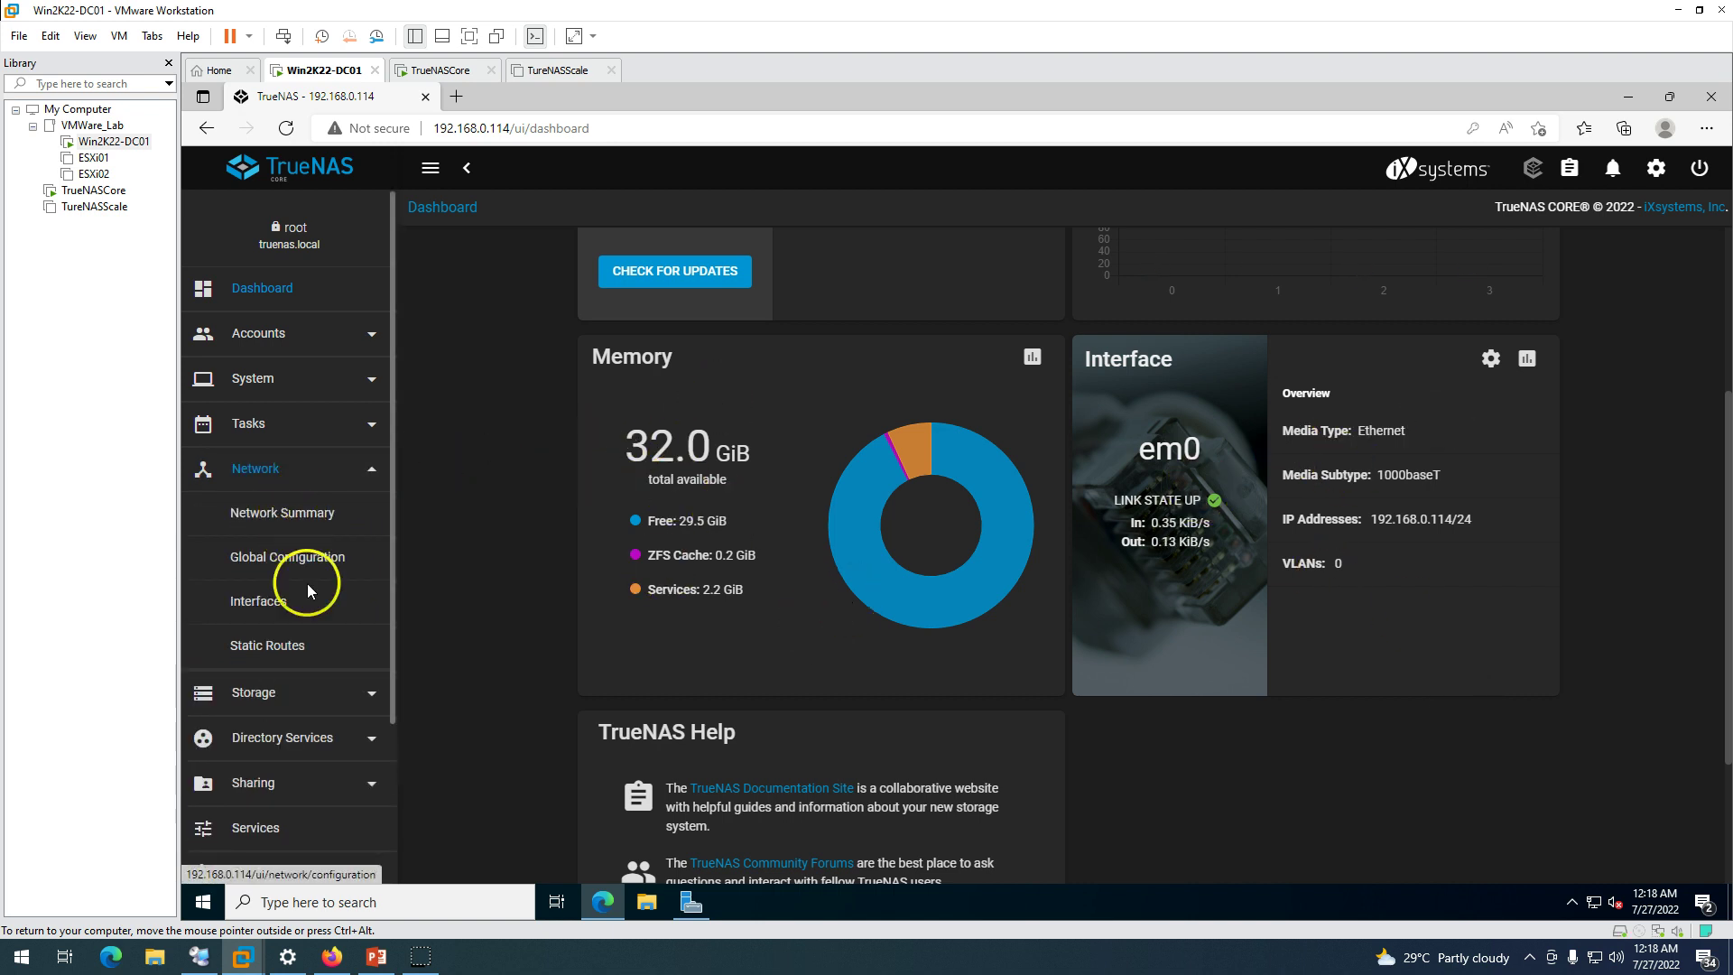
pyautogui.click(273, 599)
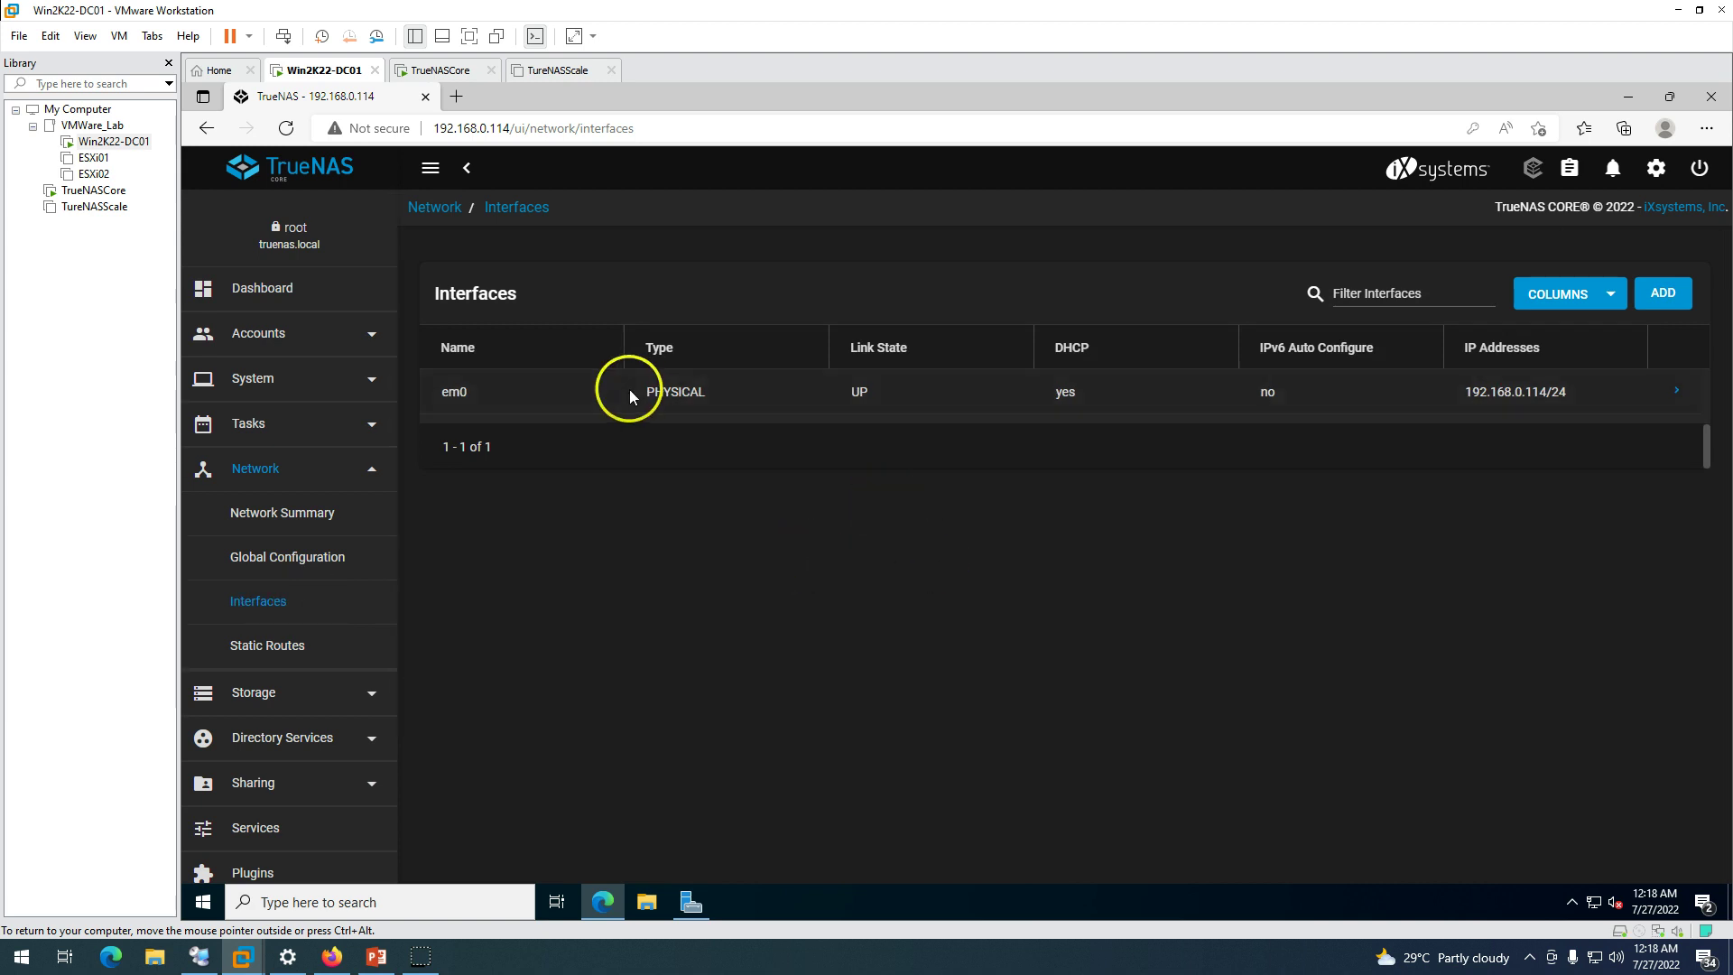
pyautogui.click(1676, 390)
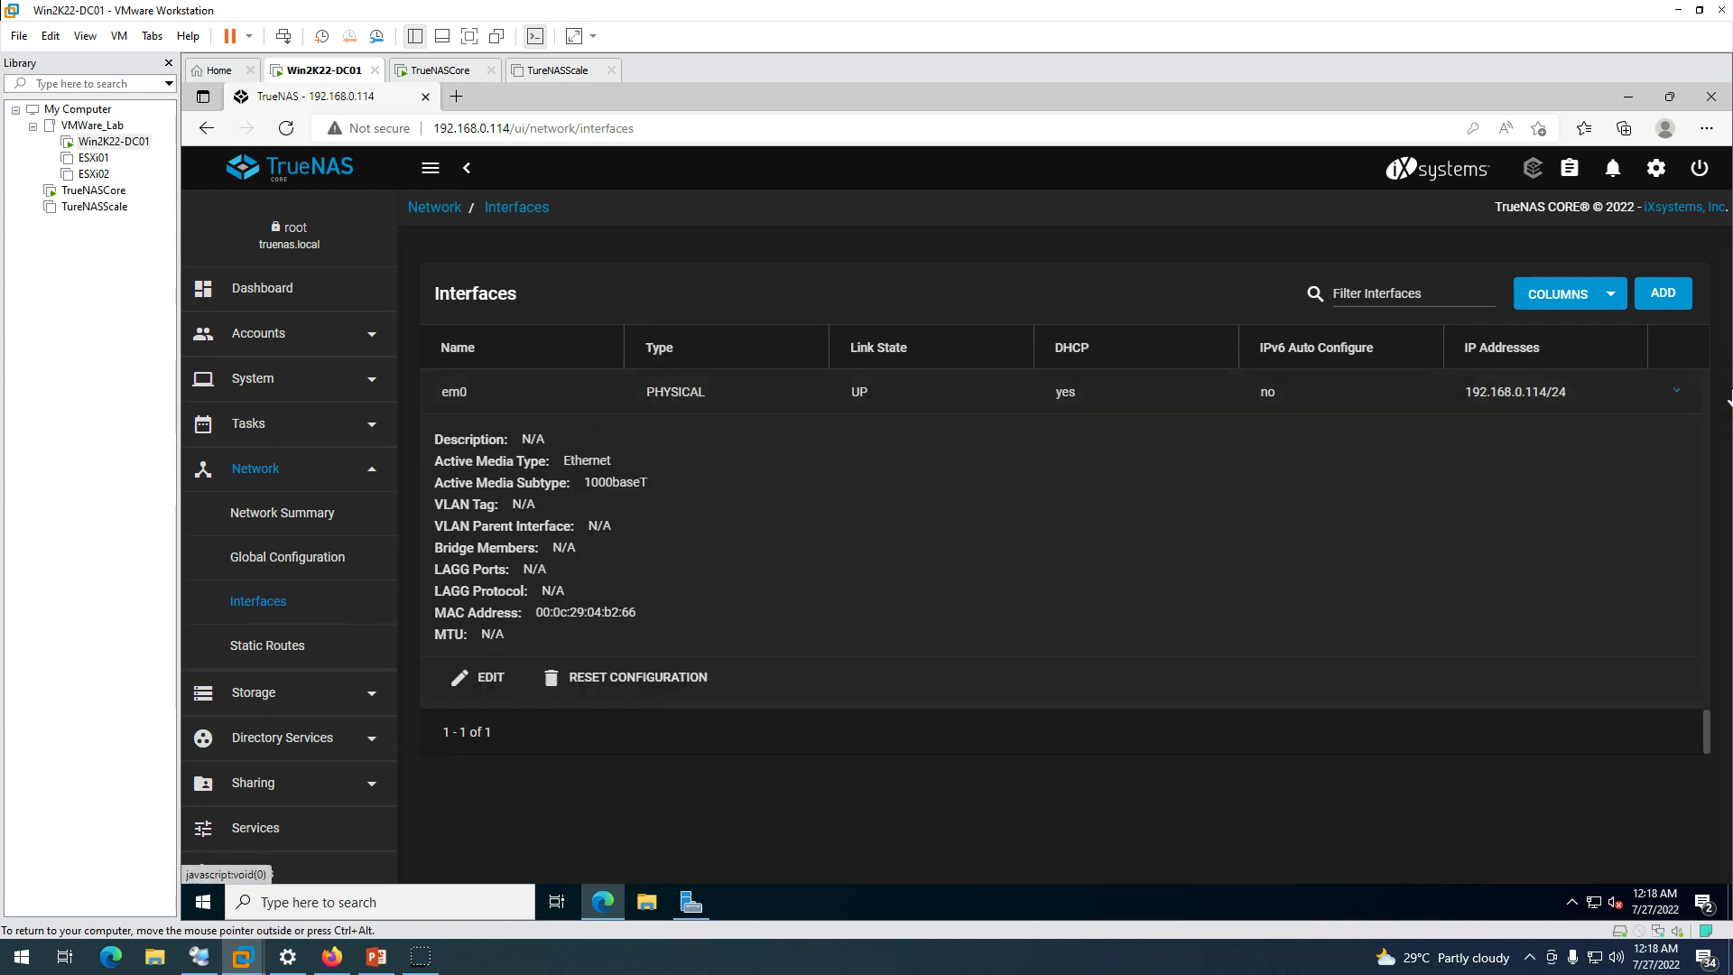
pyautogui.click(481, 677)
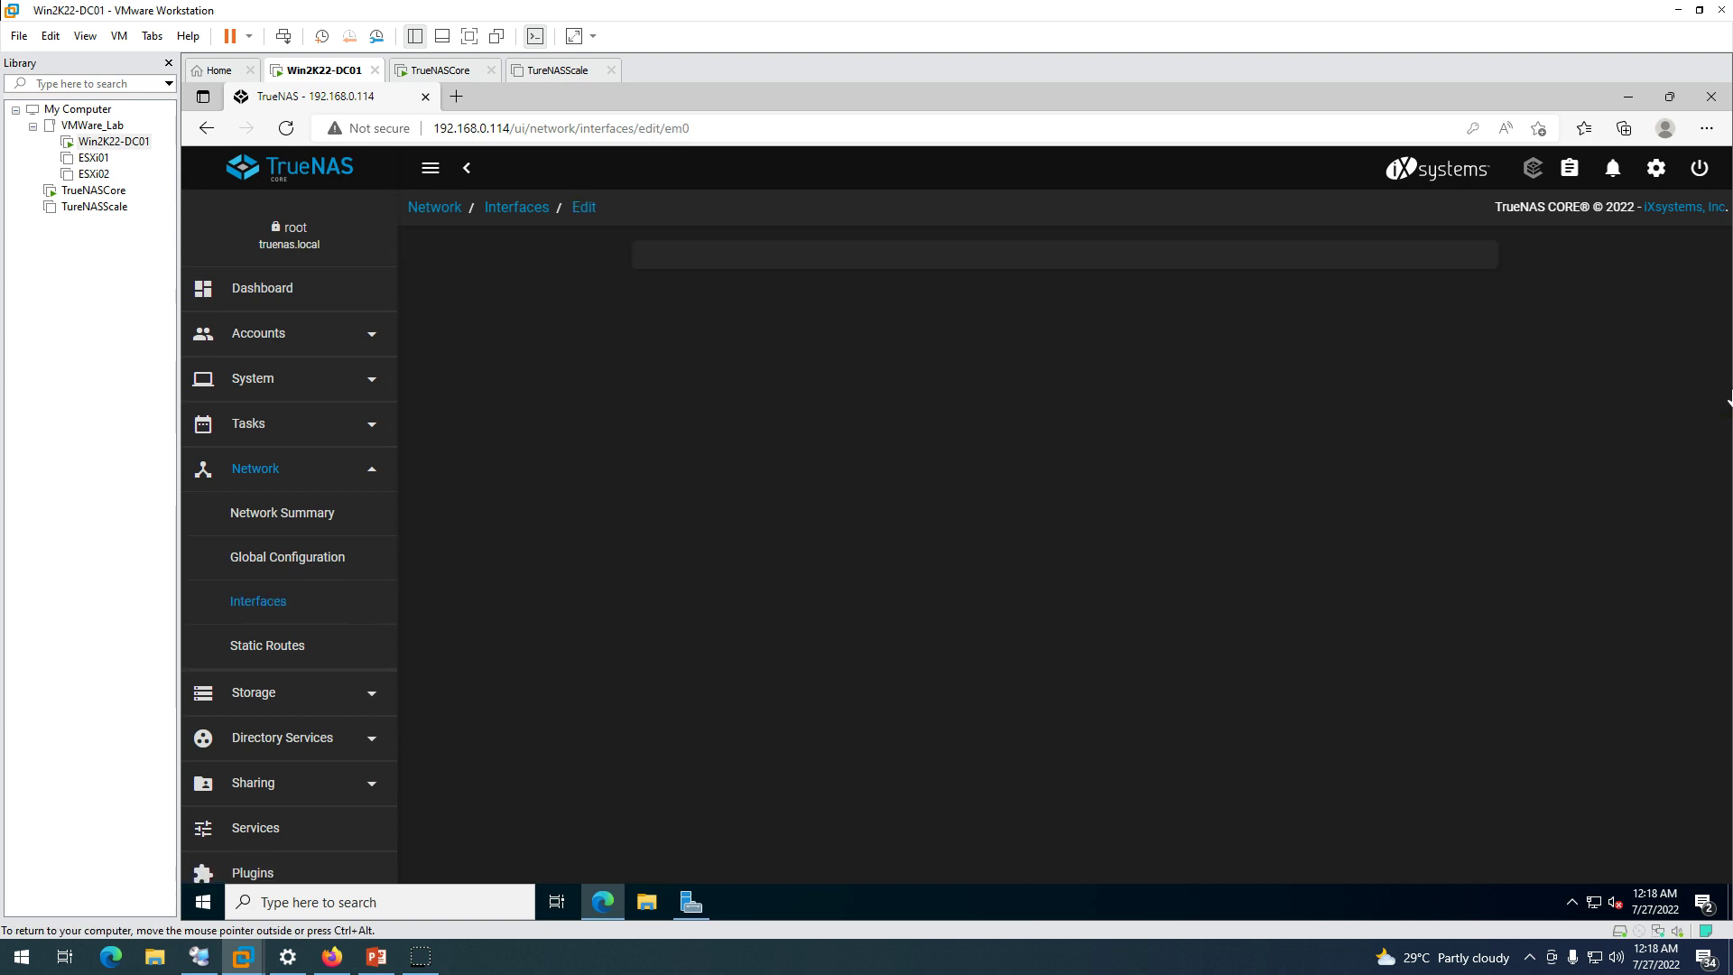
# Disable DHCP, enter IP address 192.168.0.161 with a /24 netmask, and apply.
pyautogui.click(657, 385)
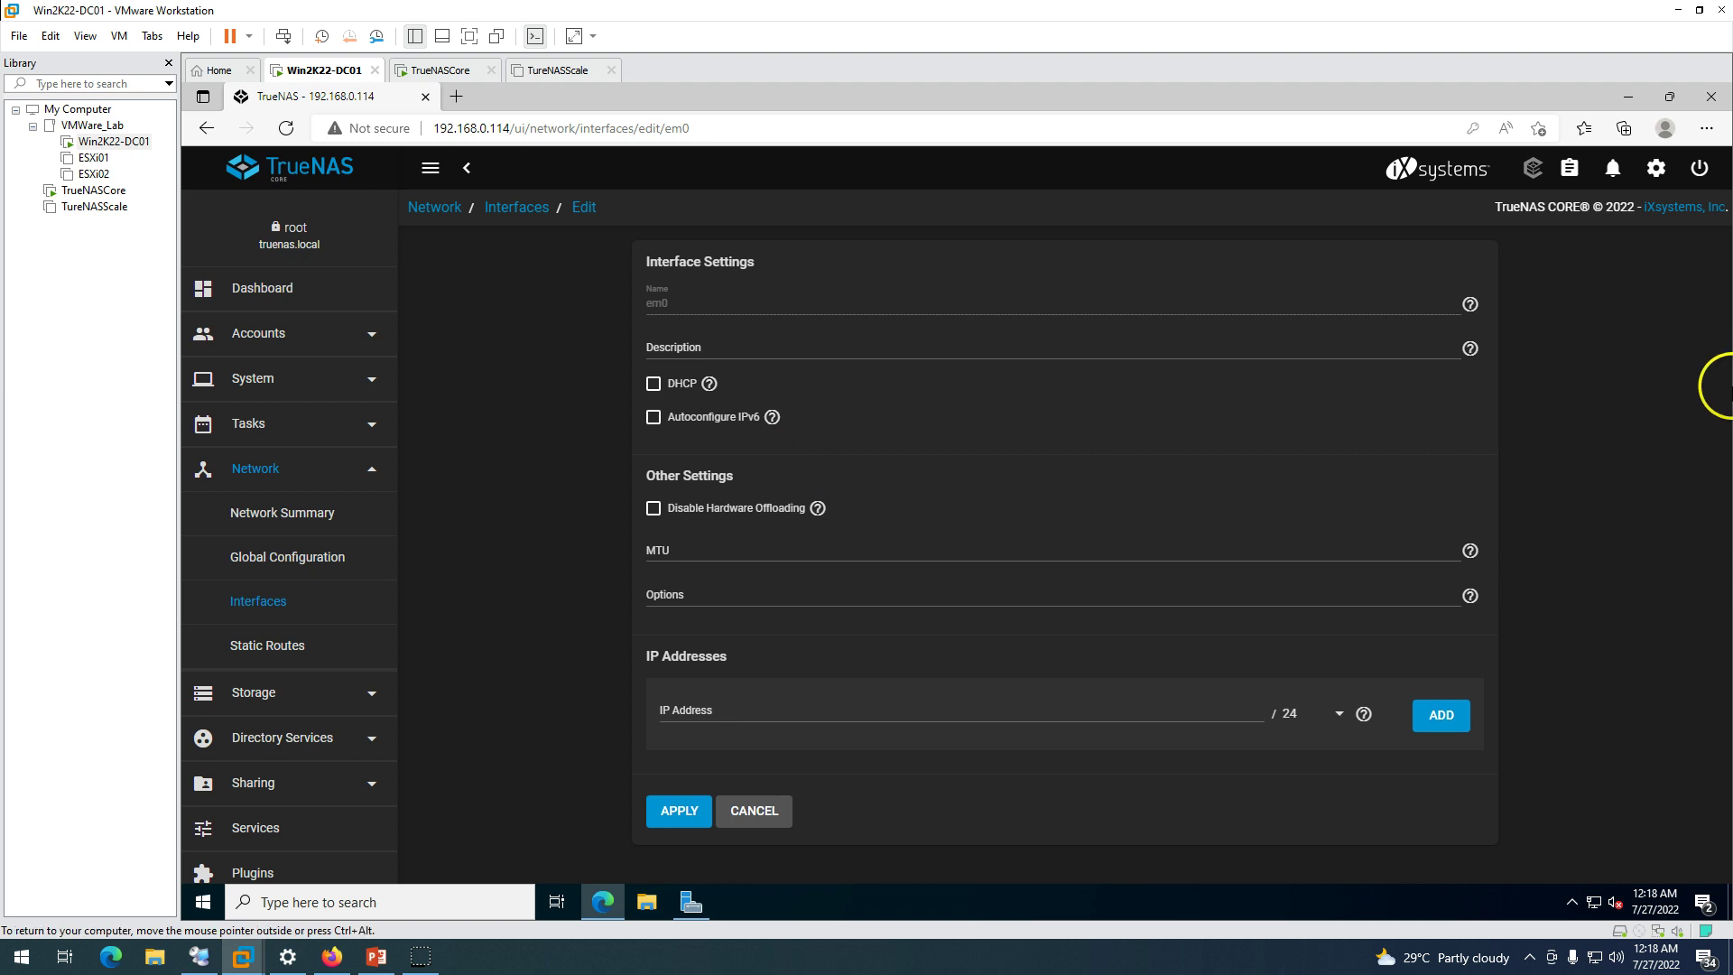
pyautogui.click(660, 711)
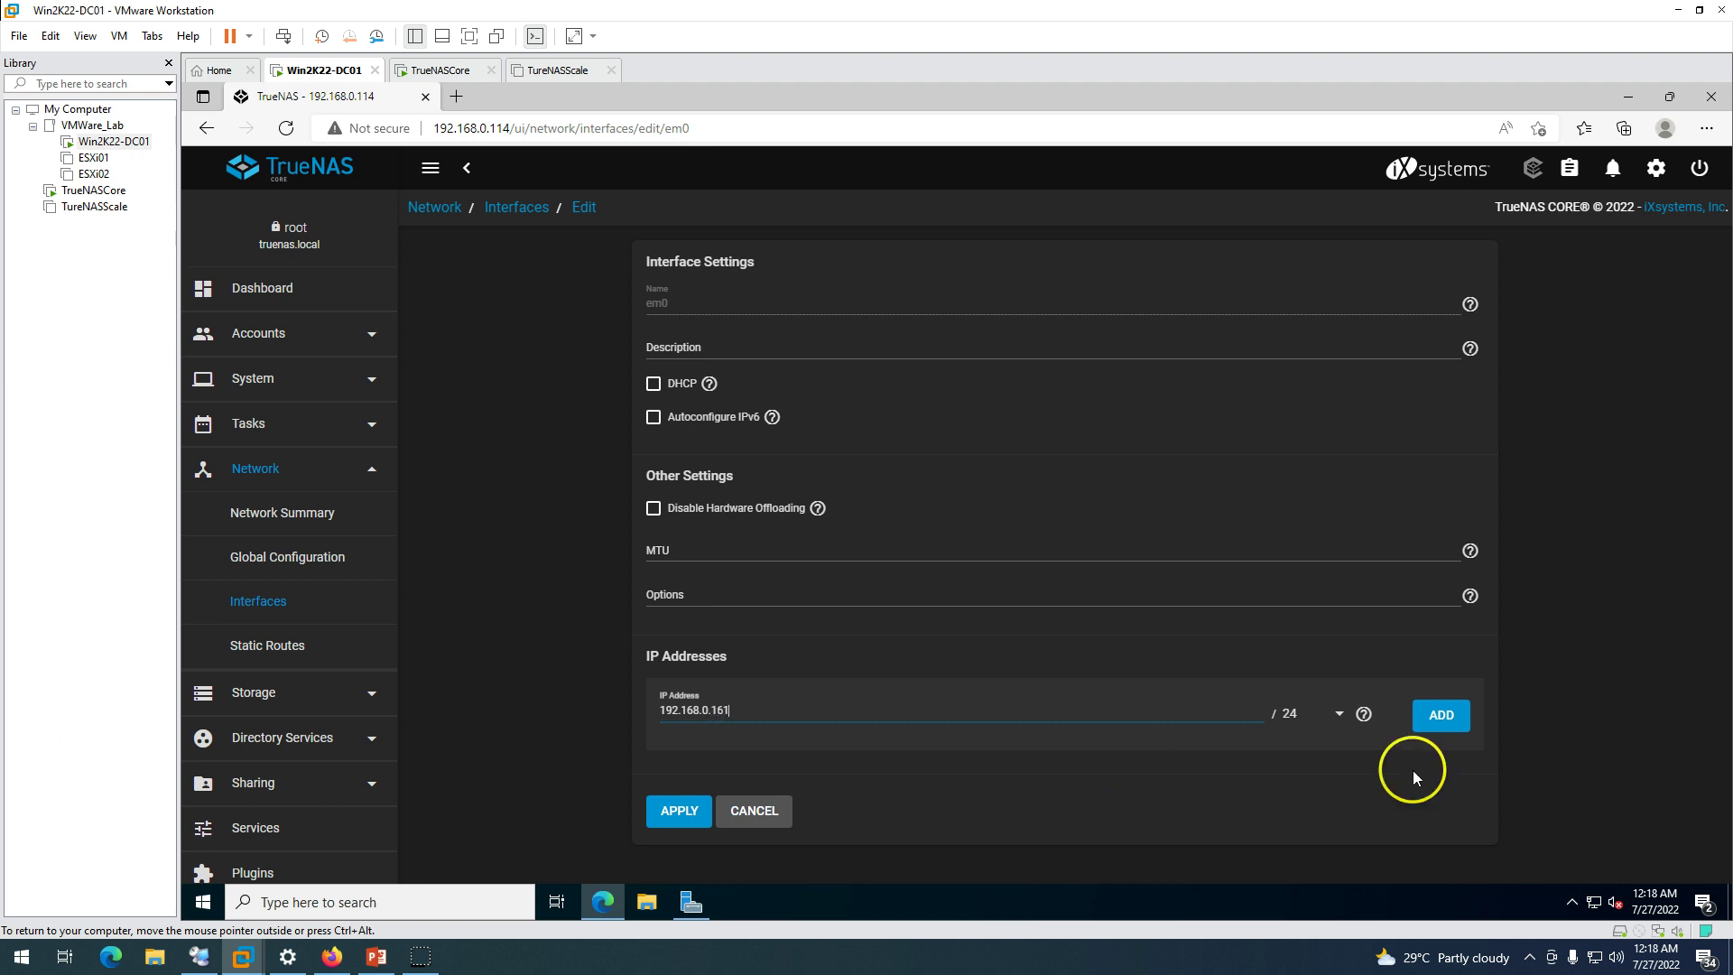
pyautogui.click(1435, 715)
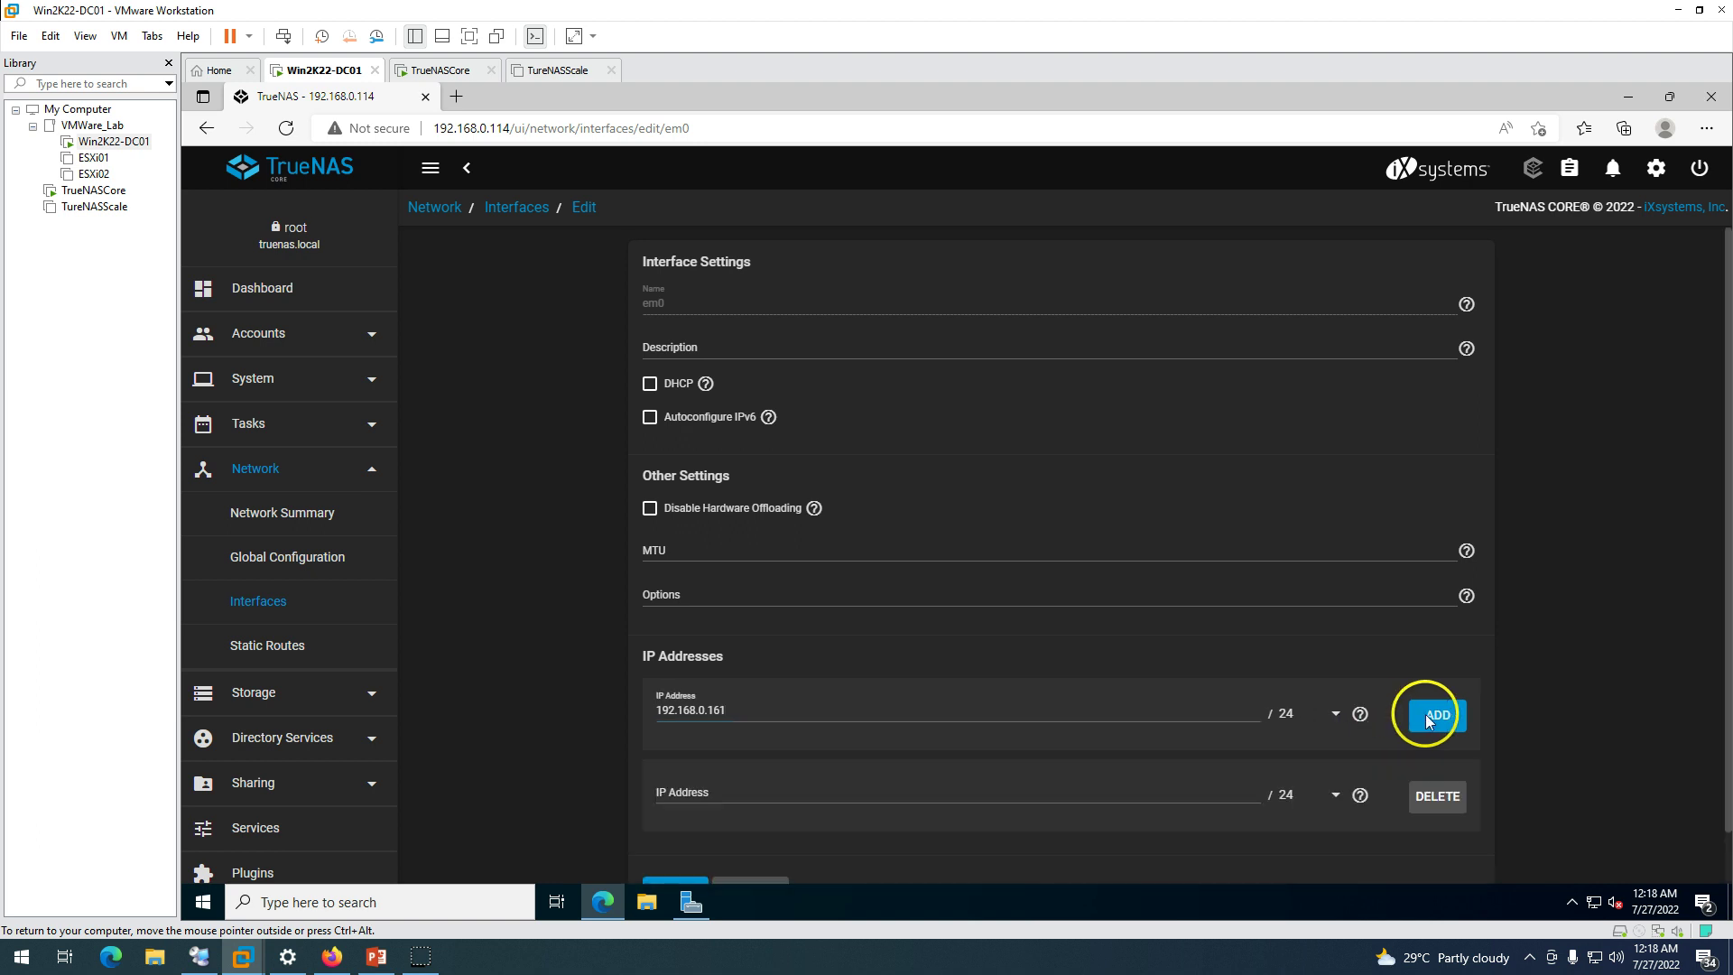
pyautogui.click(1438, 796)
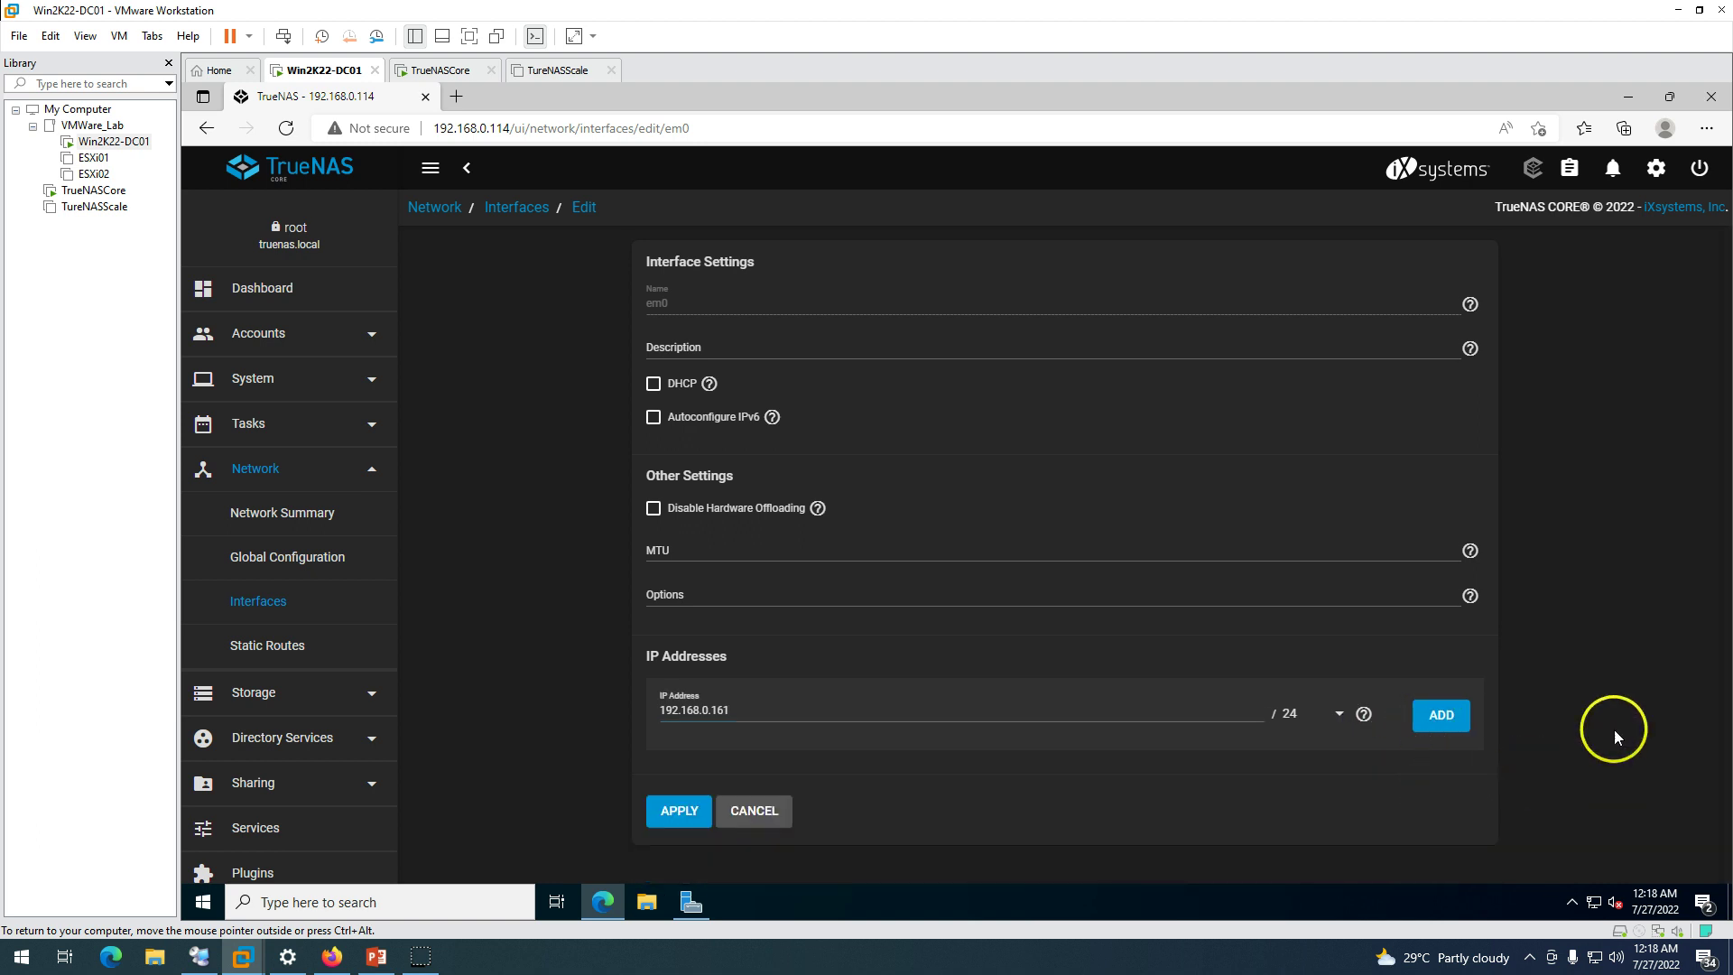
pyautogui.click(675, 809)
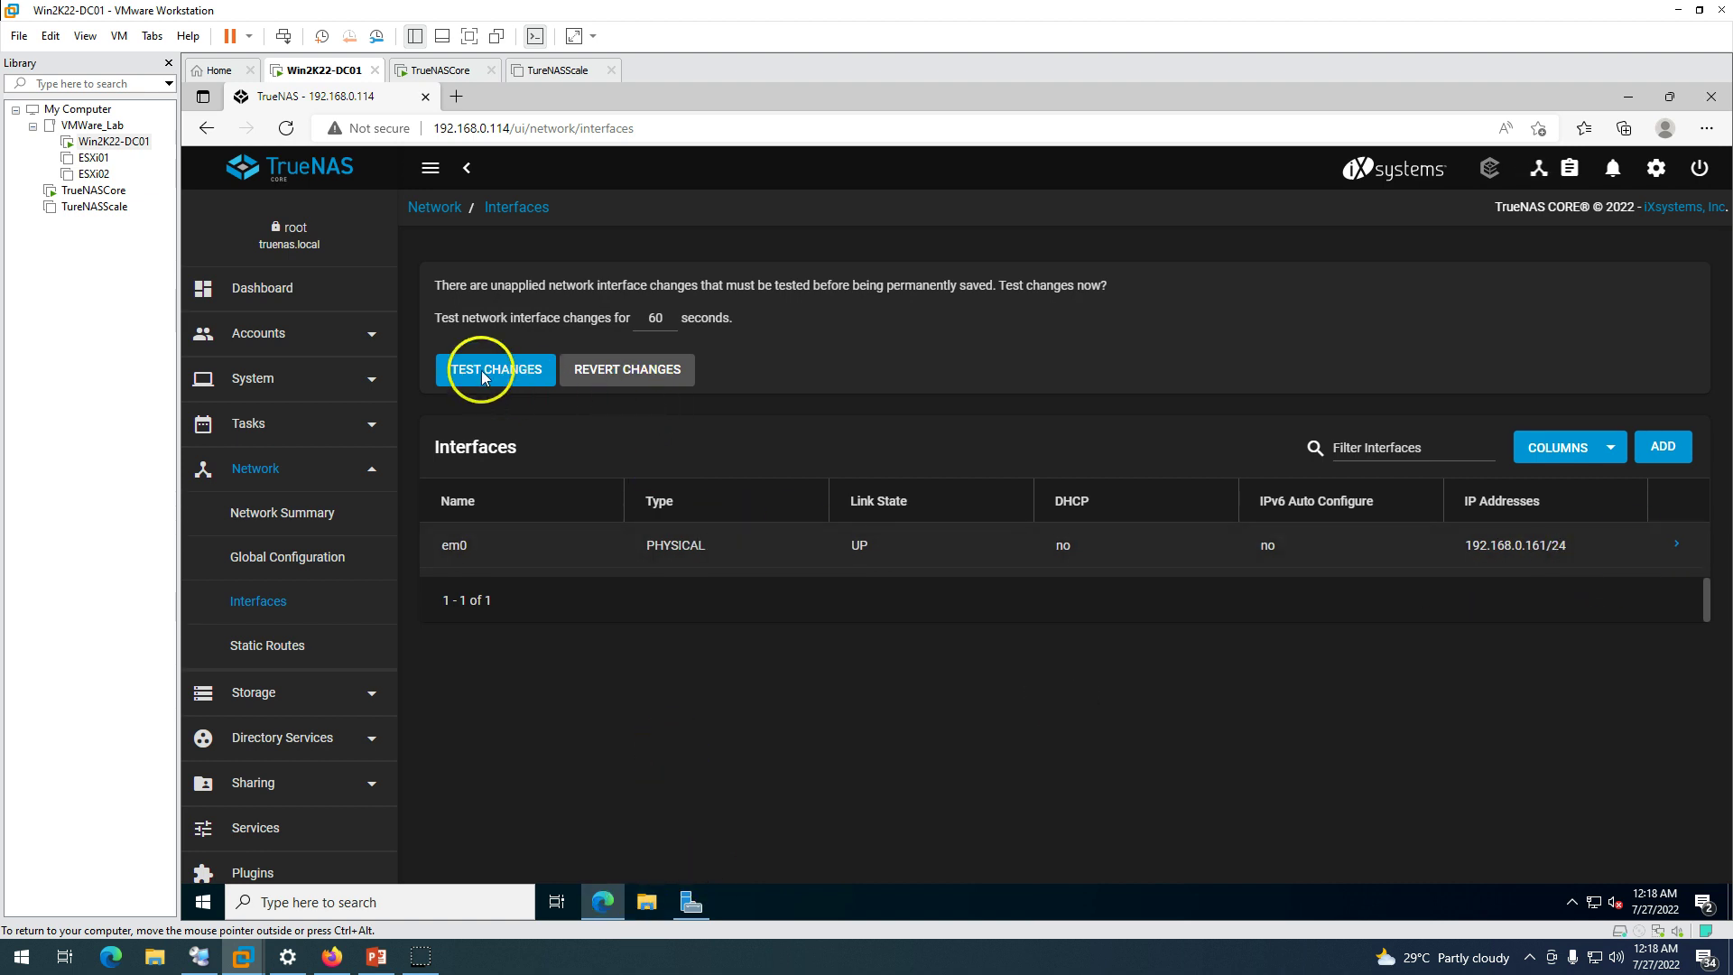
# Confirm the connectivity warning and start the 60-second network change test.
pyautogui.moveTo(449, 315); pyautogui.dragTo(708, 329)
pyautogui.click(708, 329)
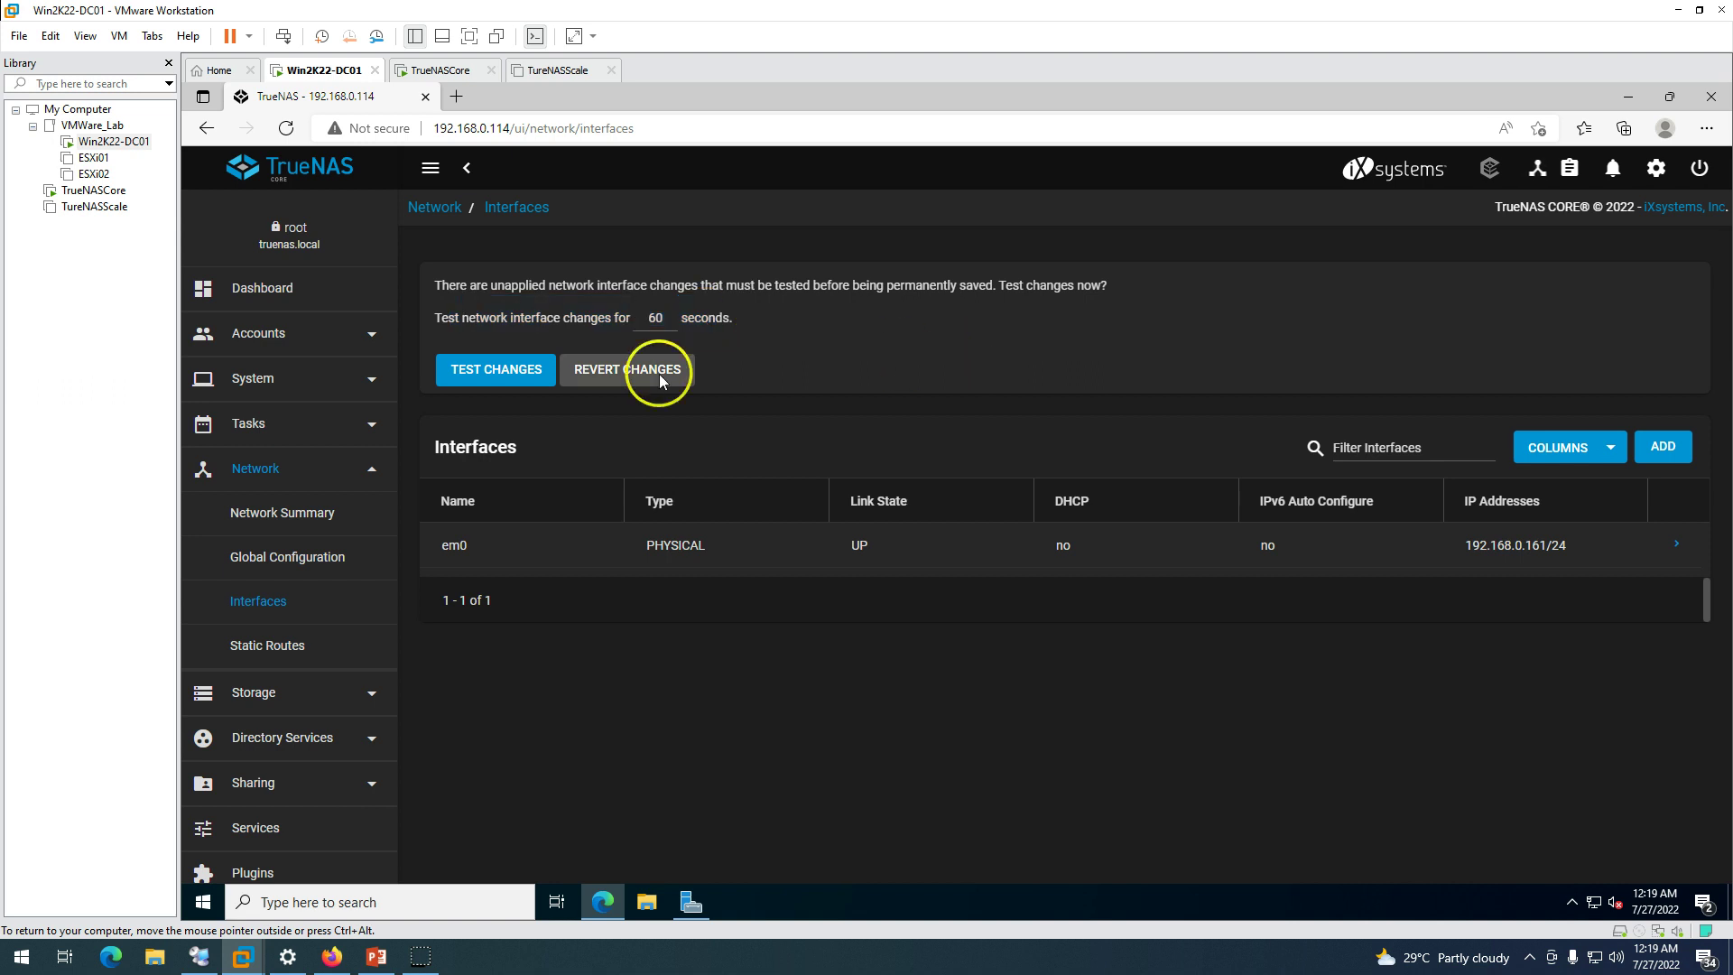
pyautogui.click(497, 370)
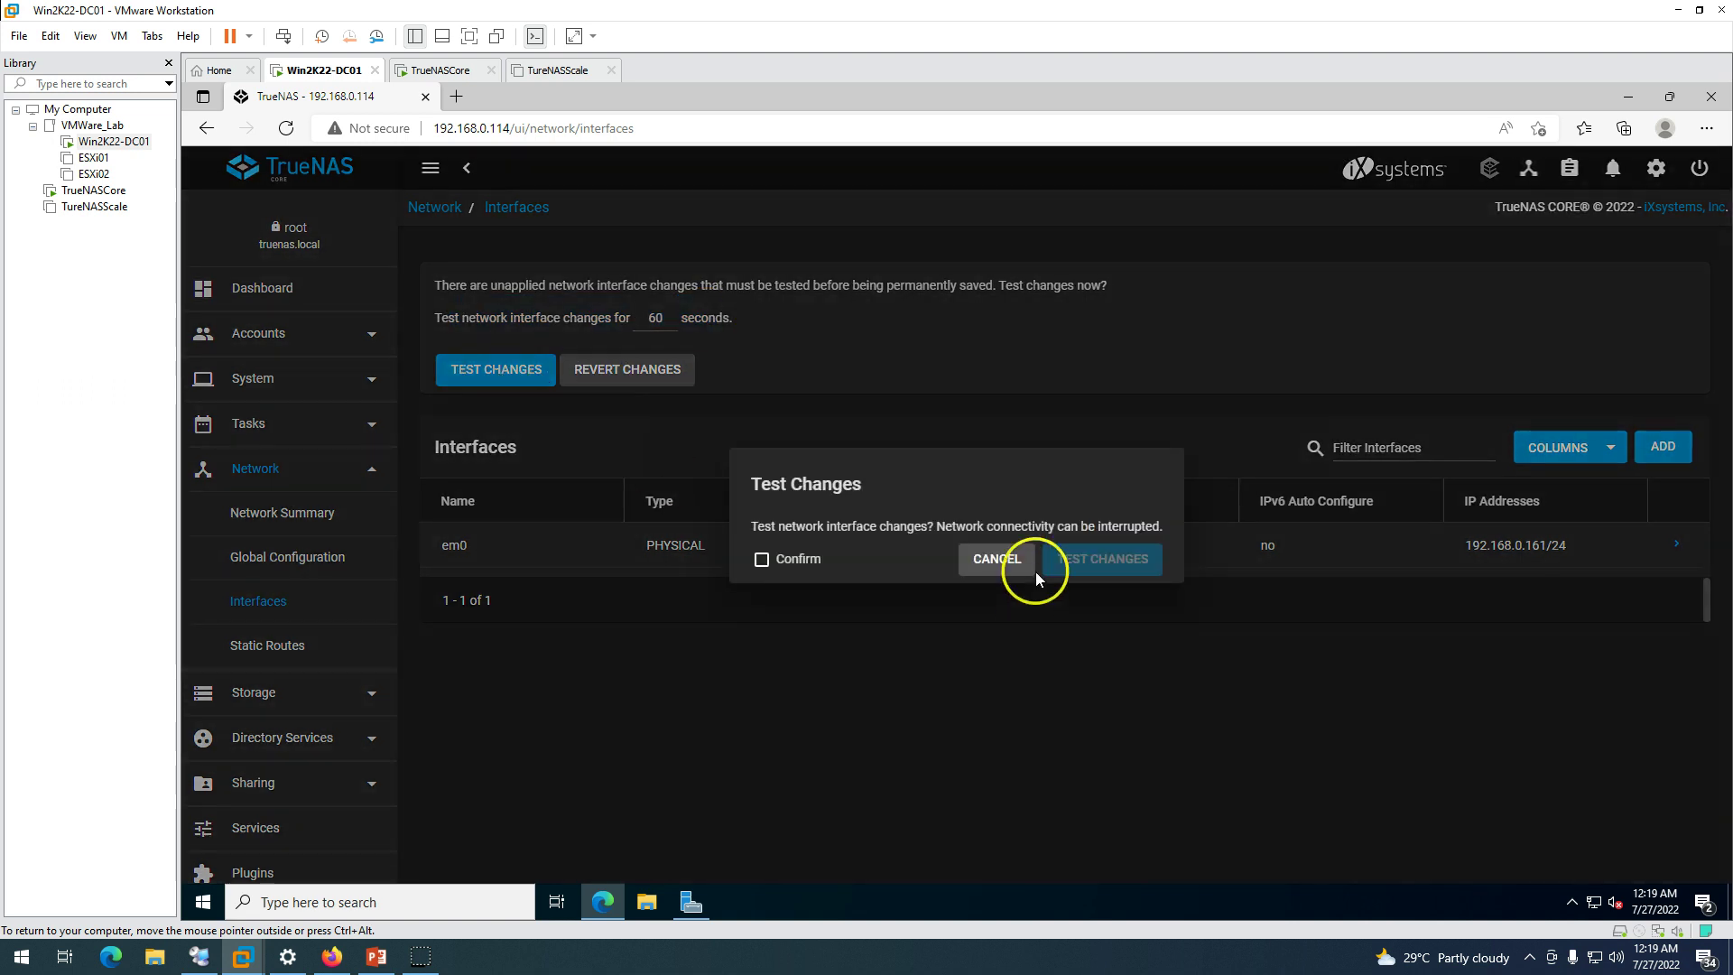
pyautogui.click(767, 559)
pyautogui.click(1108, 567)
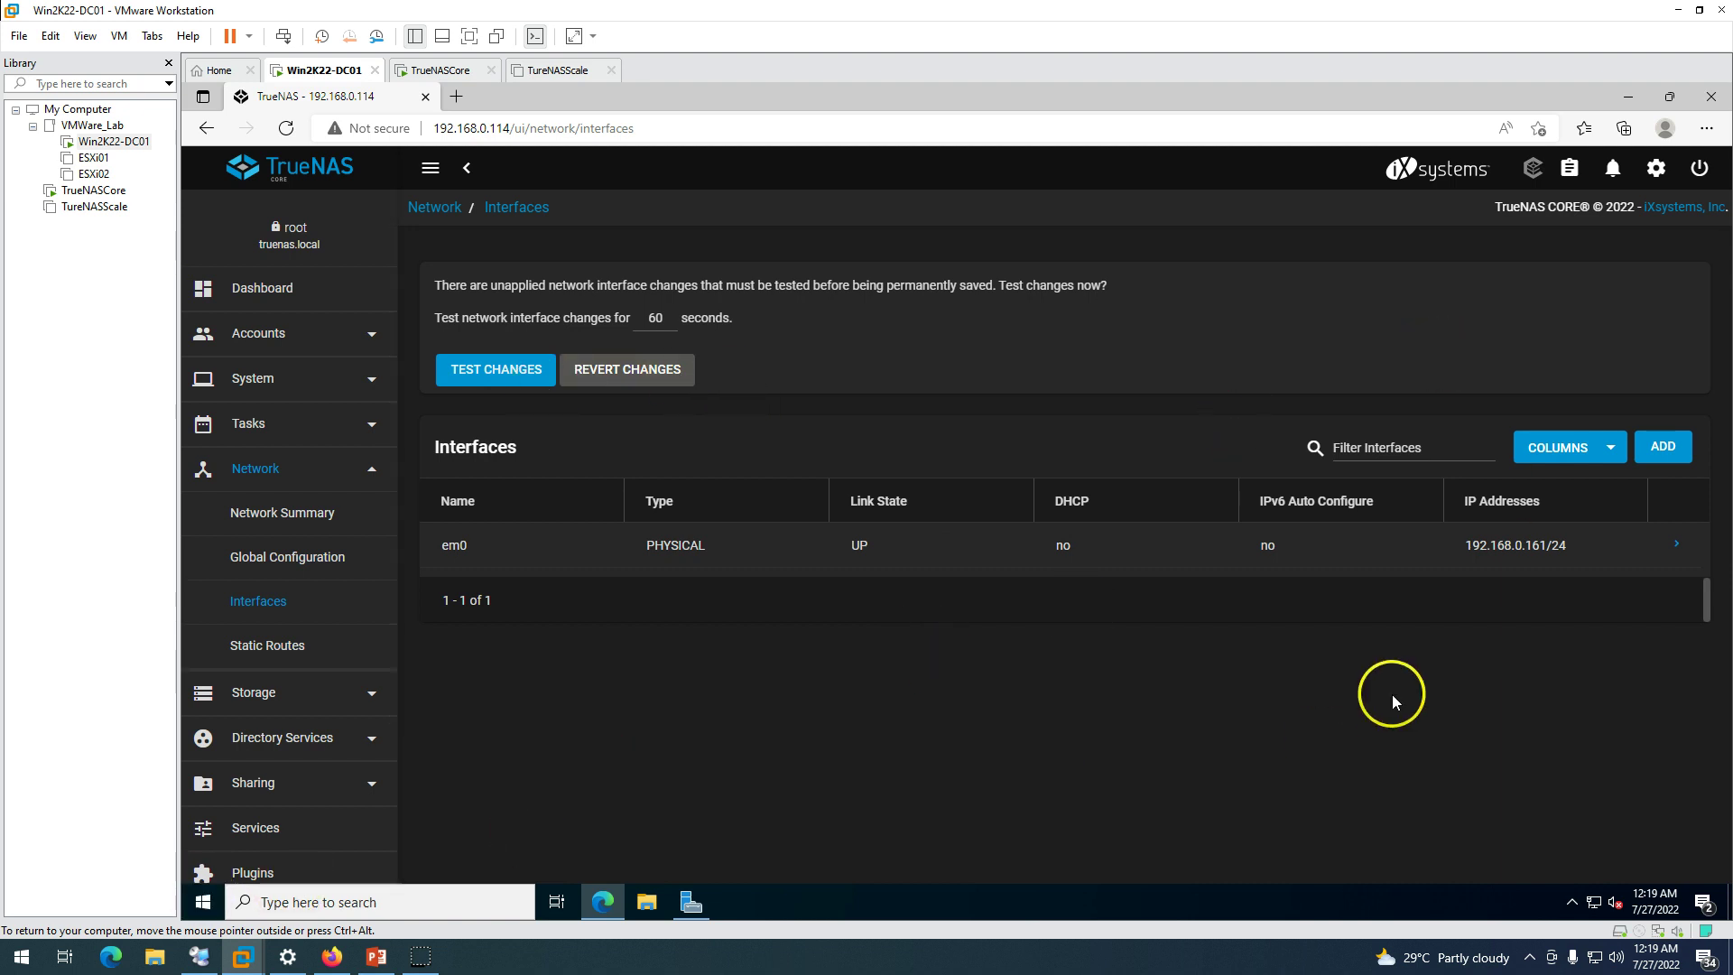
# Check the TrueNAS CORE VM console, then return to the Win2K22-DC01 browser.
pyautogui.click(279, 294)
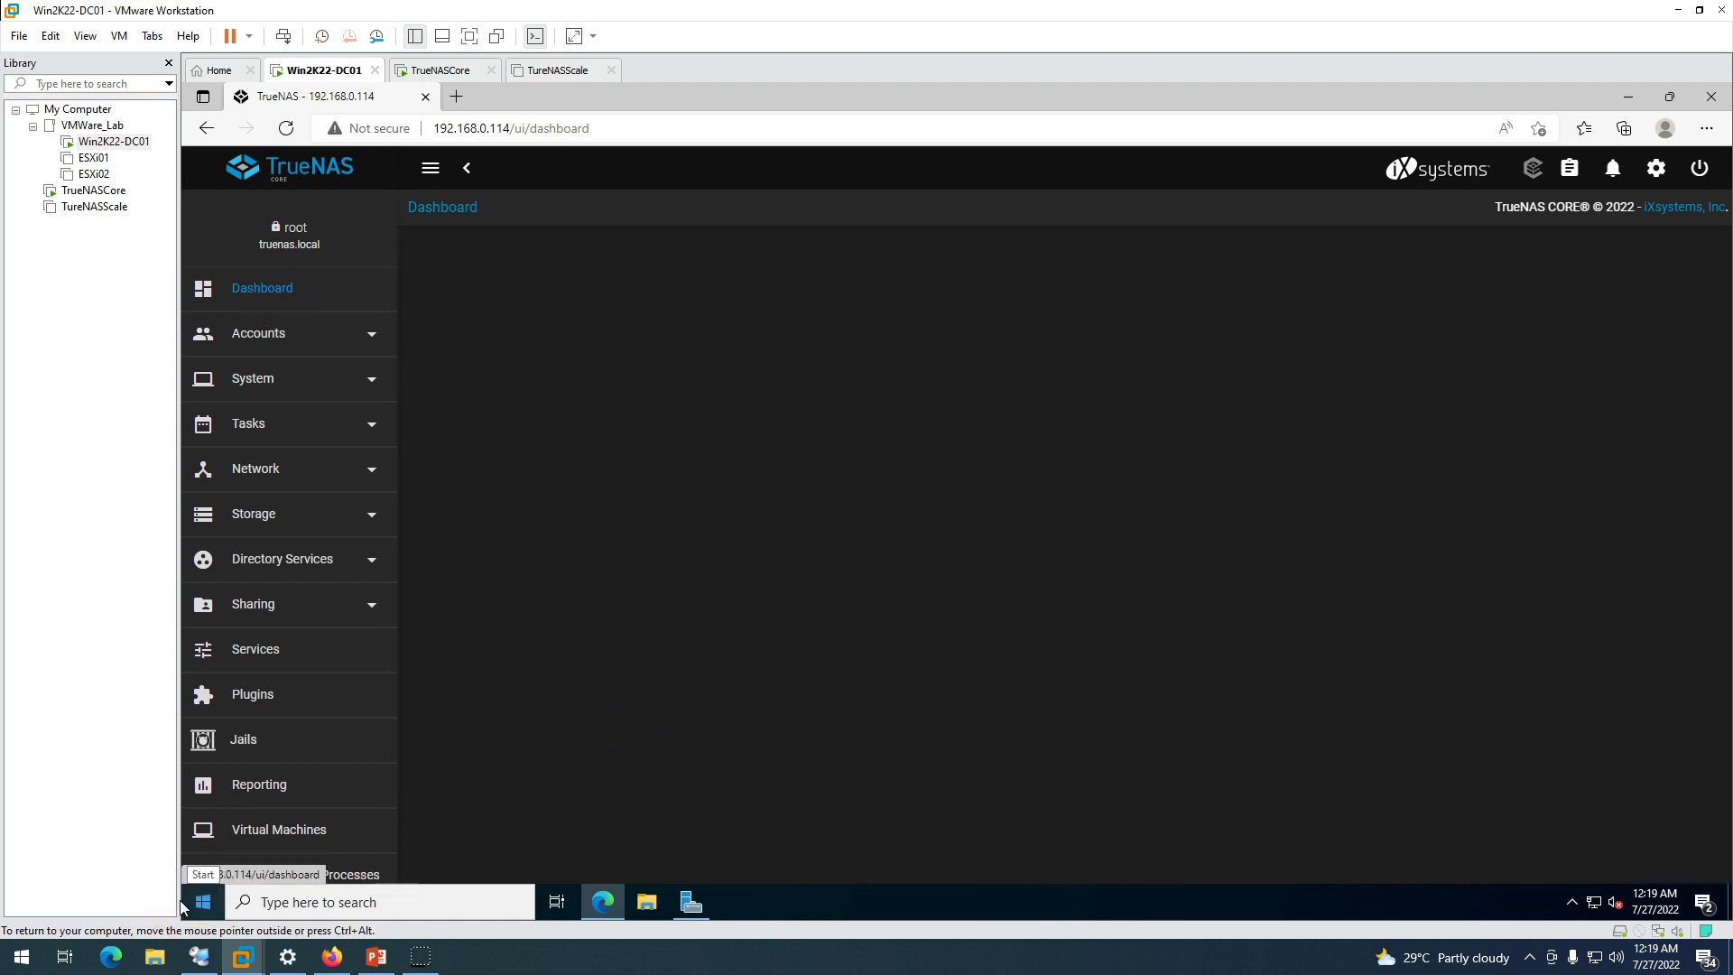
pyautogui.click(443, 72)
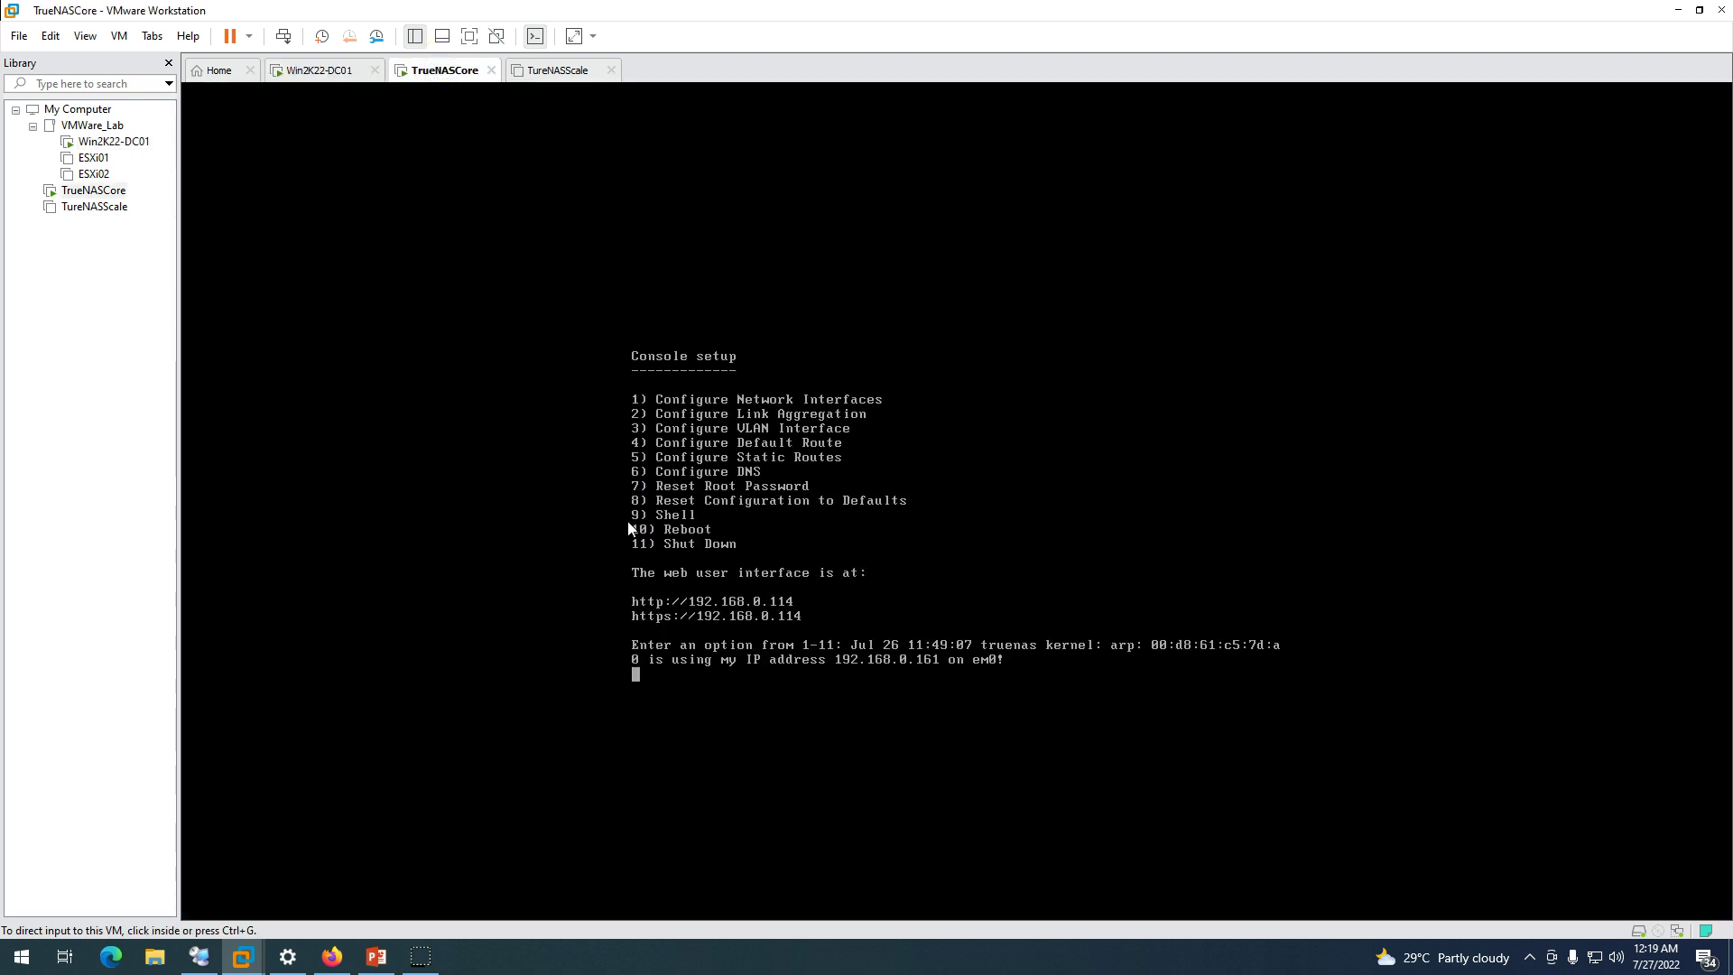
pyautogui.click(767, 665)
pyautogui.click(348, 72)
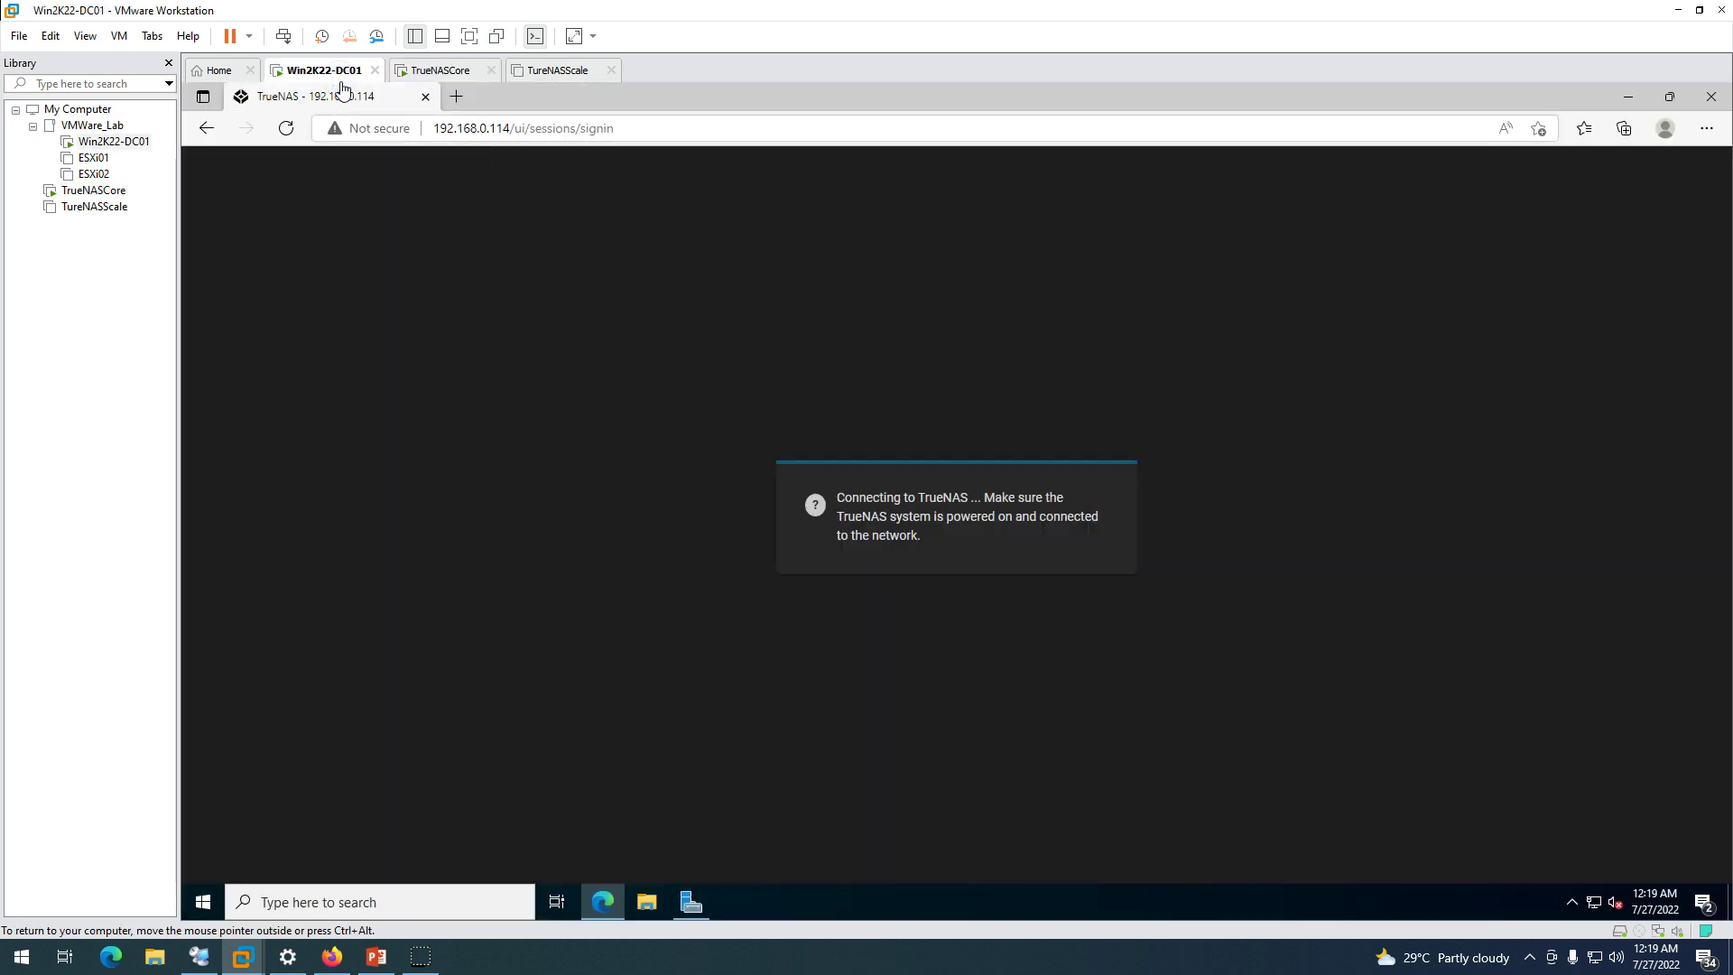
pyautogui.moveTo(615, 128); pyautogui.dragTo(489, 128)
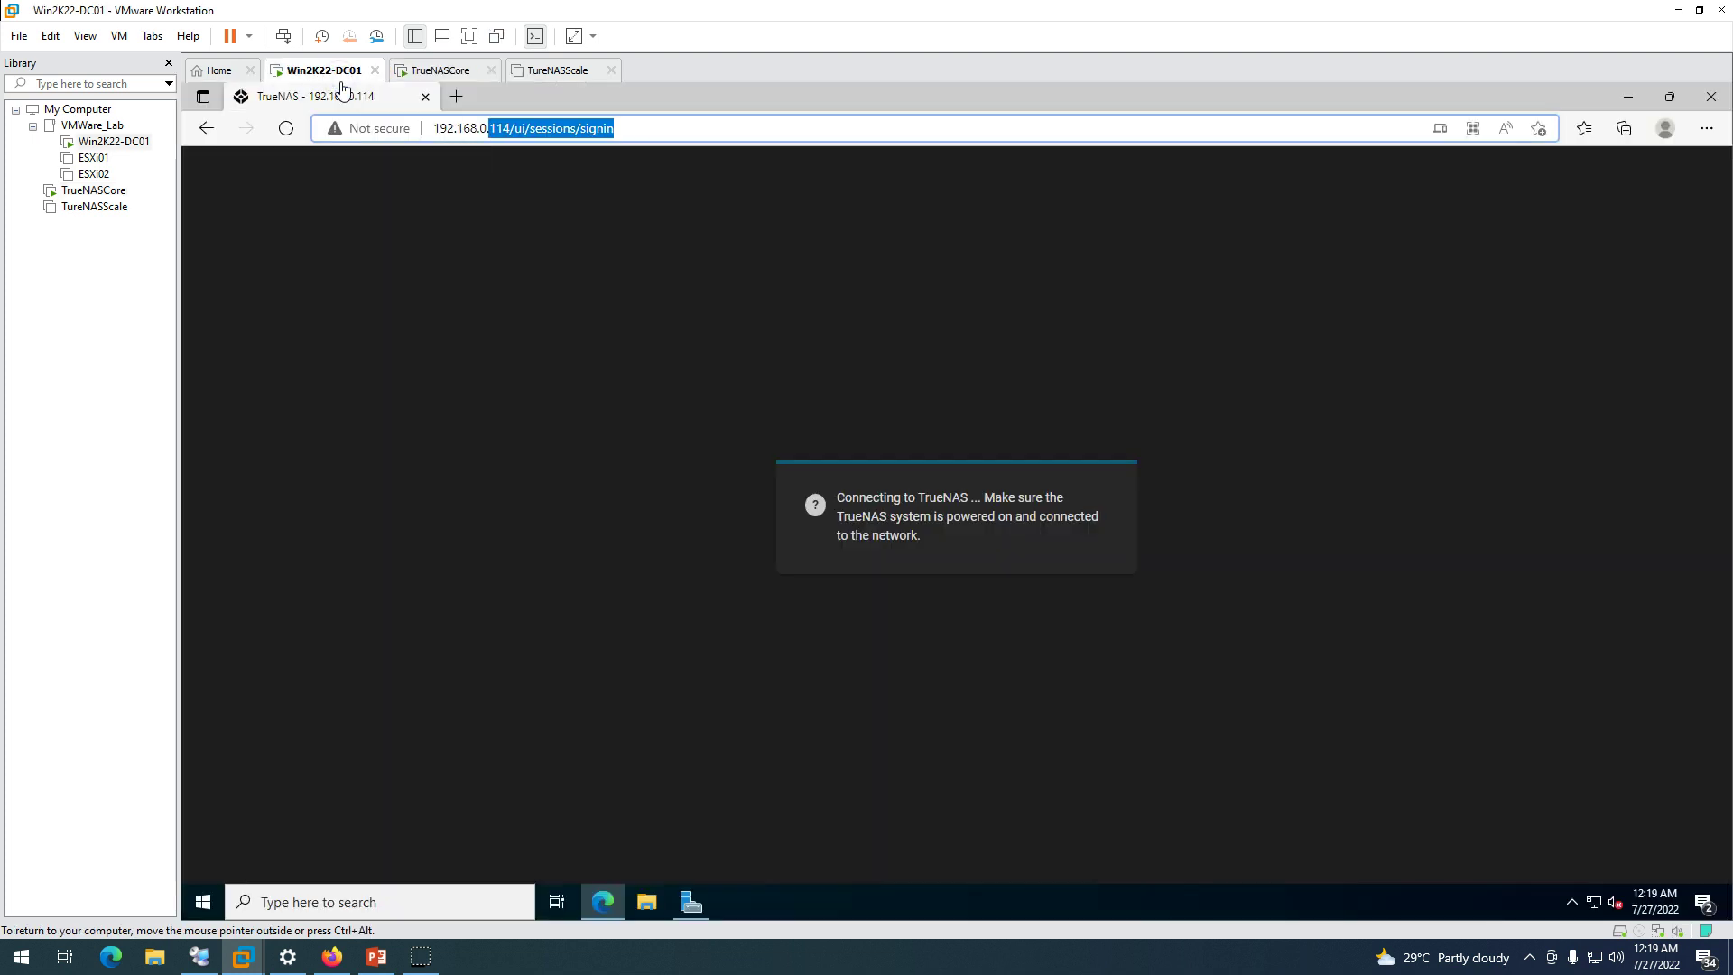
pyautogui.write('161')
pyautogui.press('Return')
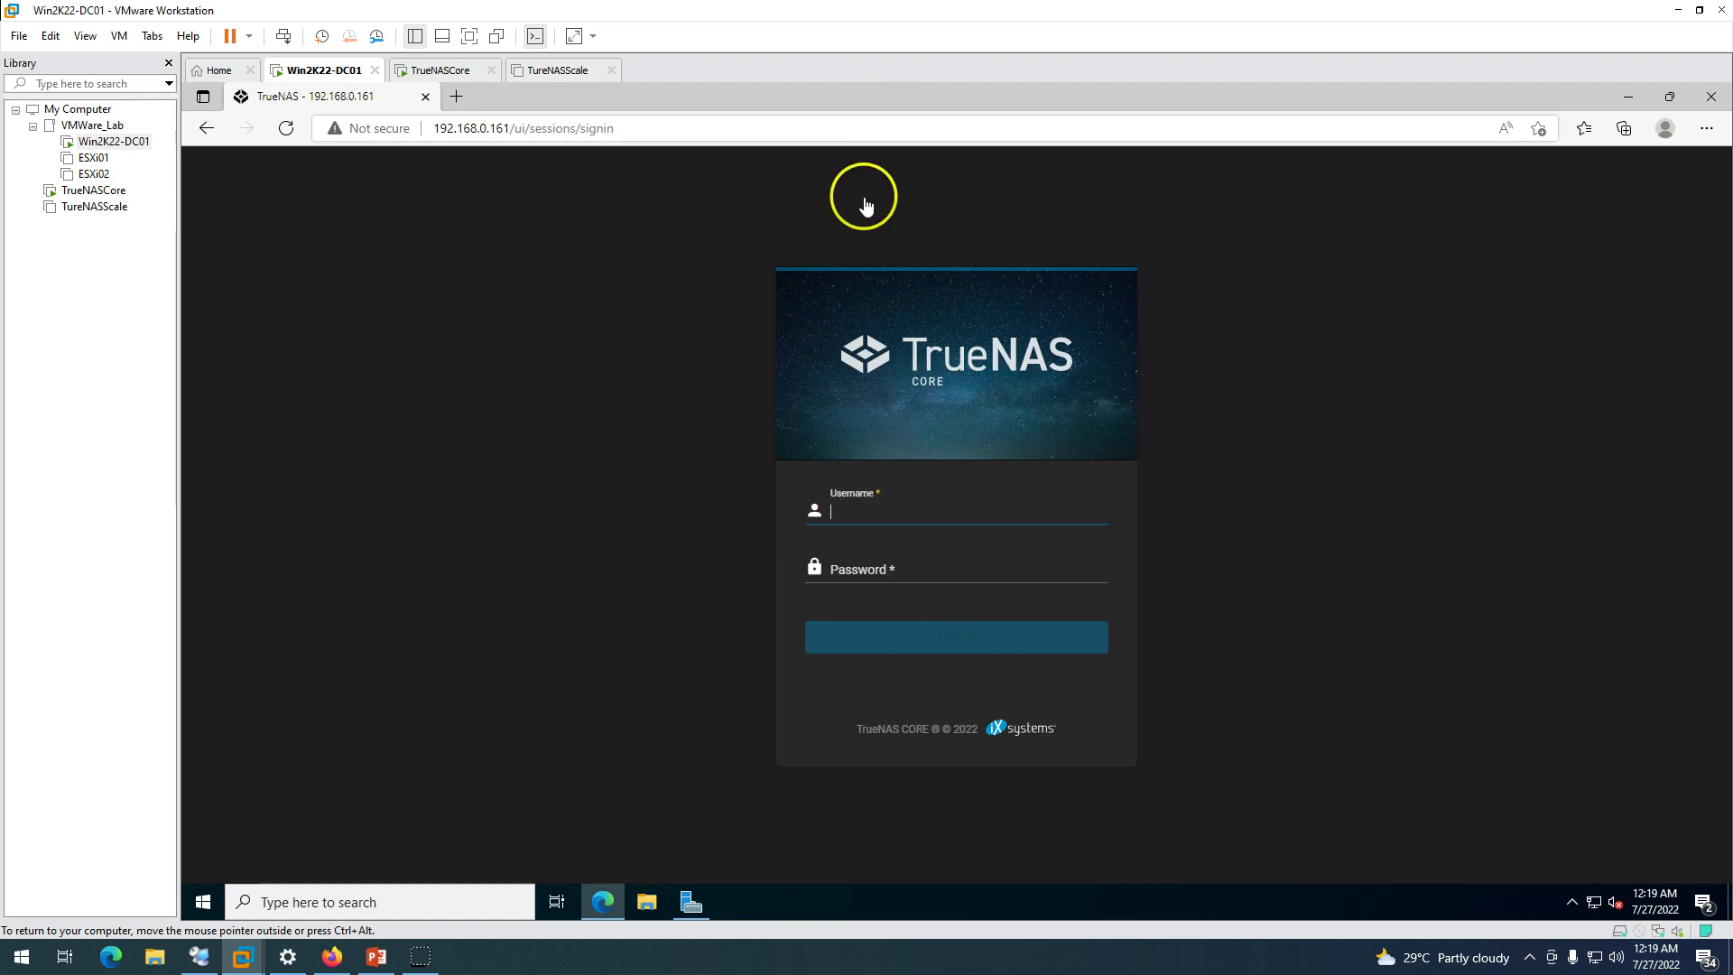
pyautogui.write('root')
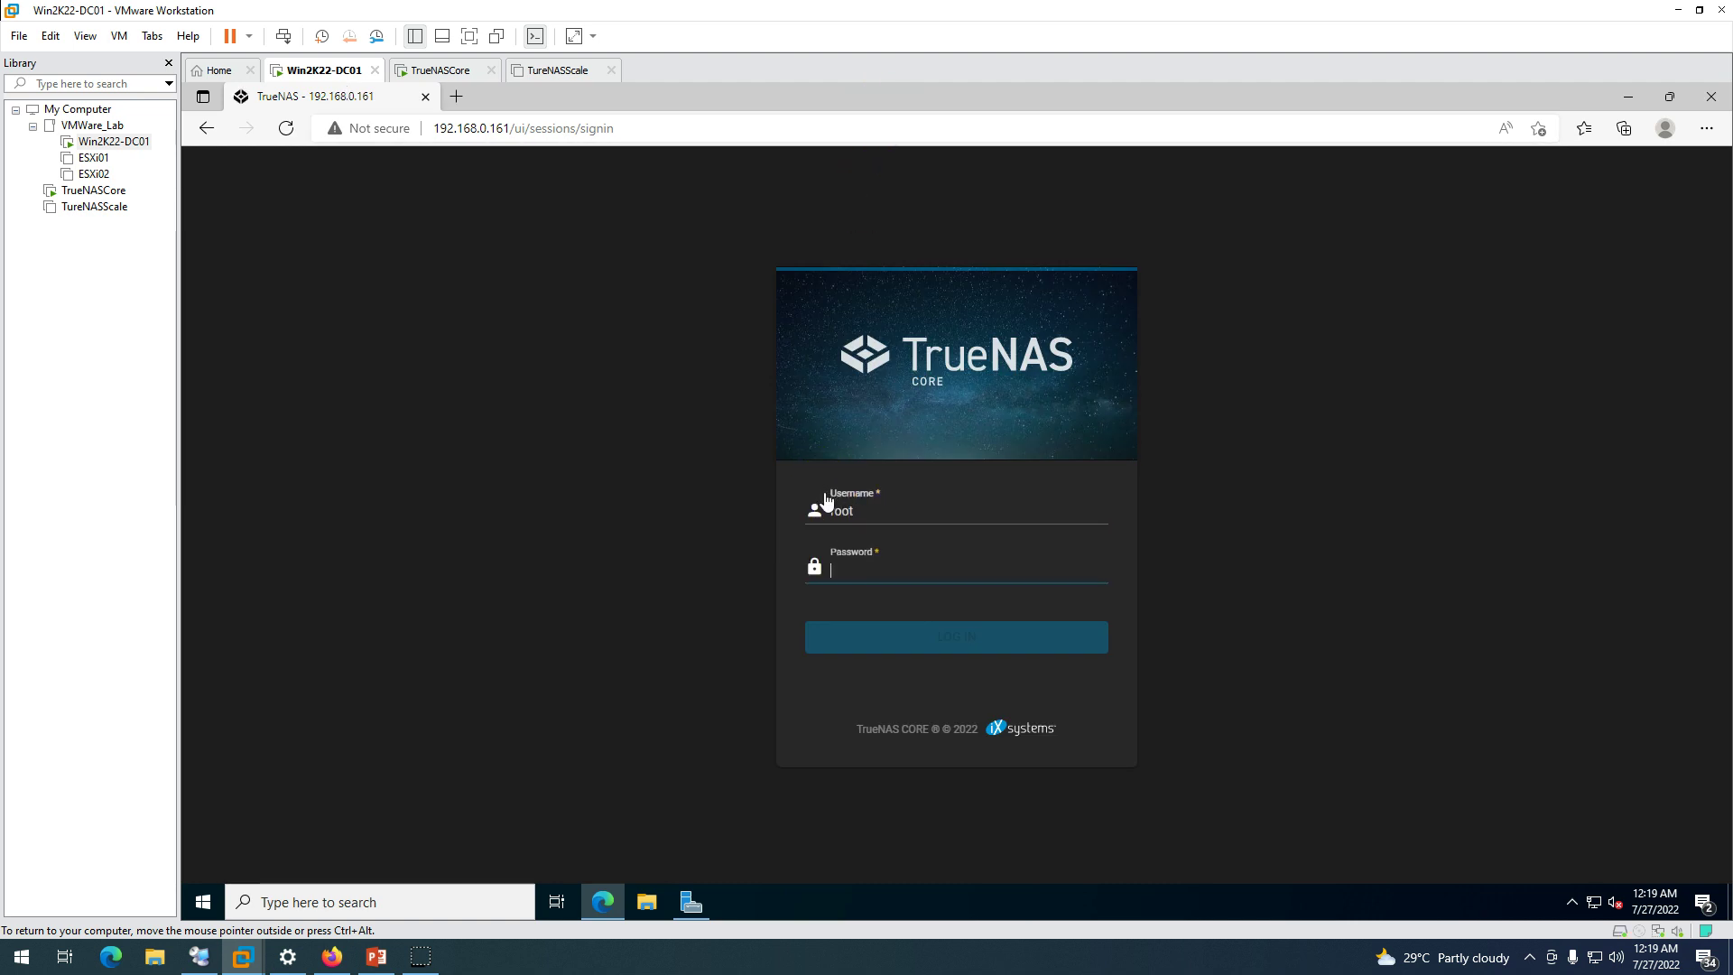
pyautogui.write('•')
pyautogui.press('Return')
pyautogui.click(1582, 167)
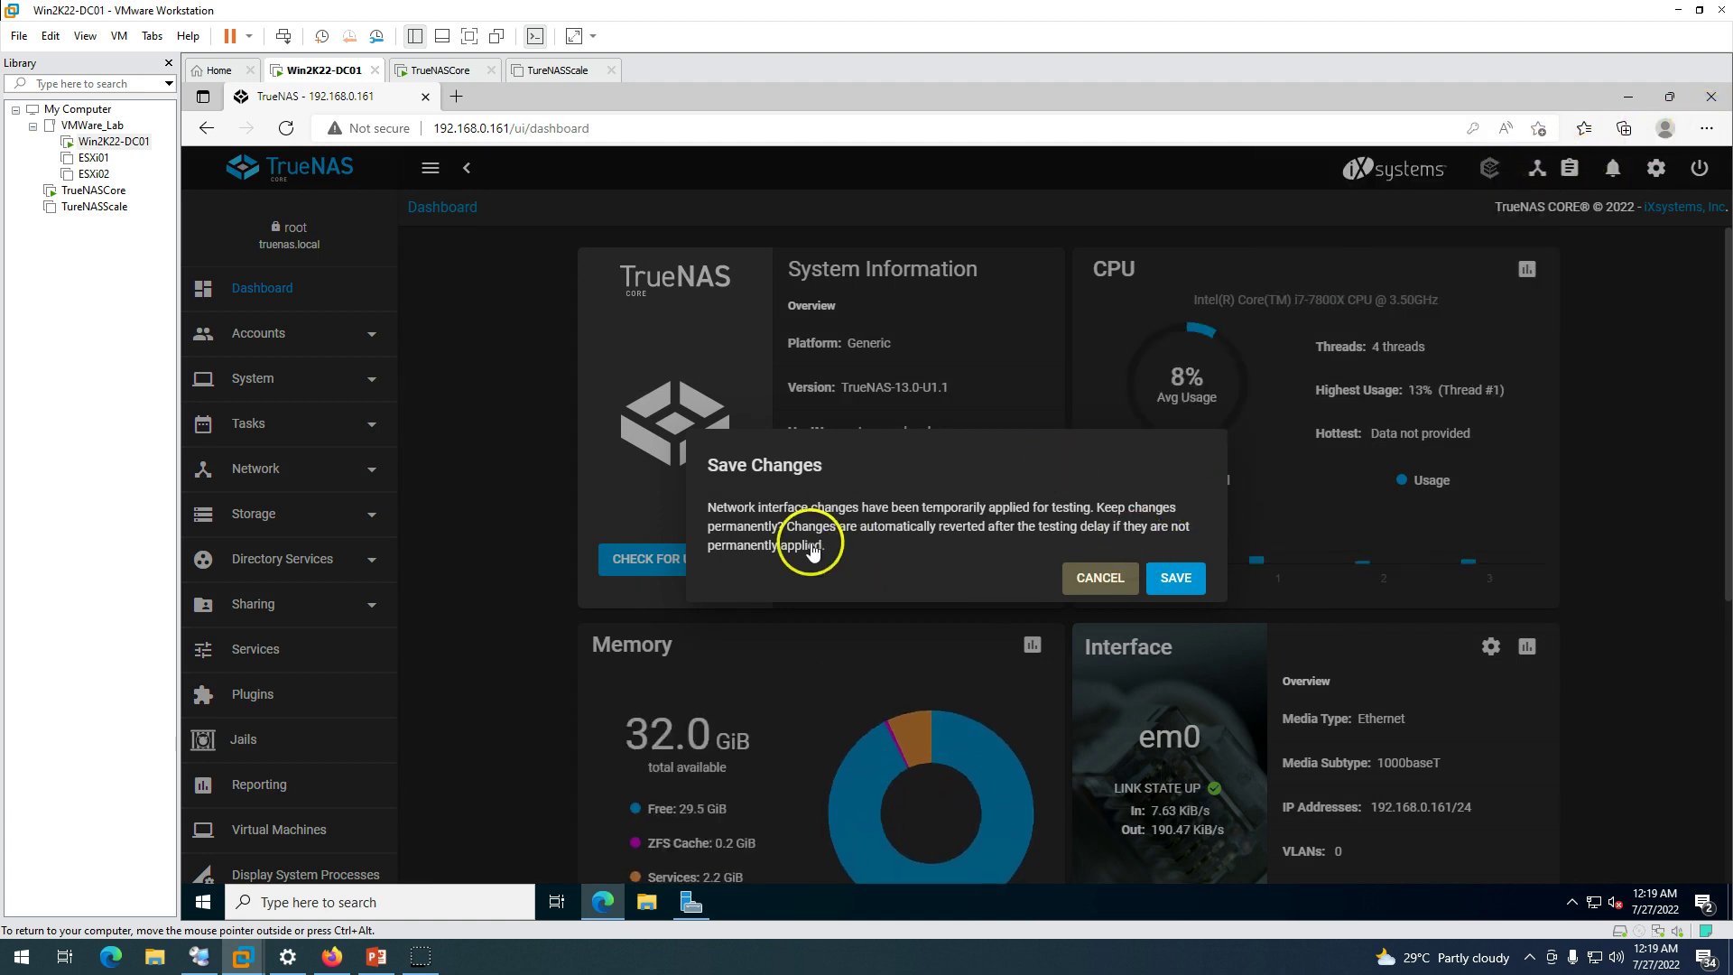
pyautogui.click(1105, 580)
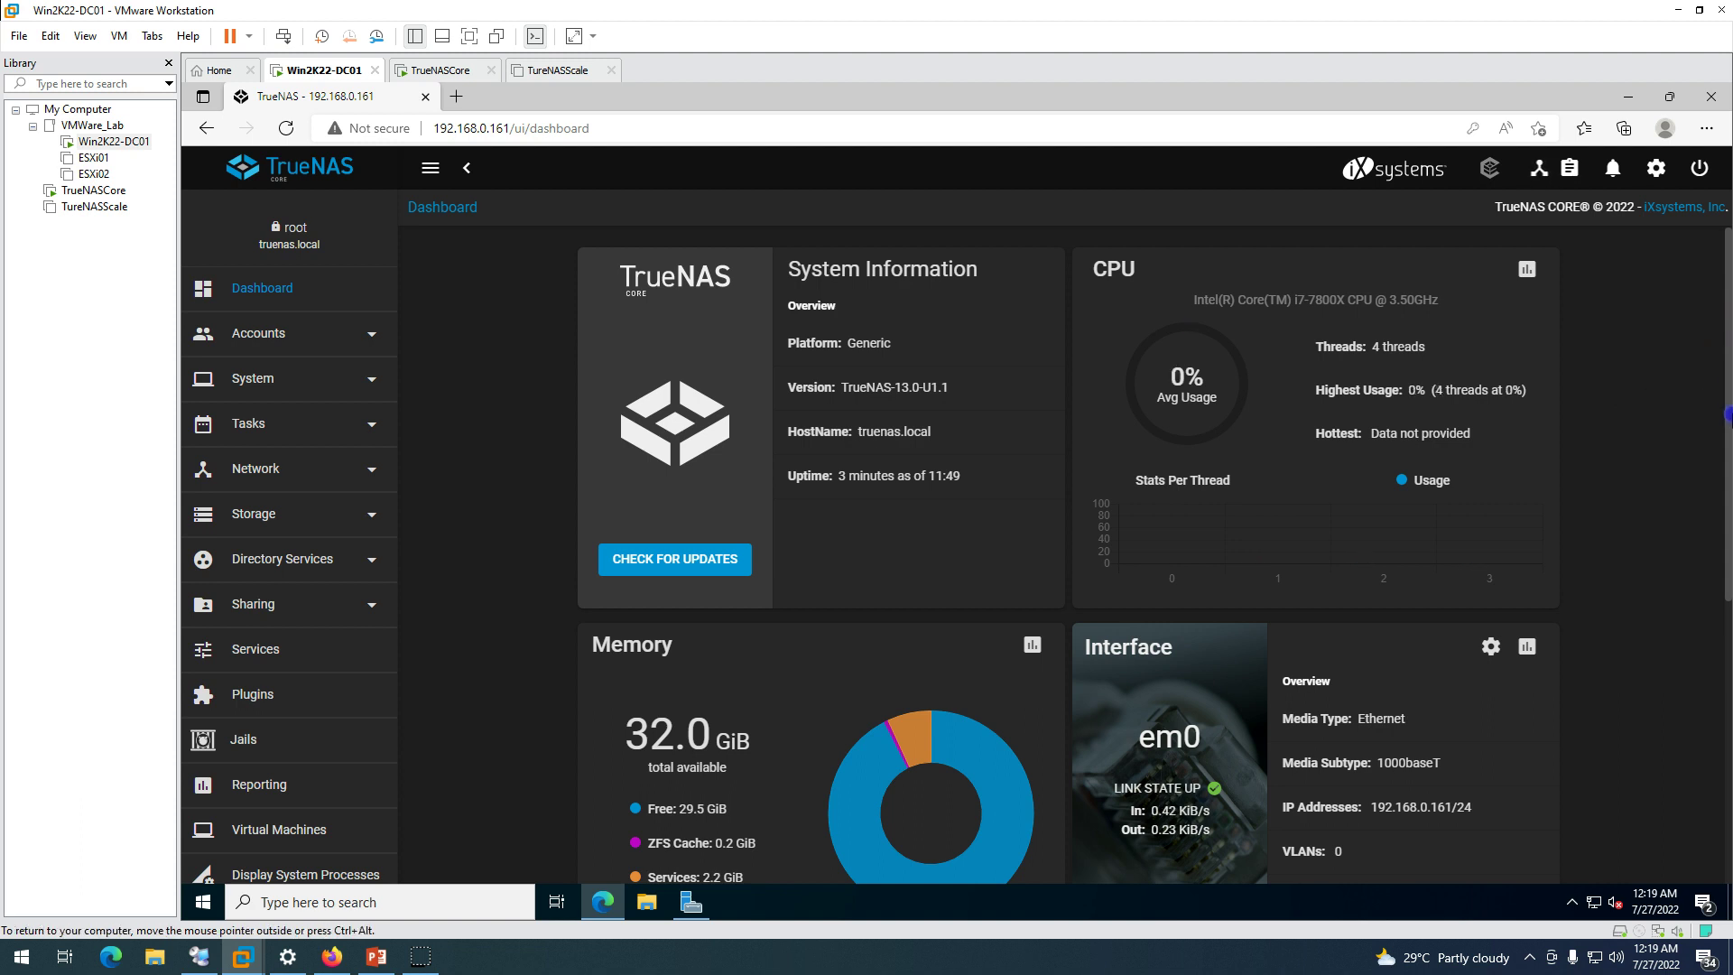
pyautogui.moveTo(1478, 809); pyautogui.dragTo(1282, 805)
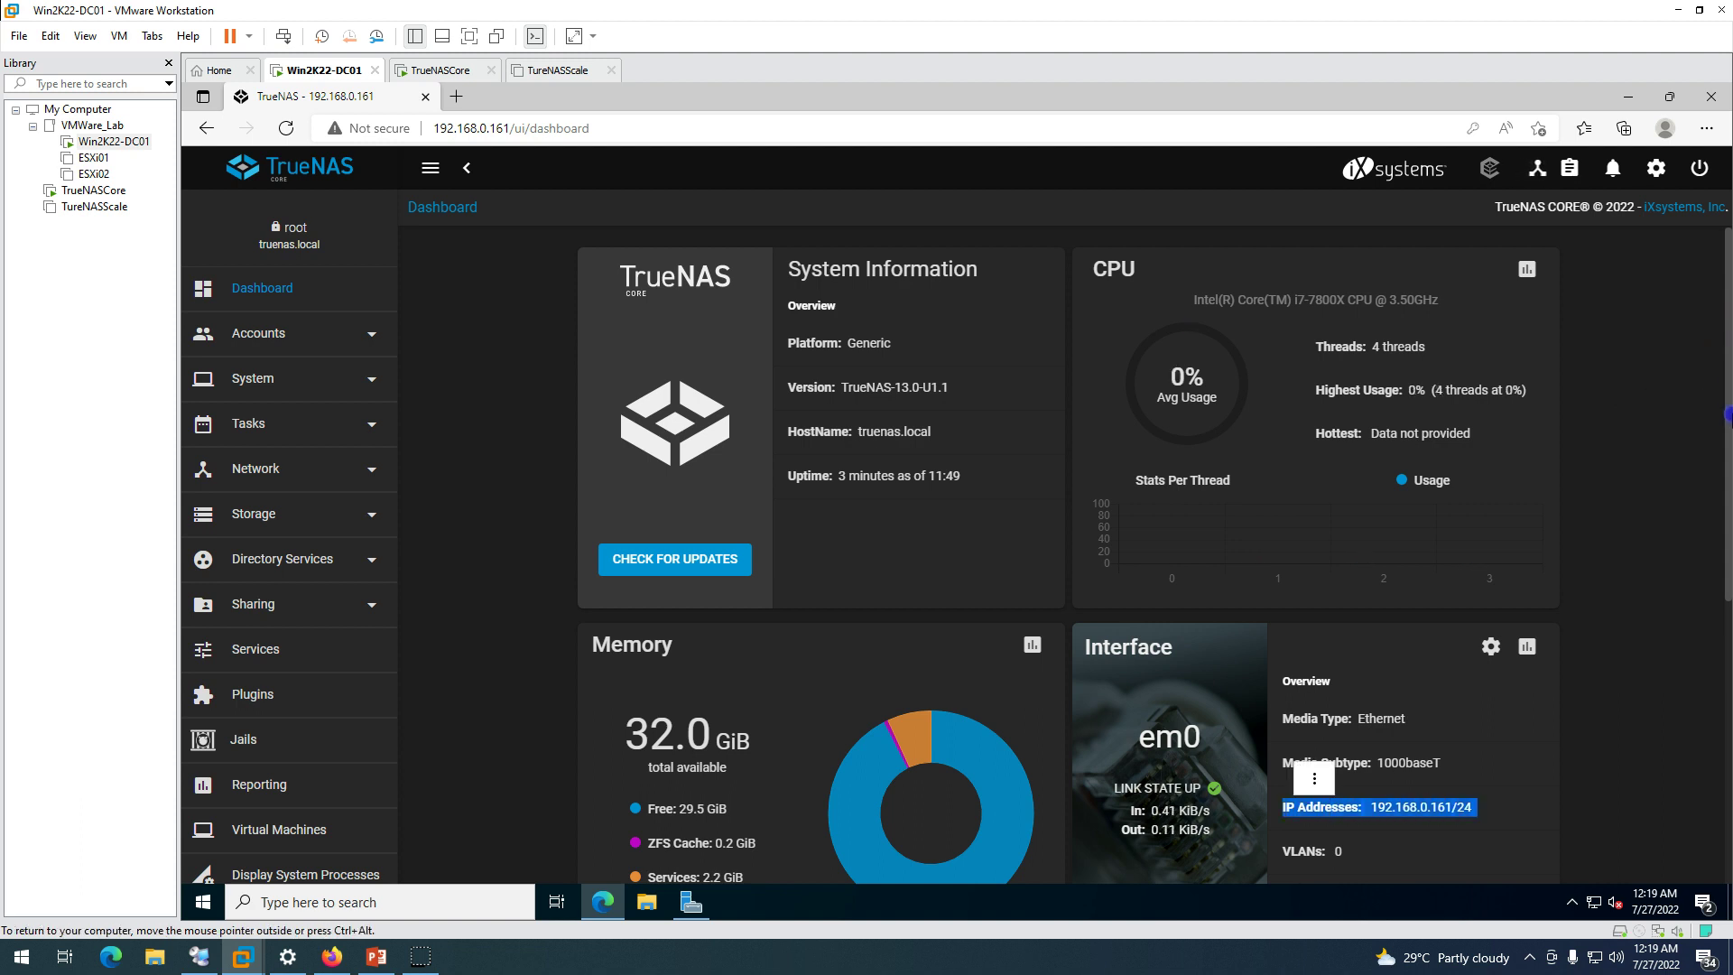
pyautogui.click(1354, 685)
pyautogui.scroll(-5, 1728, 416)
pyautogui.scroll(5, 1728, 418)
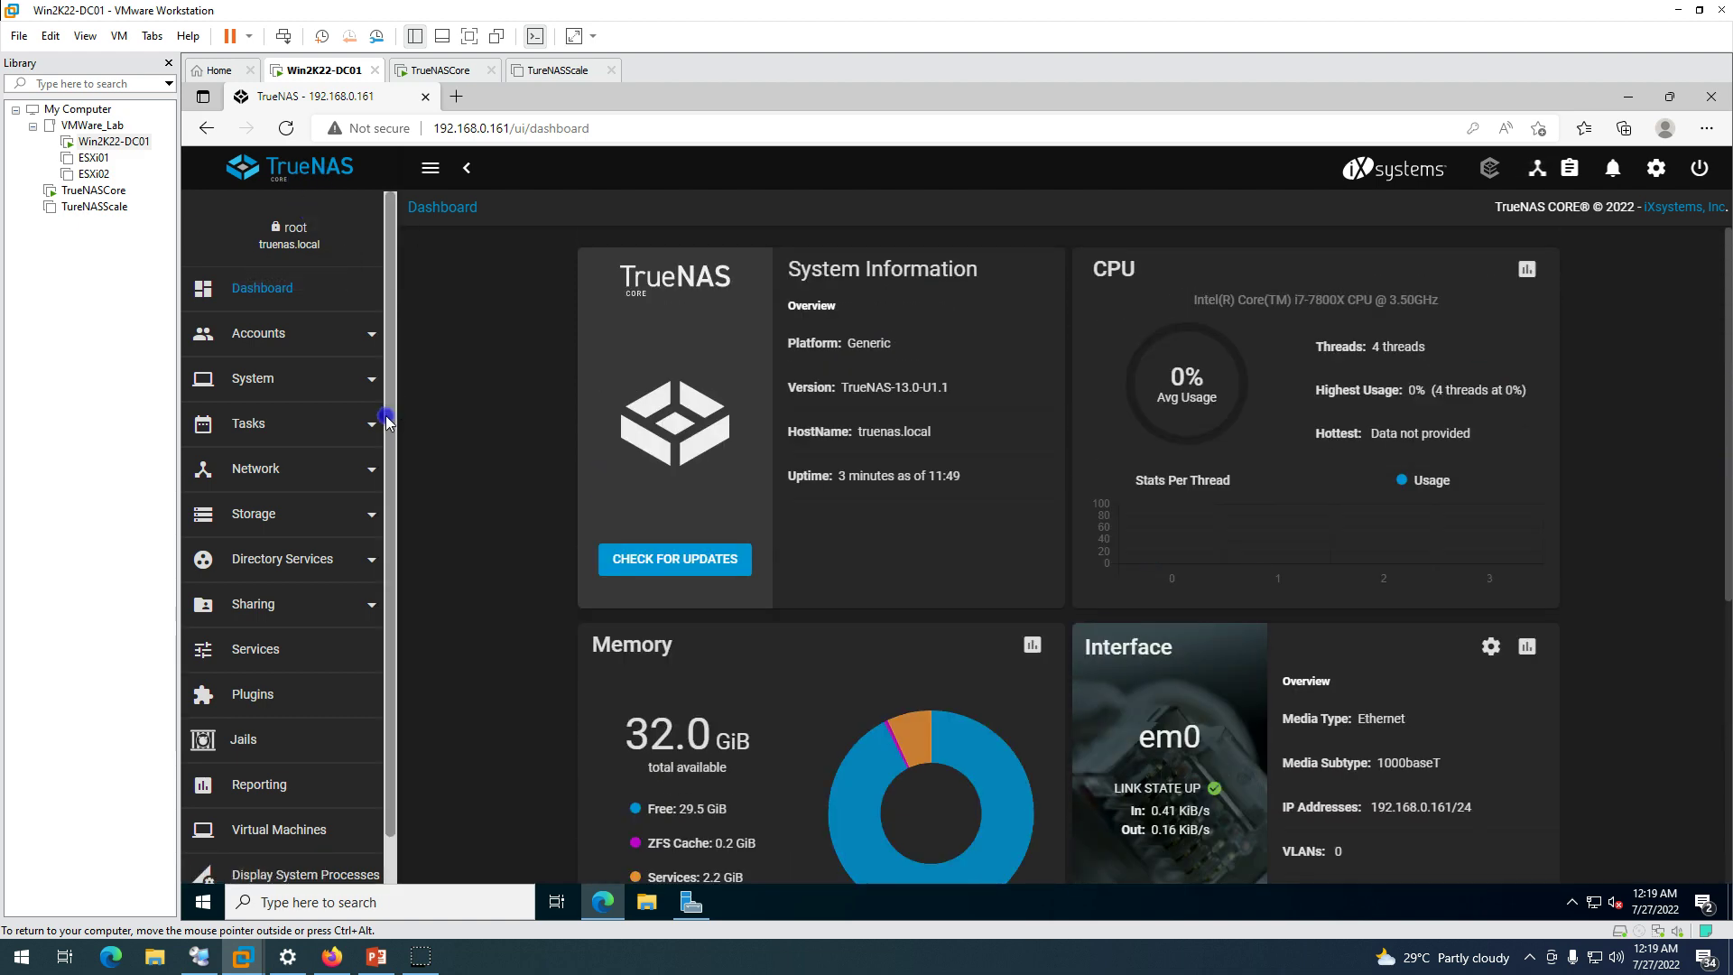
pyautogui.scroll(-1, 388, 600)
pyautogui.scroll(1, 390, 613)
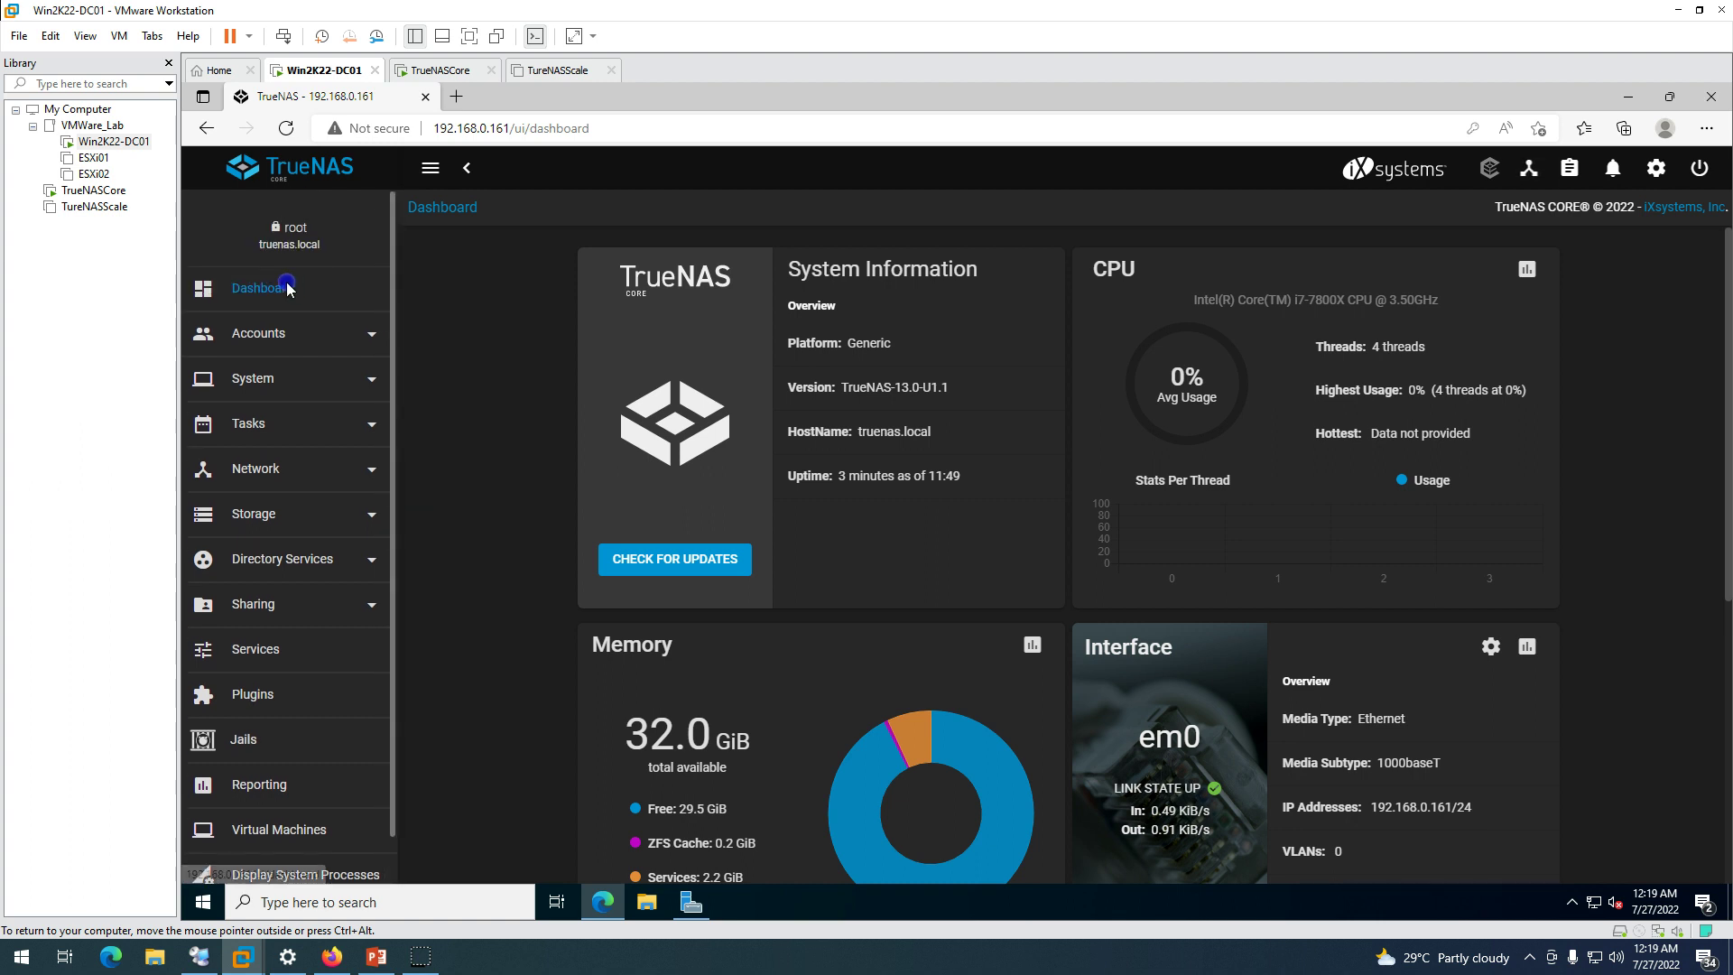
pyautogui.click(270, 334)
pyautogui.click(273, 335)
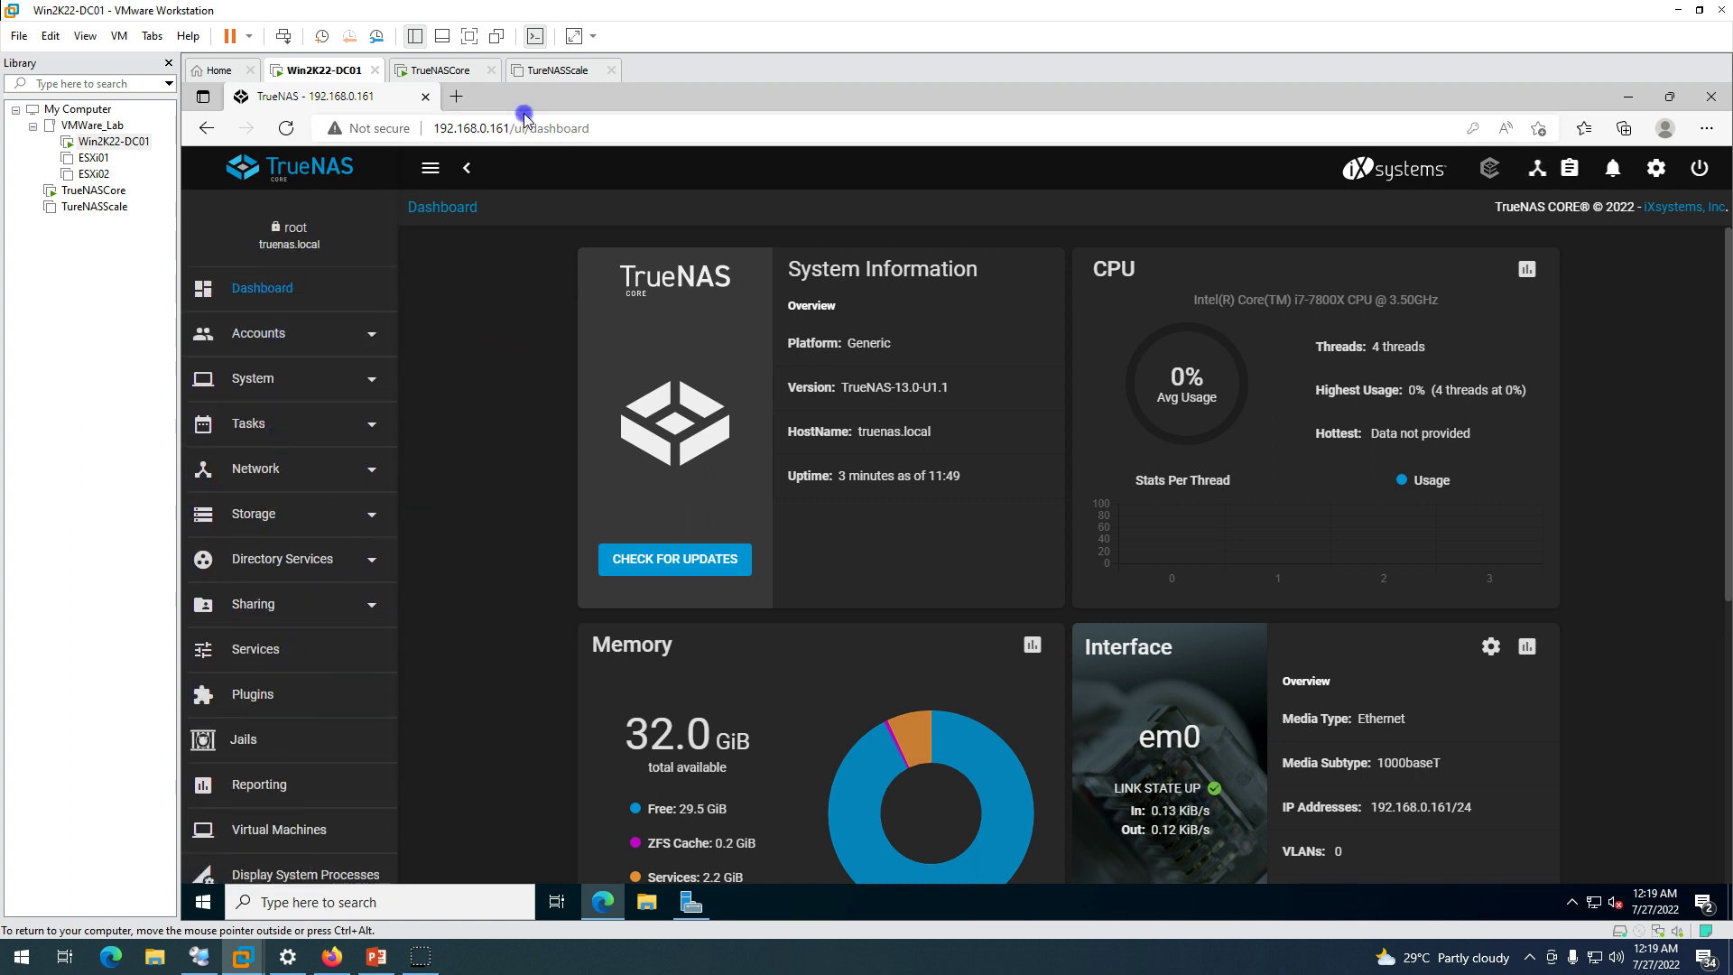
# Open the TureNASScale VM's hardware settings and raise memory to 32 GB.
pyautogui.click(428, 72)
pyautogui.click(545, 70)
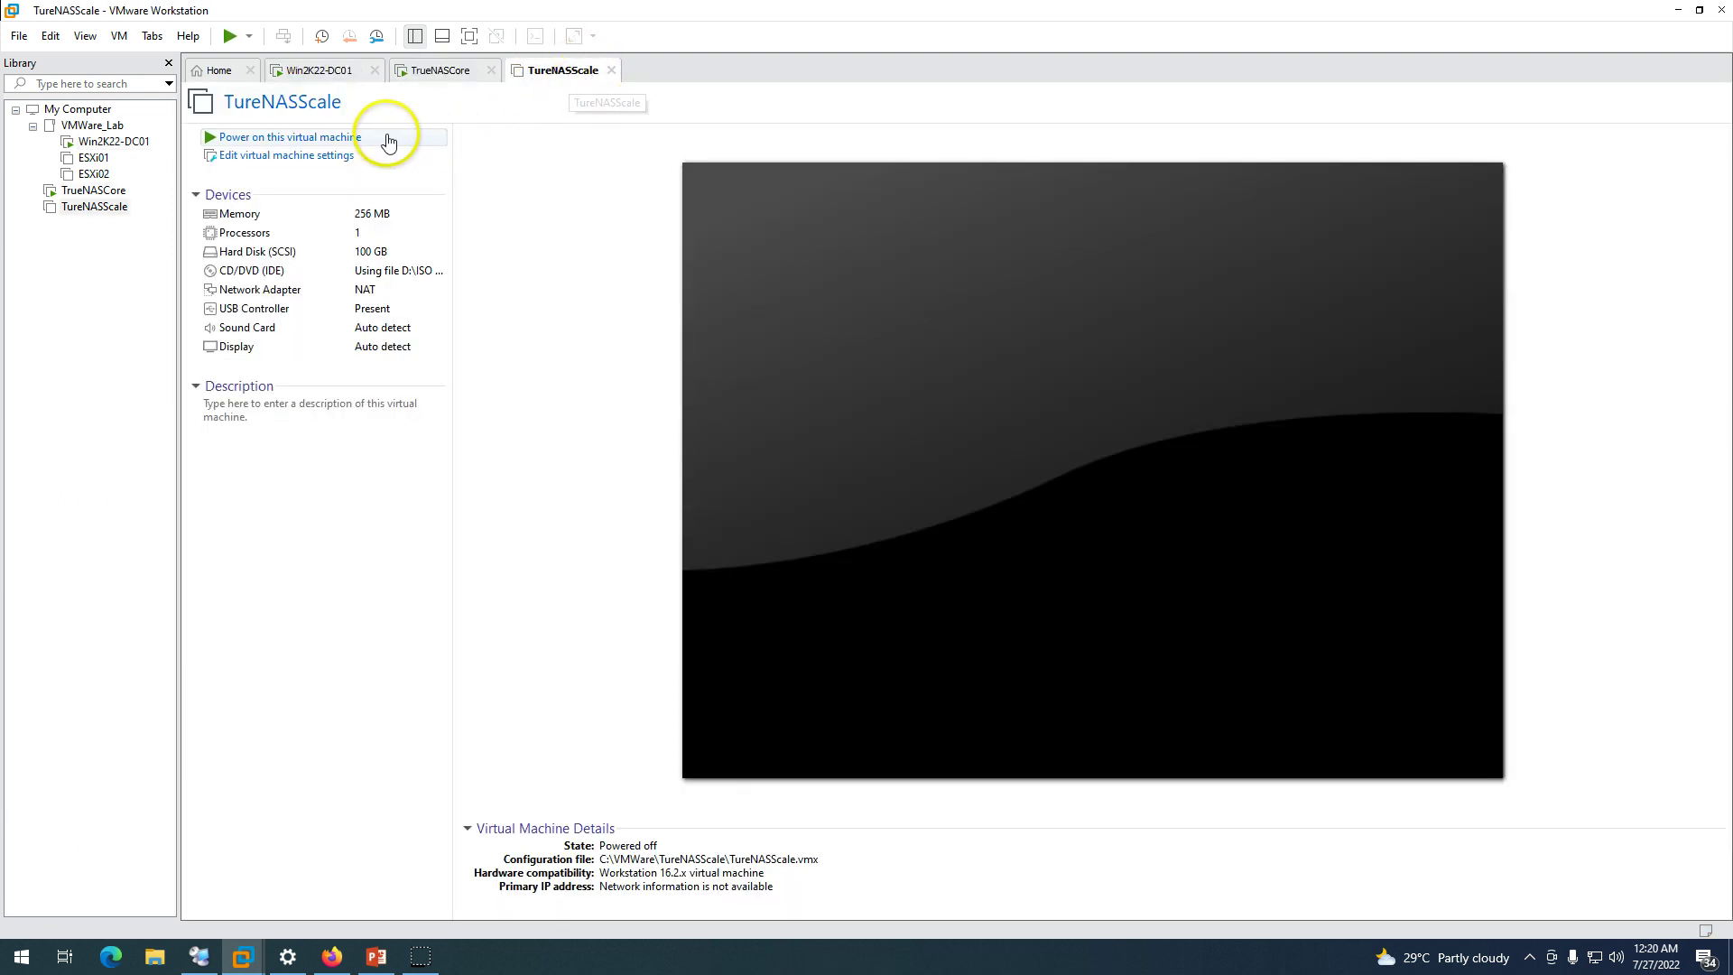
pyautogui.click(315, 158)
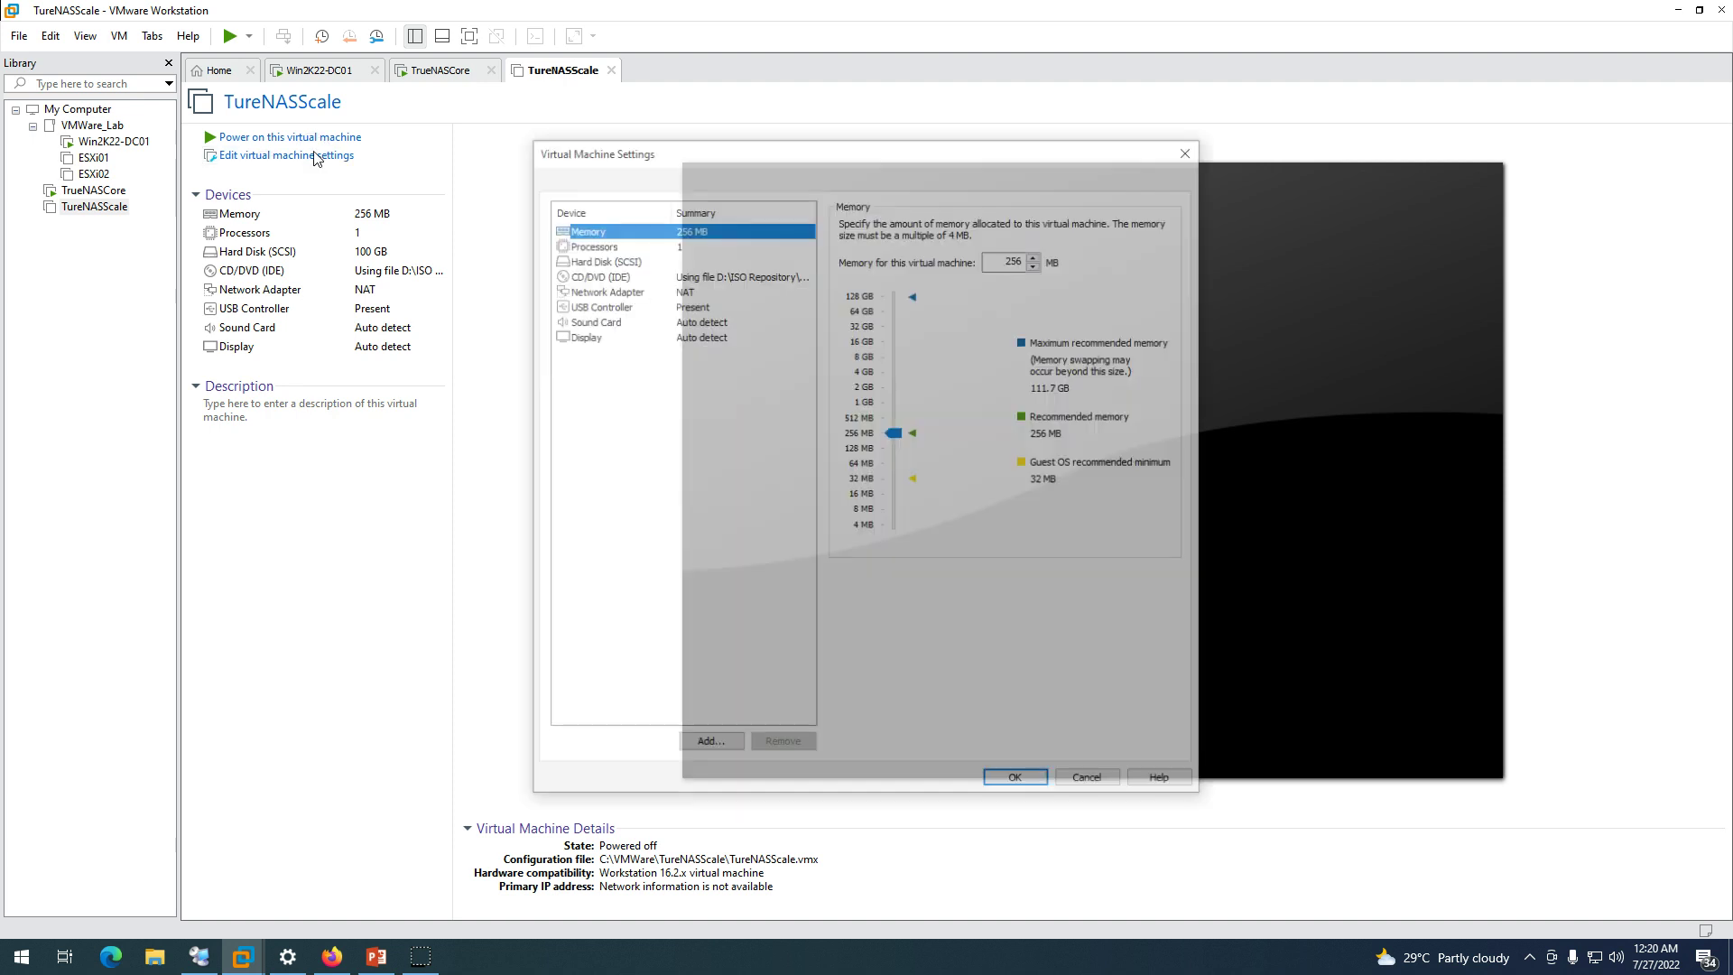
pyautogui.click(900, 335)
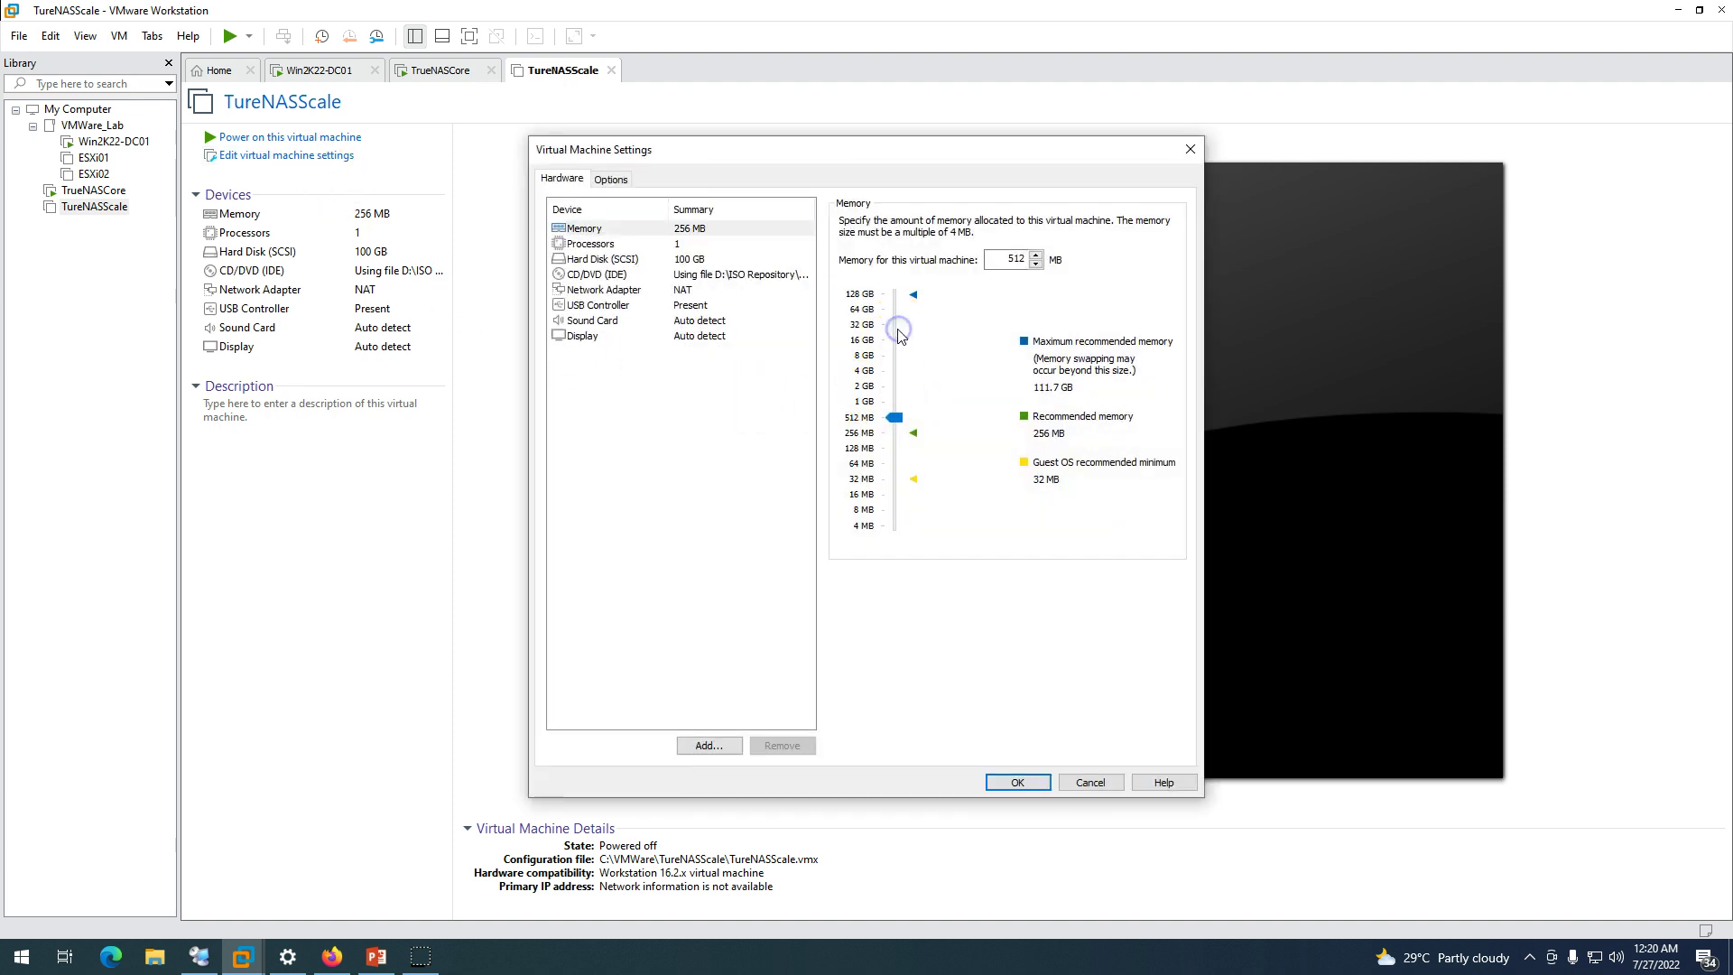
# Set 2 processors with 2 cores each and enable VT-x virtualization.
pyautogui.click(704, 243)
pyautogui.click(1049, 225)
pyautogui.click(1024, 250)
pyautogui.click(1047, 245)
pyautogui.click(1029, 274)
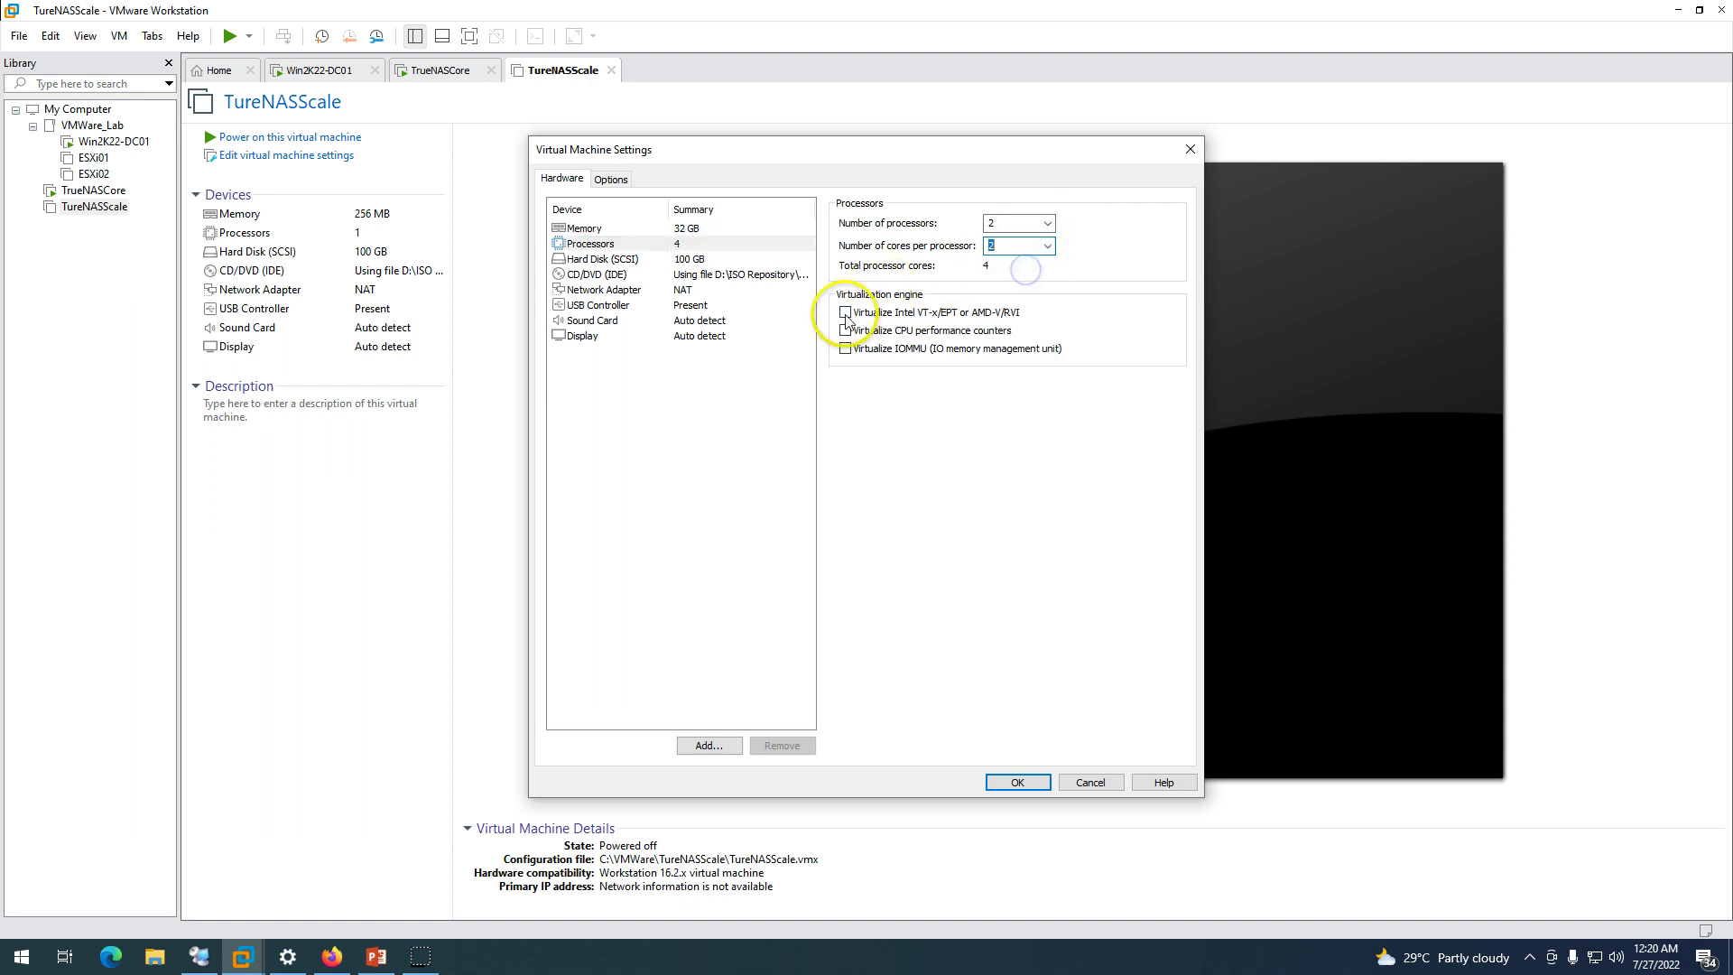
pyautogui.click(846, 312)
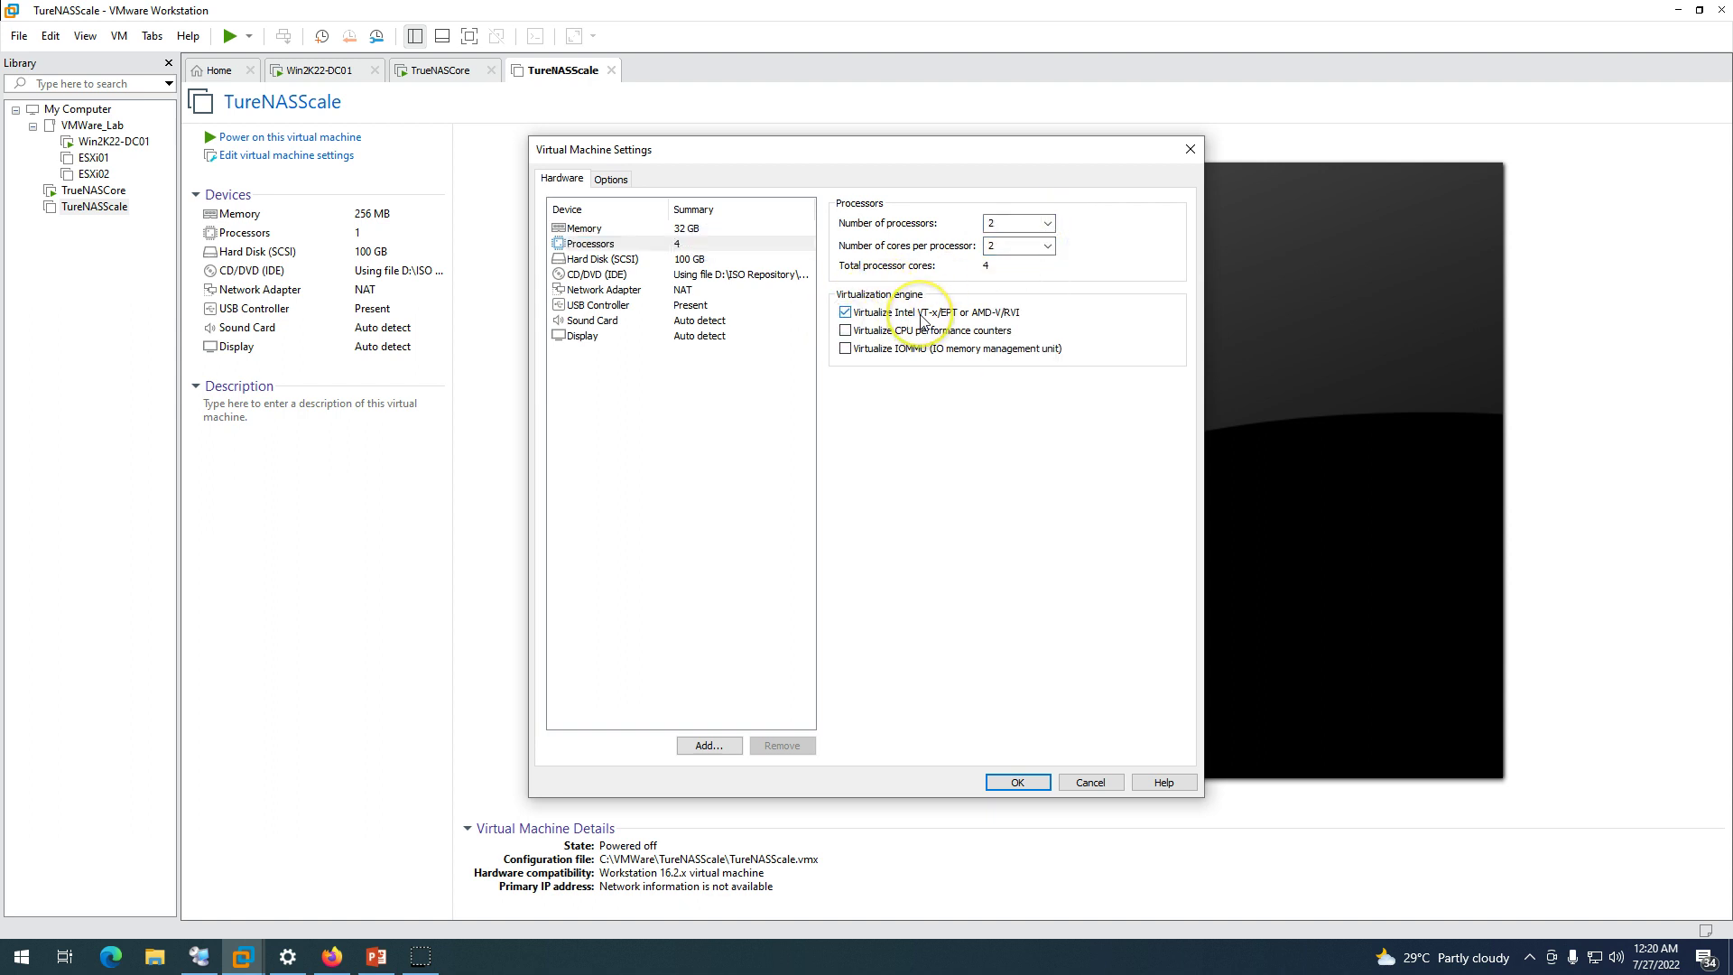
# Set the network adapter to Custom with VMnet0.
pyautogui.click(709, 259)
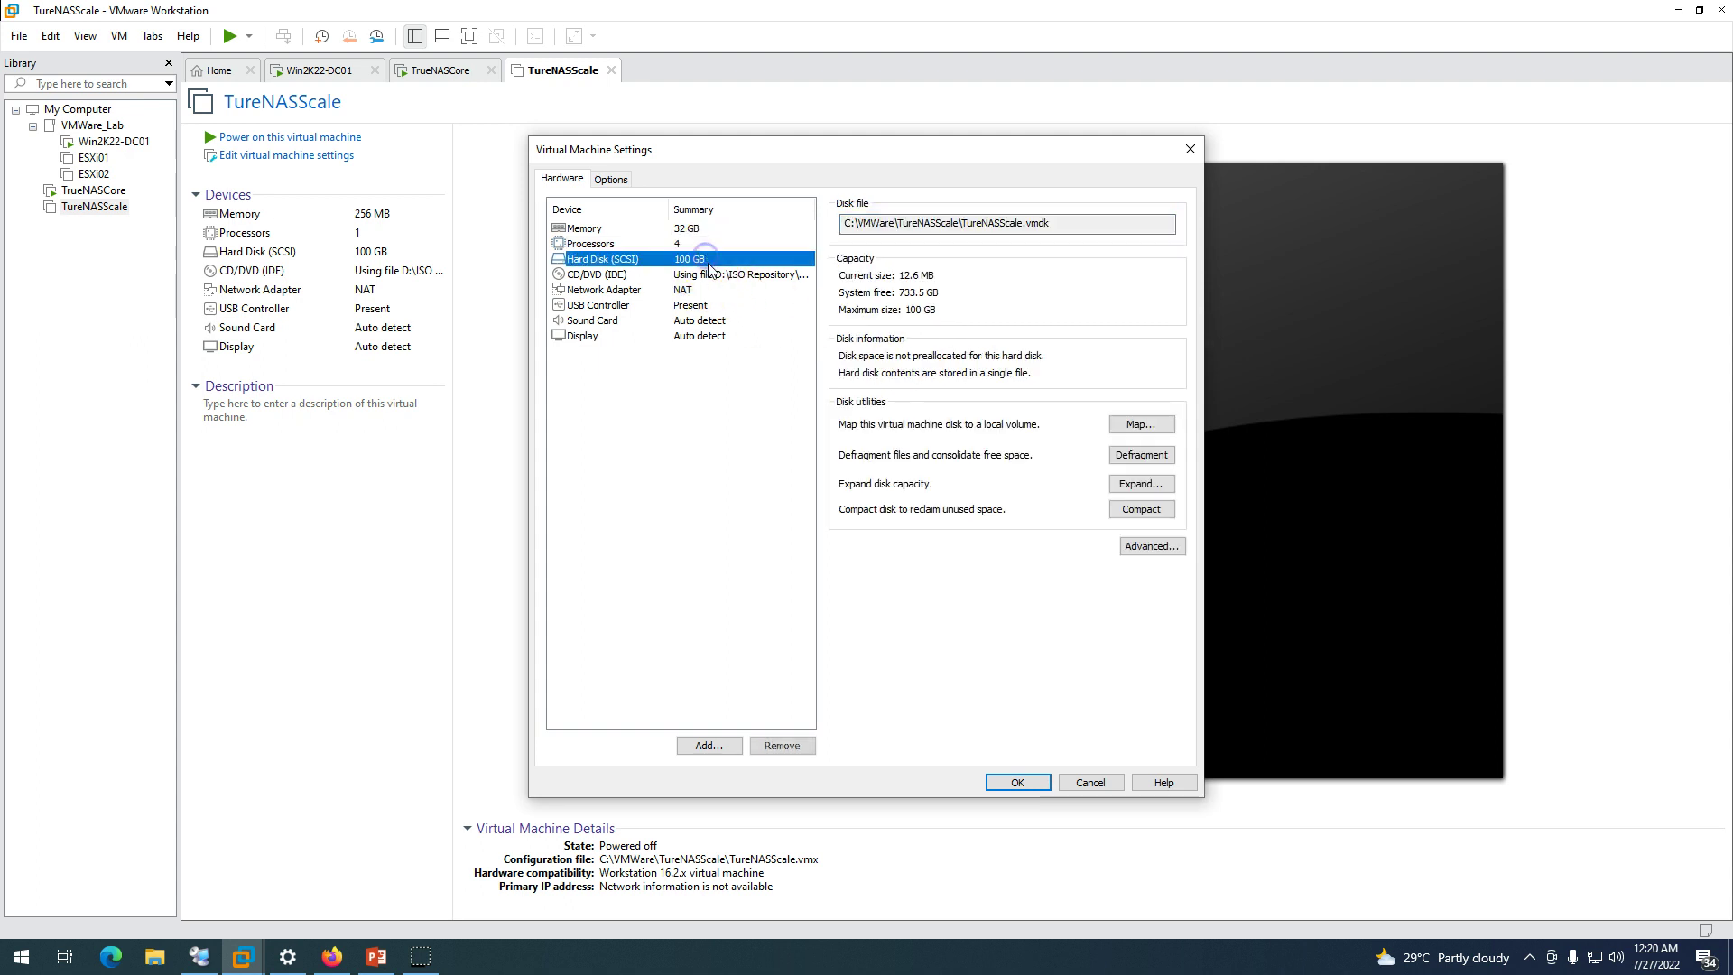
pyautogui.click(715, 276)
pyautogui.click(710, 290)
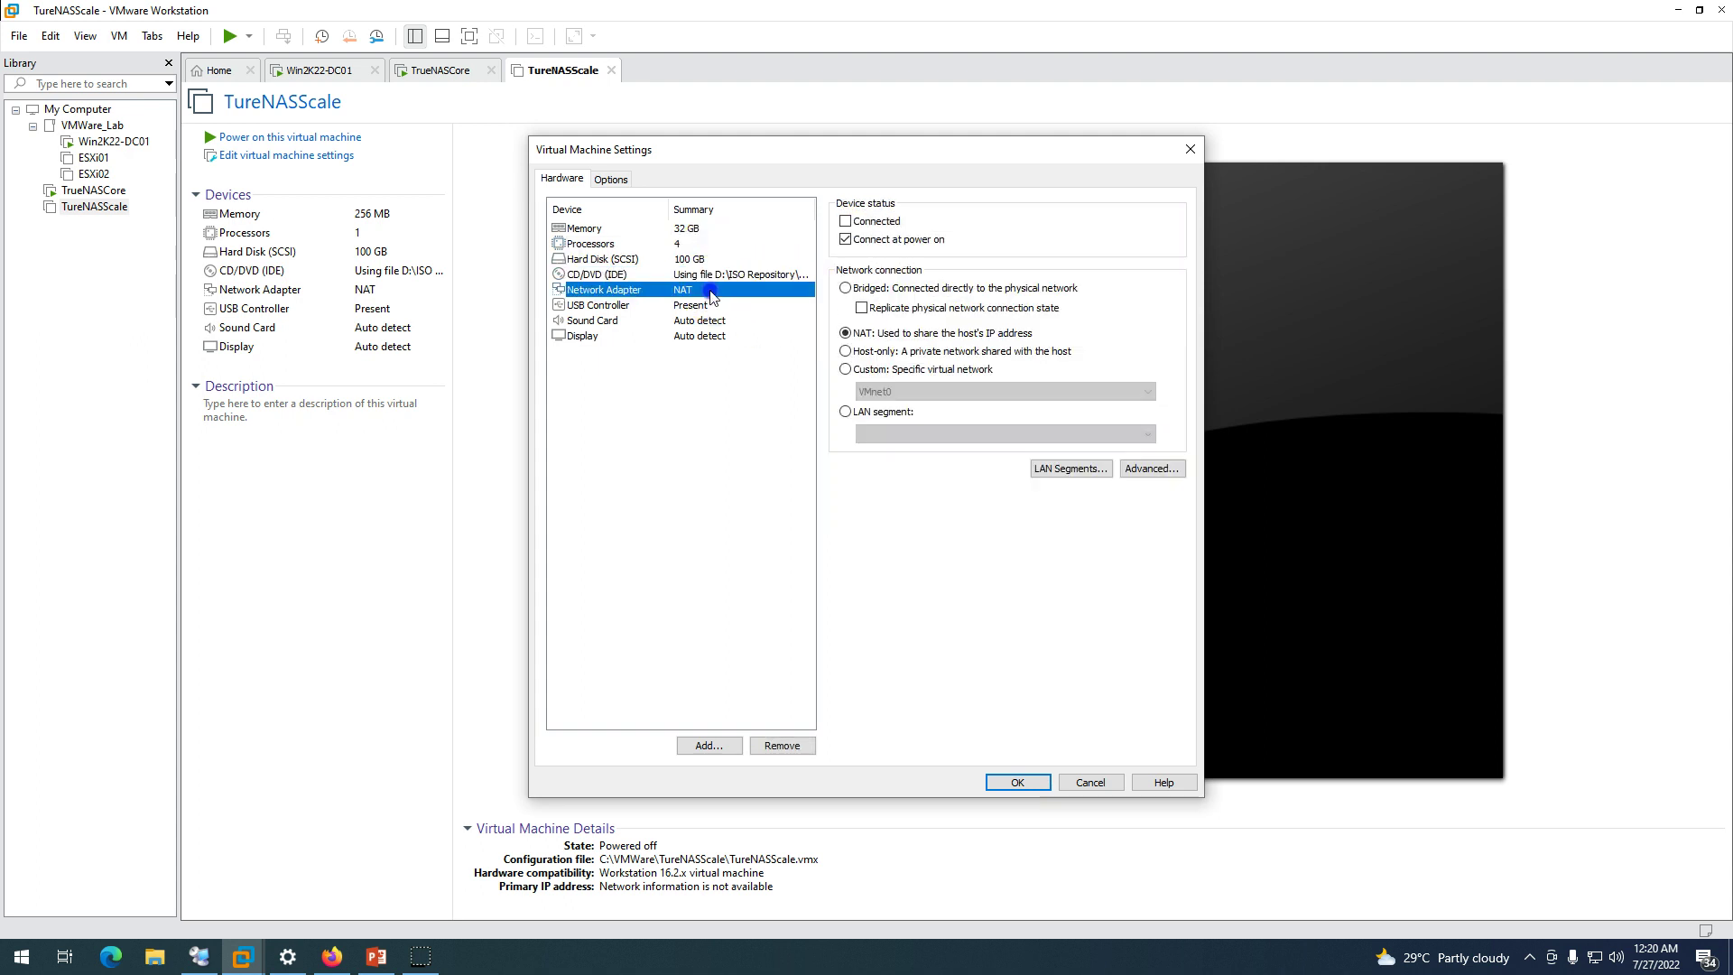
pyautogui.click(874, 371)
pyautogui.click(879, 391)
pyautogui.click(880, 402)
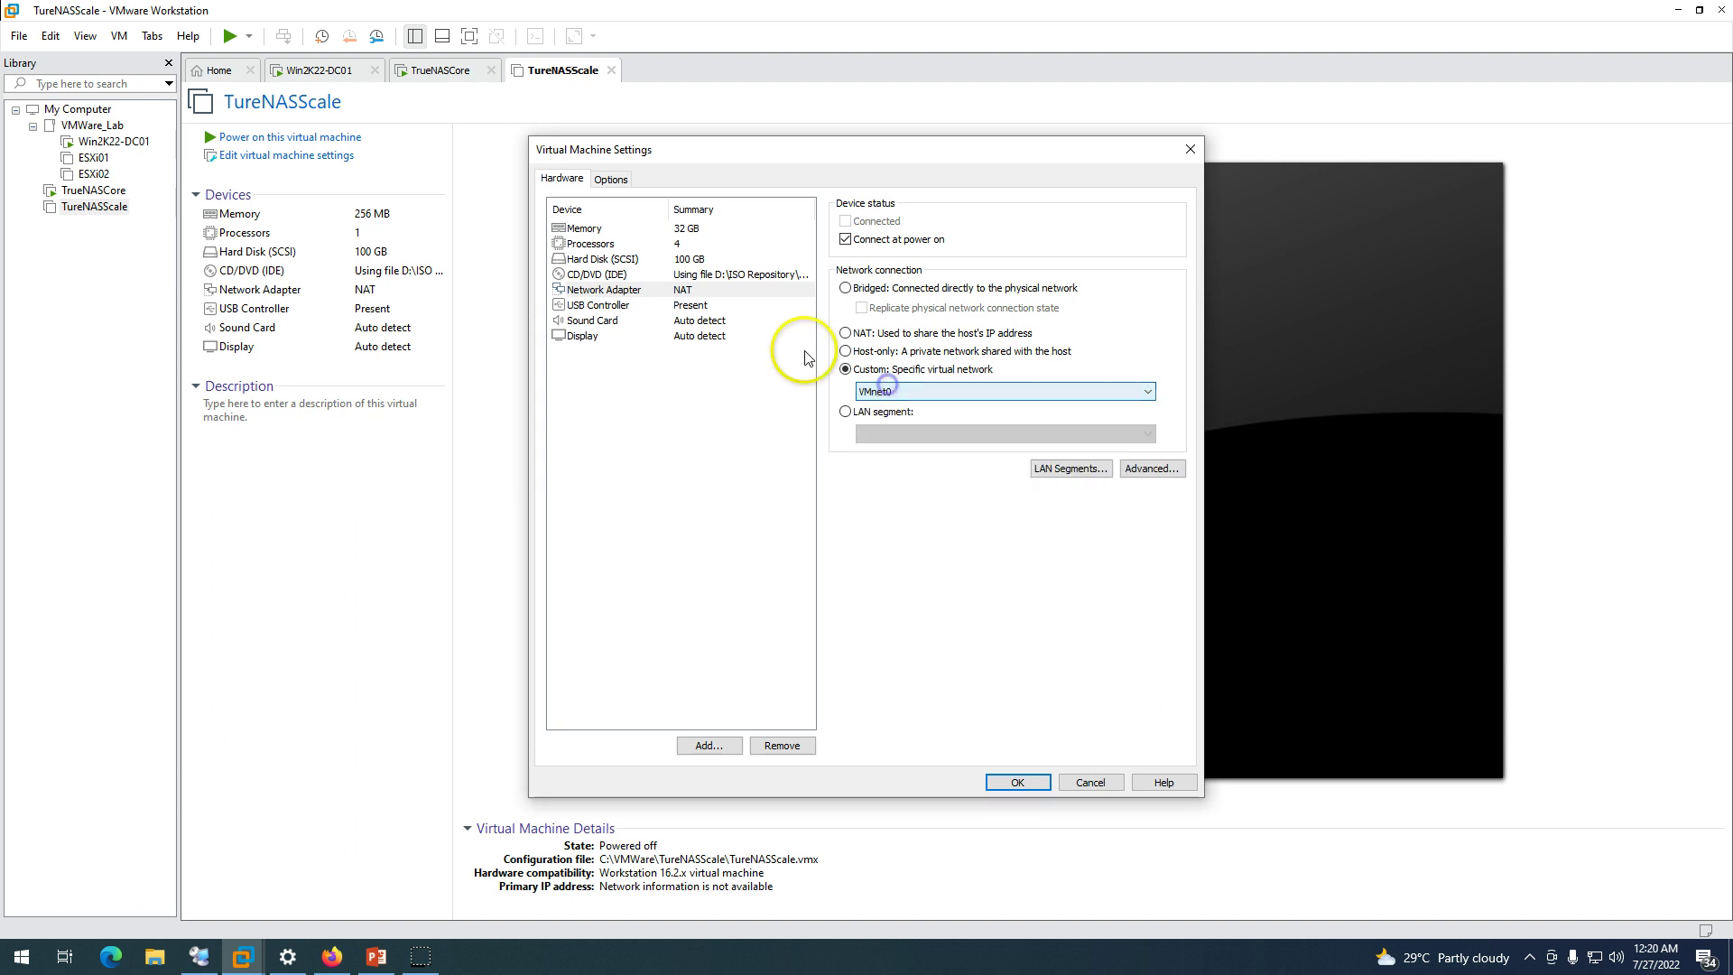
# Remove the USB controller and sound card, then save the hardware settings.
pyautogui.click(701, 307)
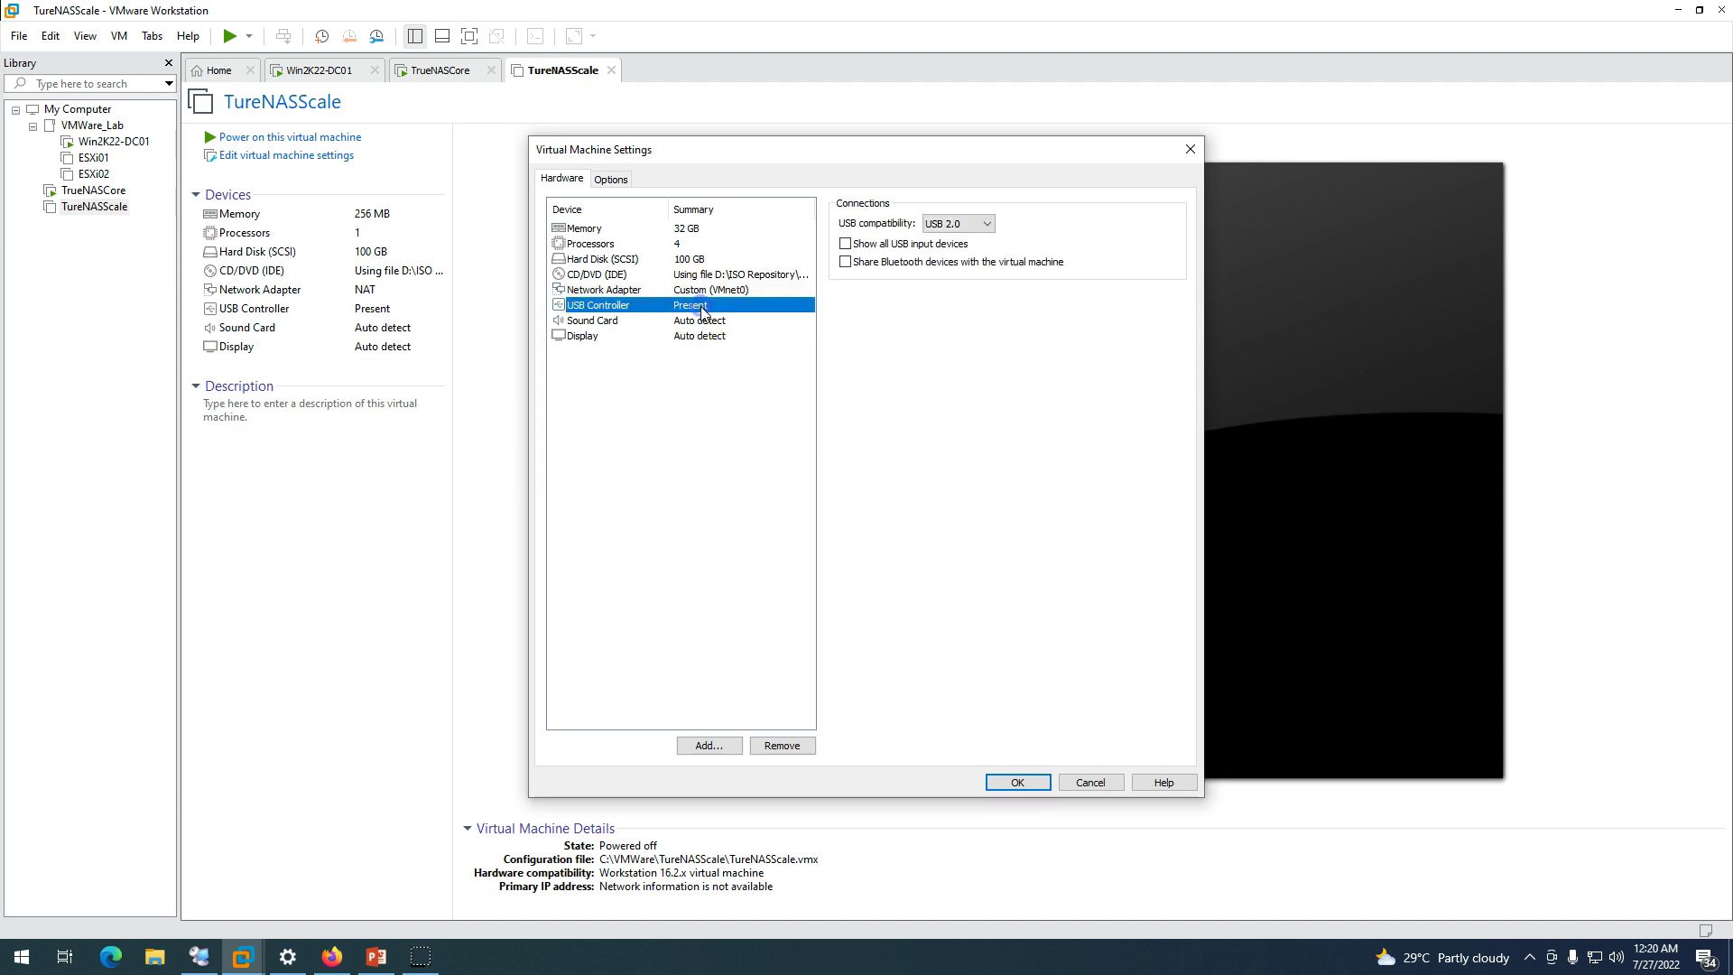
pyautogui.click(782, 745)
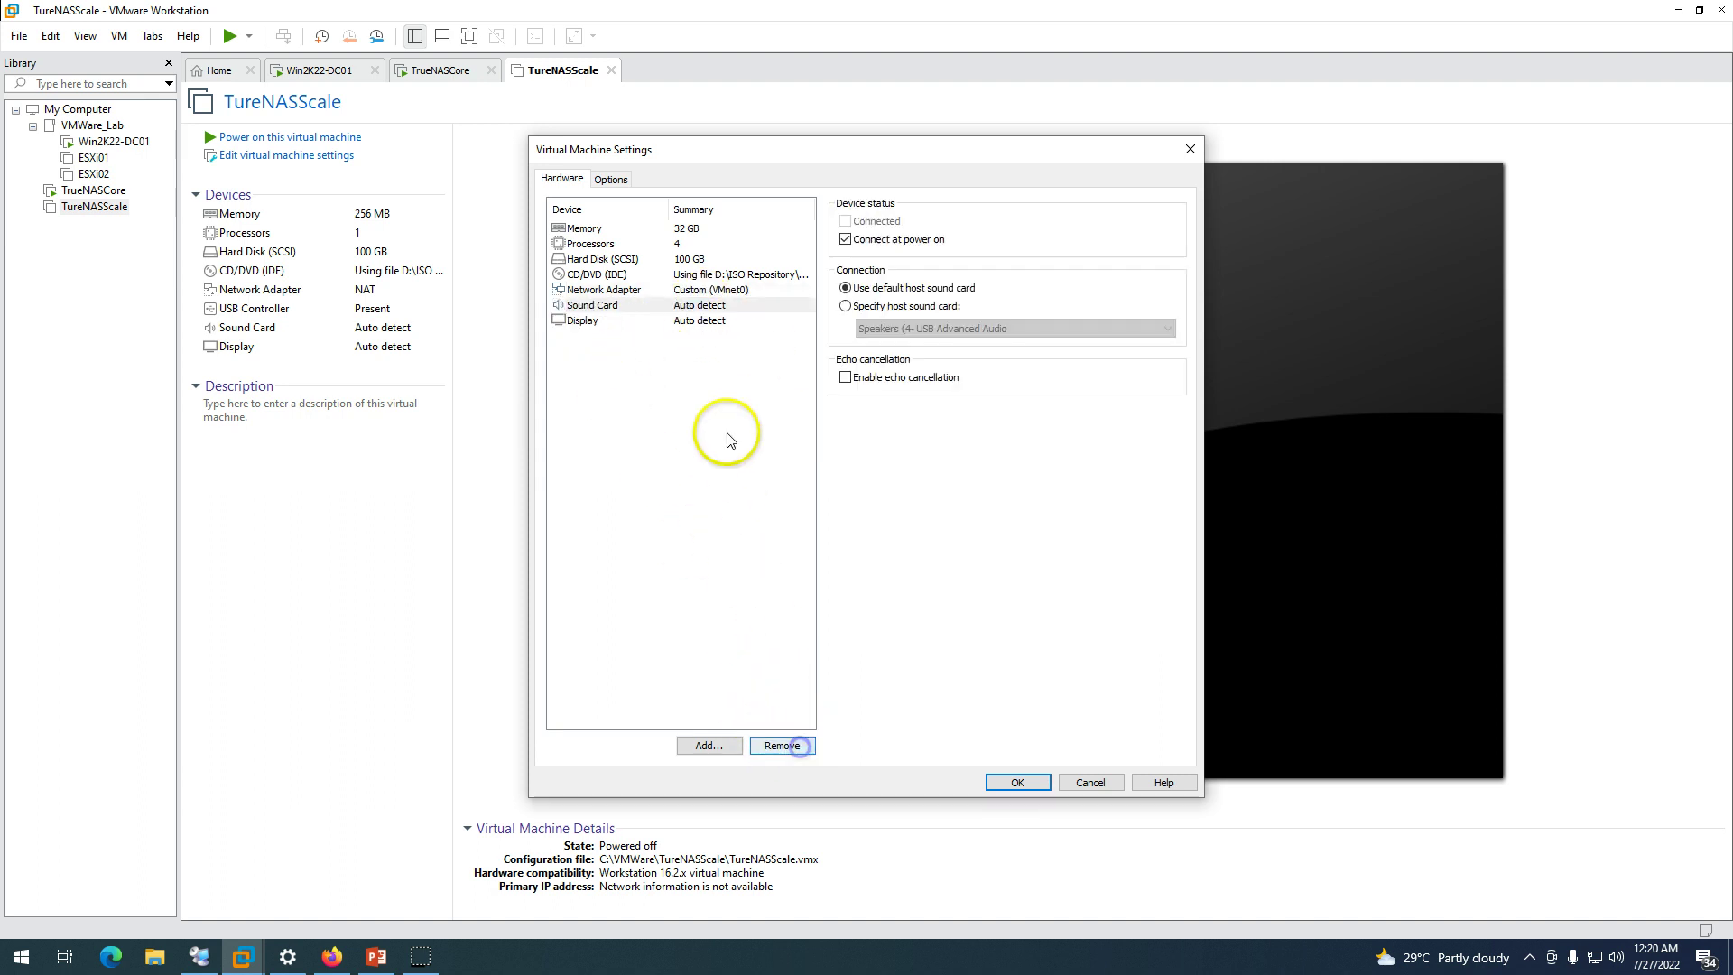
pyautogui.click(704, 305)
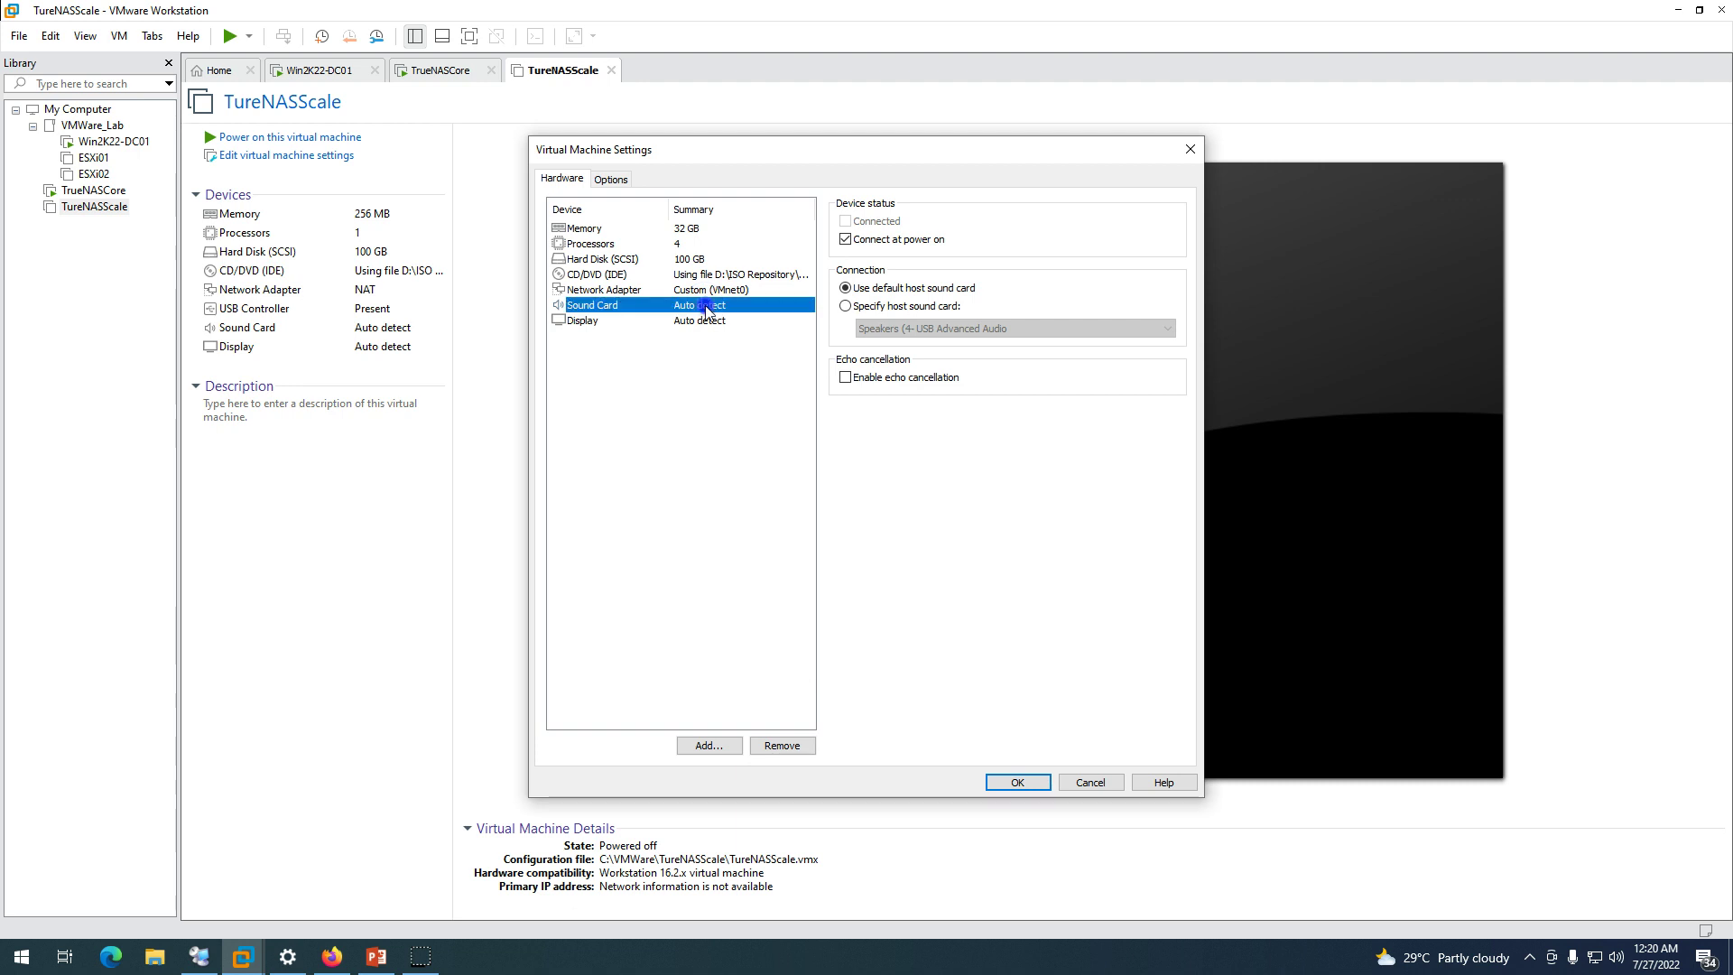
pyautogui.click(782, 746)
pyautogui.click(1017, 781)
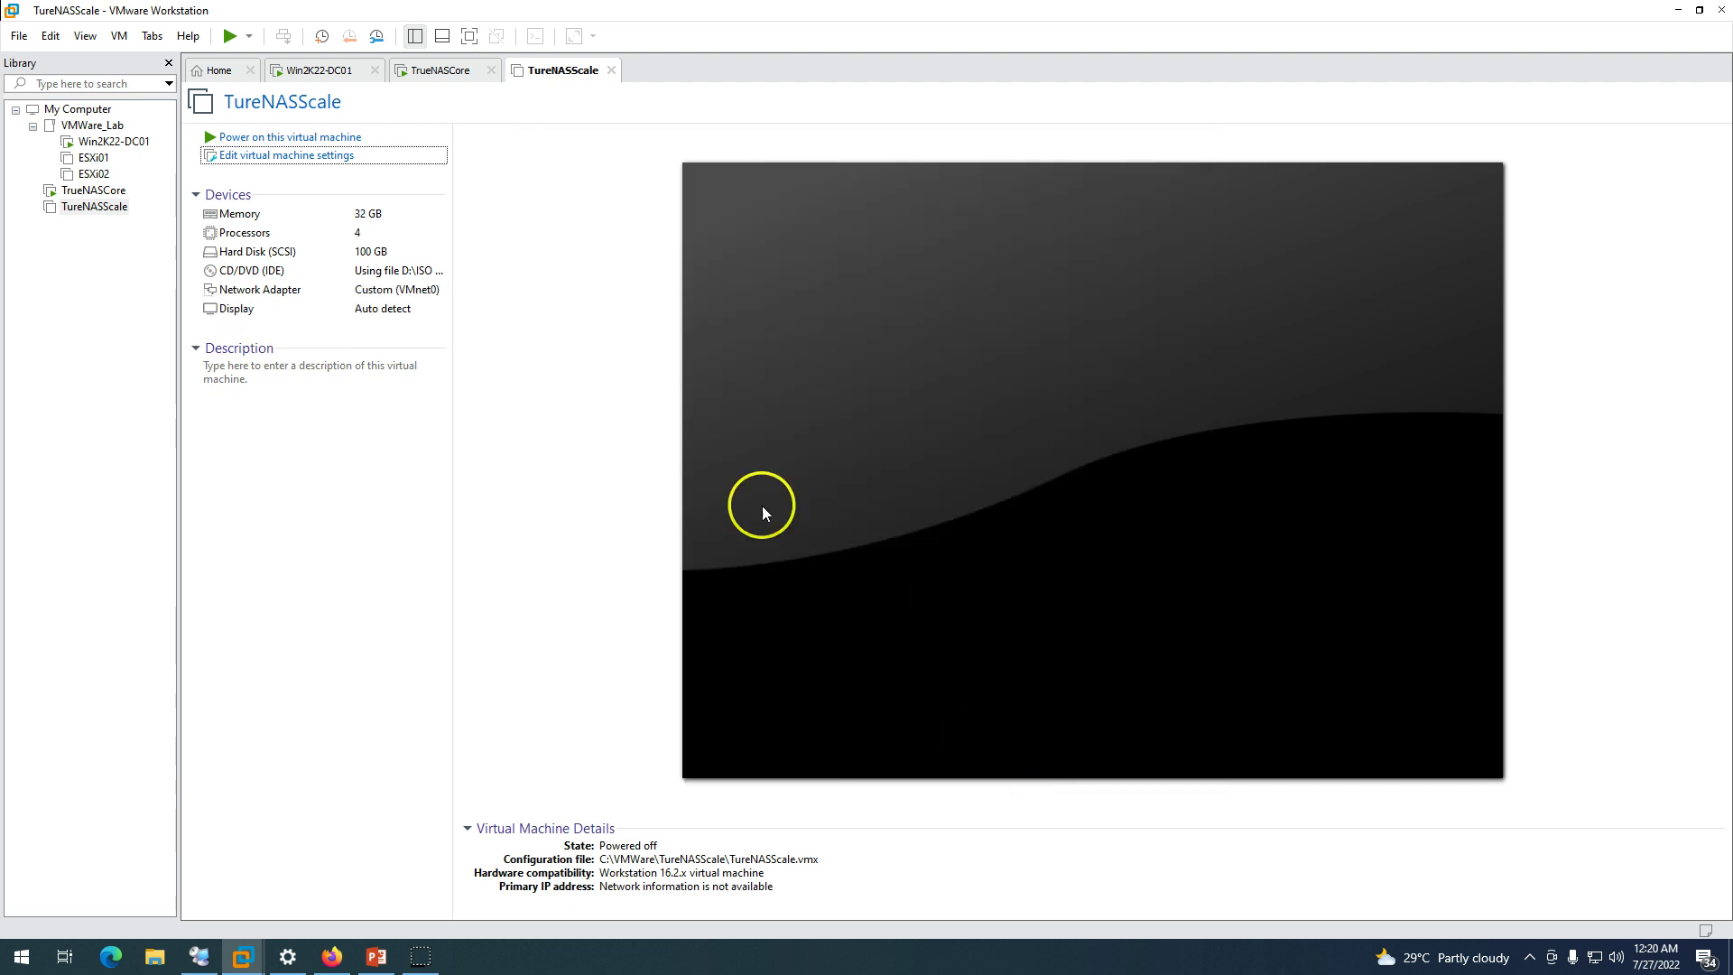
# Power on TureNASScale, wait for the Debian tty1 console, then go to Win2K22-DC01.
pyautogui.click(324, 136)
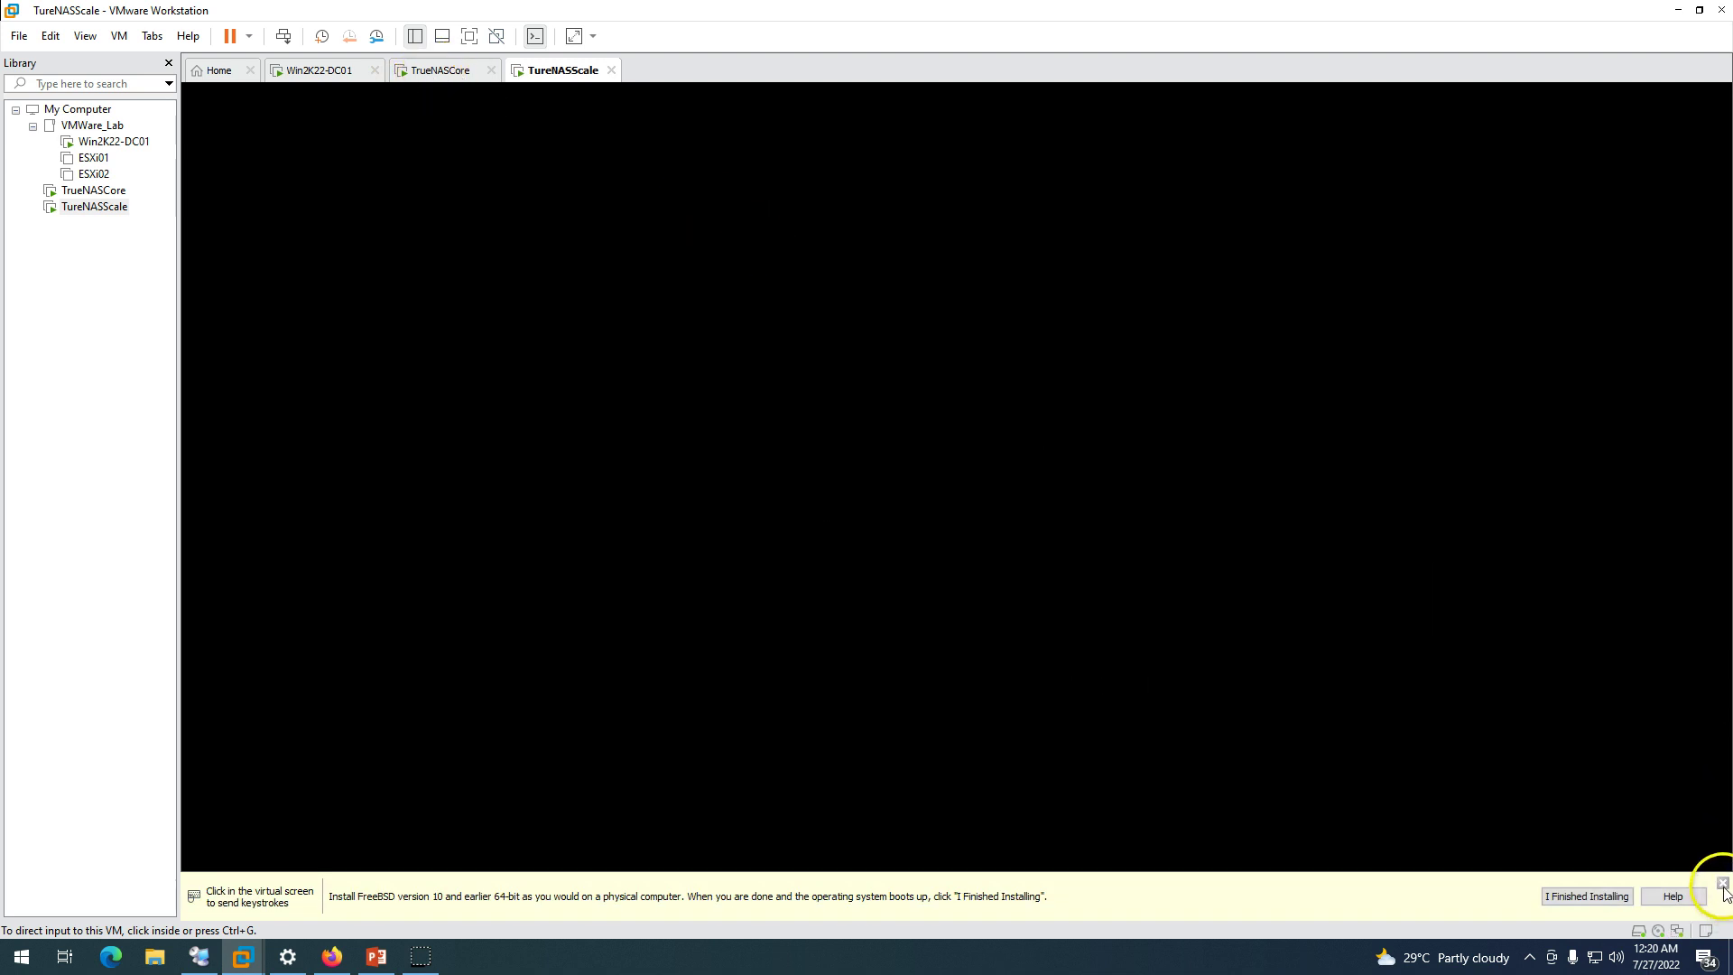
pyautogui.click(1723, 884)
pyautogui.click(1282, 610)
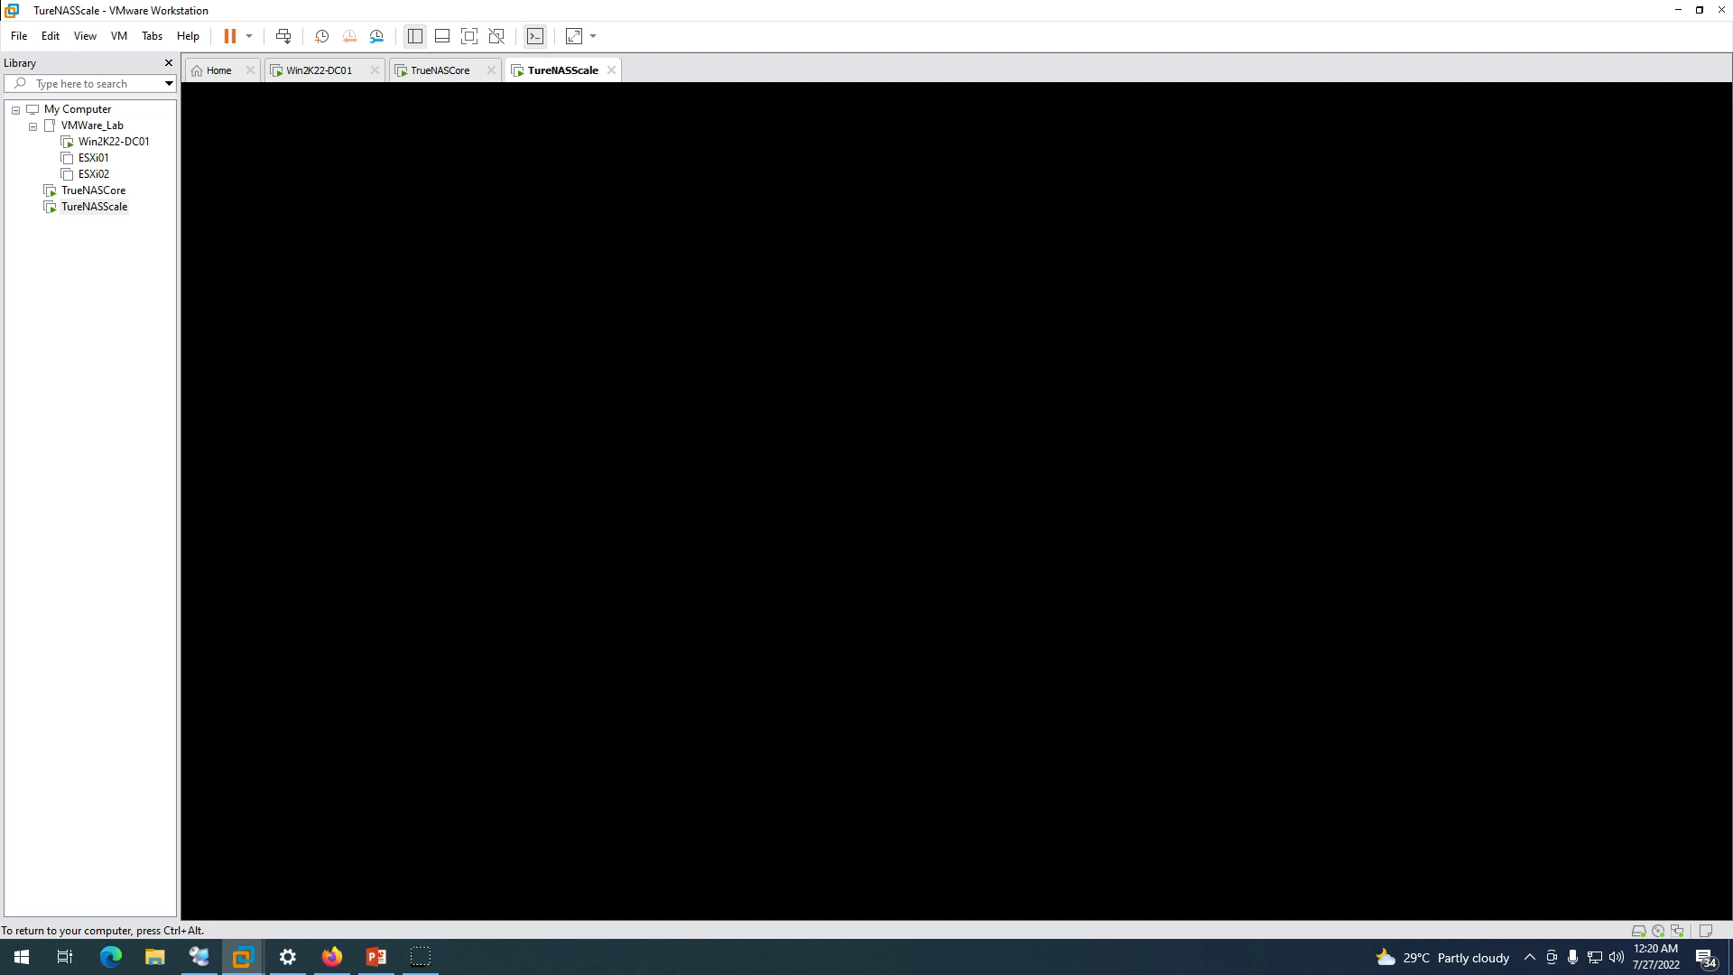
pyautogui.click(840, 380)
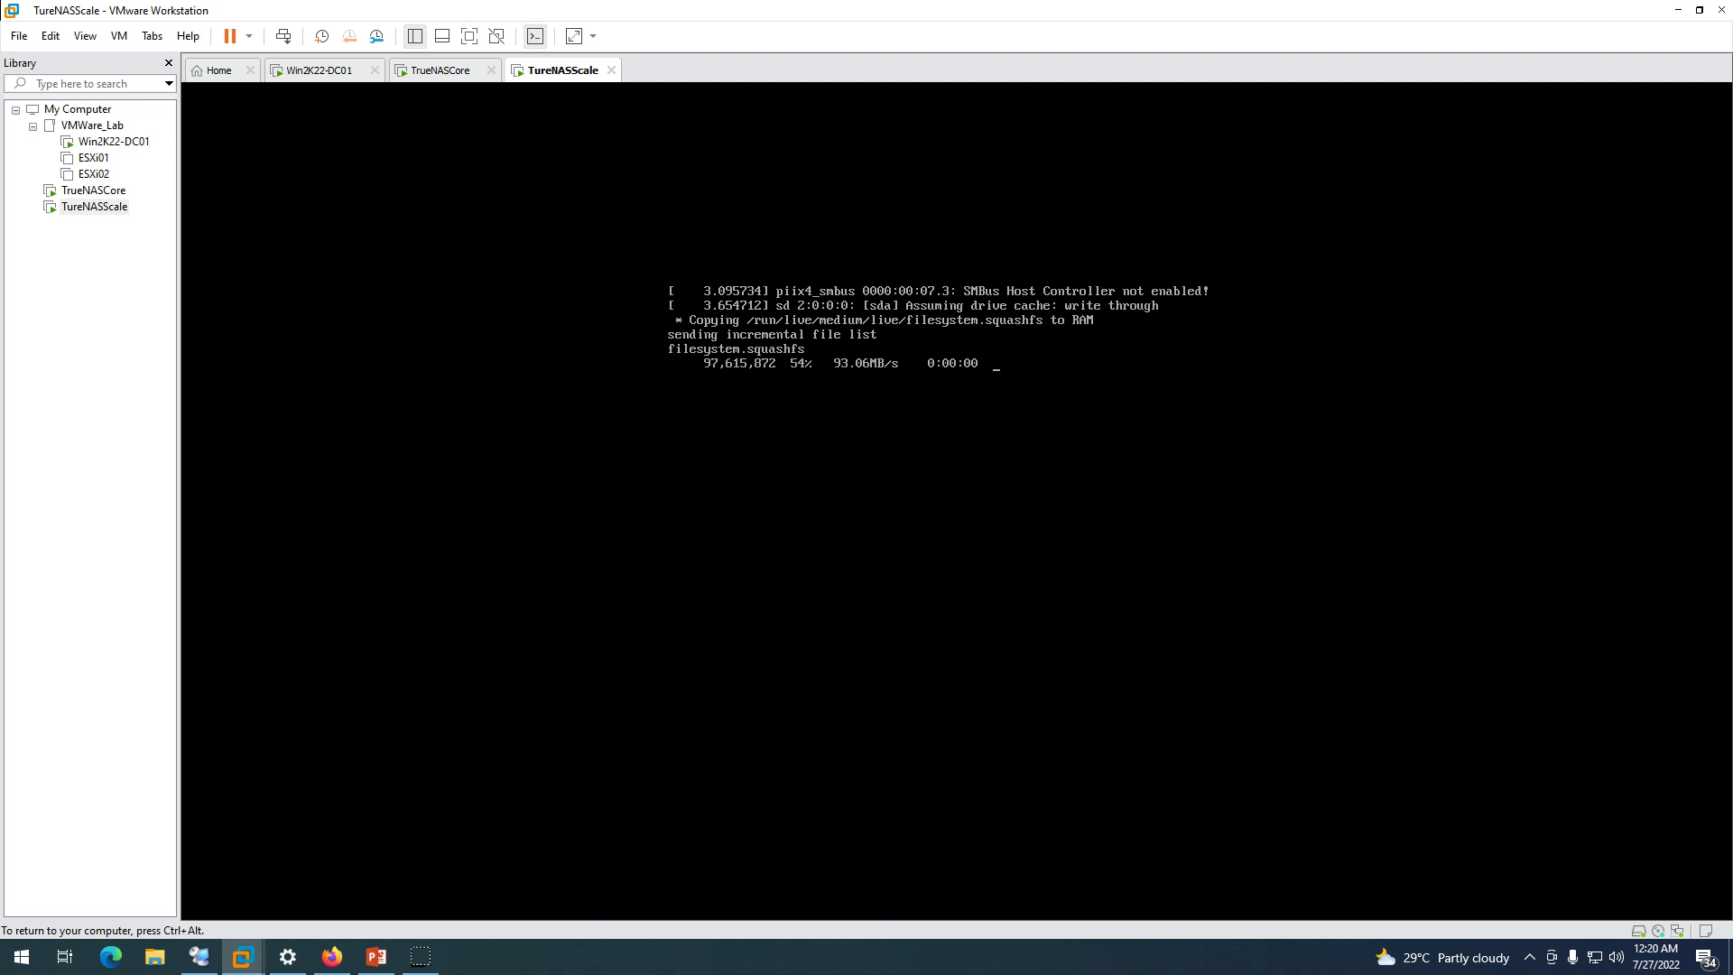
pyautogui.hotkey('ctrl', 'alt')
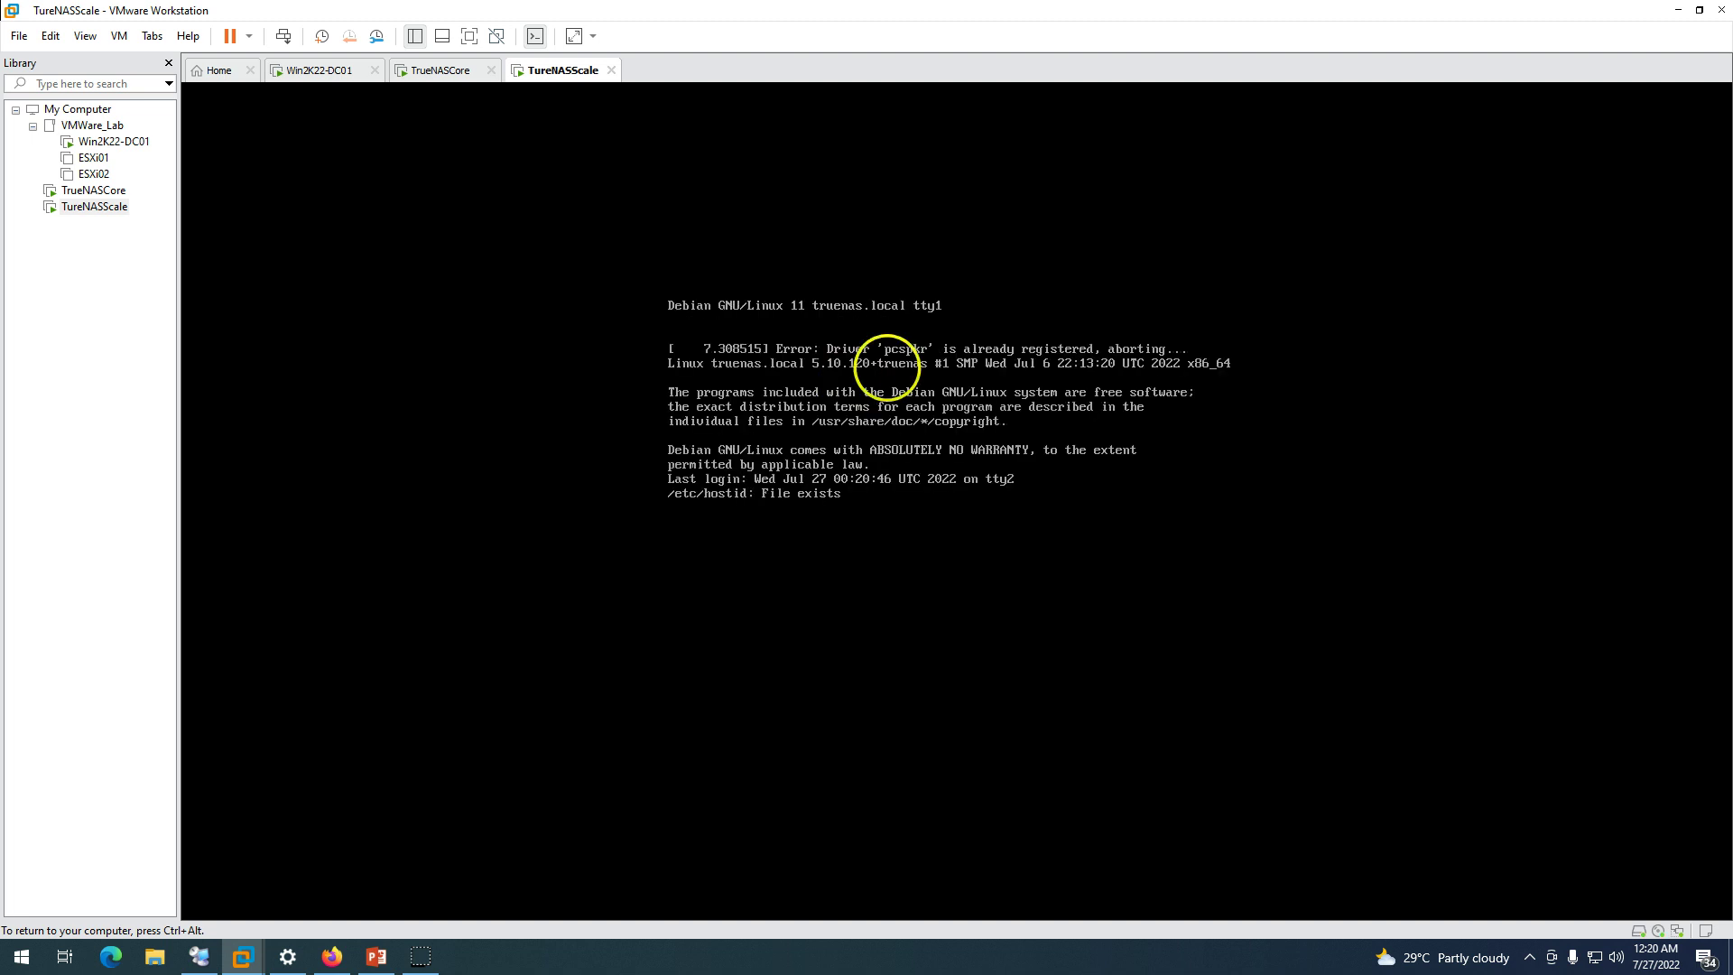
pyautogui.click(441, 74)
pyautogui.click(335, 78)
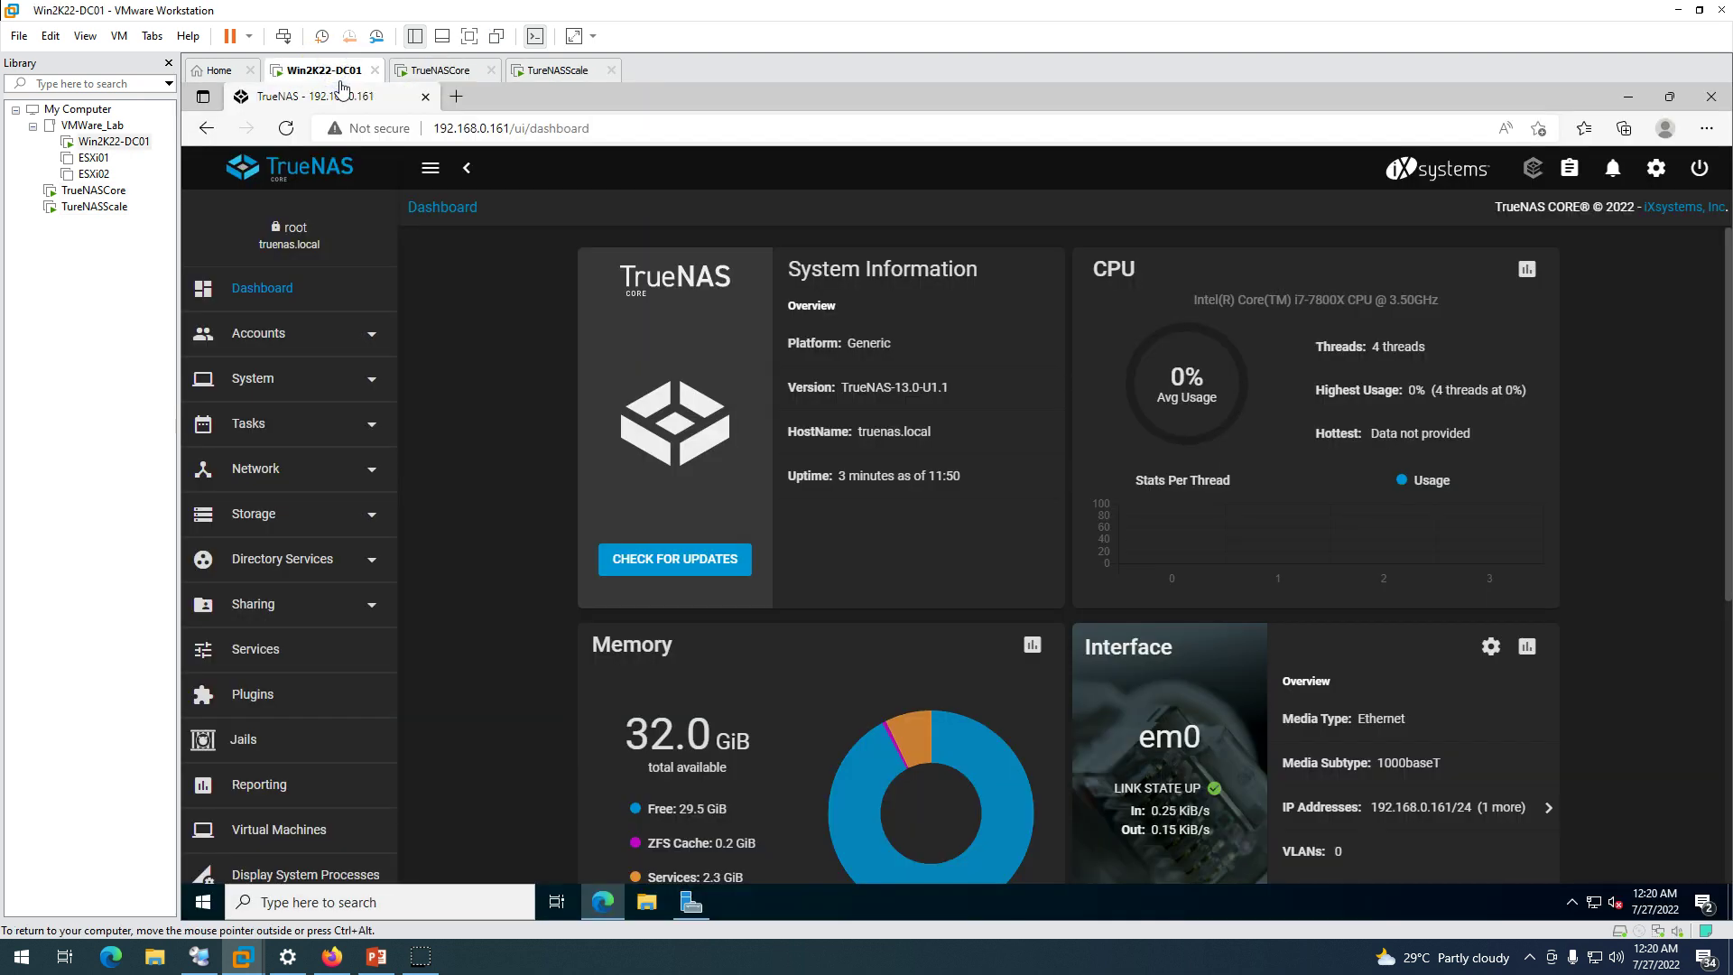
# Expand and collapse the Sharing section in the TrueNAS CORE sidebar.
pyautogui.moveTo(1725, 261); pyautogui.dragTo(1706, 310)
pyautogui.click(301, 602)
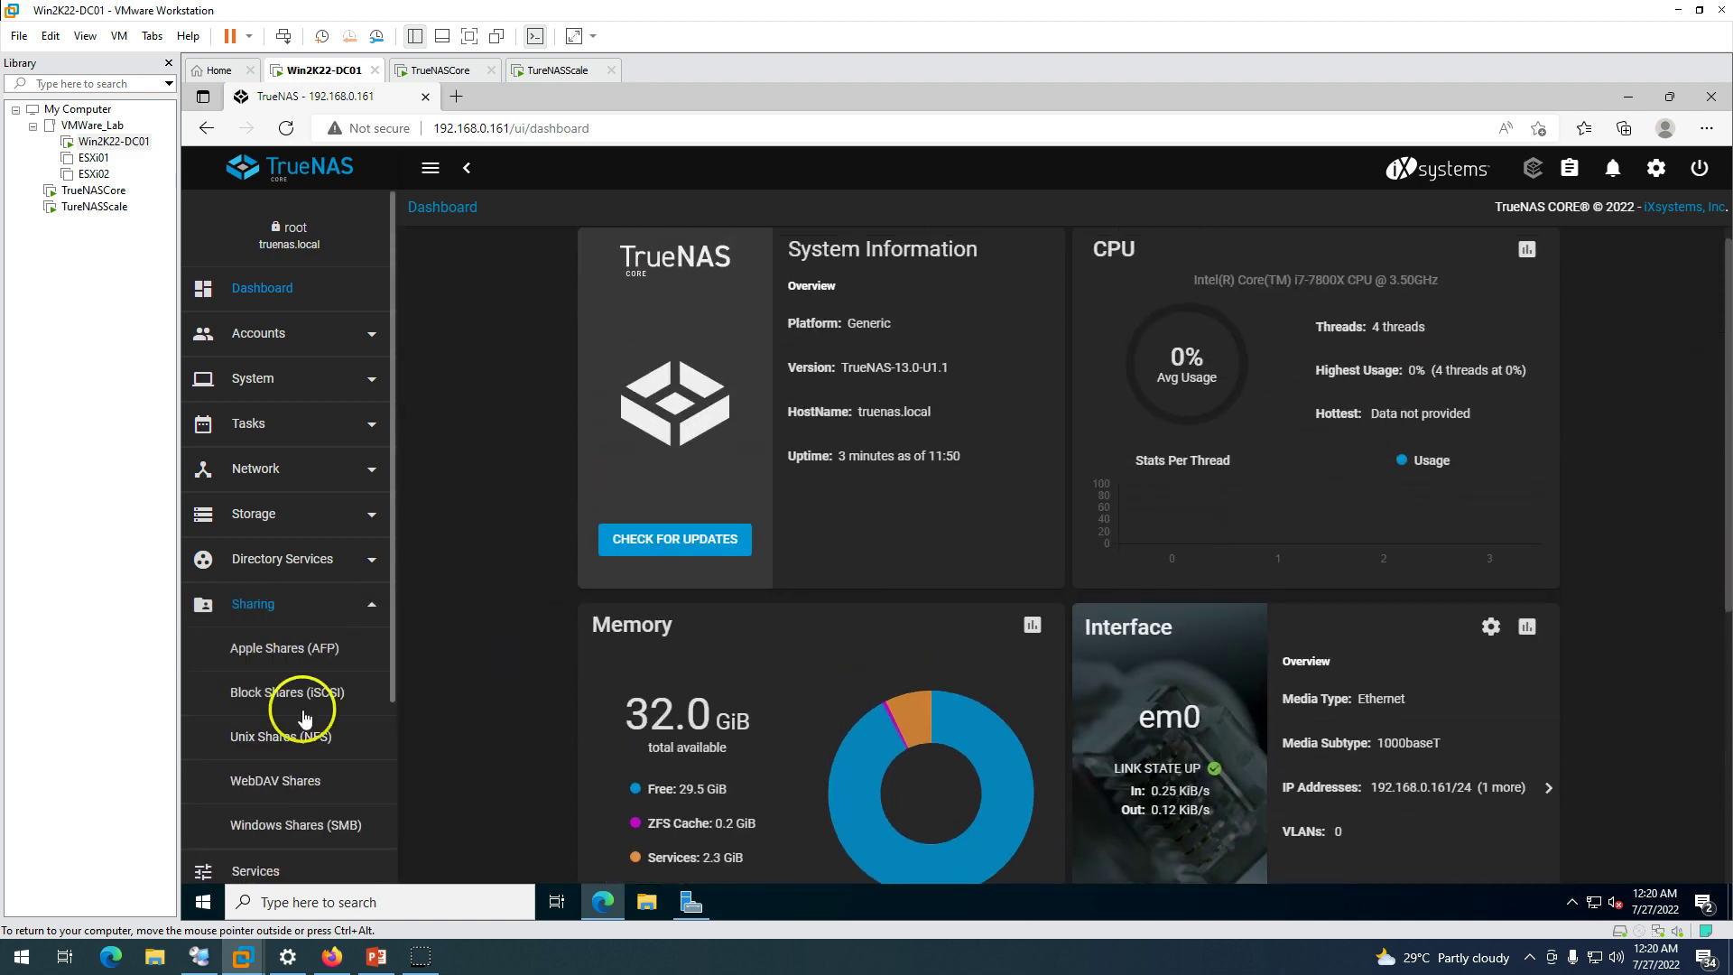
pyautogui.moveTo(386, 619); pyautogui.dragTo(393, 730)
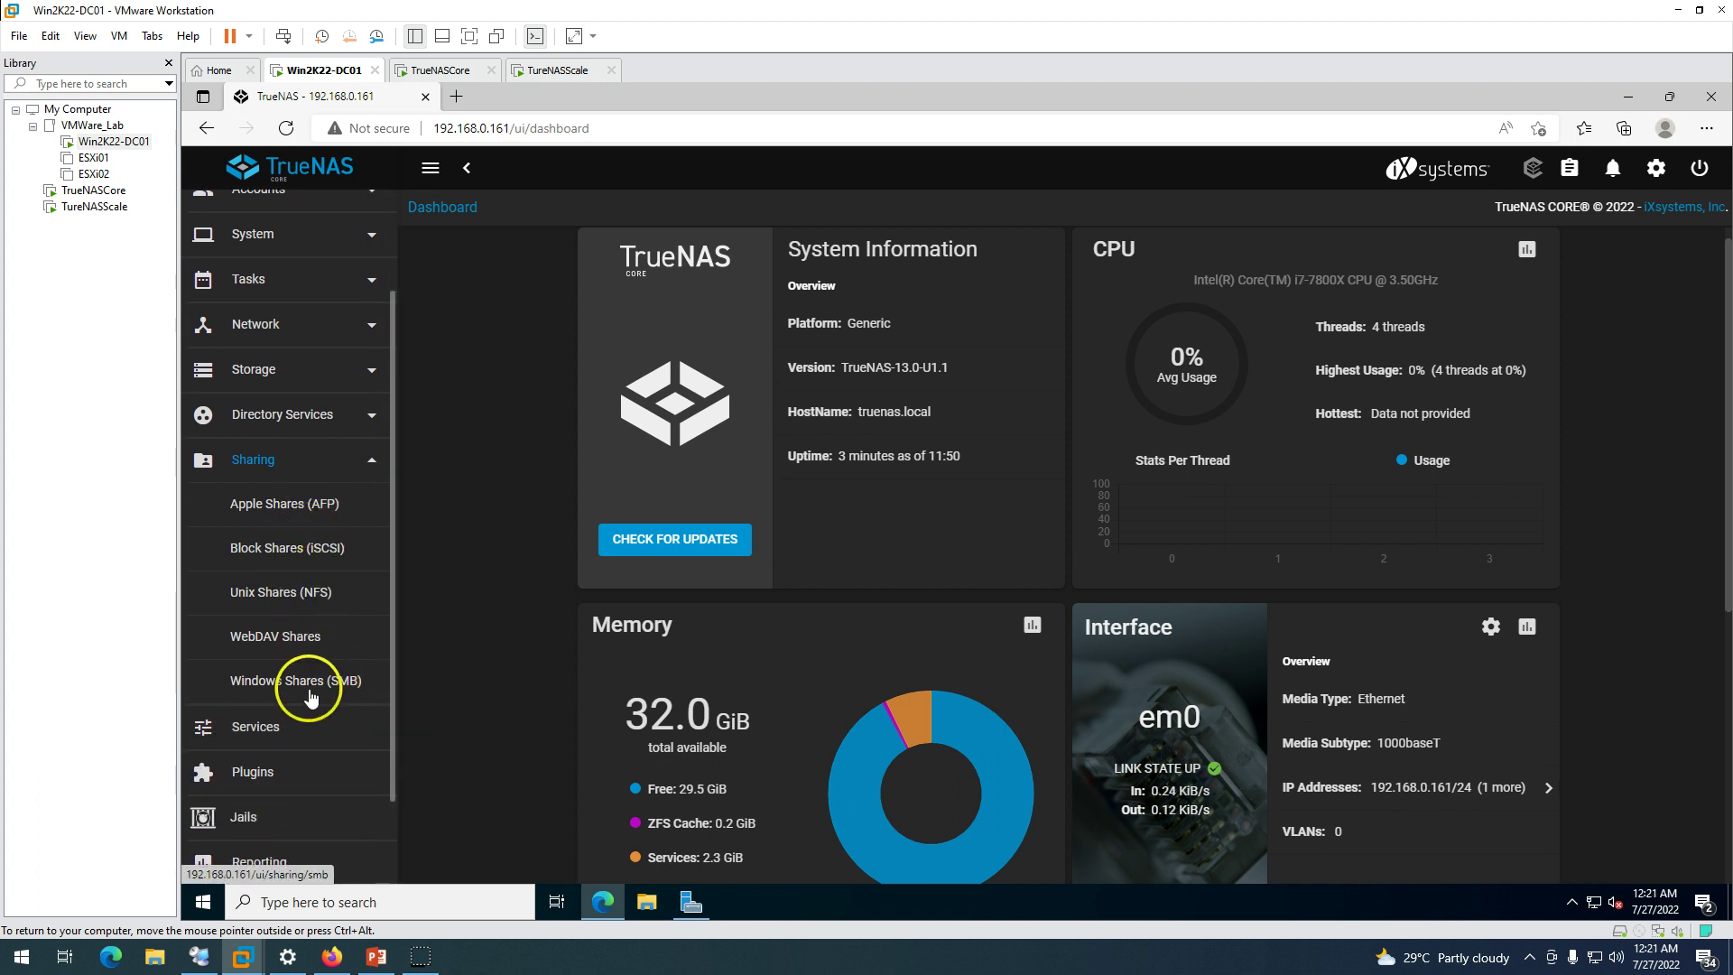
pyautogui.click(287, 474)
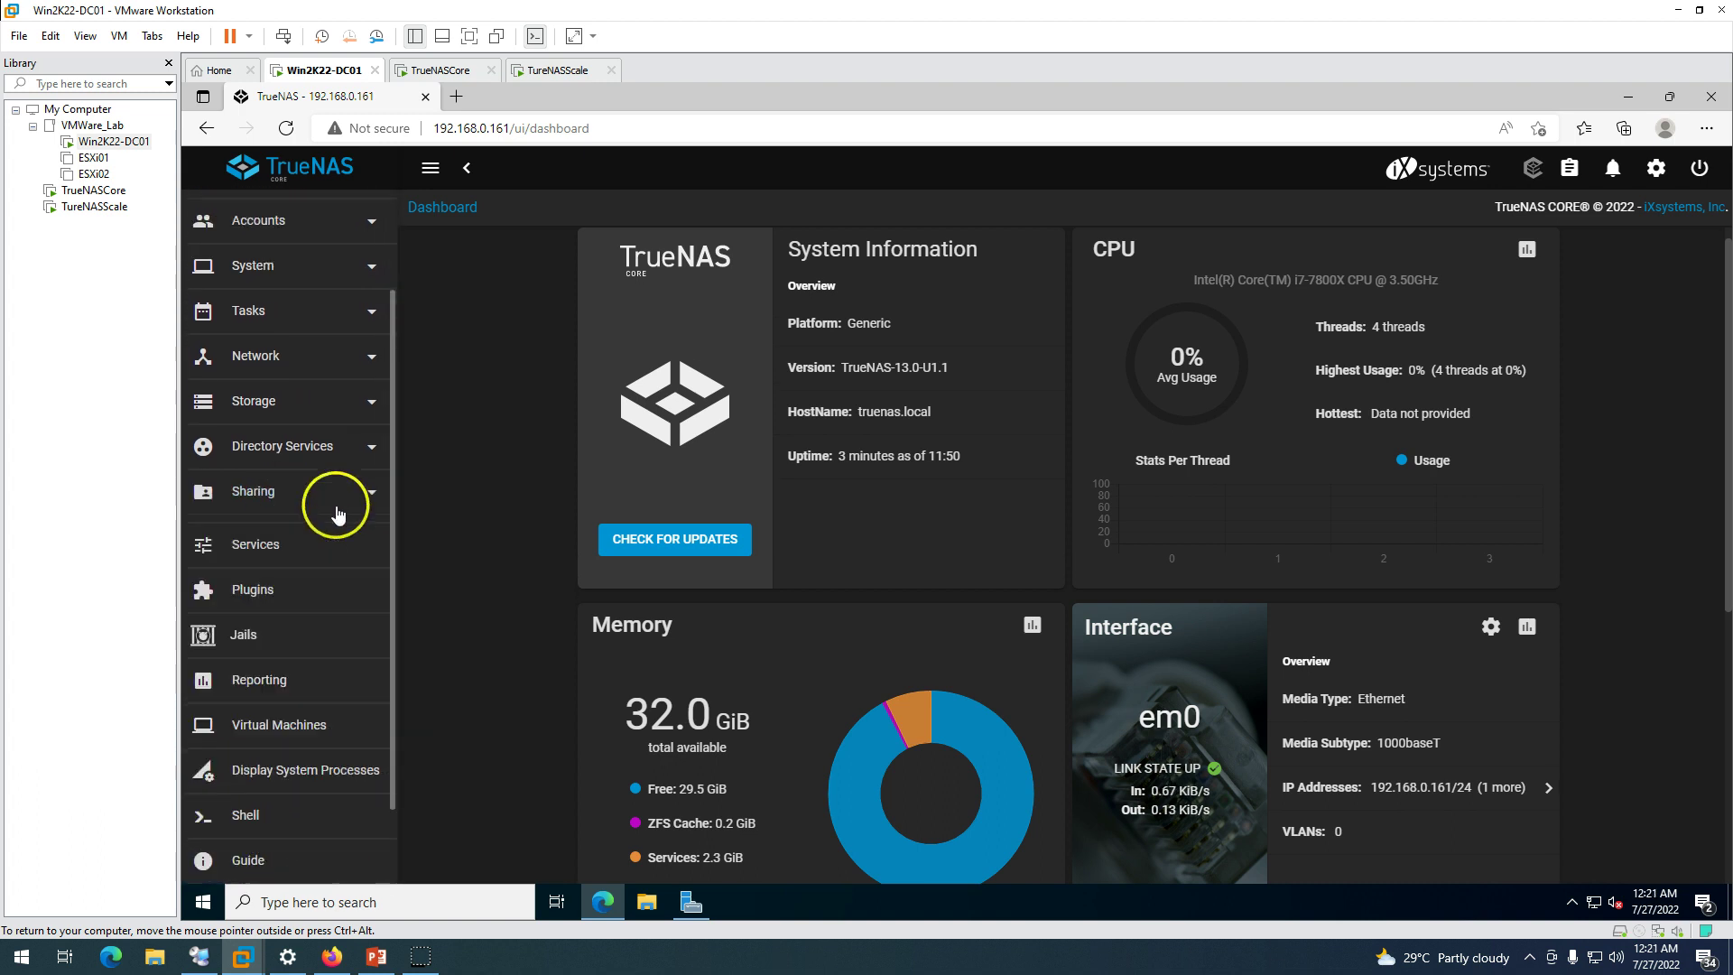
pyautogui.moveTo(387, 503); pyautogui.dragTo(388, 368)
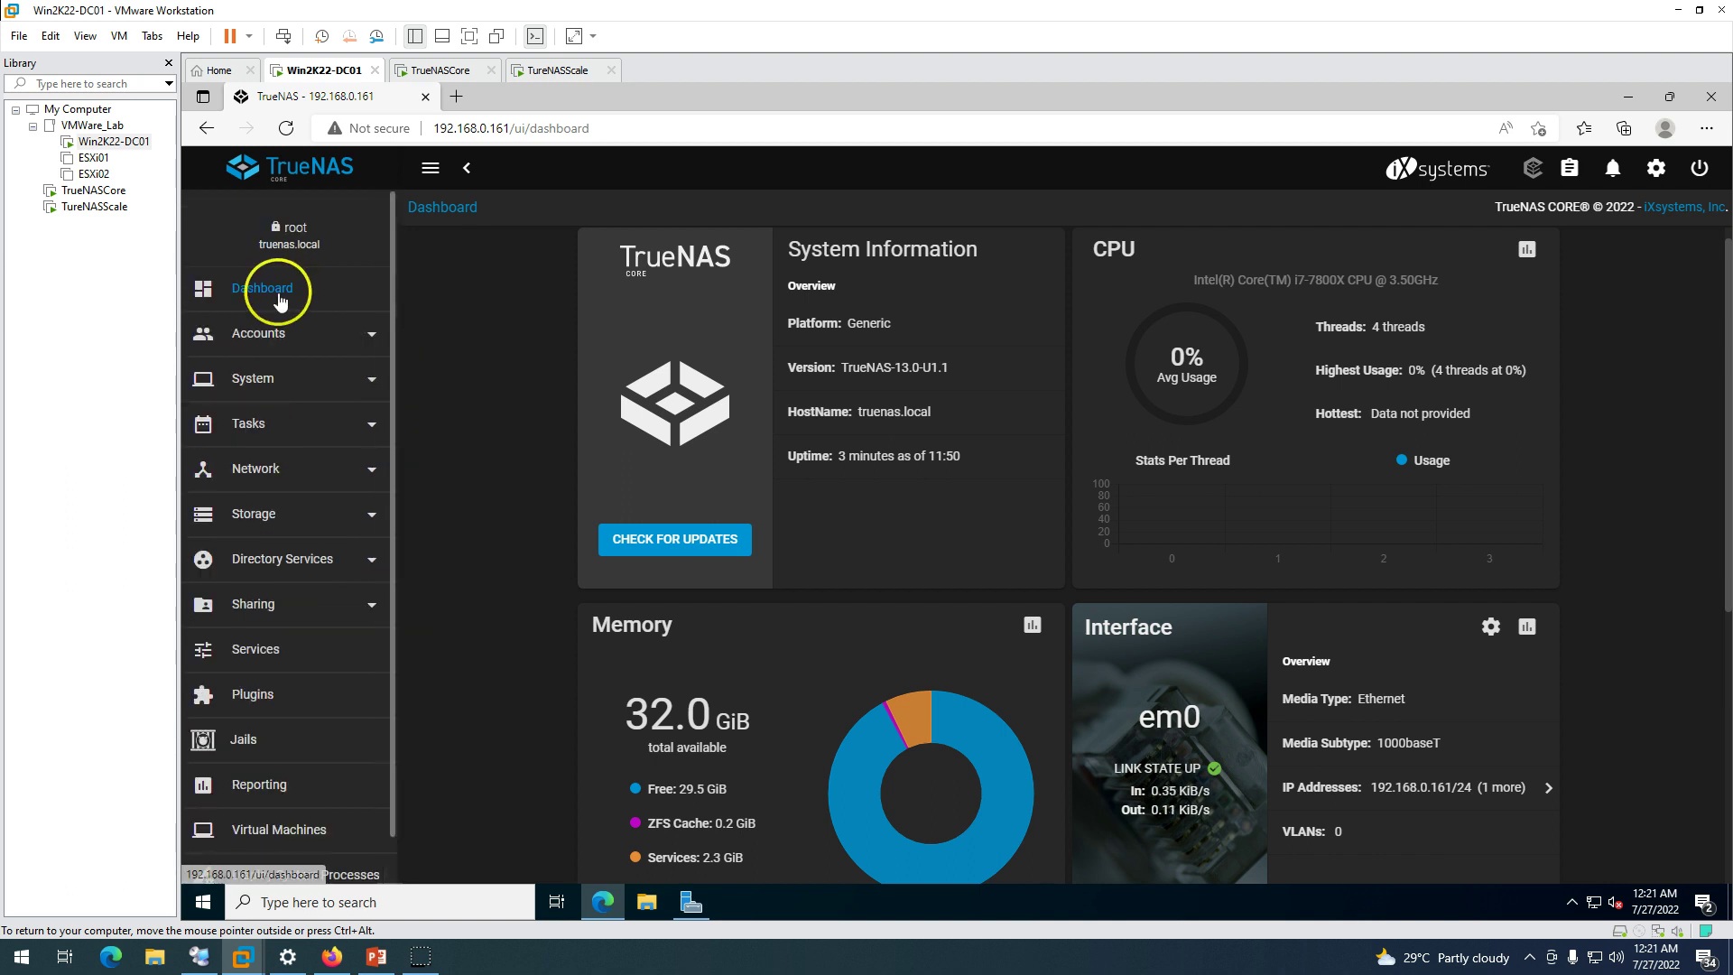
# Bring up the TrueNAS 22.02.2.1 Console Setup menu in the VM console.
pyautogui.click(453, 72)
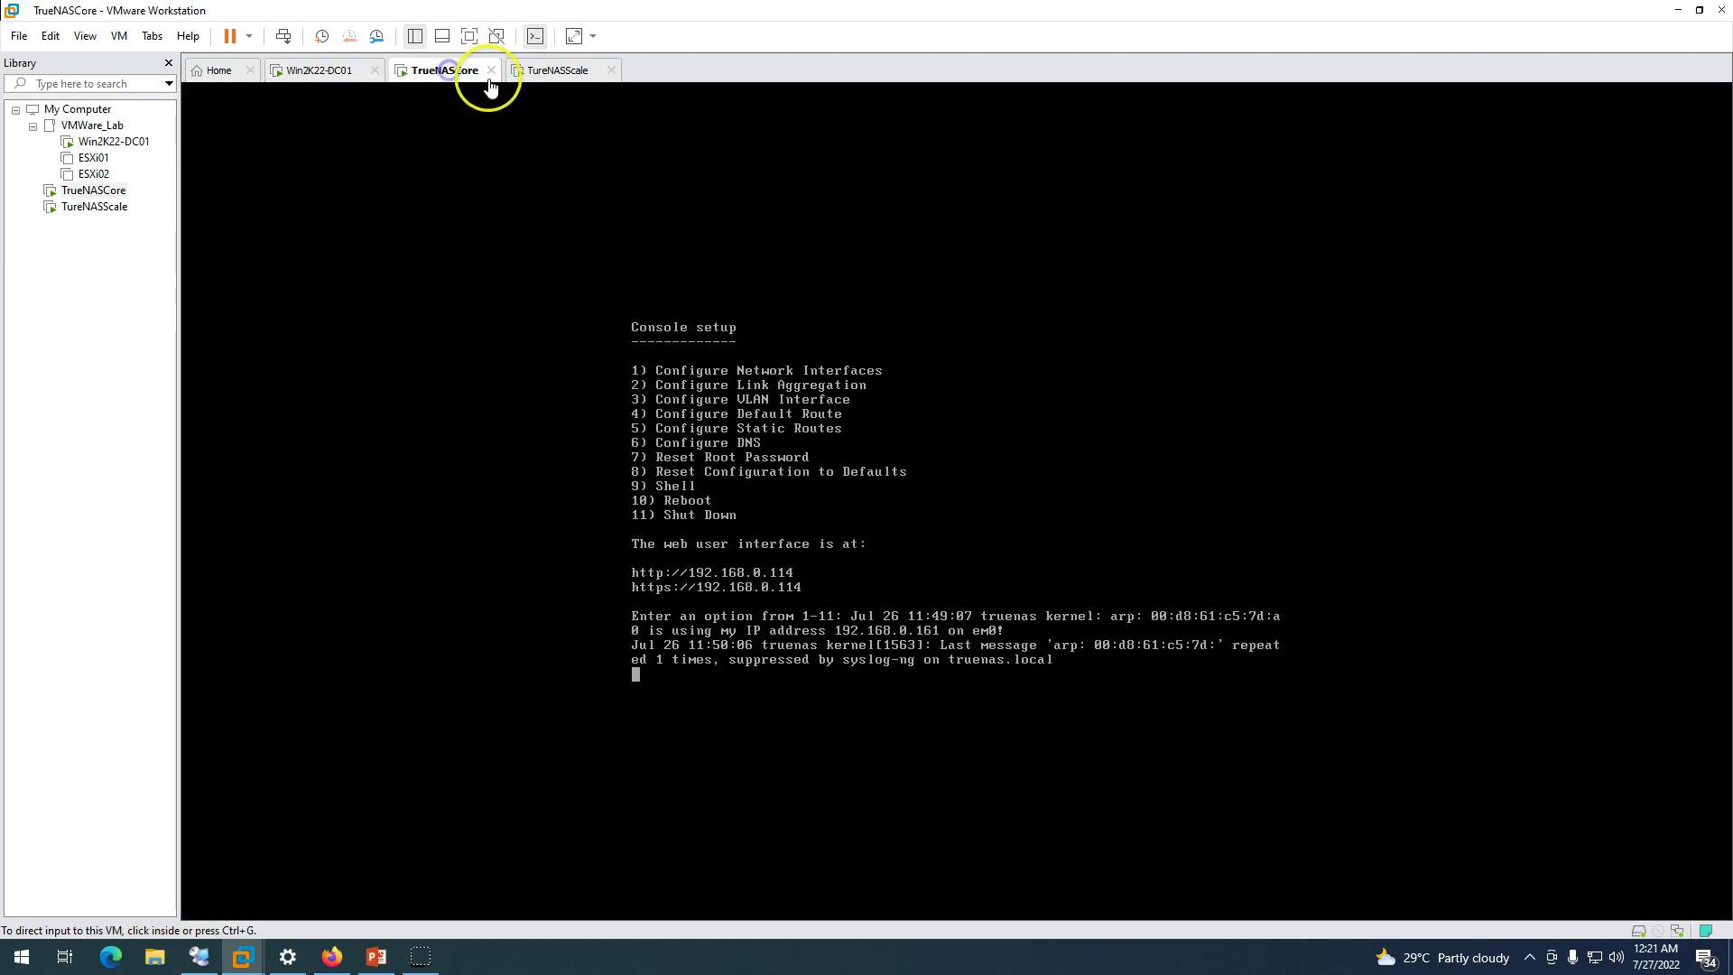
pyautogui.click(546, 71)
pyautogui.click(665, 283)
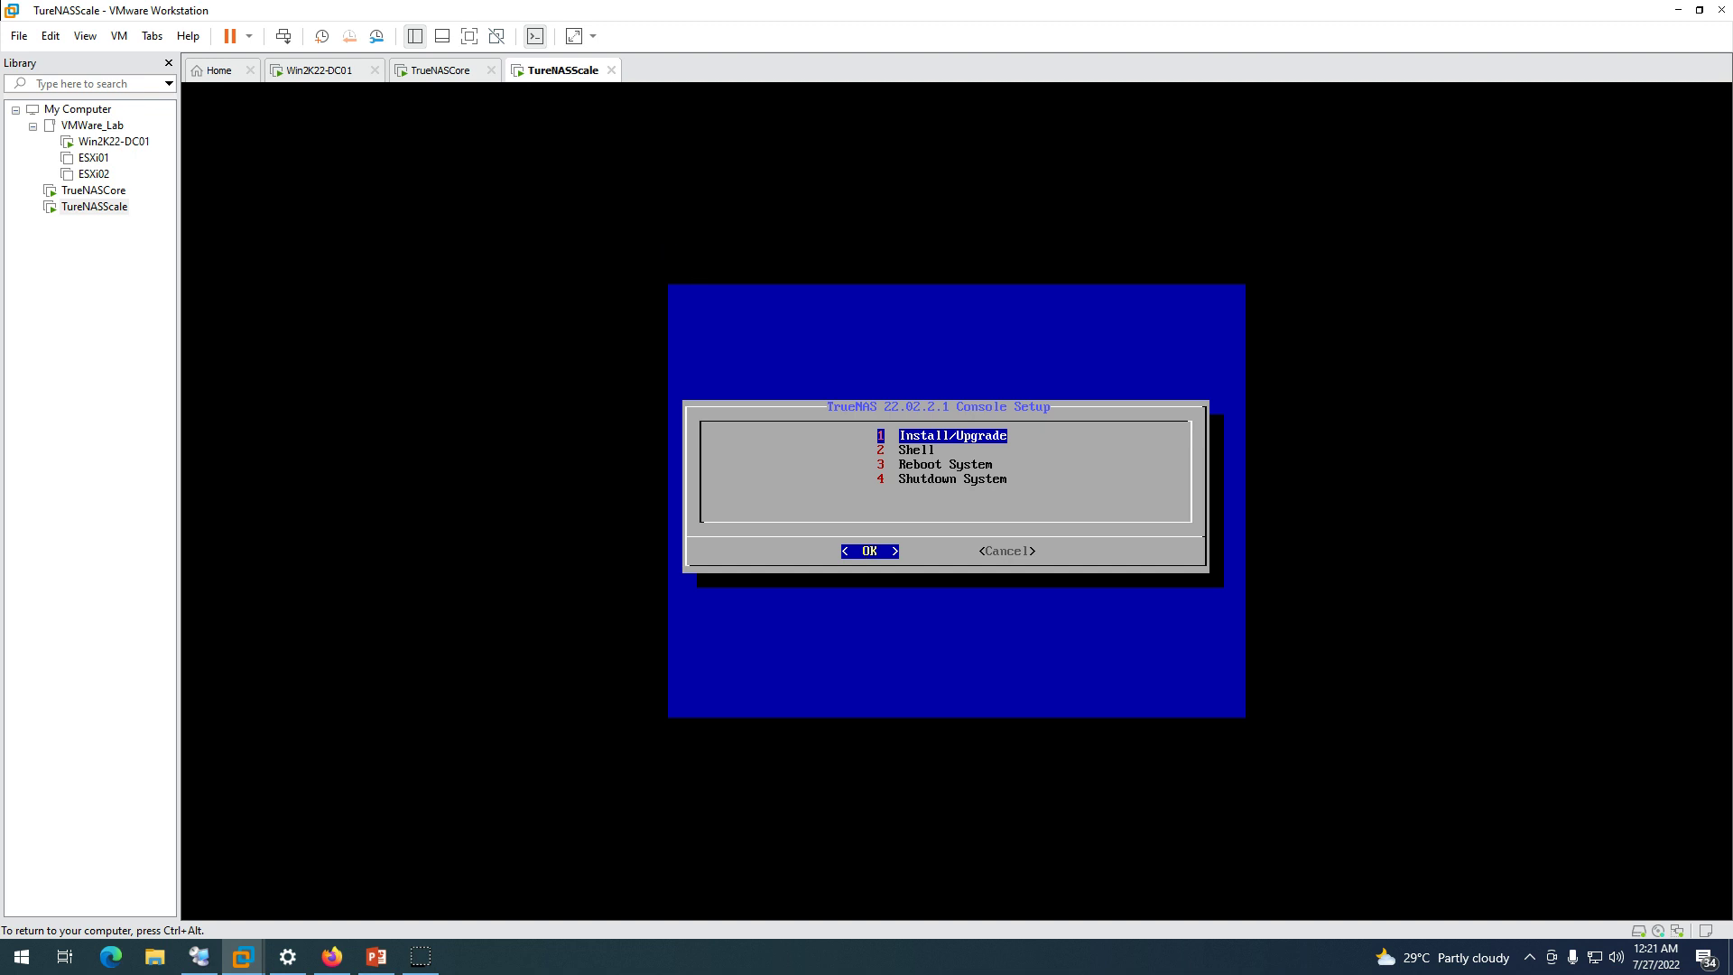
# Choose Install/Upgrade, select the 100 GiB sda disk, and agree to erase it.
pyautogui.press('Return')
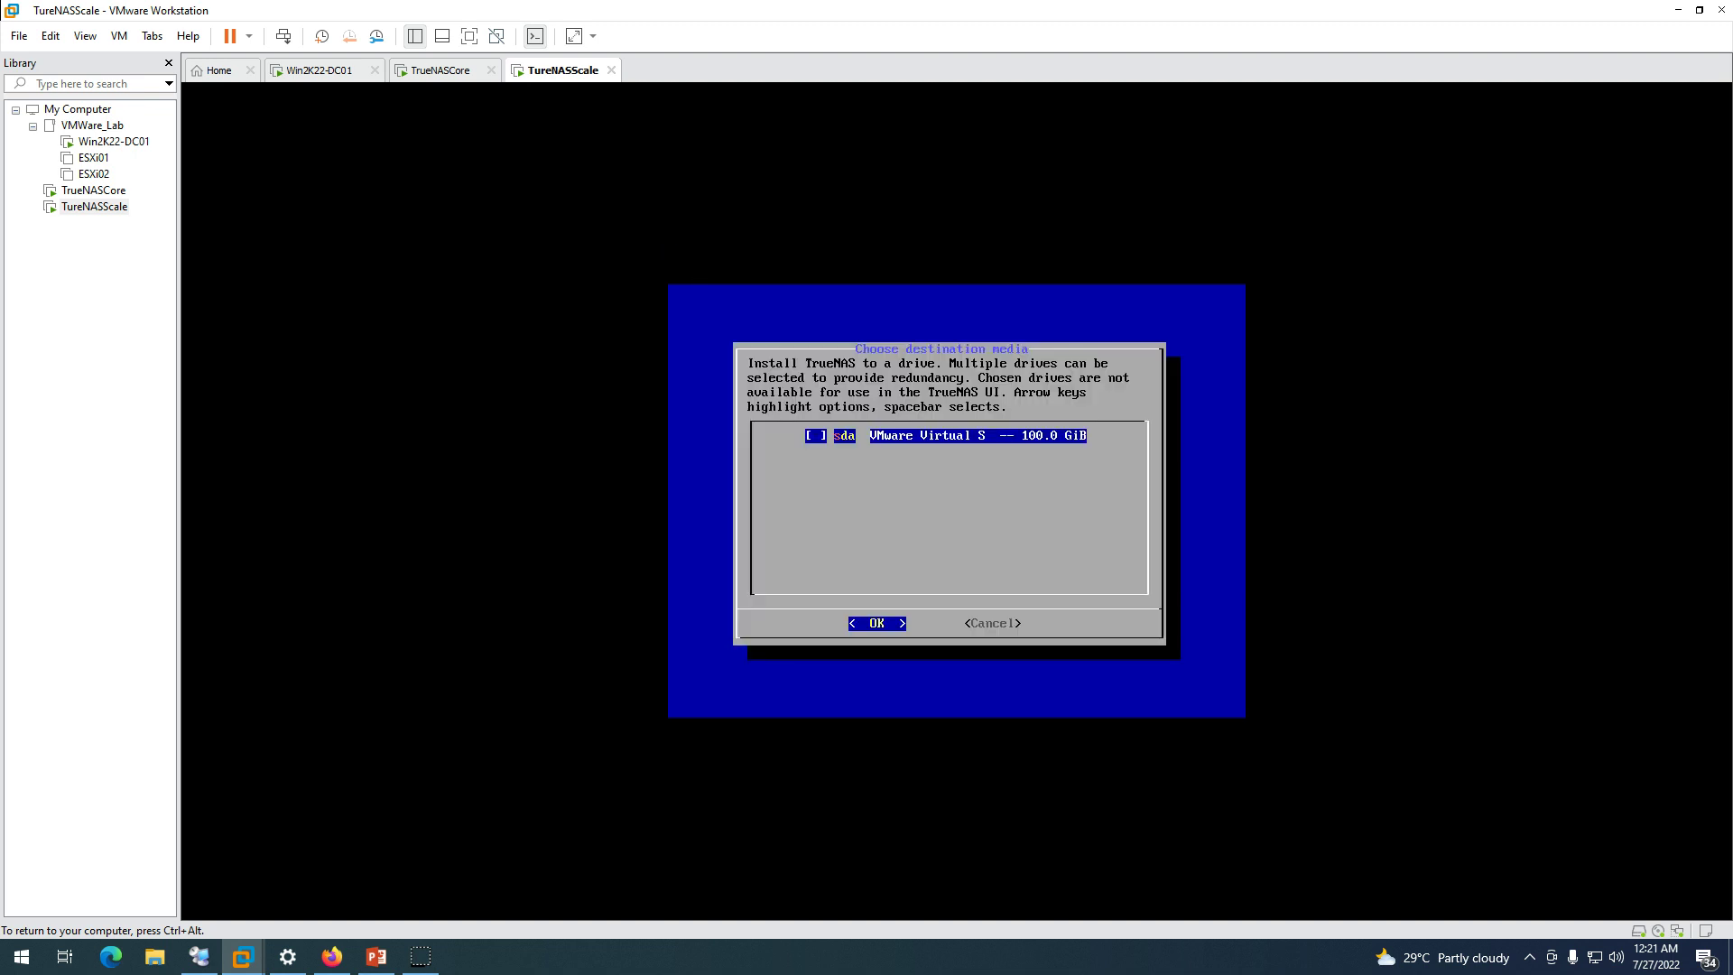
pyautogui.click(880, 447)
pyautogui.press('Return')
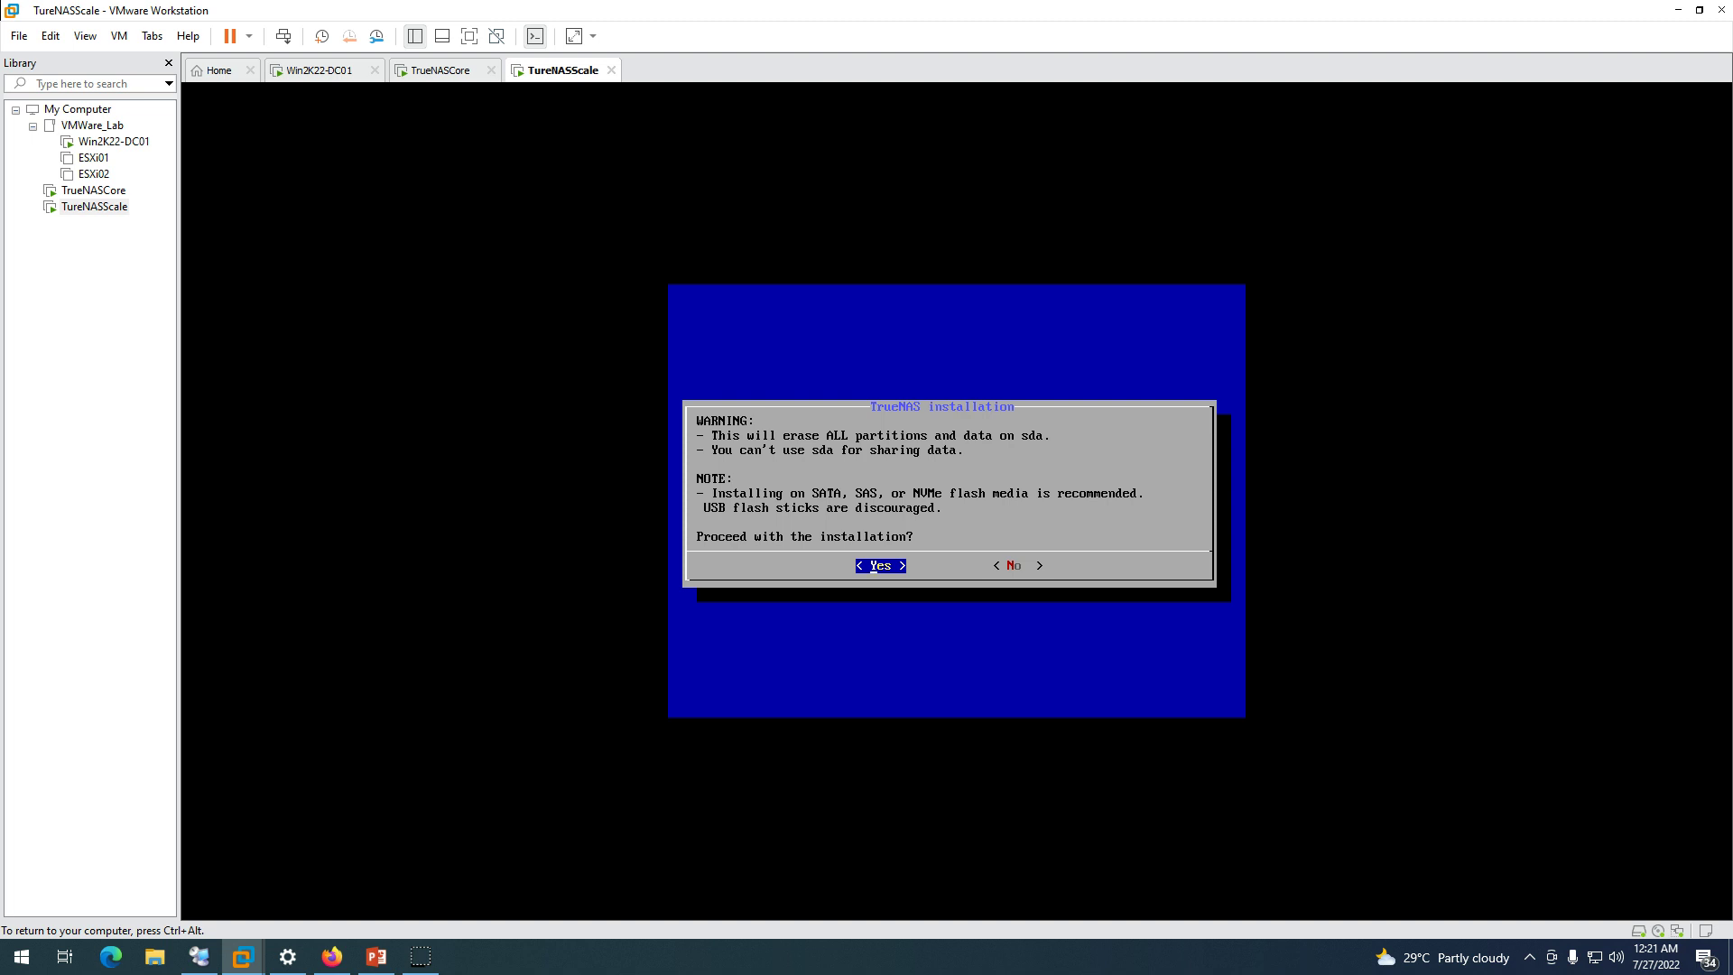
pyautogui.press('Return')
# Enter and confirm the root password, answer the swap prompt, and begin installing.
pyautogui.write('********')
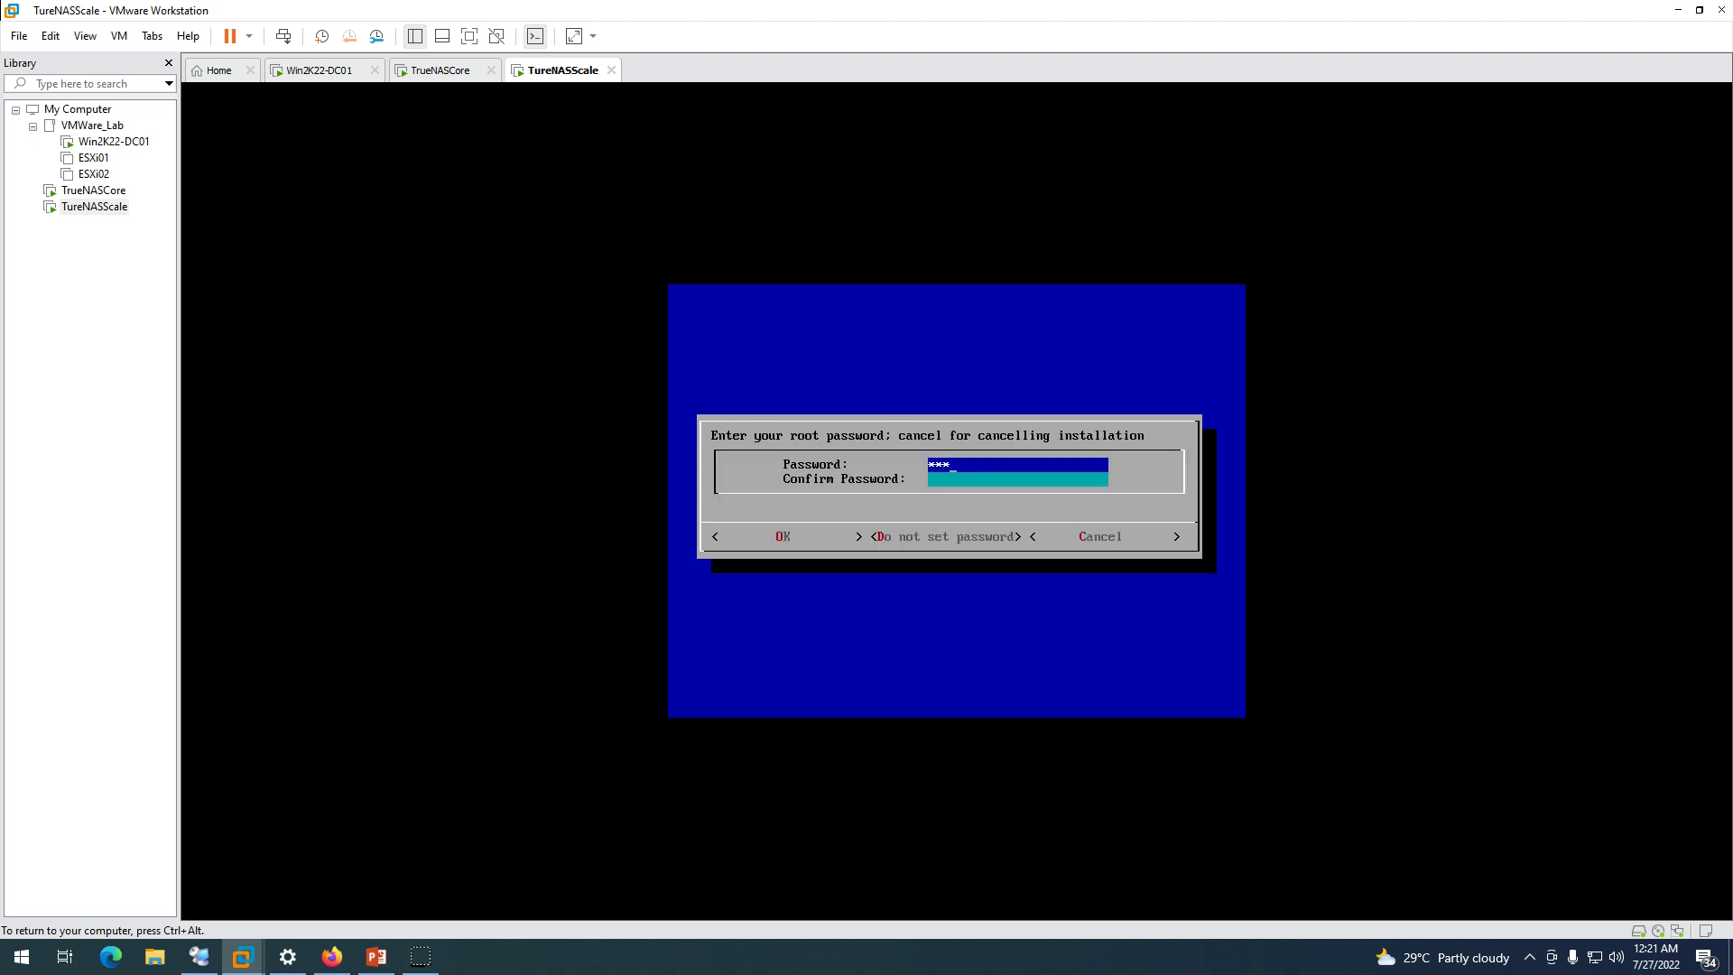
pyautogui.press('Down')
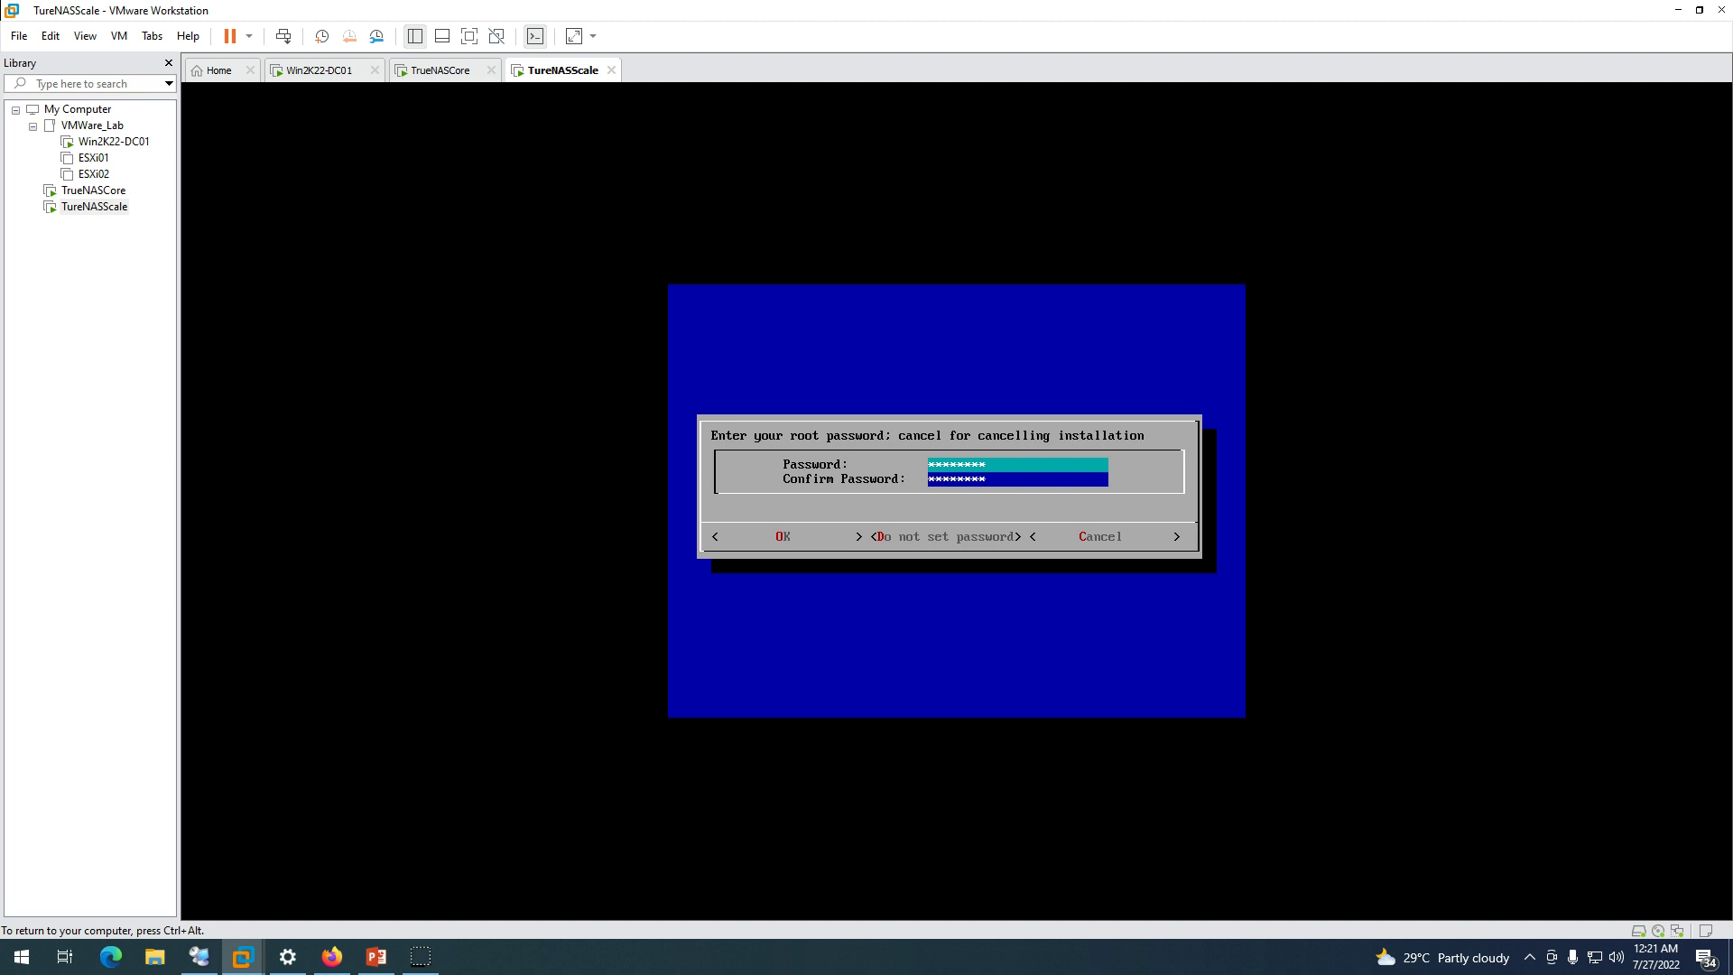
pyautogui.press('Return')
pyautogui.press('Right')
pyautogui.press('Left')
pyautogui.press('Return')
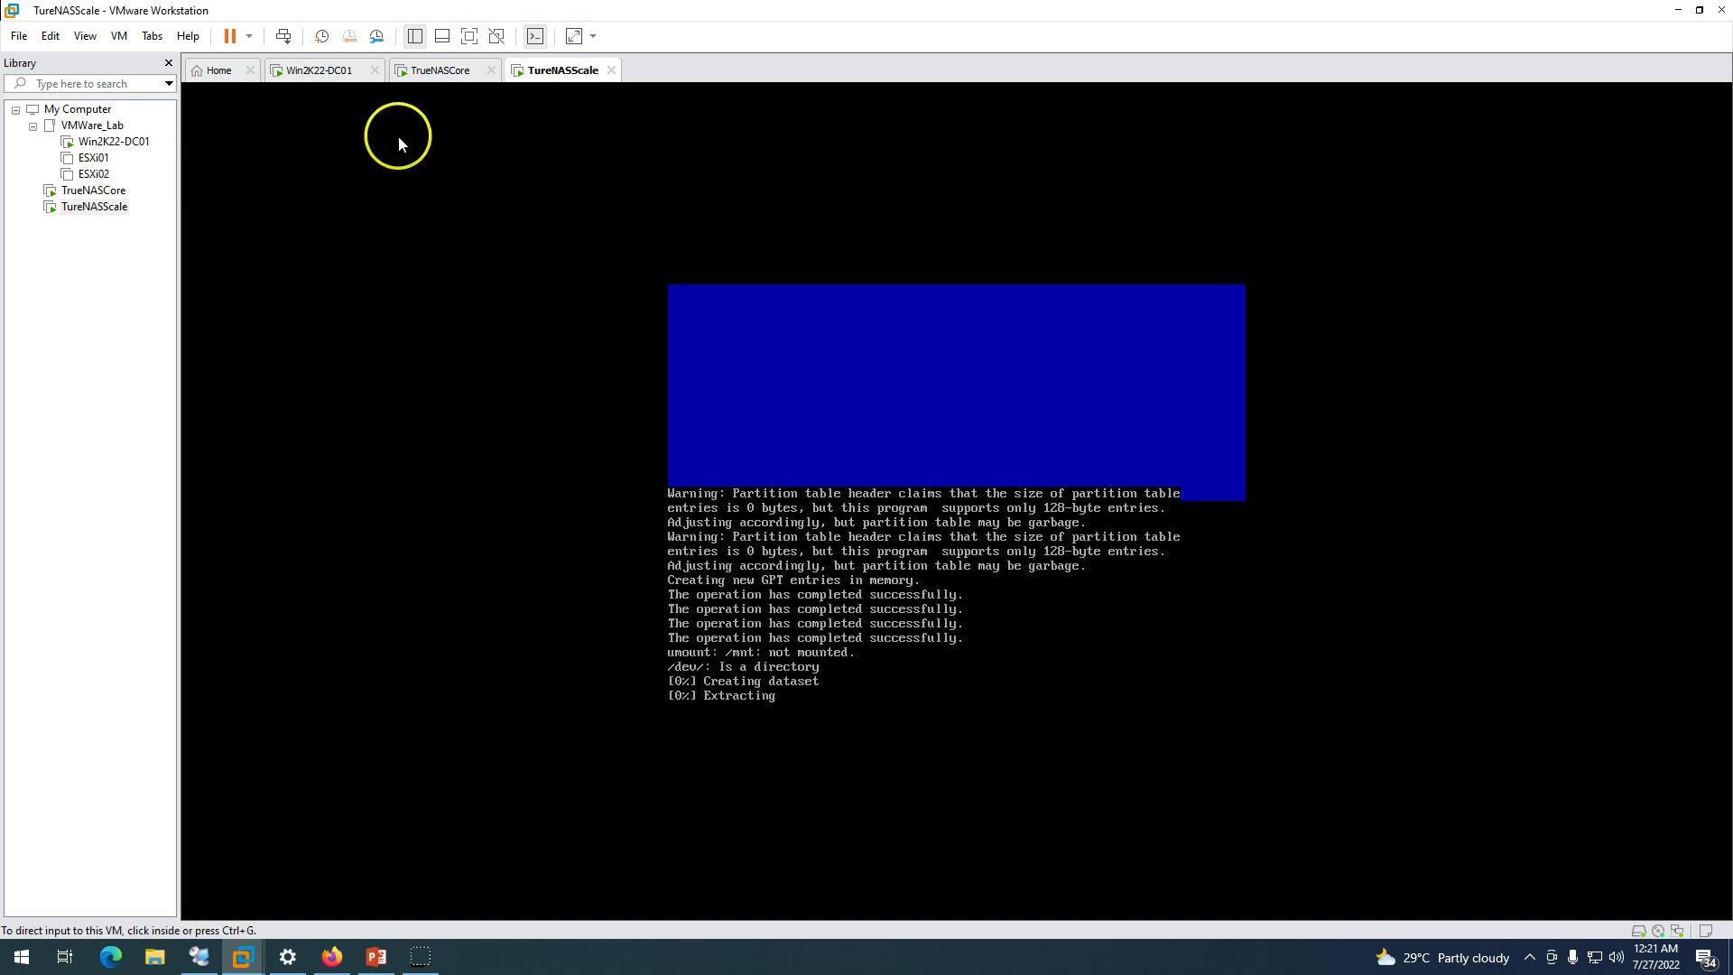
pyautogui.click(440, 69)
# Open the Sharing > Apple Shares (AFP) page in the TrueNAS CORE web interface.
pyautogui.click(317, 72)
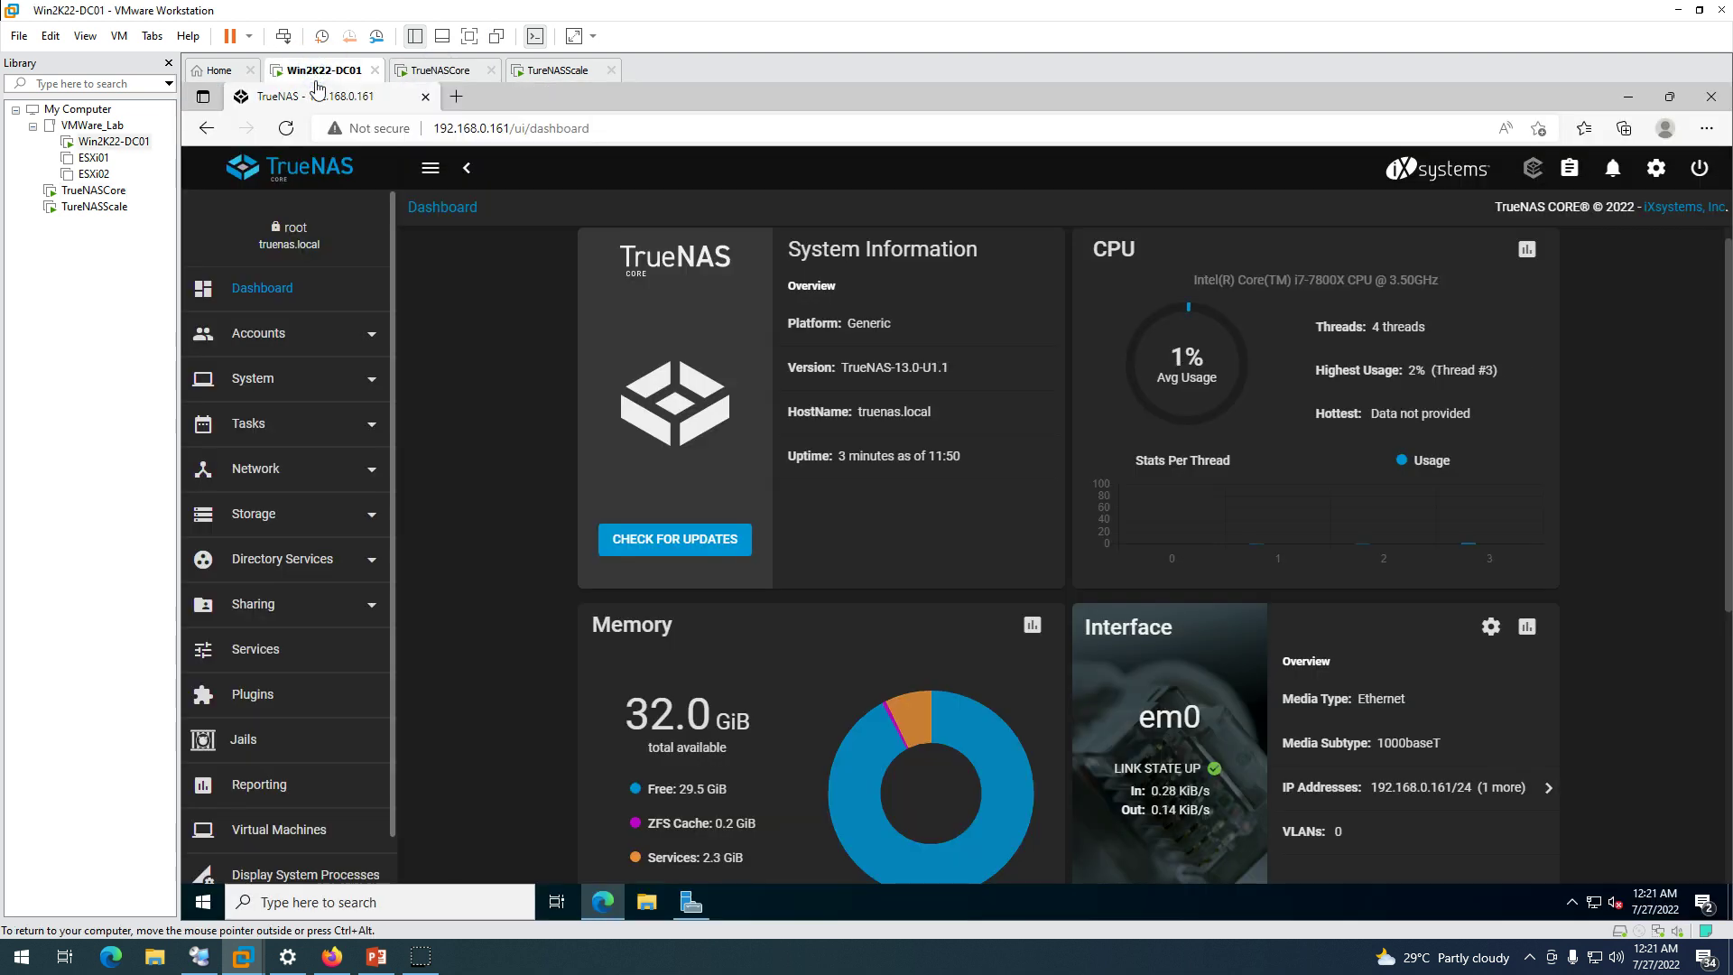
pyautogui.click(271, 604)
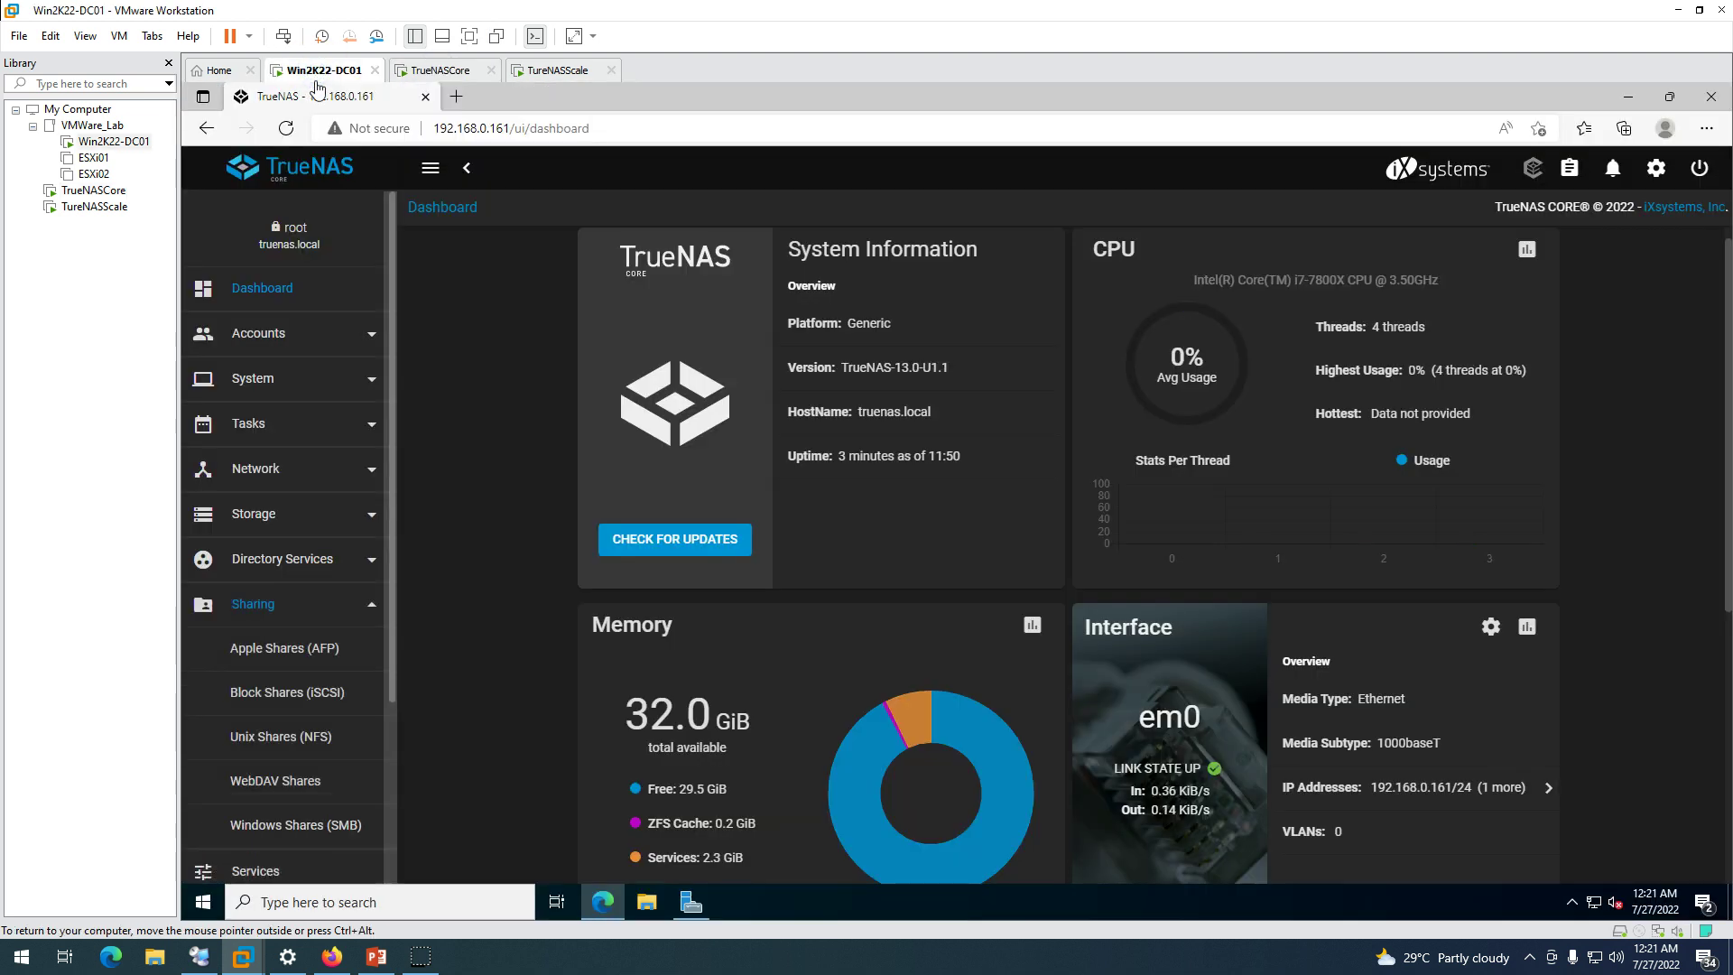
pyautogui.click(383, 648)
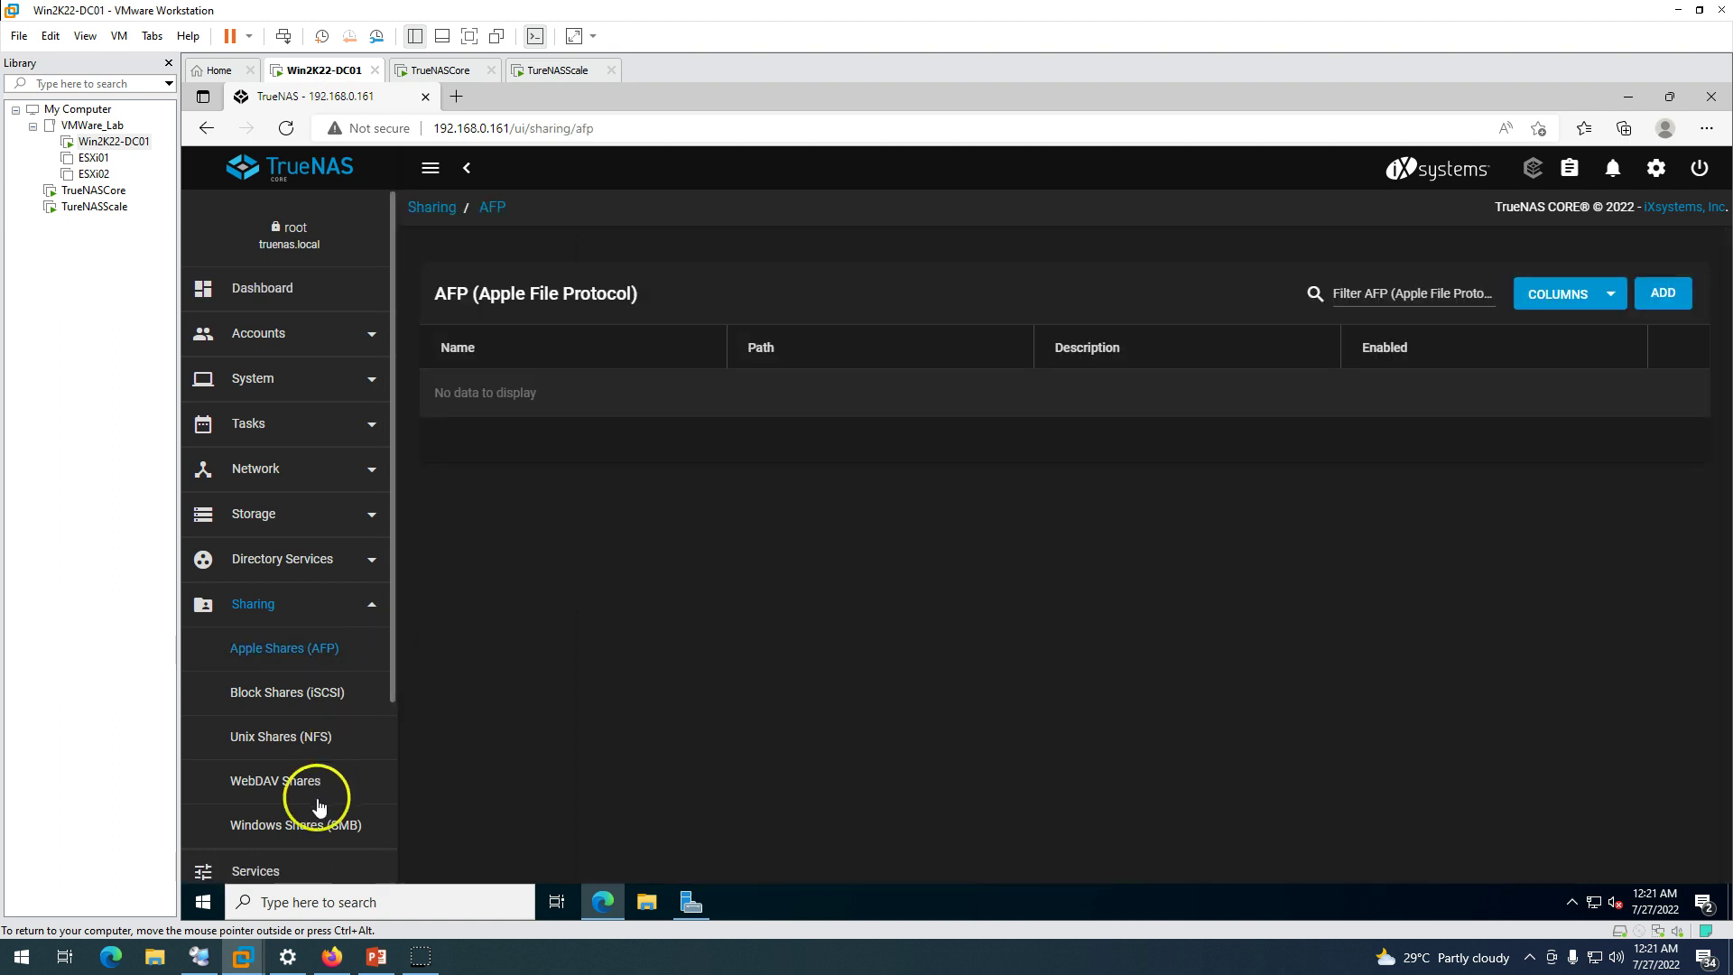
pyautogui.click(310, 602)
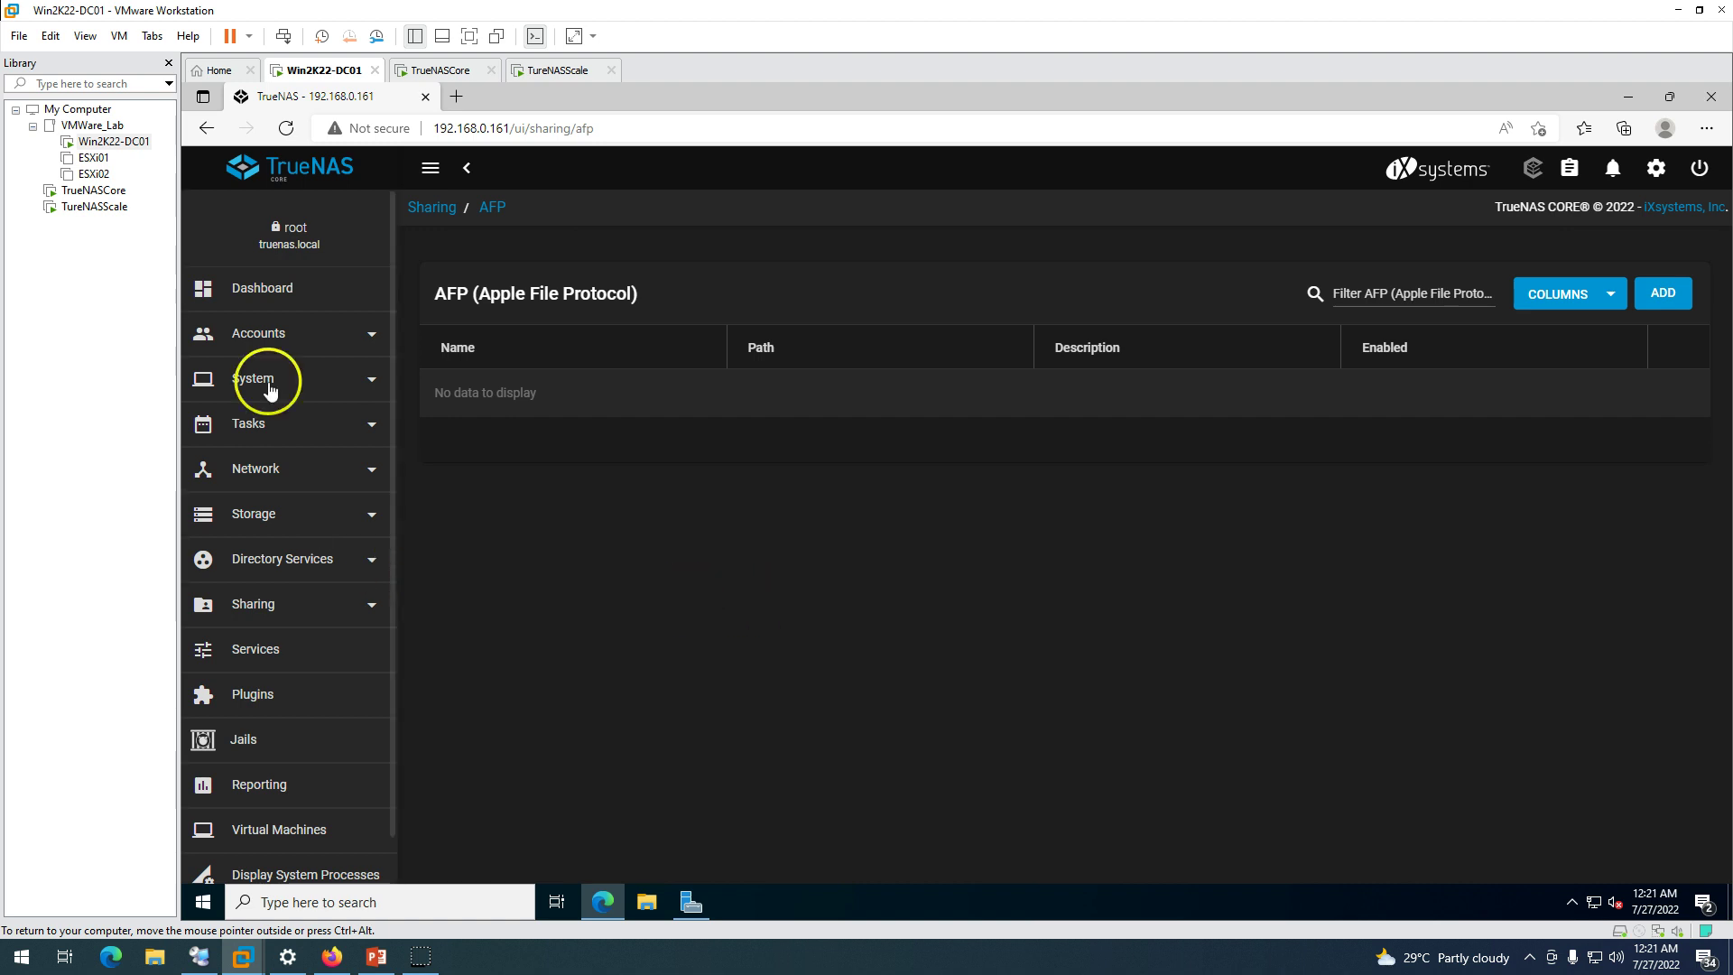
pyautogui.click(446, 73)
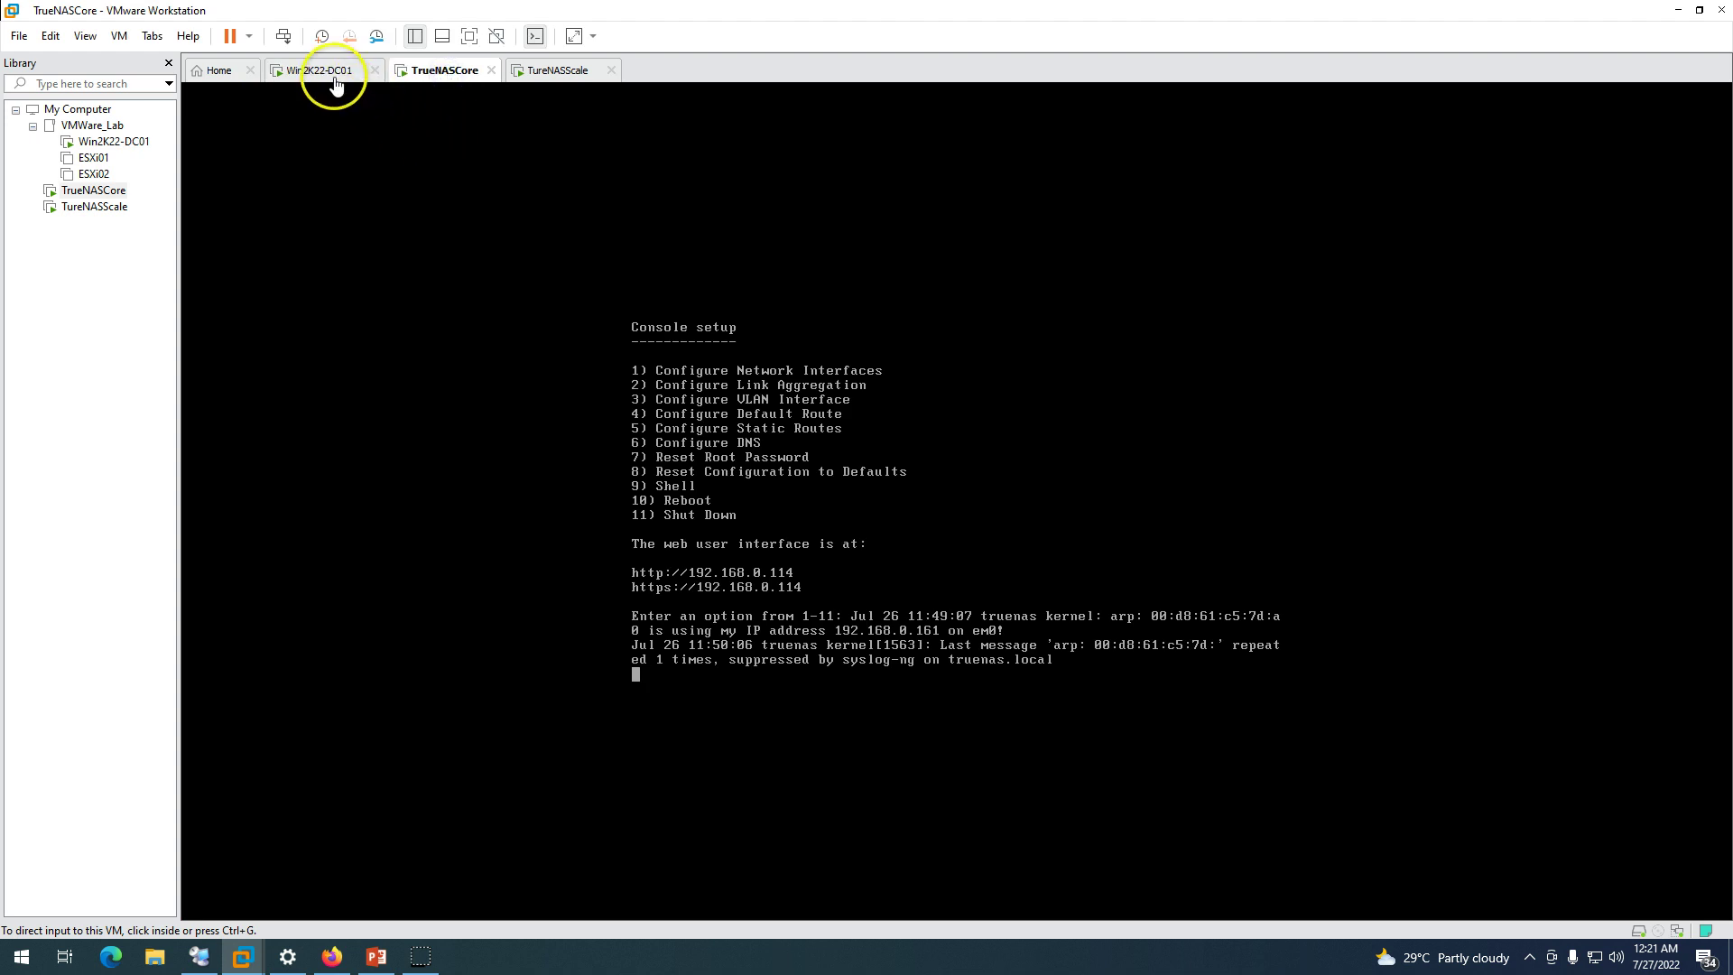
pyautogui.click(335, 83)
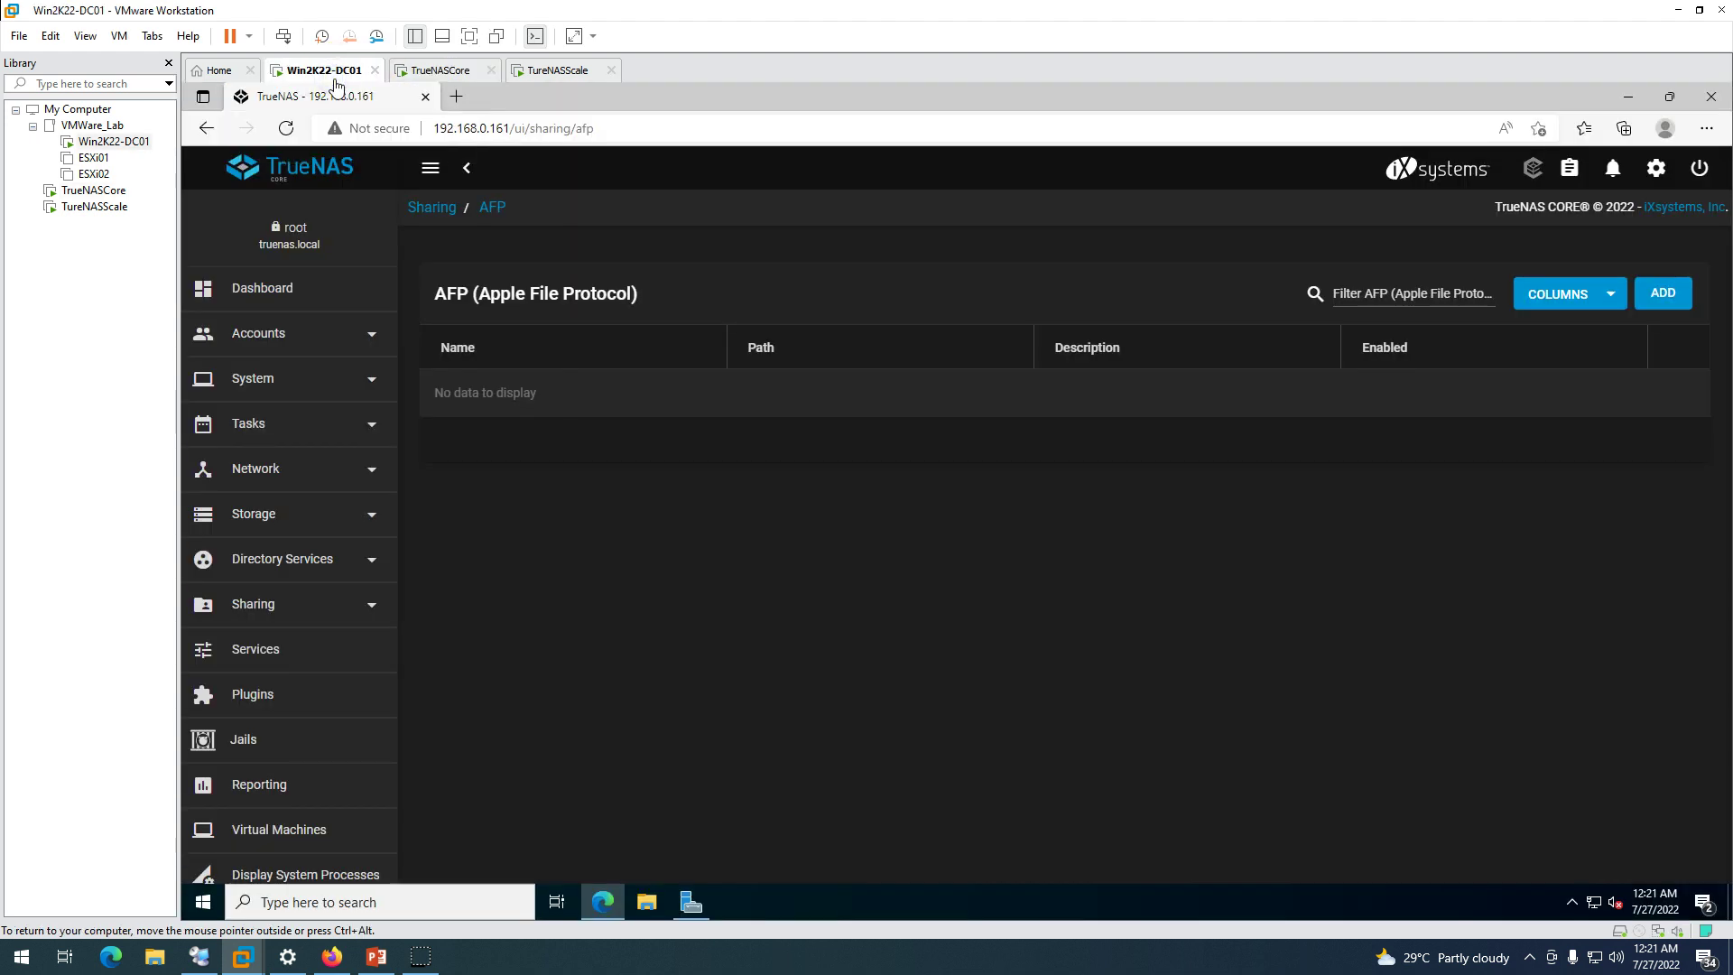
pyautogui.click(526, 713)
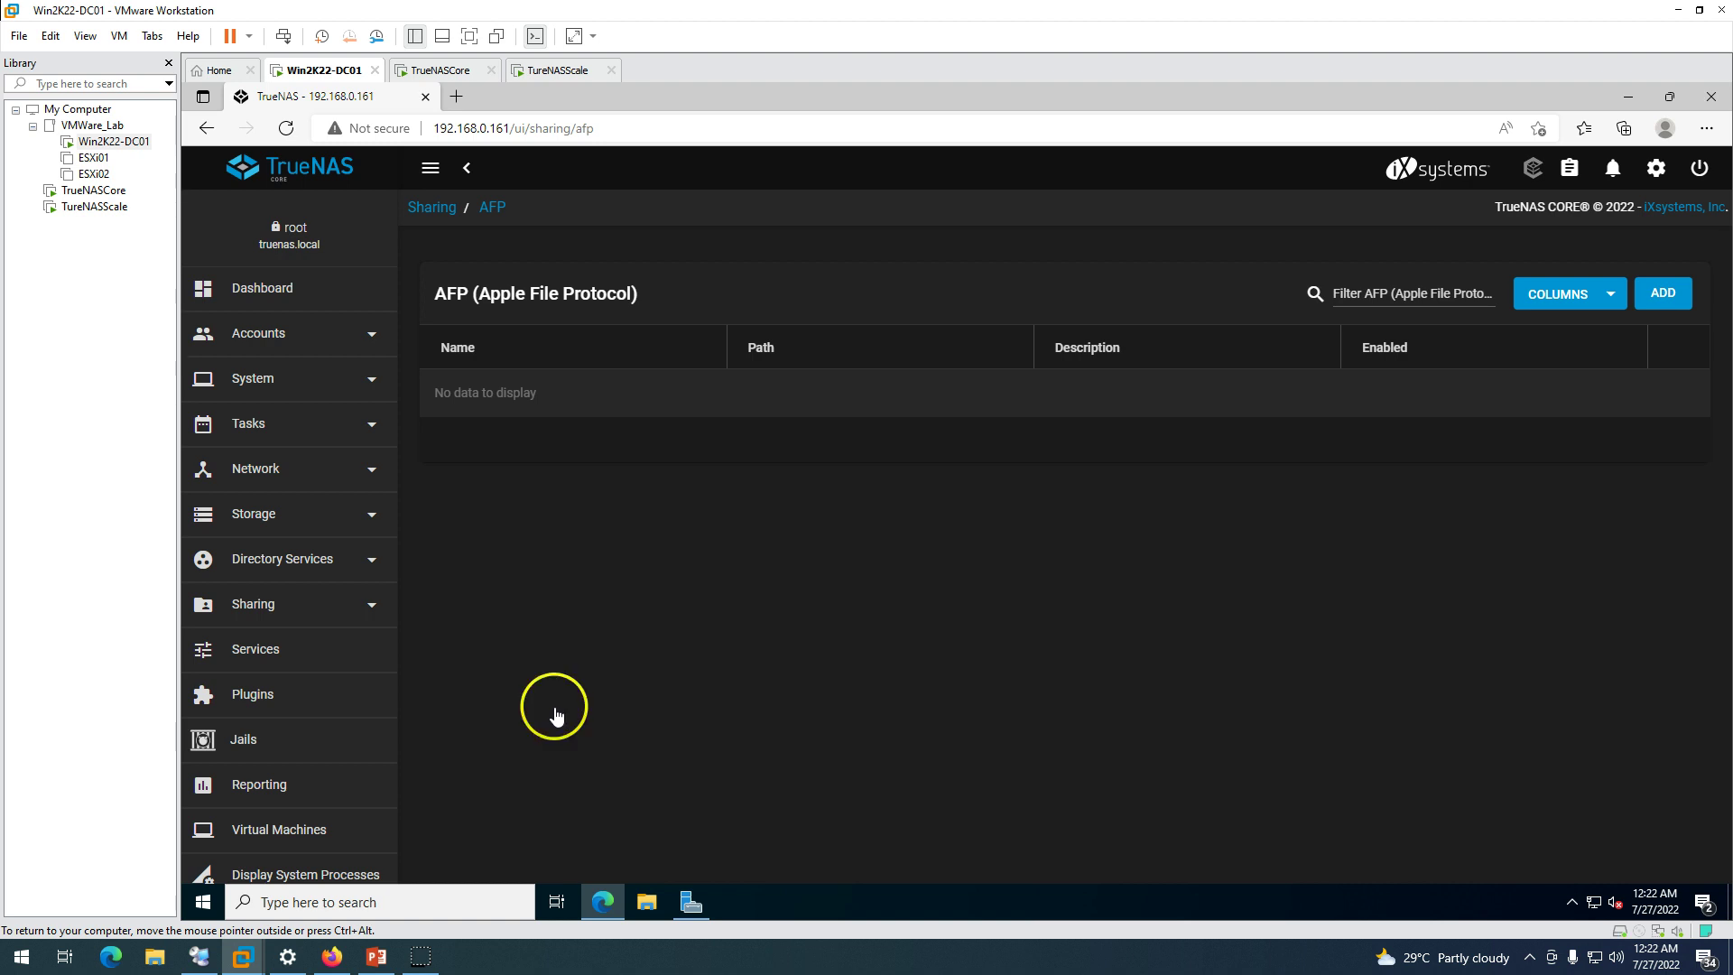
# Return to the TureNASScale installer and follow its progress to 90%.
pyautogui.click(554, 71)
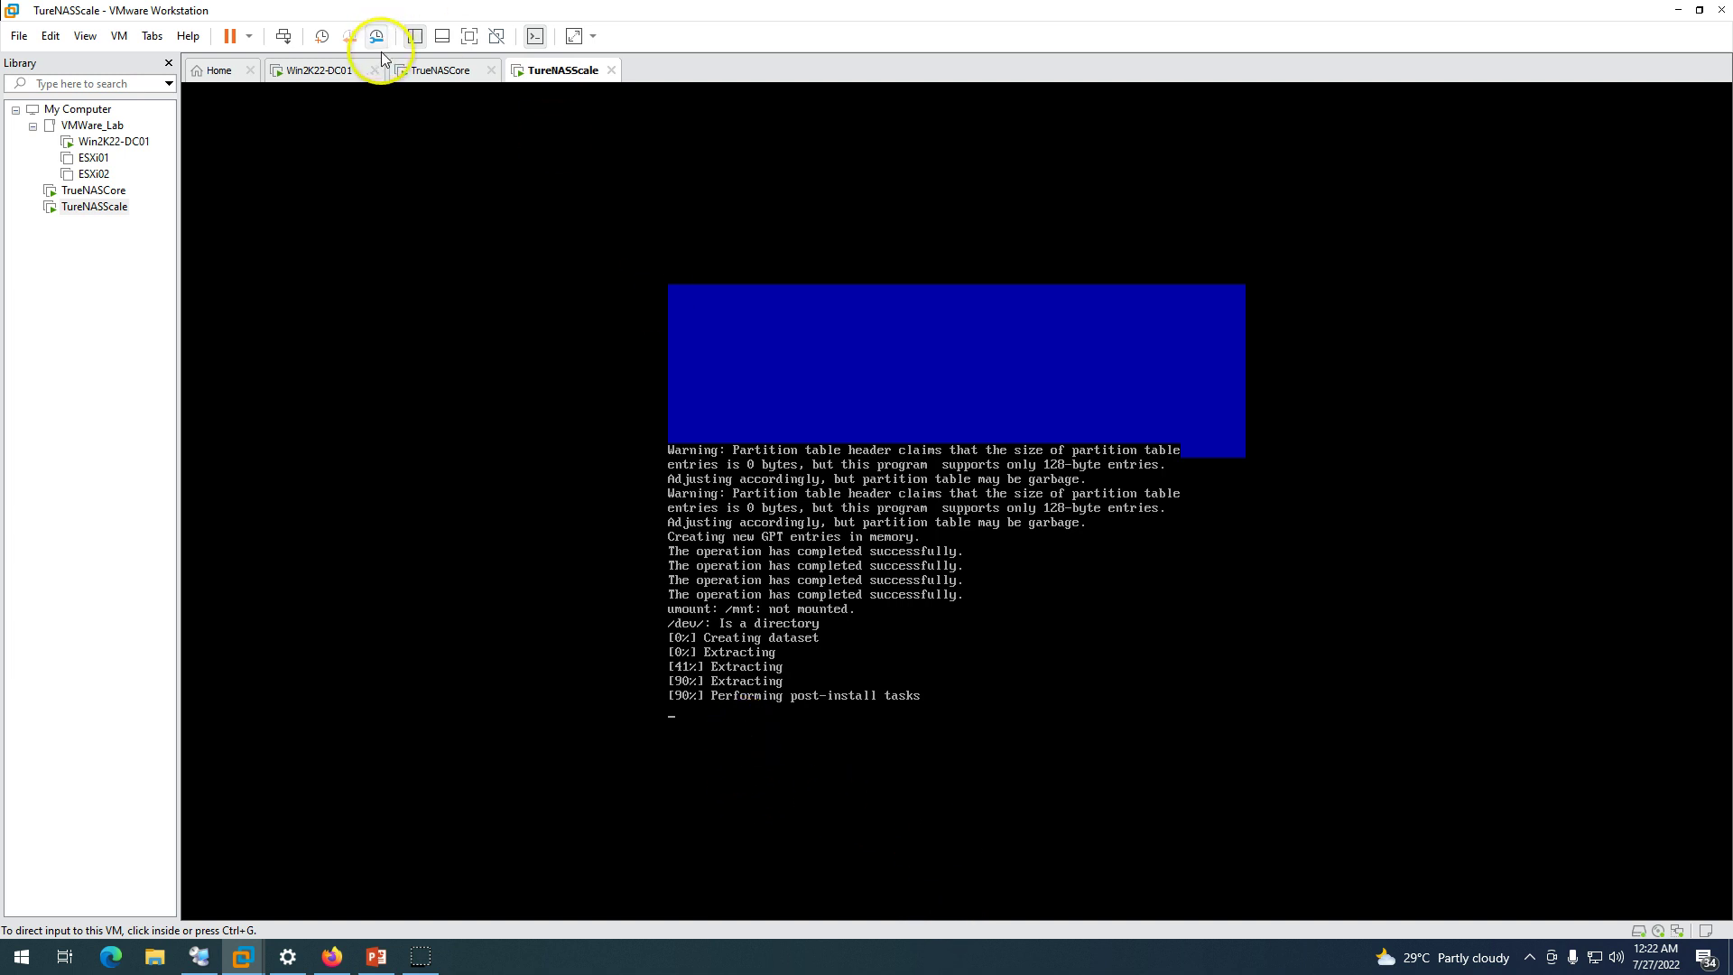
pyautogui.click(320, 69)
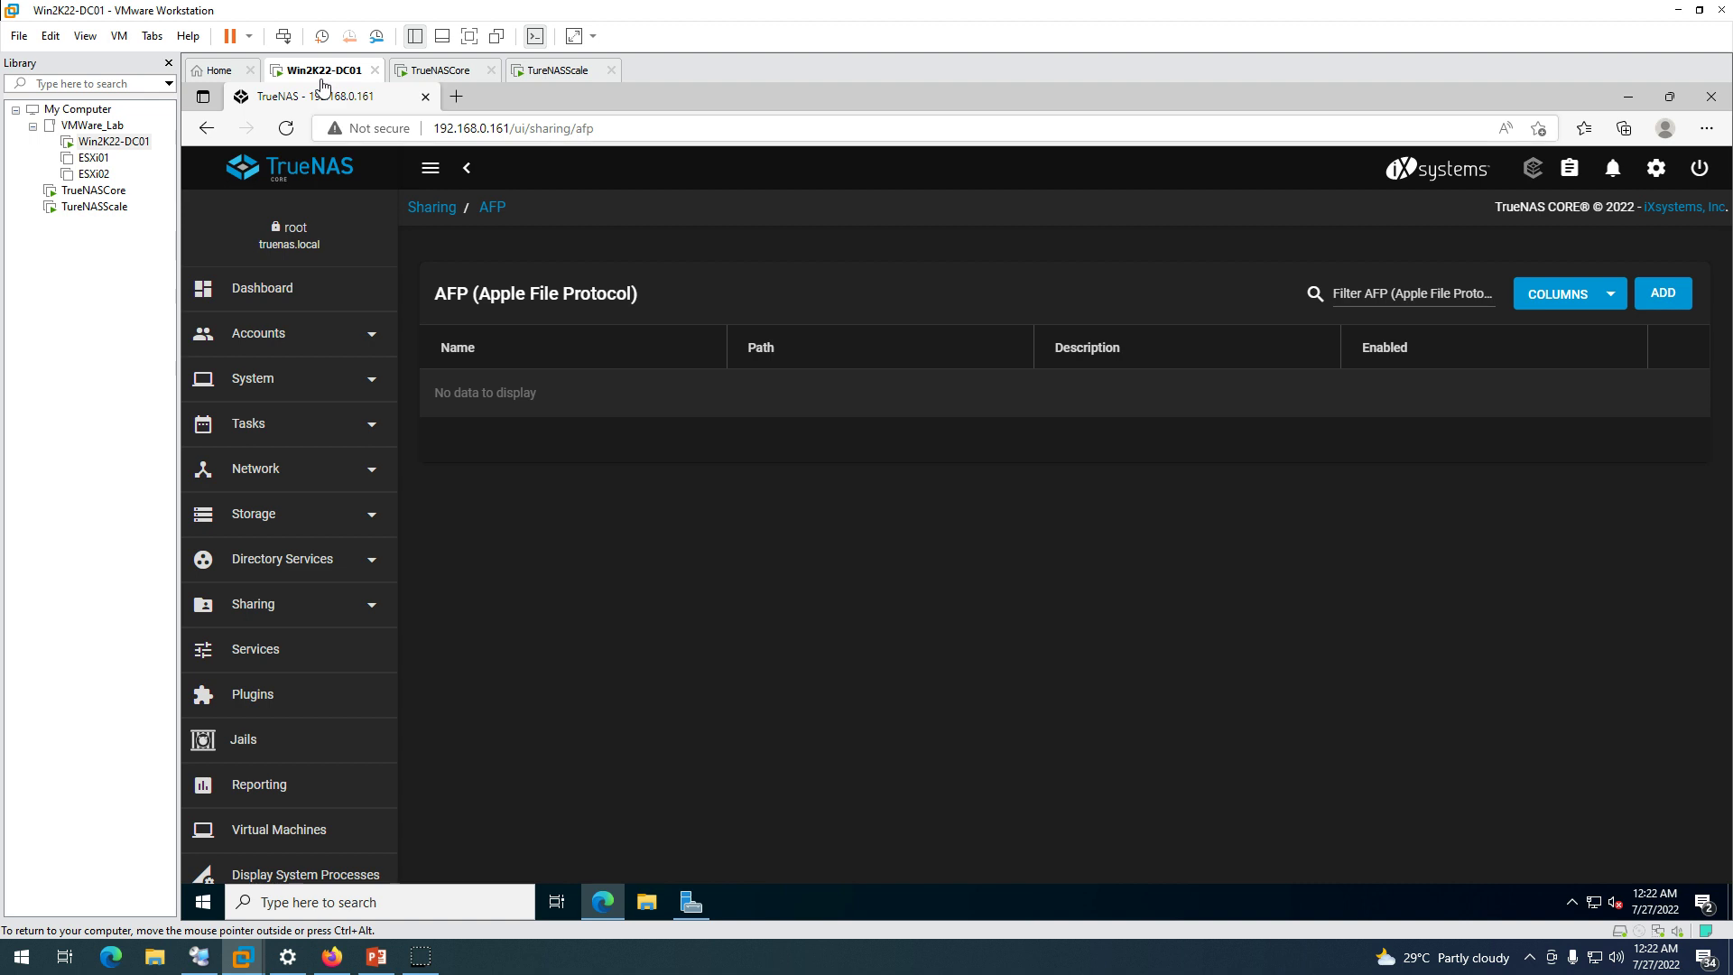
pyautogui.click(564, 70)
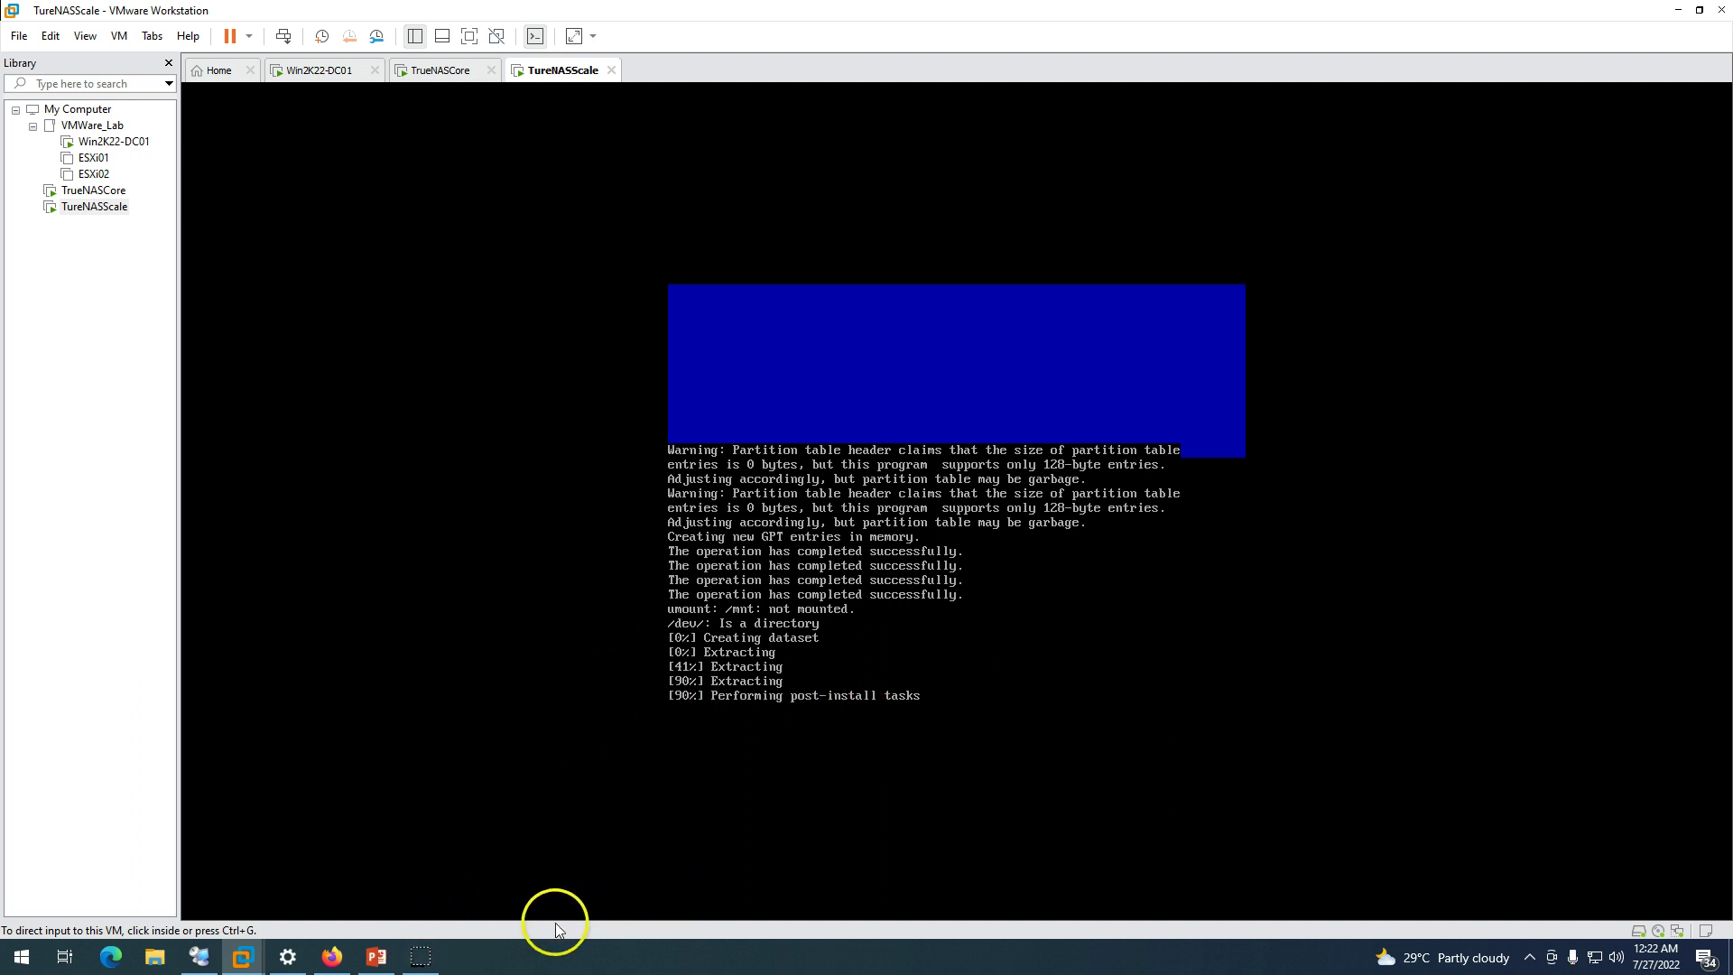
pyautogui.moveTo(430, 956)
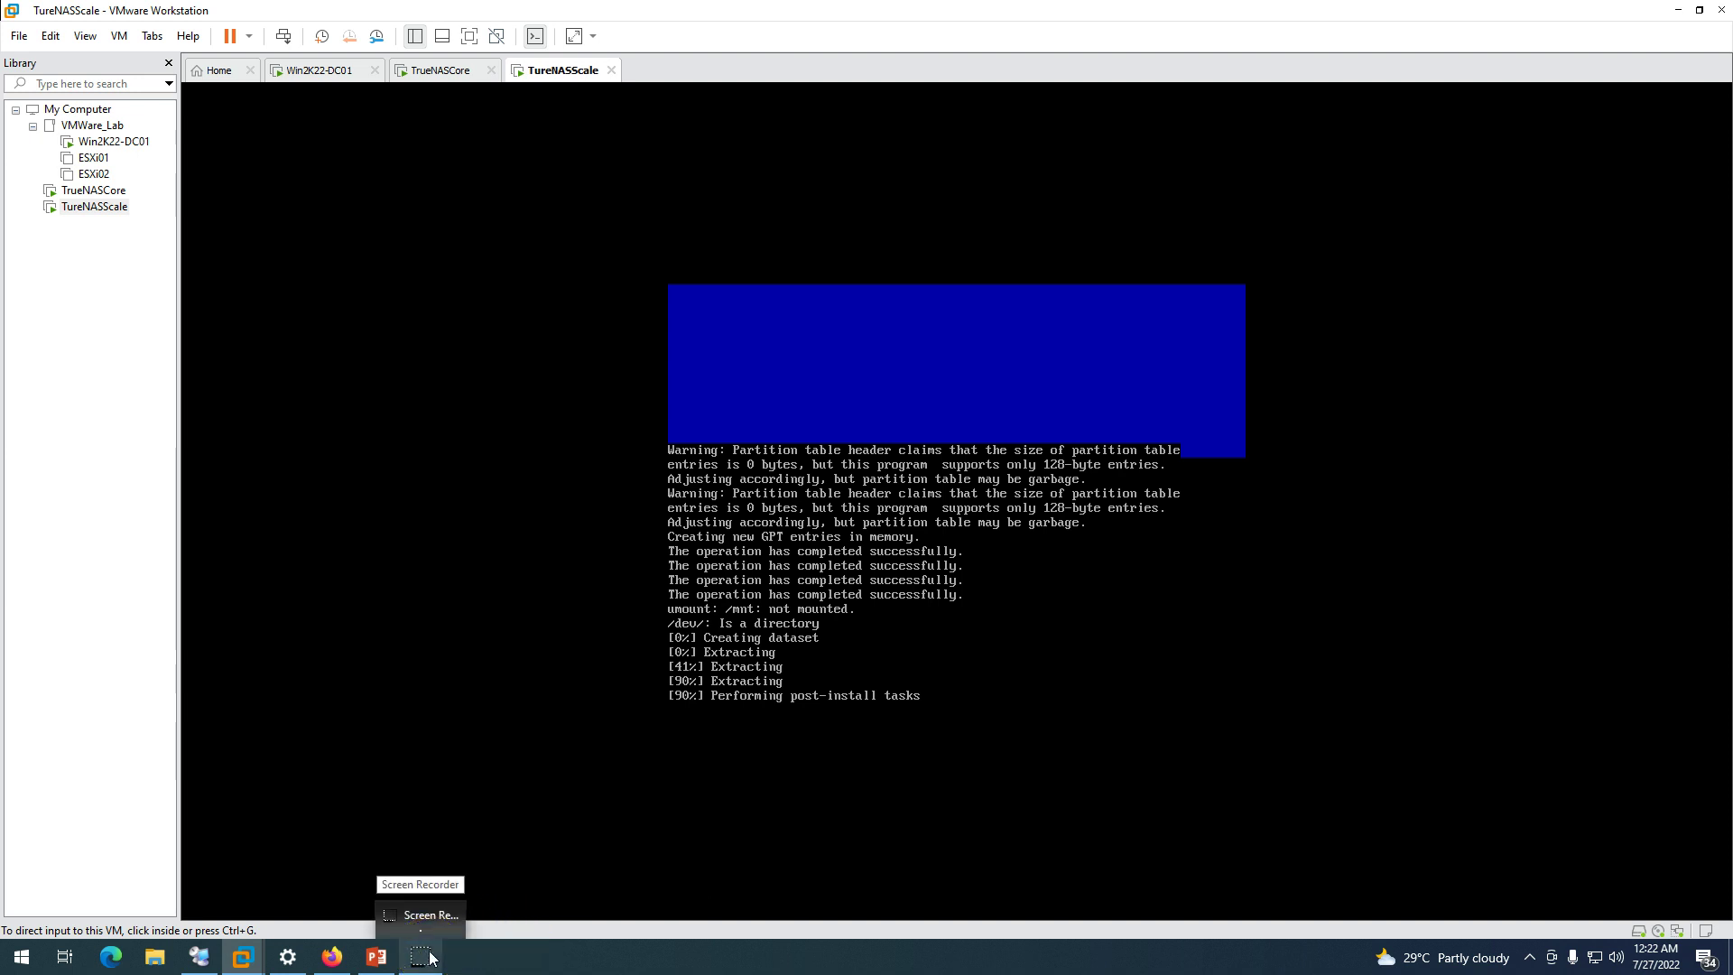
pyautogui.click(1025, 484)
# Dismiss the installation-succeeded message and shut down the TrueNAS SCALE system.
pyautogui.hotkey('ctrl', 'alt')
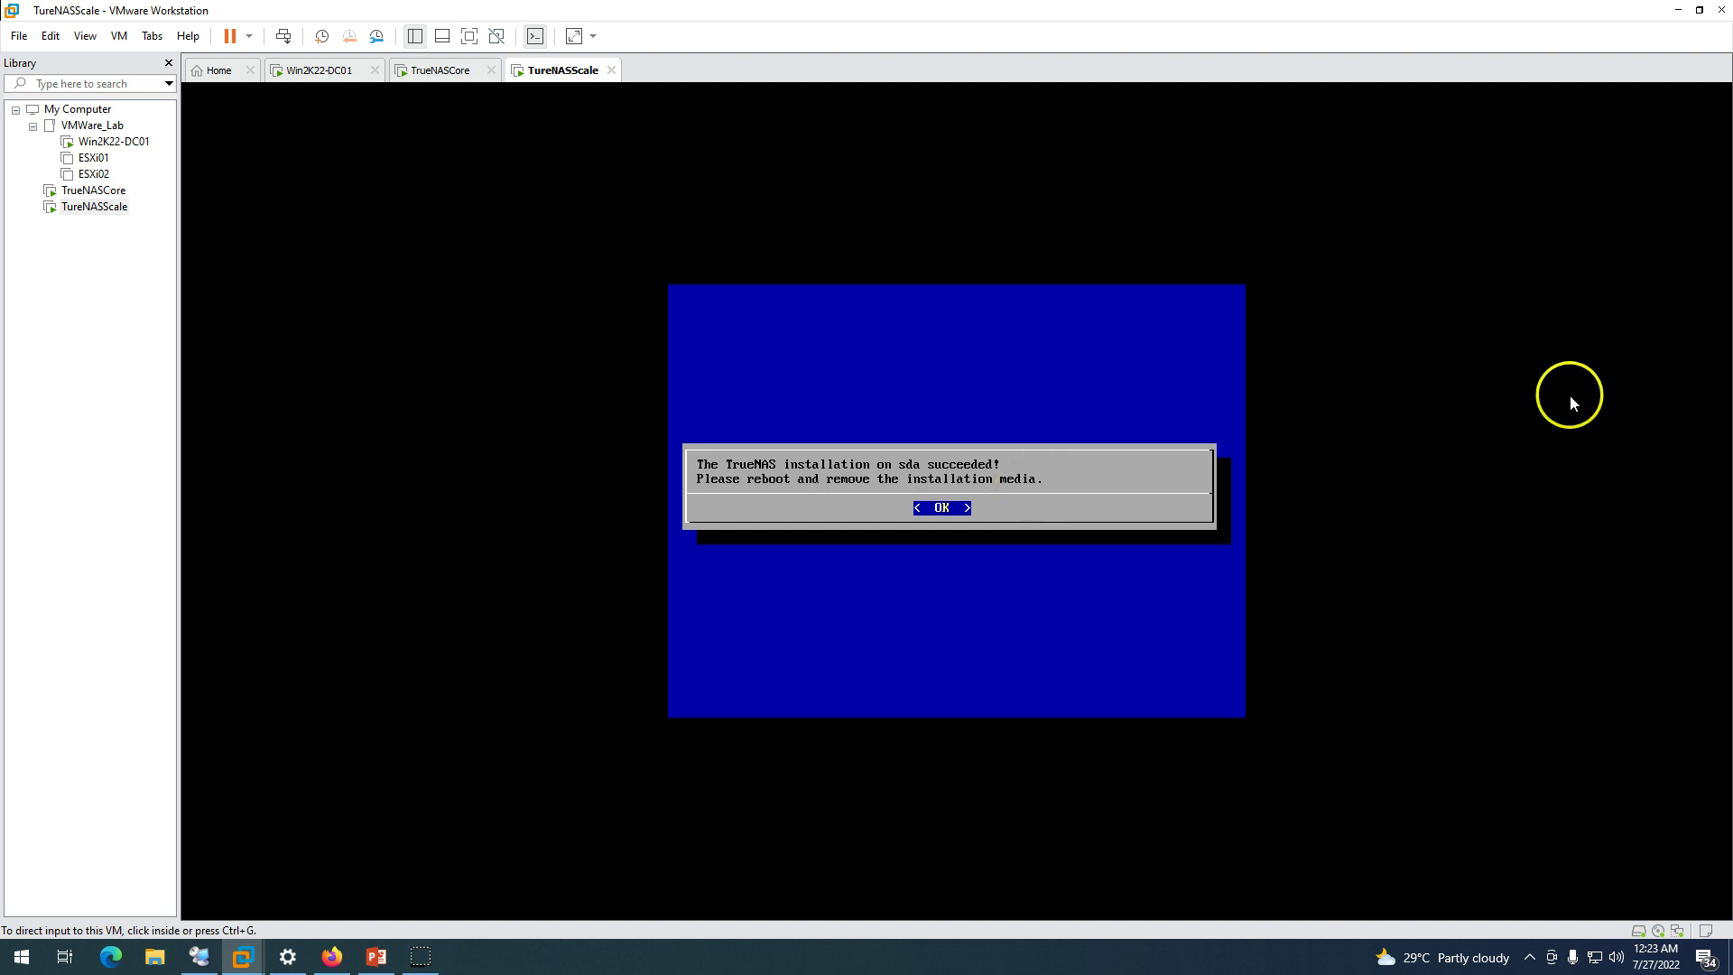
pyautogui.click(1251, 466)
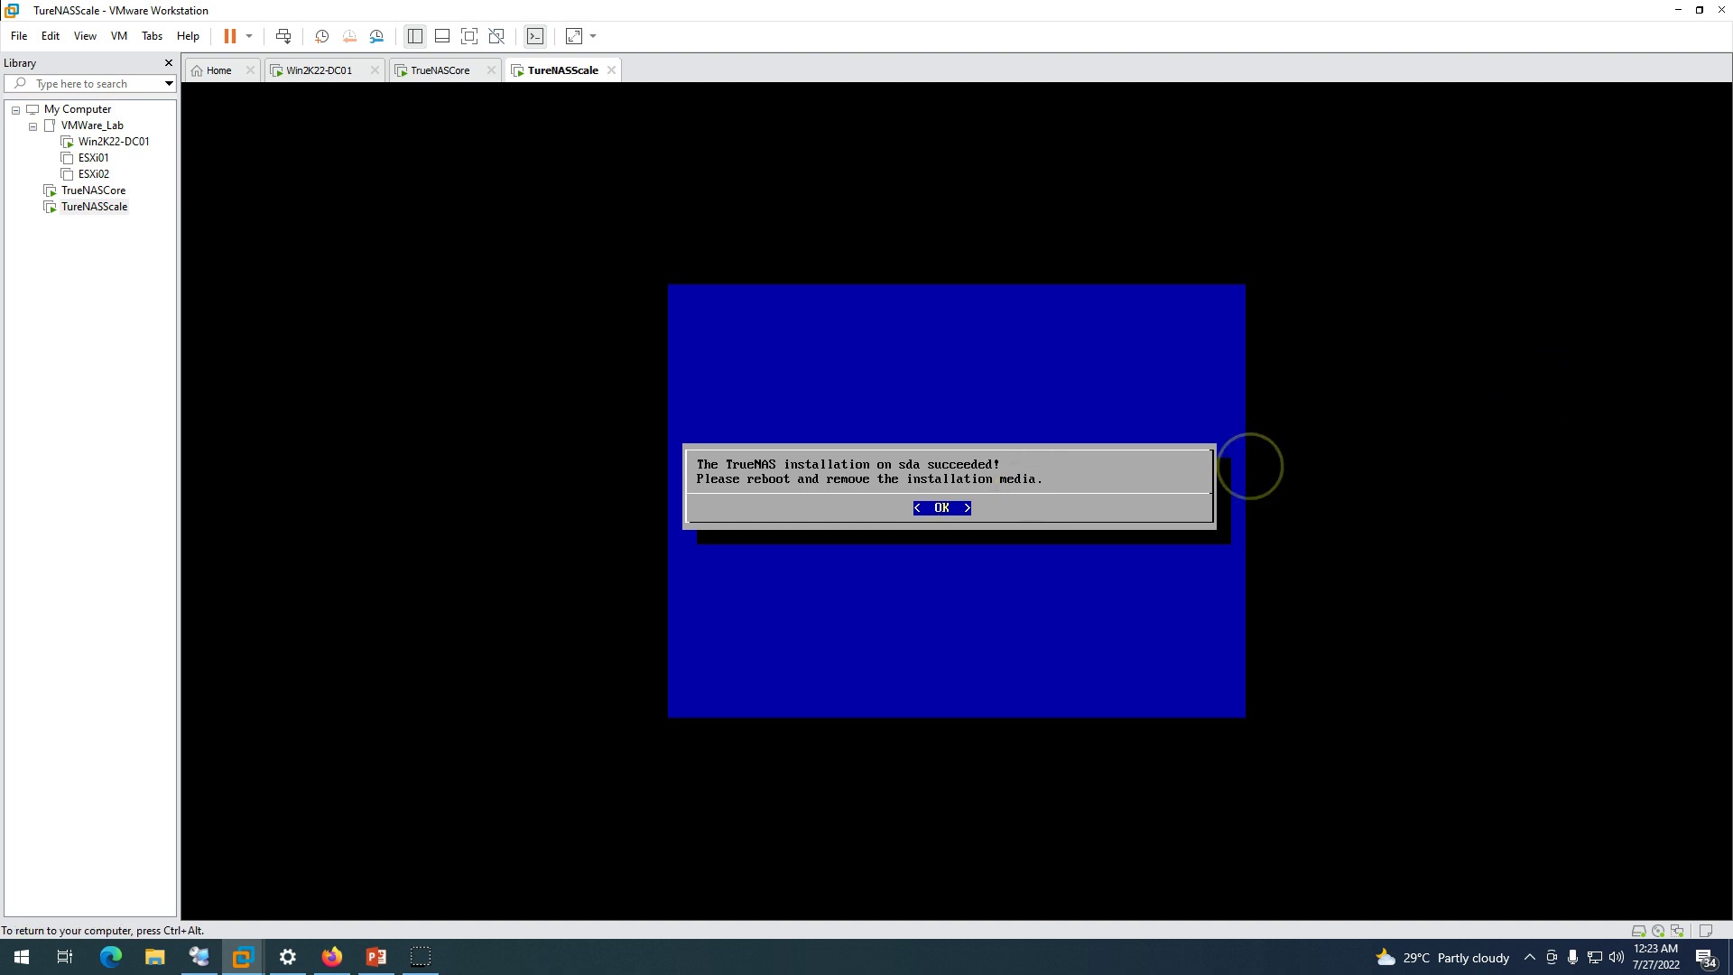
pyautogui.press('Return')
pyautogui.press('Down')
pyautogui.press('Down')
pyautogui.press('Down')
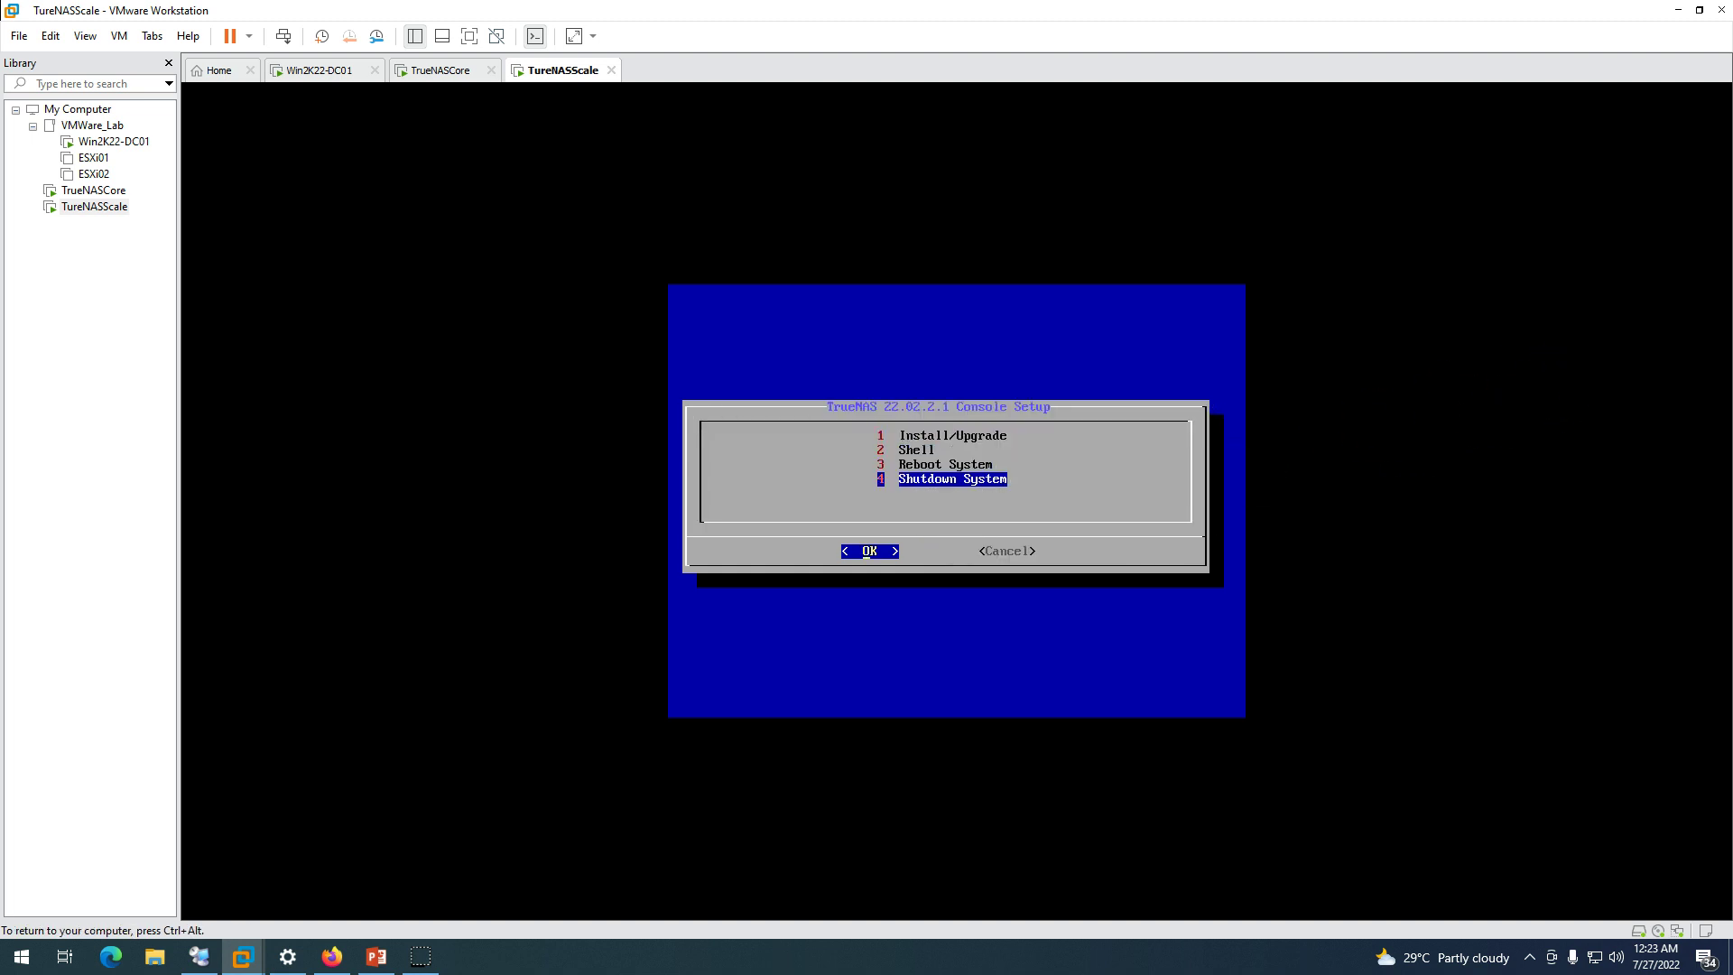
pyautogui.press('Return')
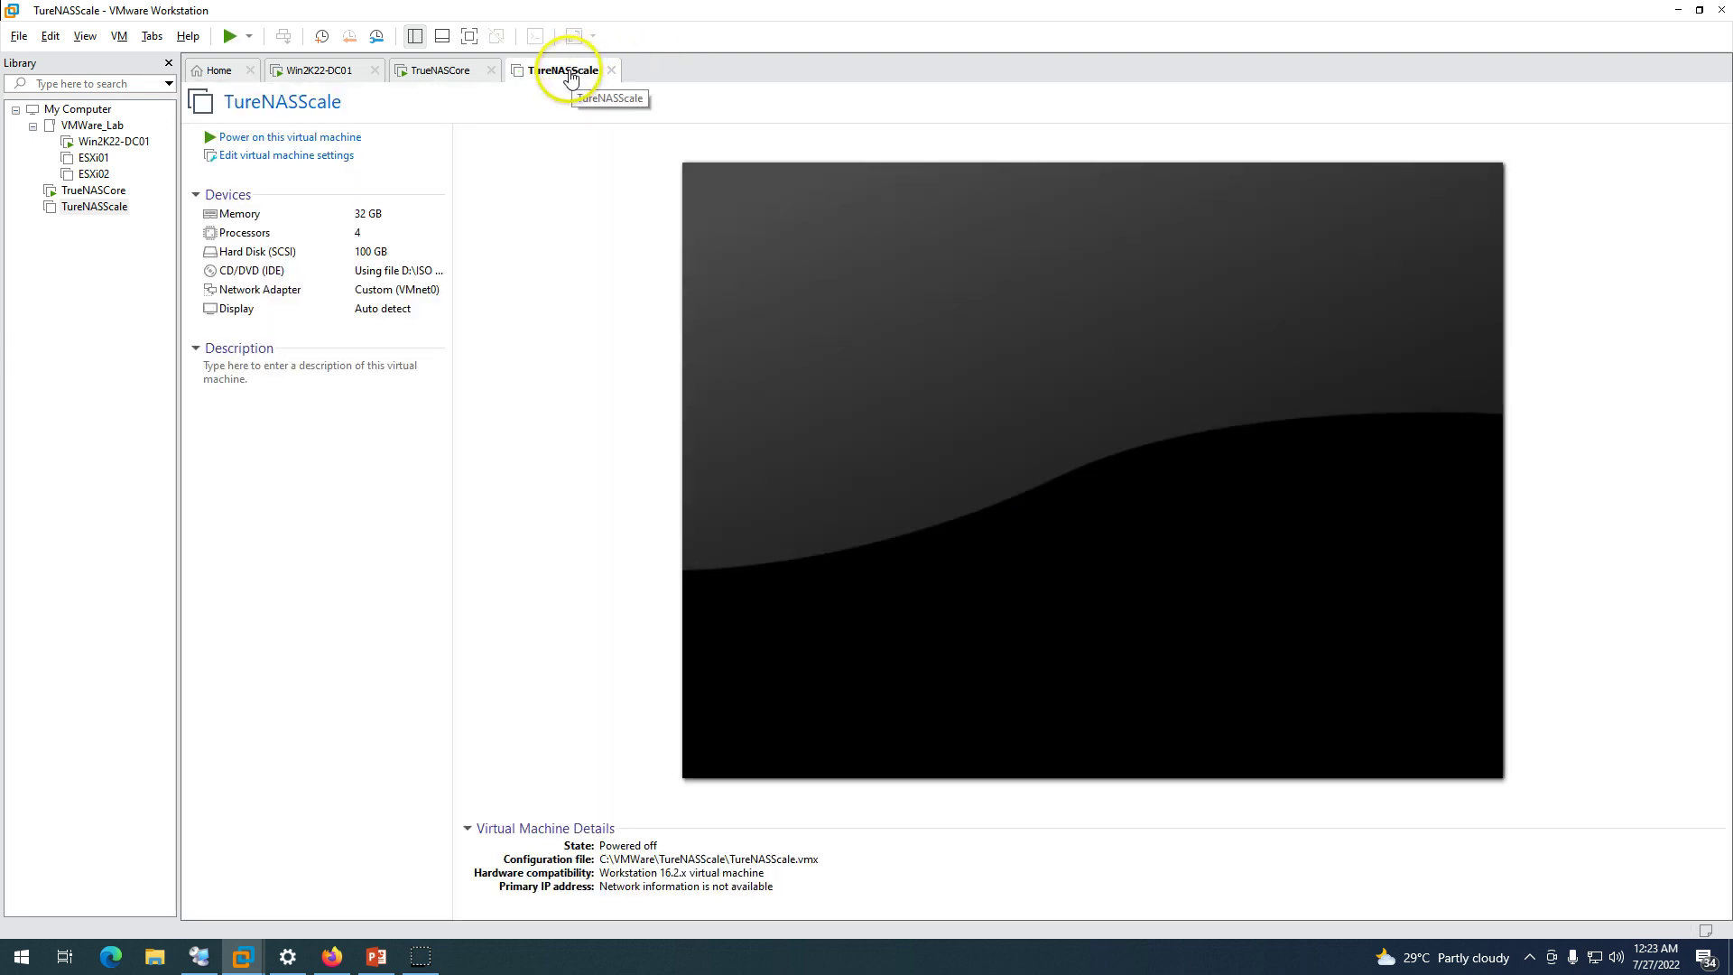
# Switch the VM's CD/DVD from the ISO to the physical drive and power it on.
pyautogui.click(318, 156)
pyautogui.click(710, 274)
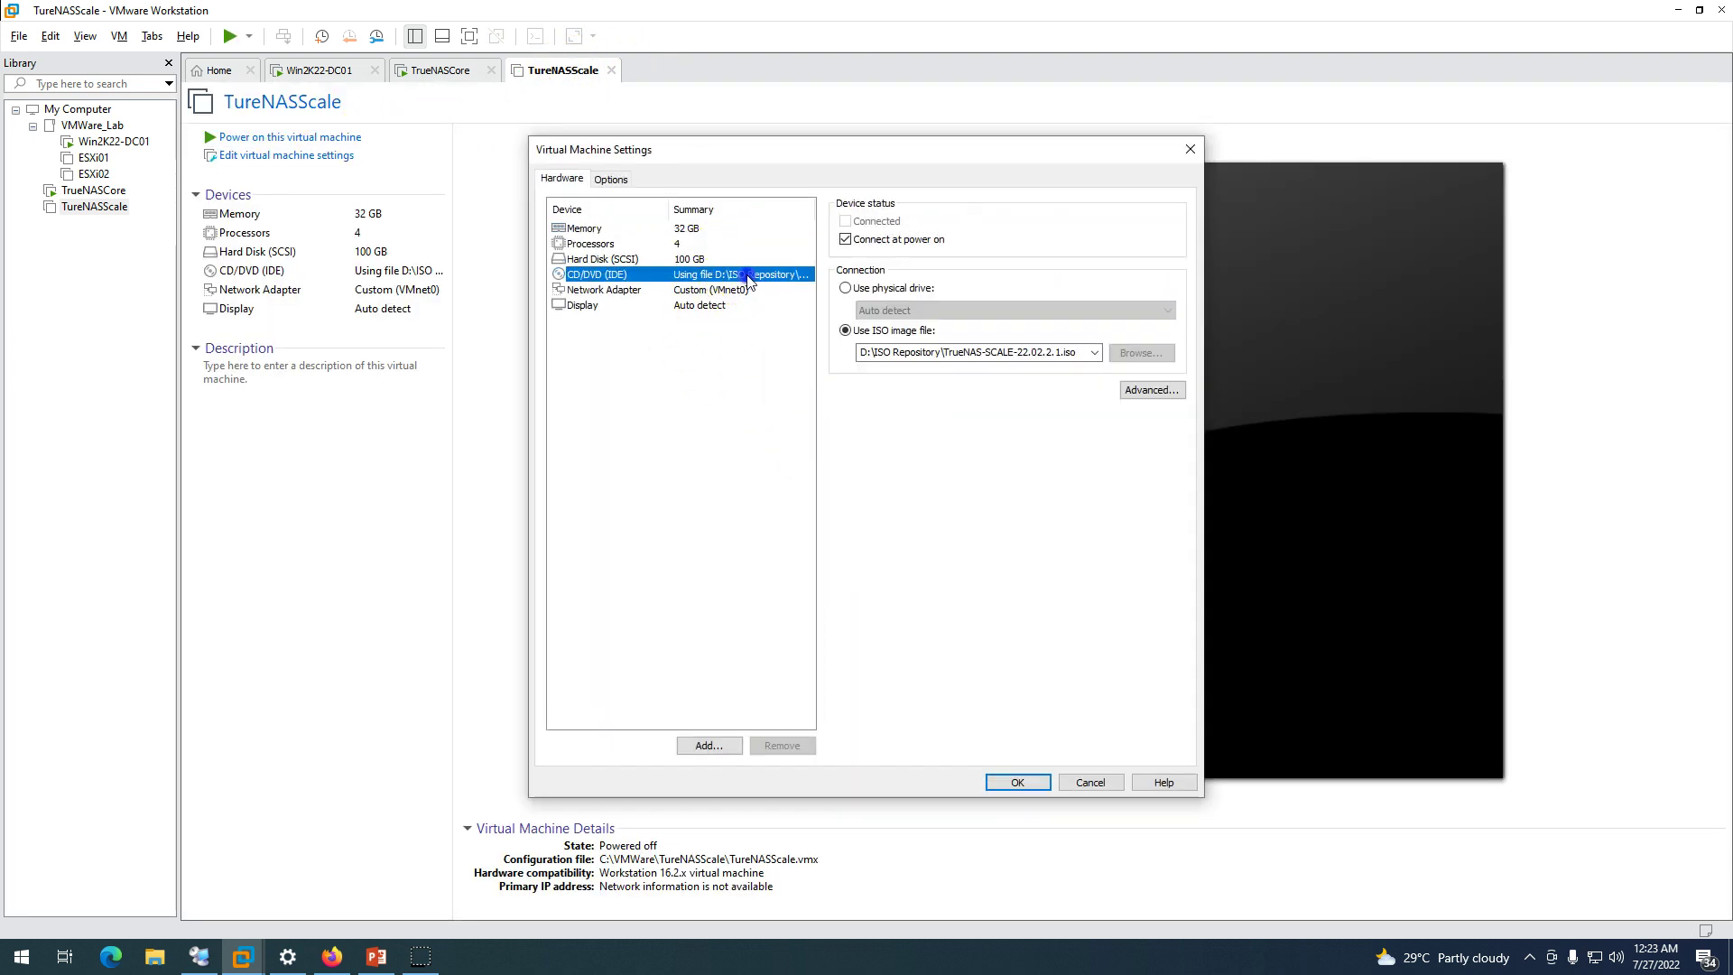
pyautogui.click(868, 285)
pyautogui.click(1017, 782)
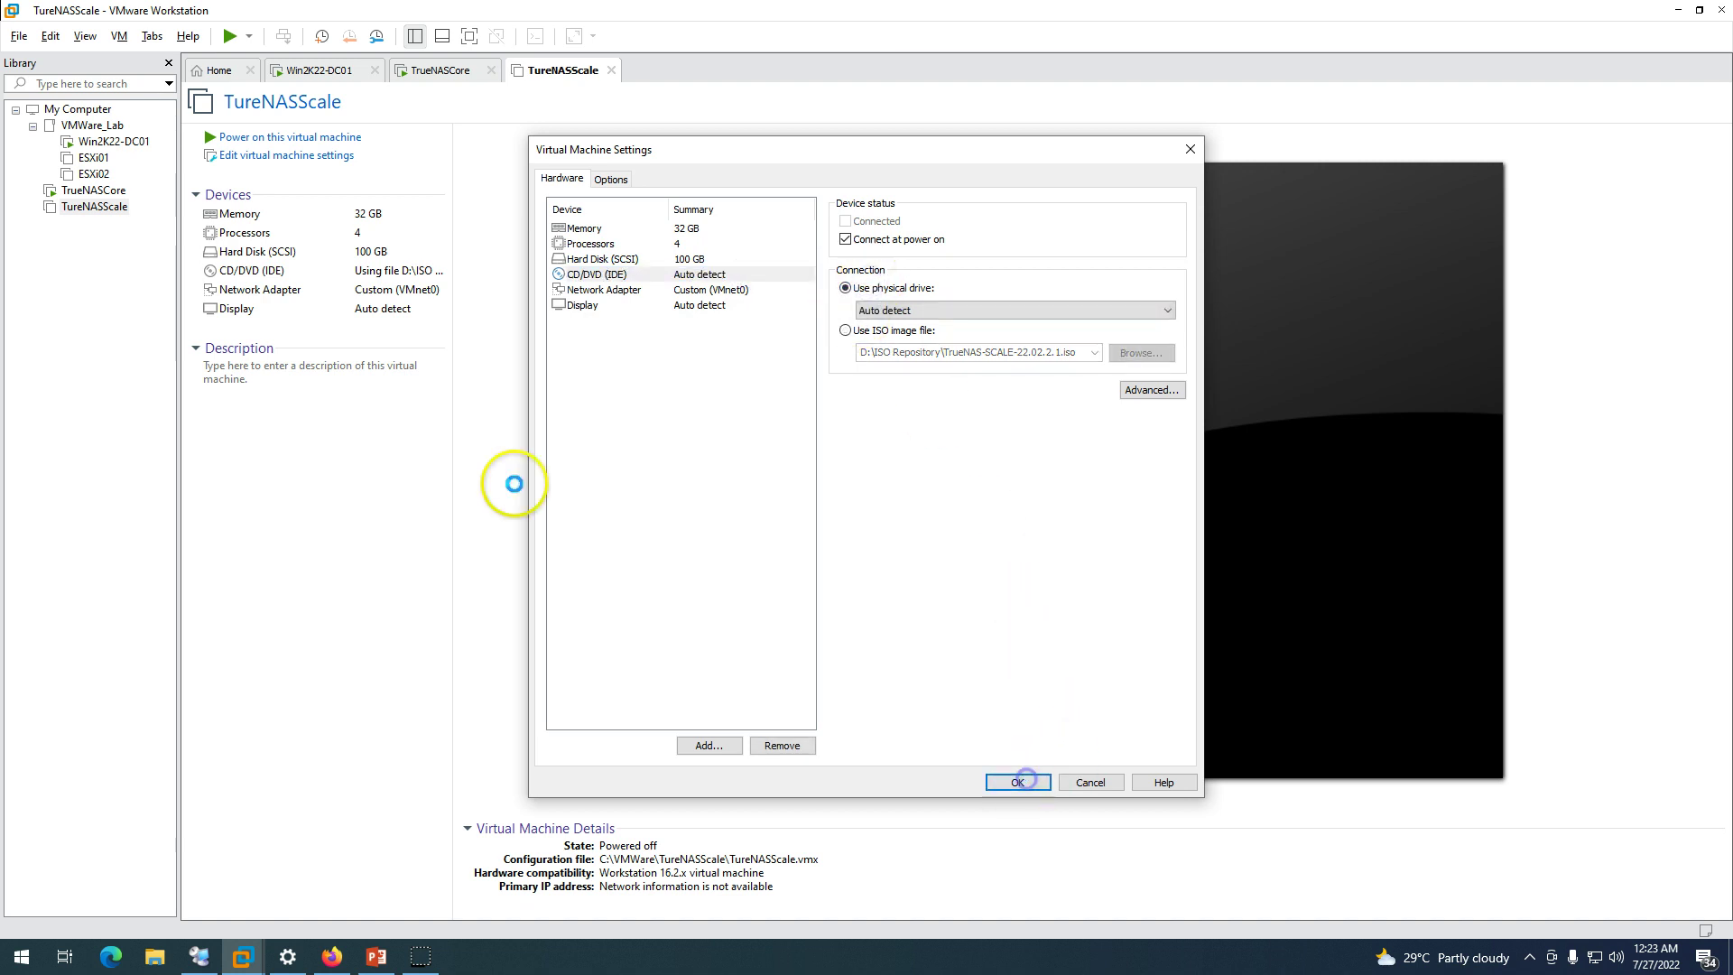
pyautogui.click(341, 139)
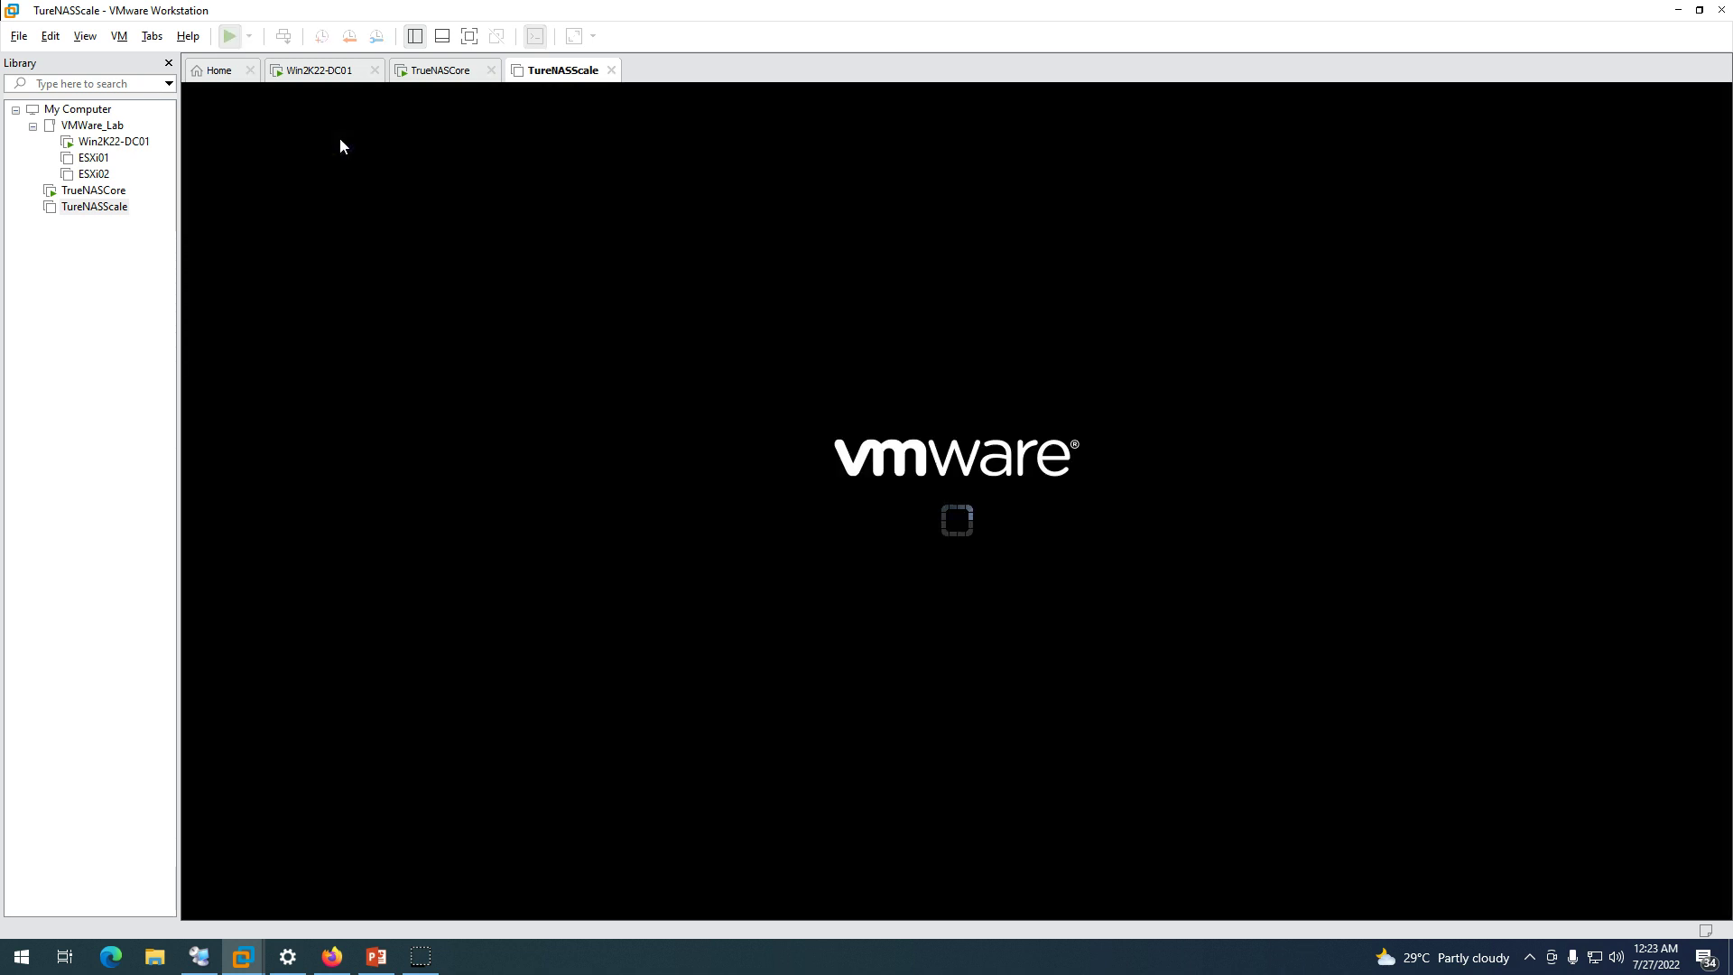
# Decline reconnecting the CD/DVD and check the VM tabs while TrueNAS SCALE boots.
pyautogui.click(969, 514)
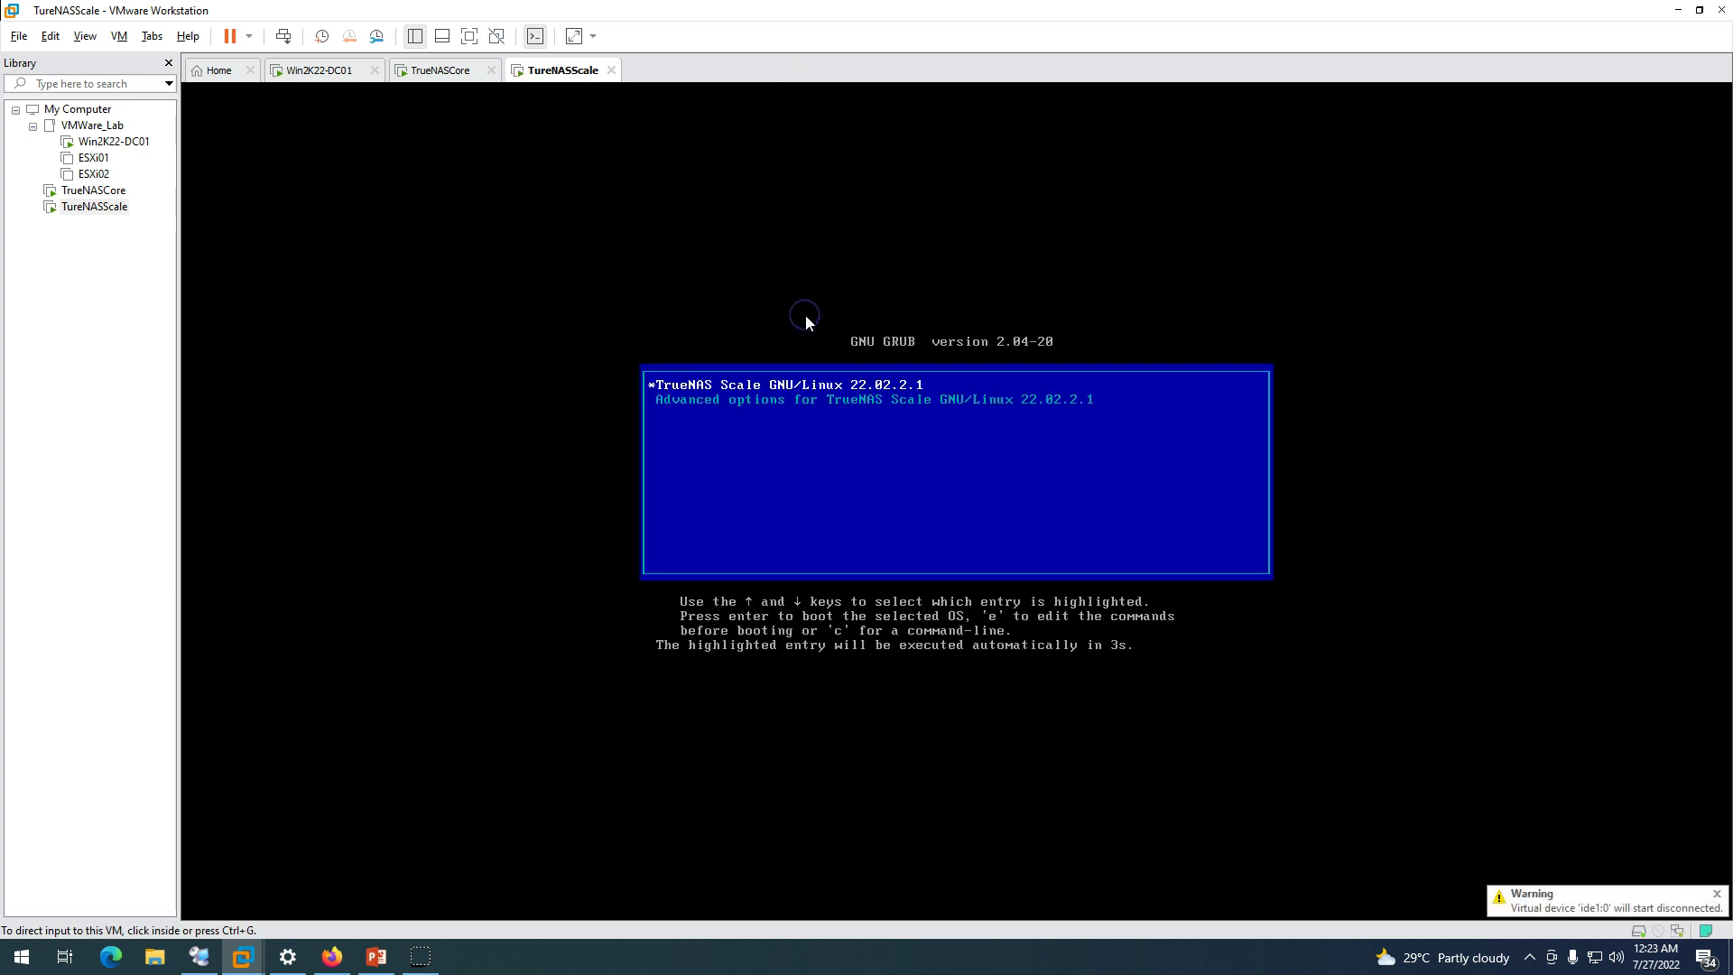
pyautogui.click(441, 70)
pyautogui.click(327, 72)
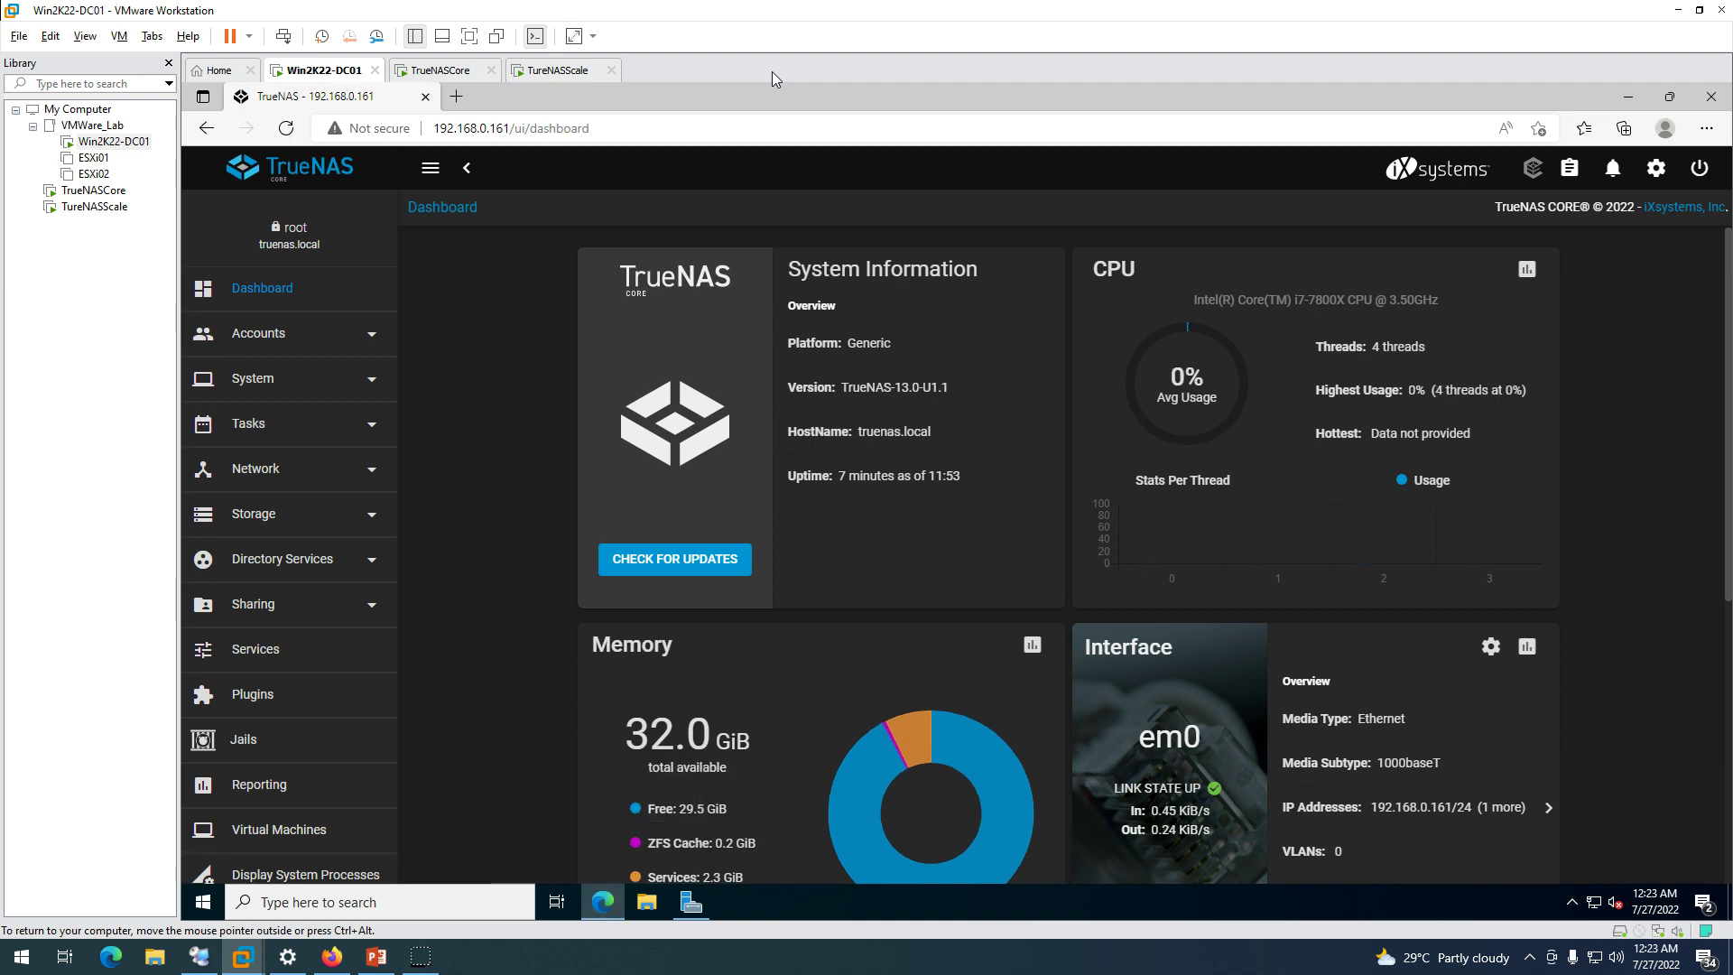
pyautogui.click(560, 72)
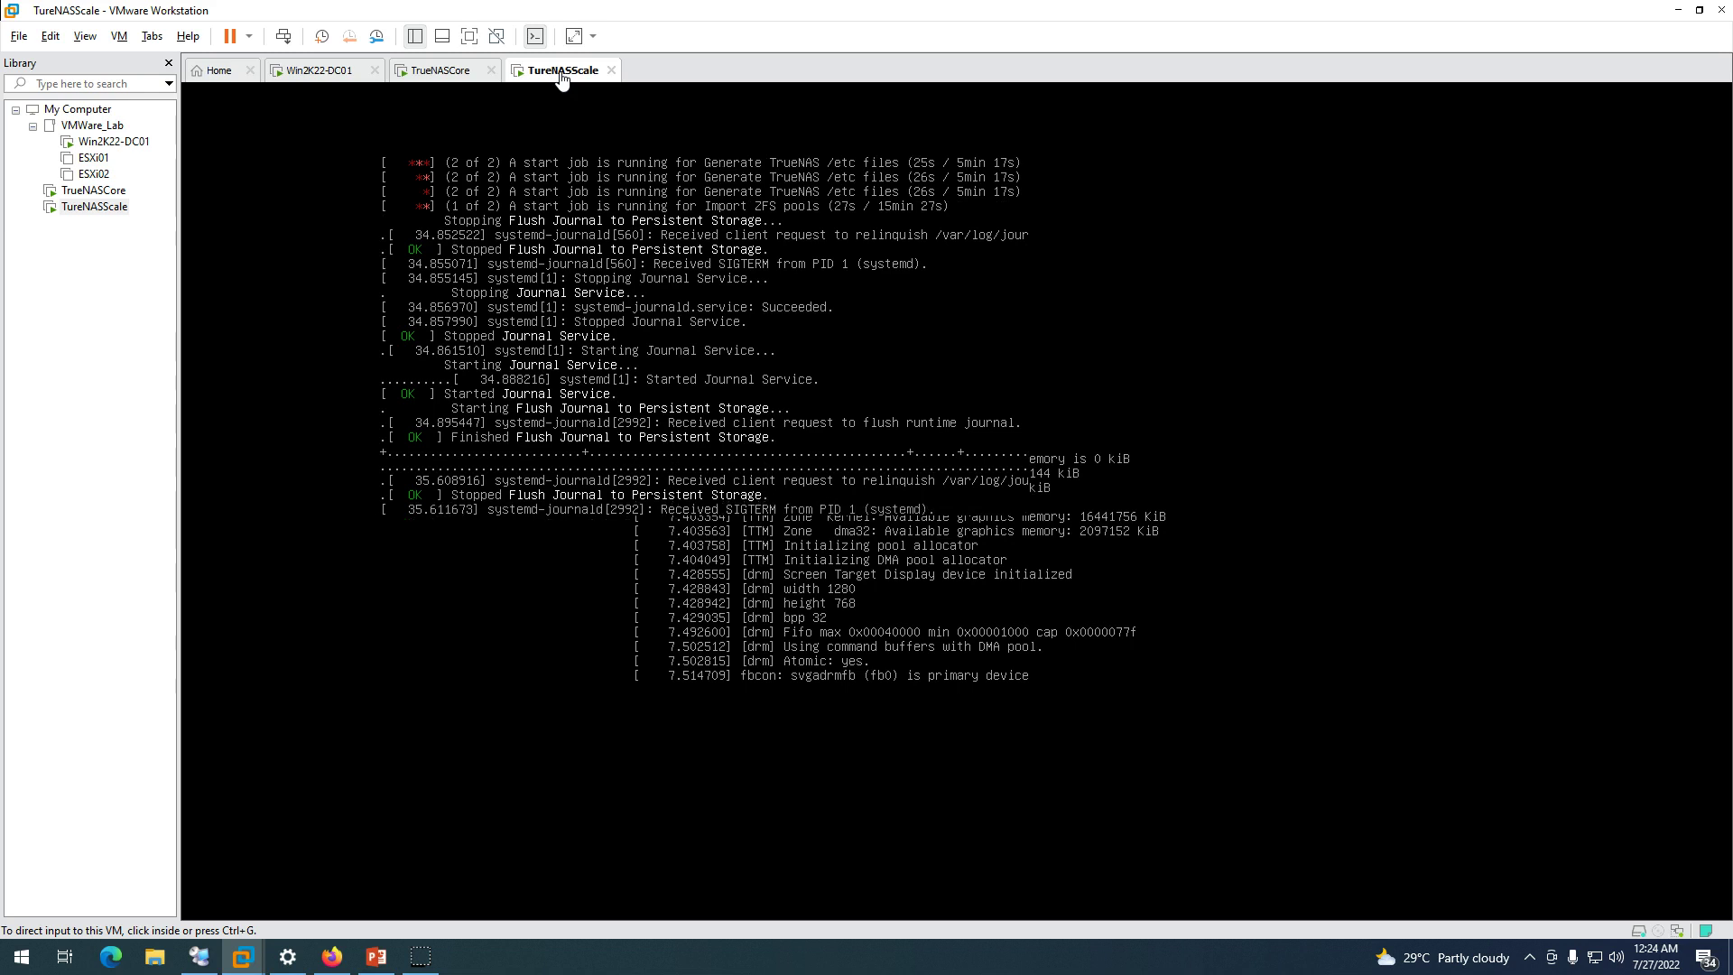
pyautogui.click(578, 70)
pyautogui.click(685, 525)
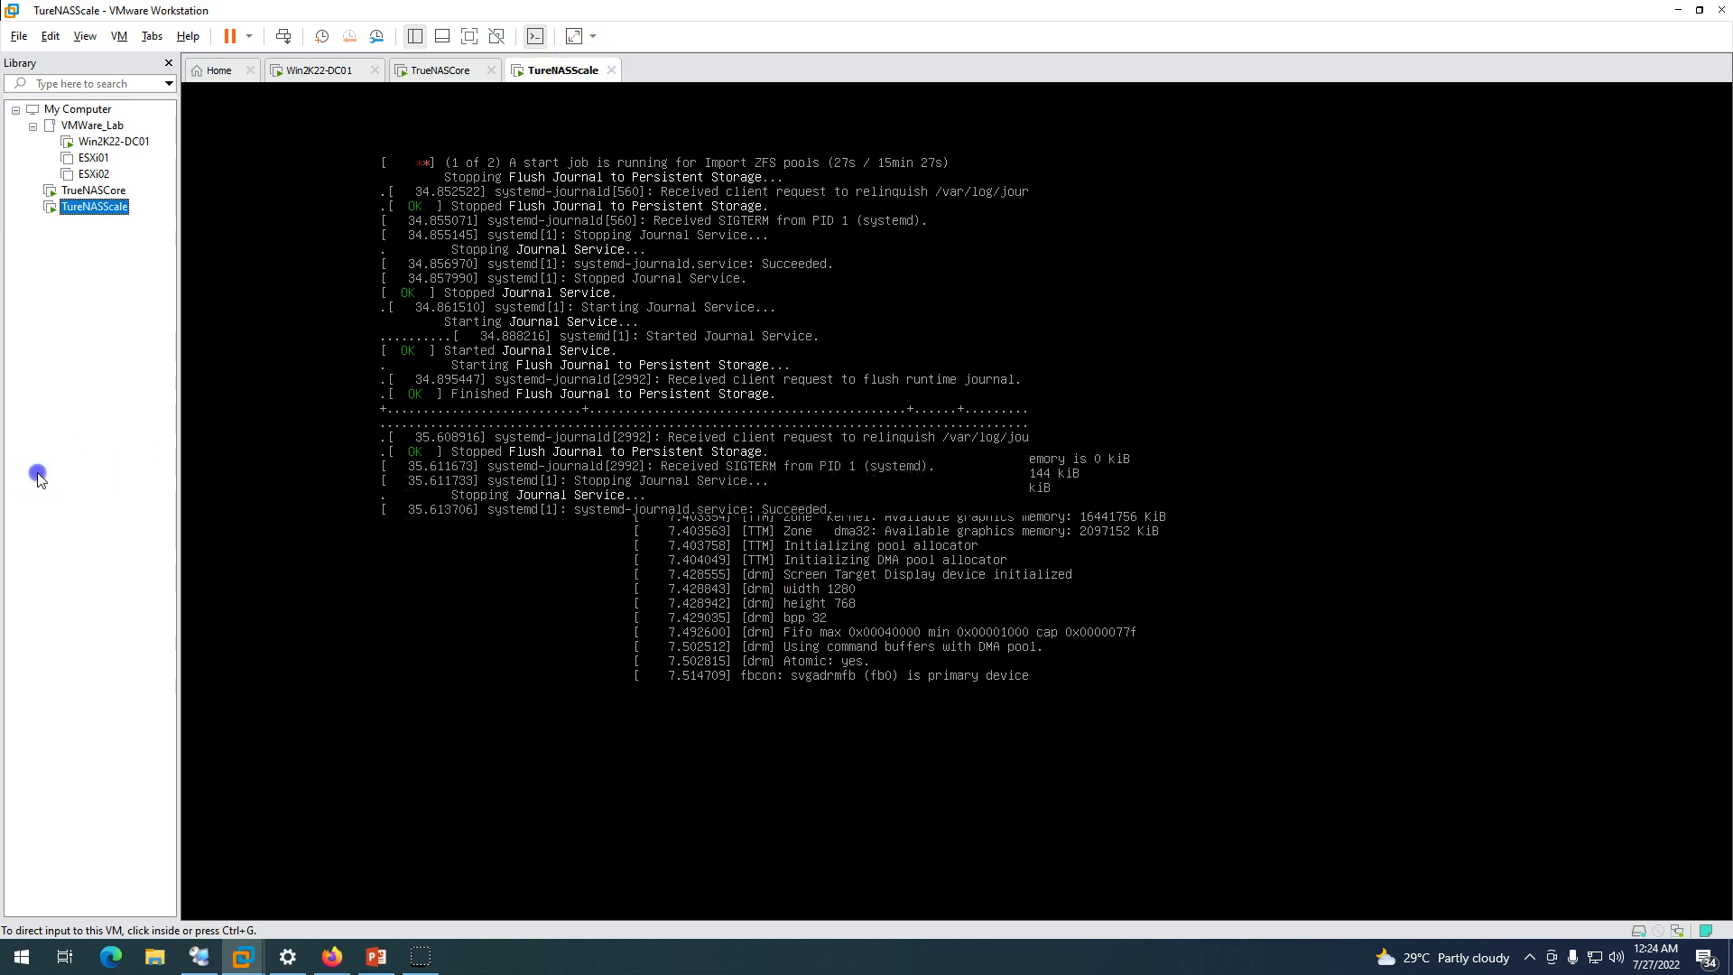
pyautogui.click(438, 72)
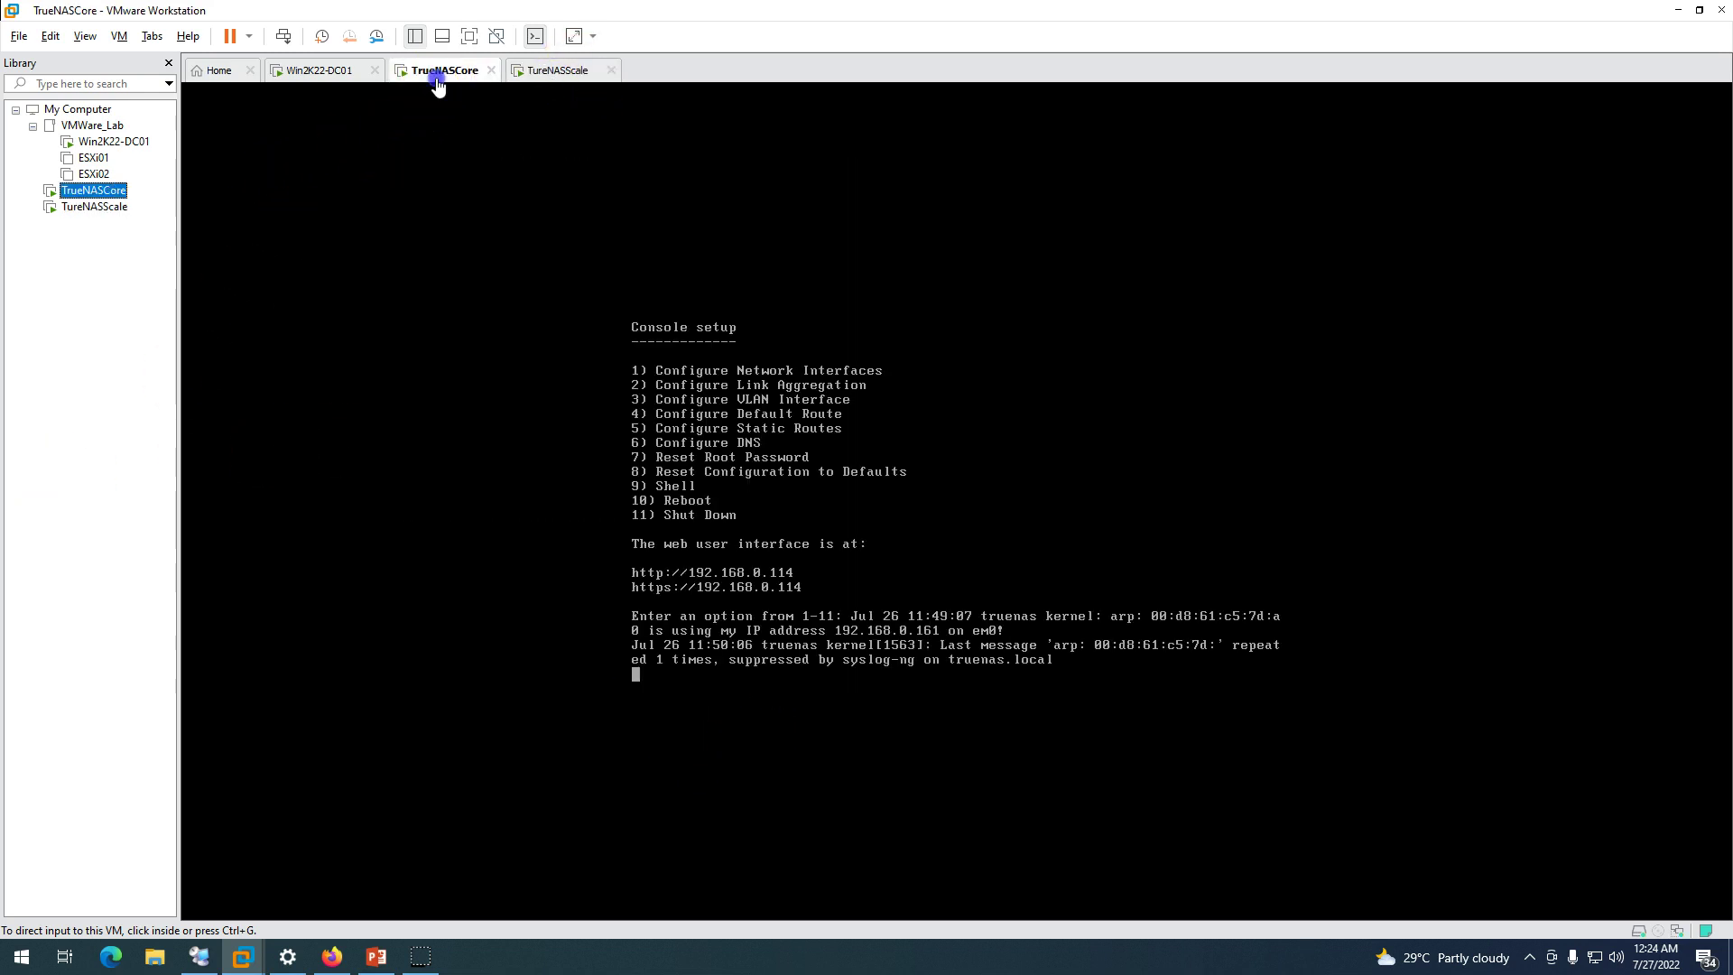
pyautogui.click(555, 69)
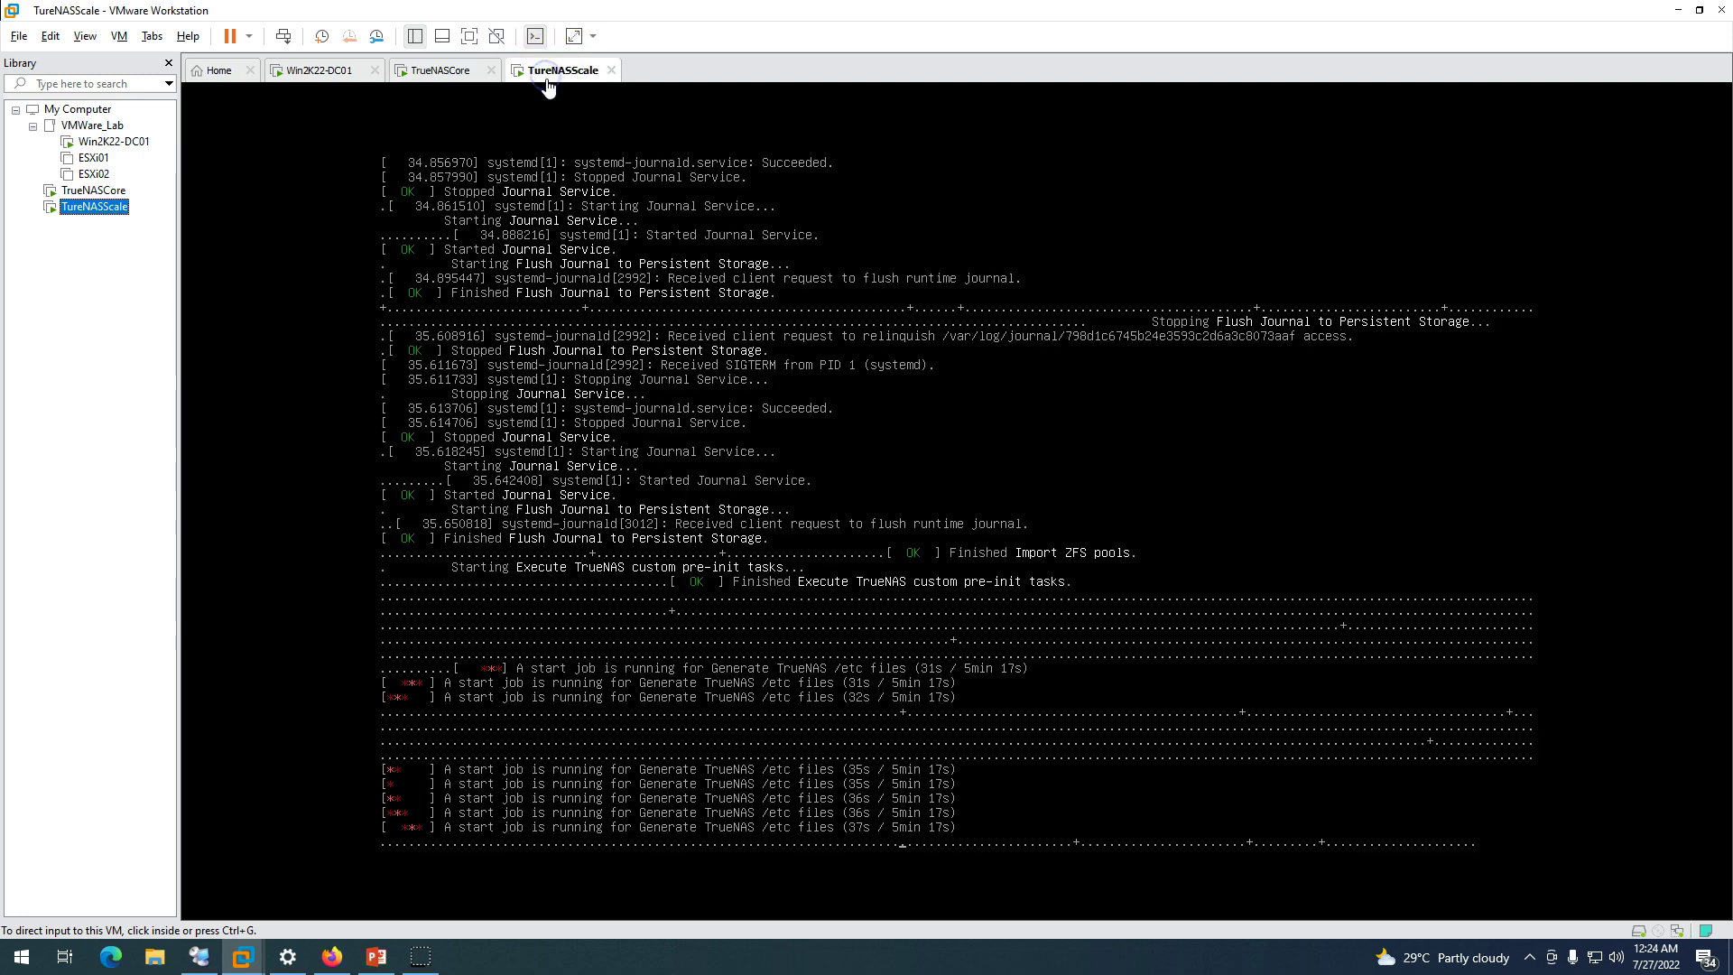
pyautogui.click(468, 72)
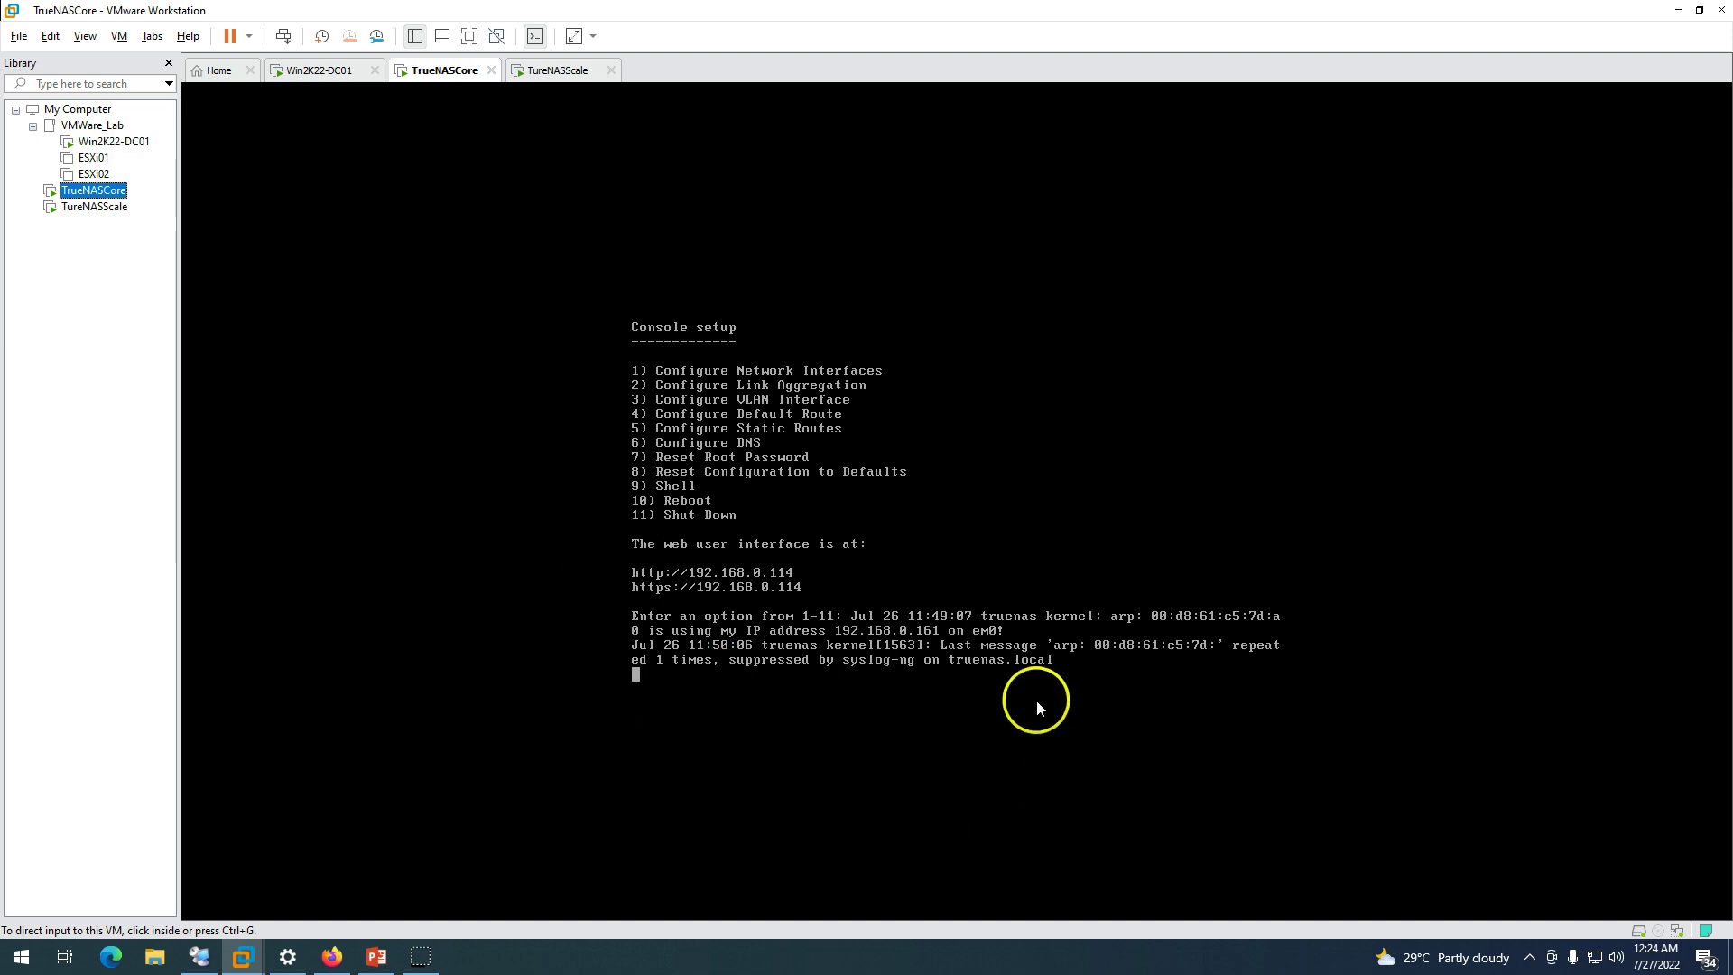
pyautogui.click(552, 72)
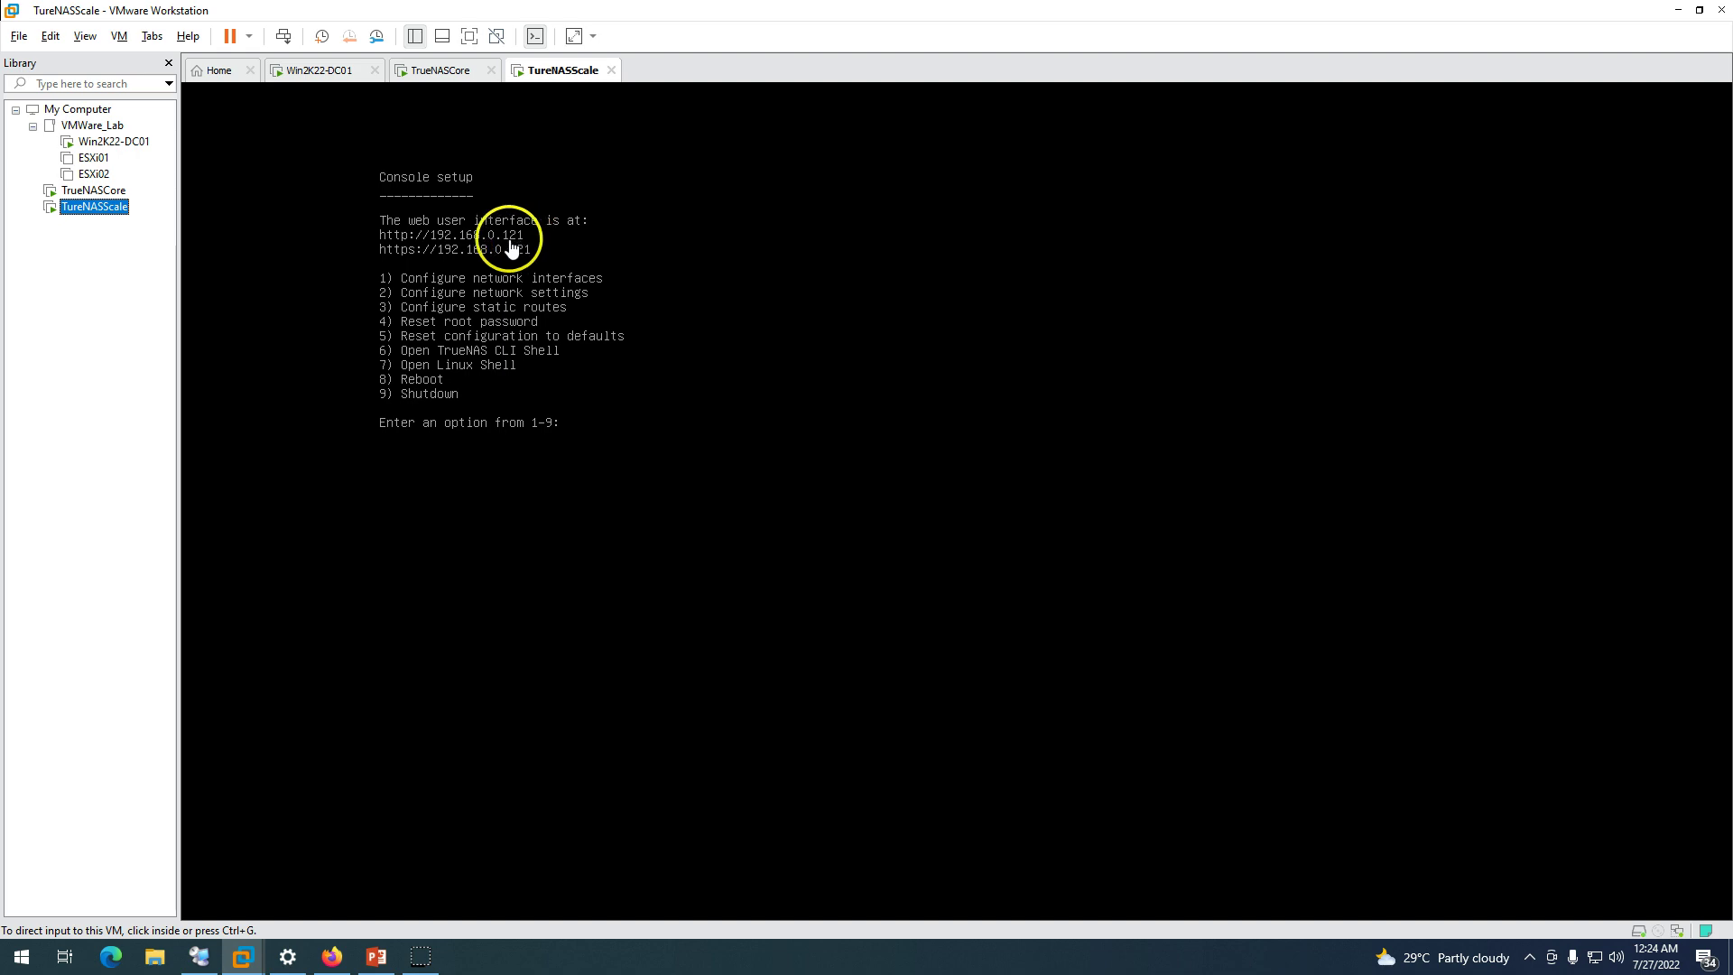
# In the Win2K22-DC01 VM, open 192.168.0.121 in a new Edge tab and log in as root.
pyautogui.click(353, 70)
pyautogui.click(347, 84)
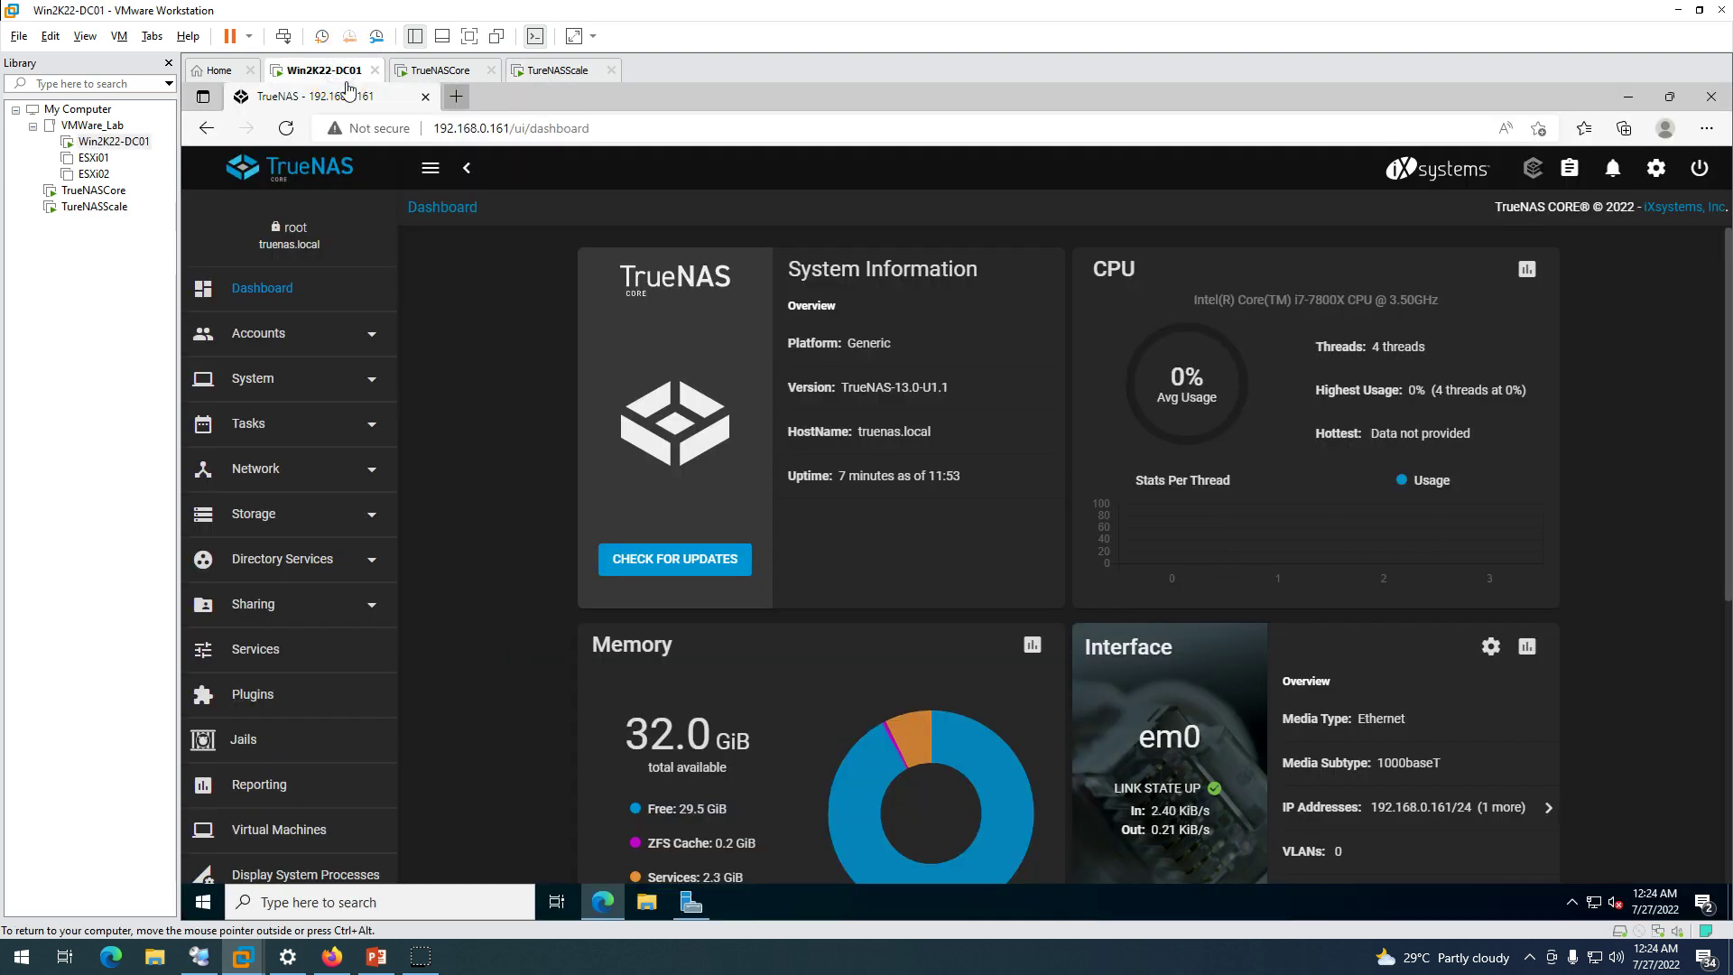
pyautogui.hotkey('ctrl', 't')
pyautogui.write('192')
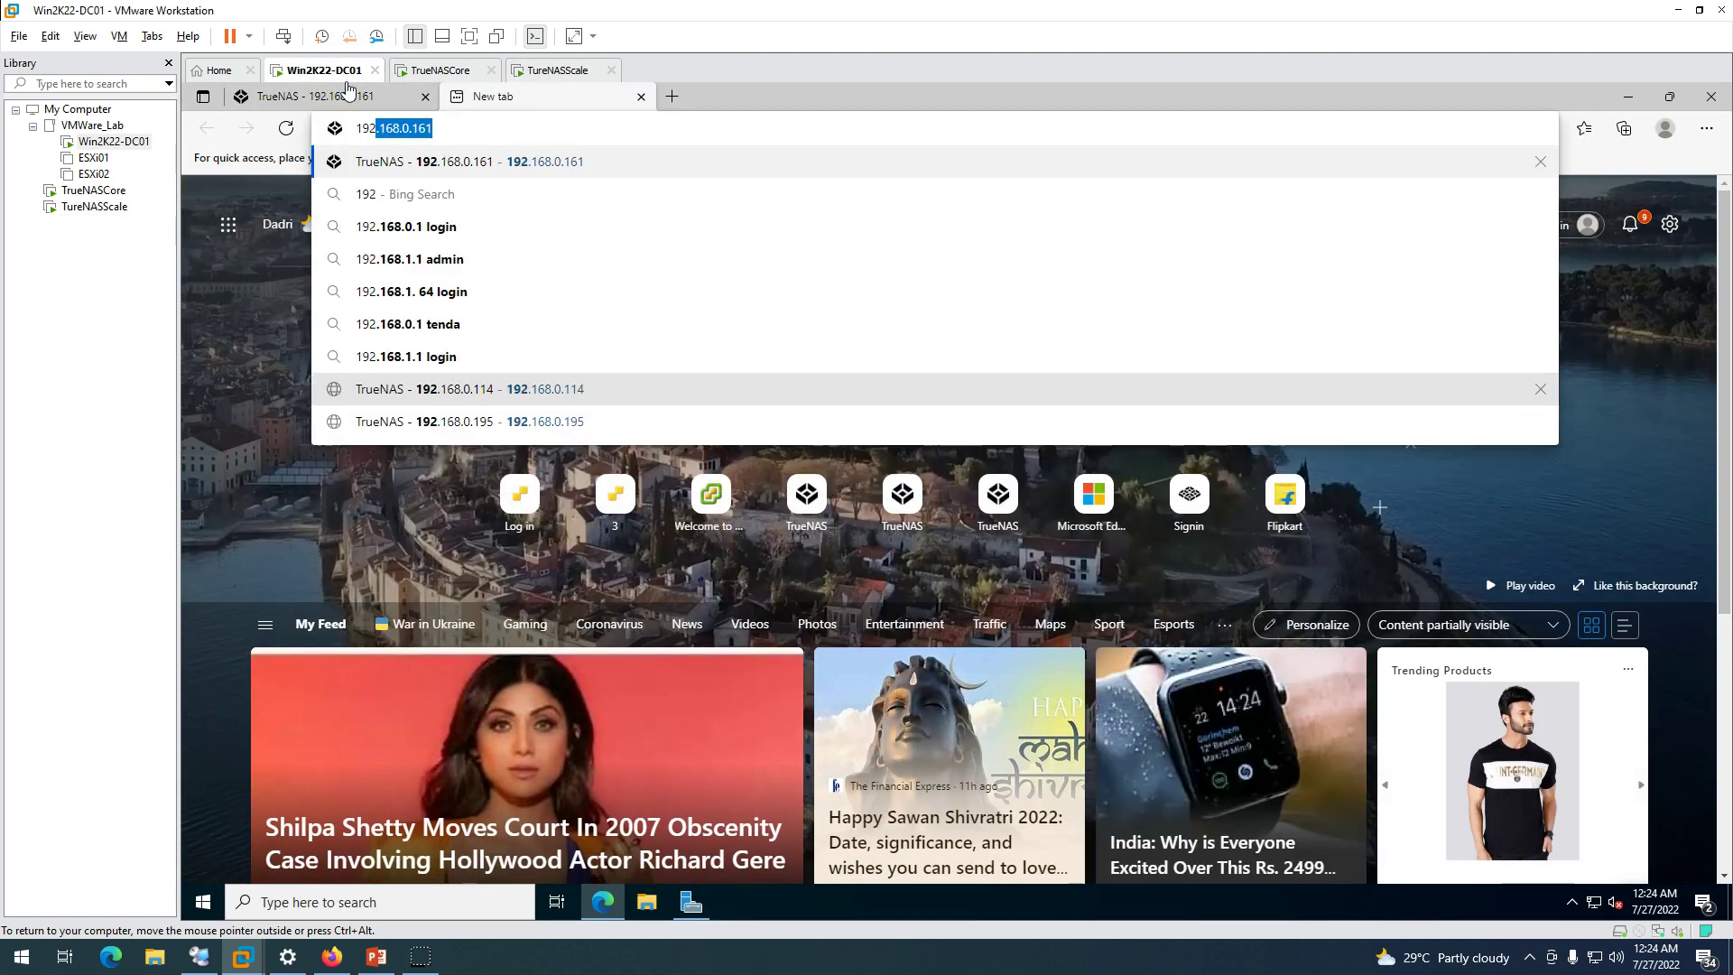
pyautogui.write('.168.0.121')
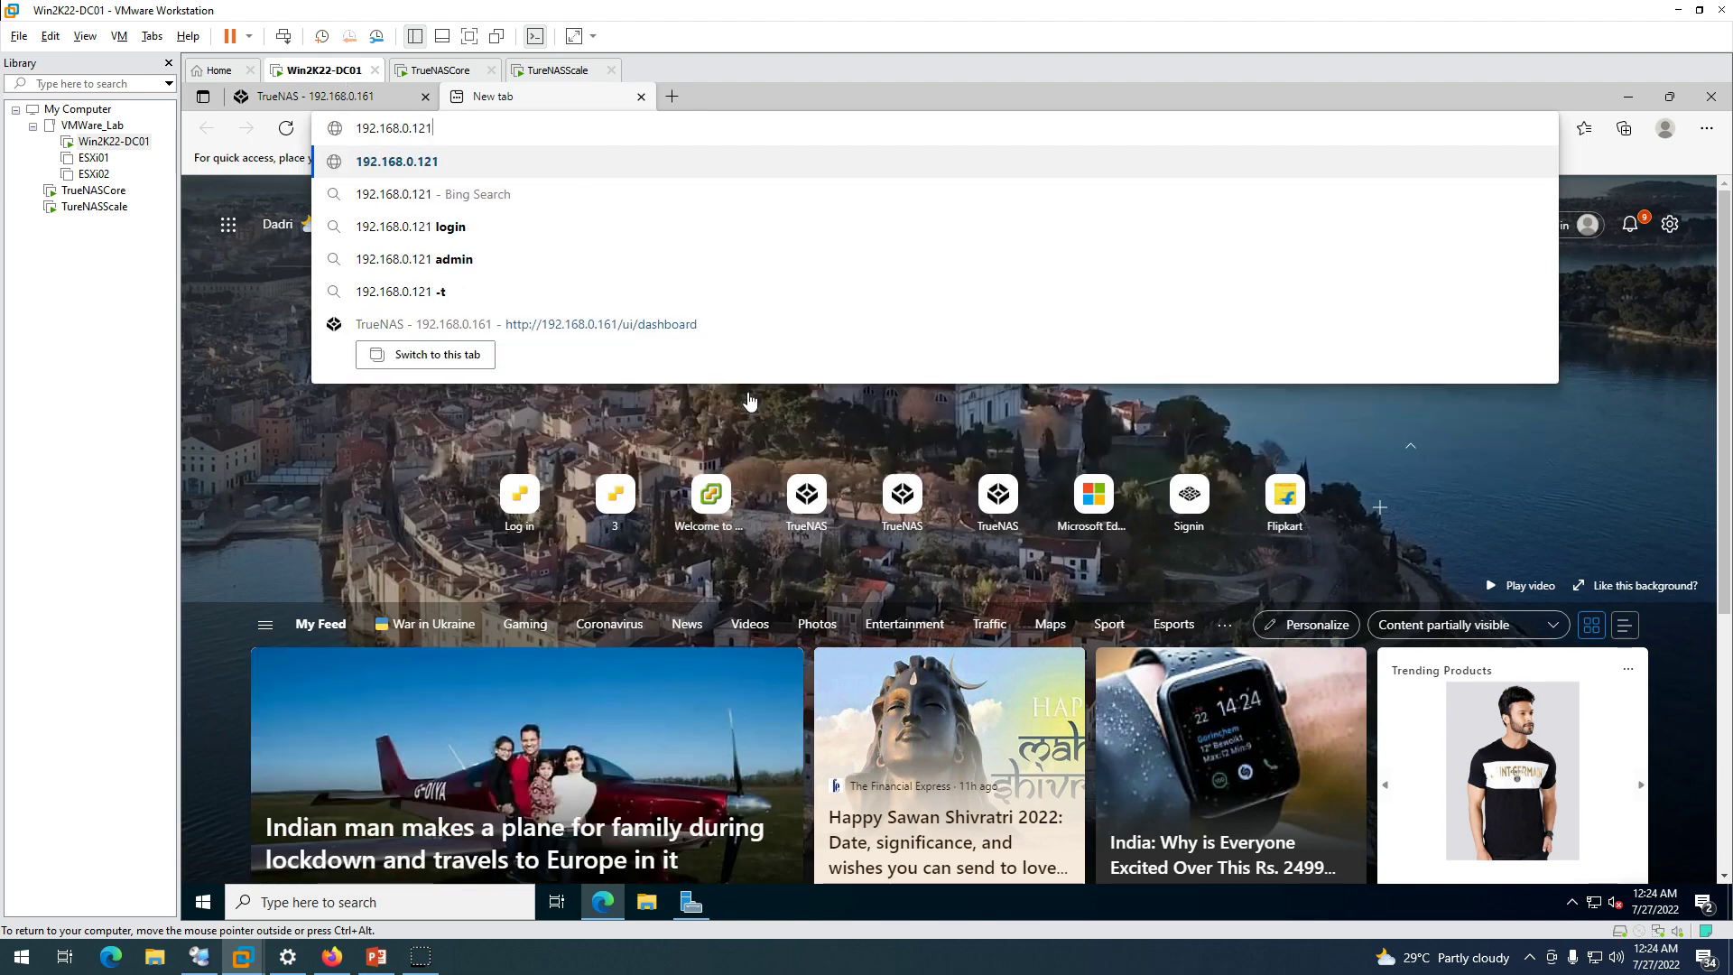
pyautogui.press('Return')
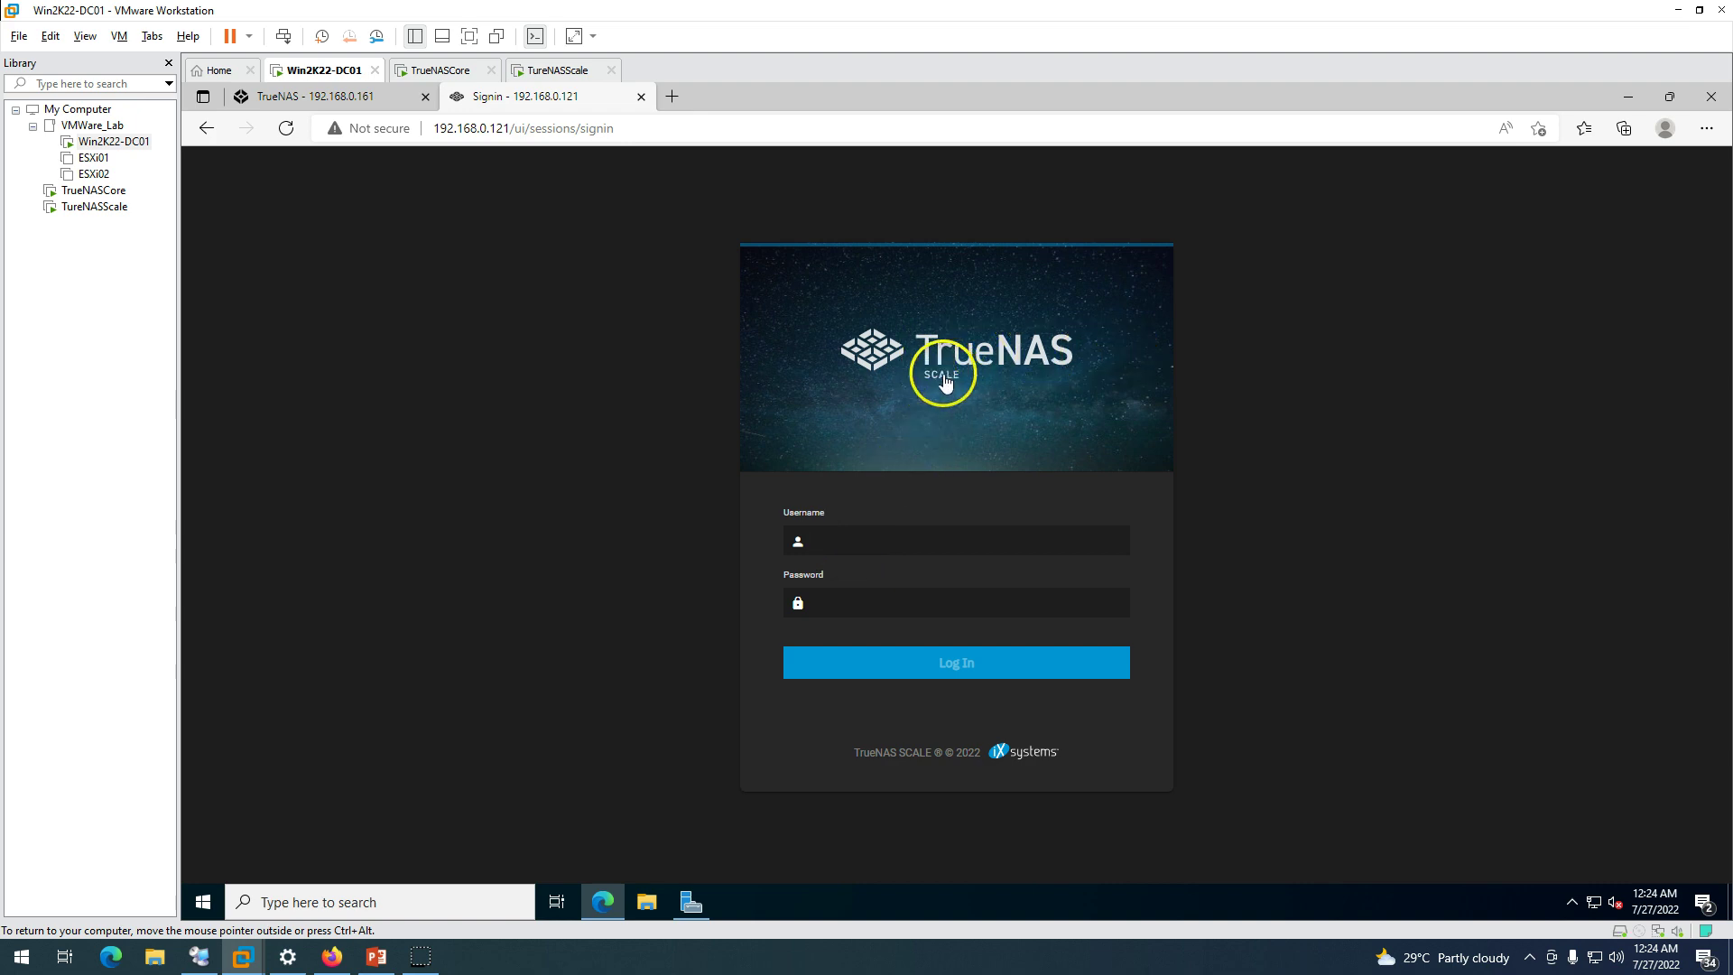
pyautogui.write('root')
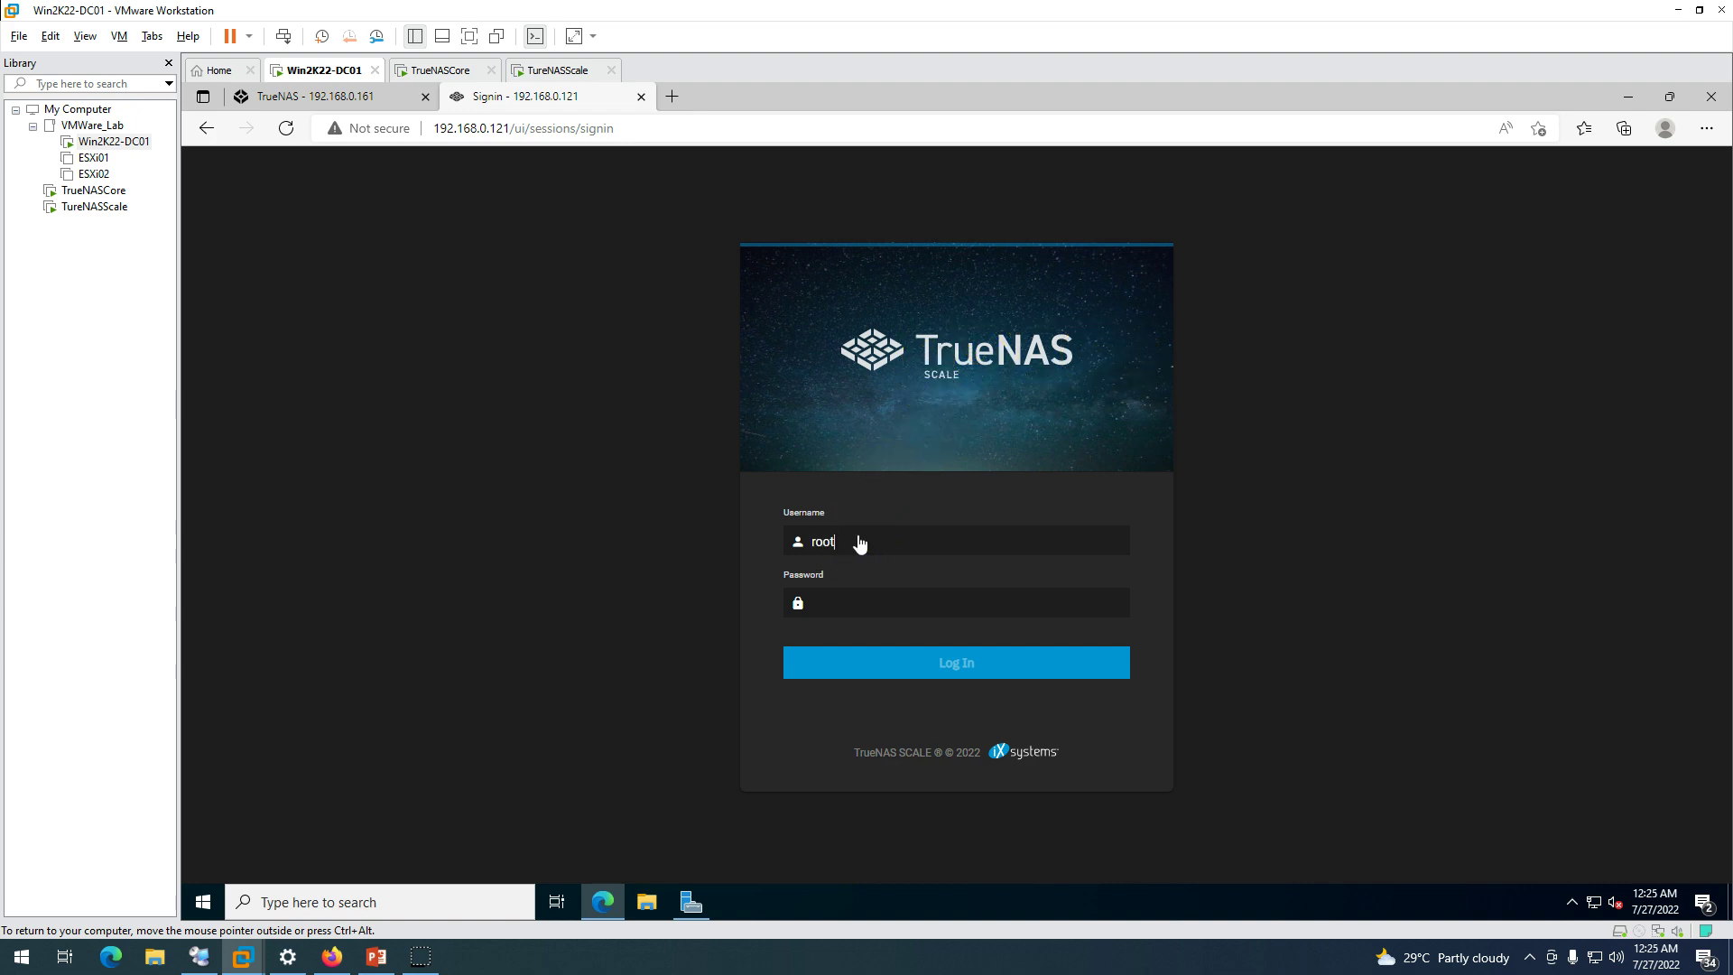
pyautogui.write('********')
pyautogui.press('Return')
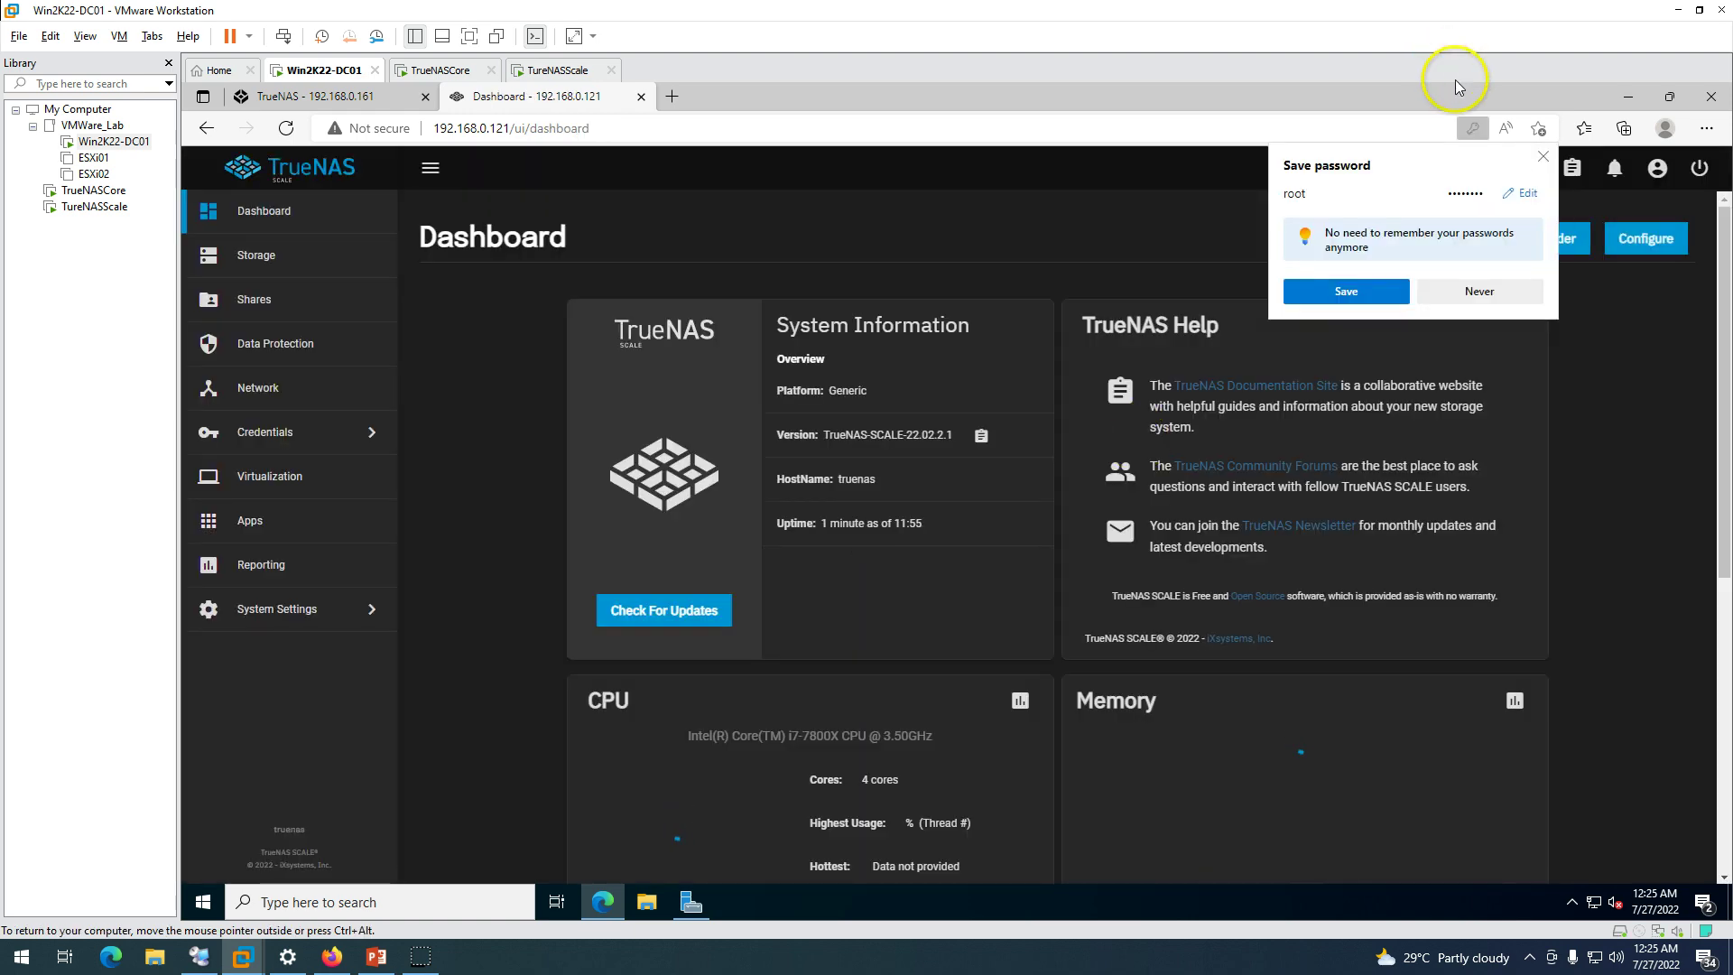
# Dismiss Edge's save-password prompt and highlight the TrueNAS SCALE version and uptime details.
pyautogui.click(1455, 80)
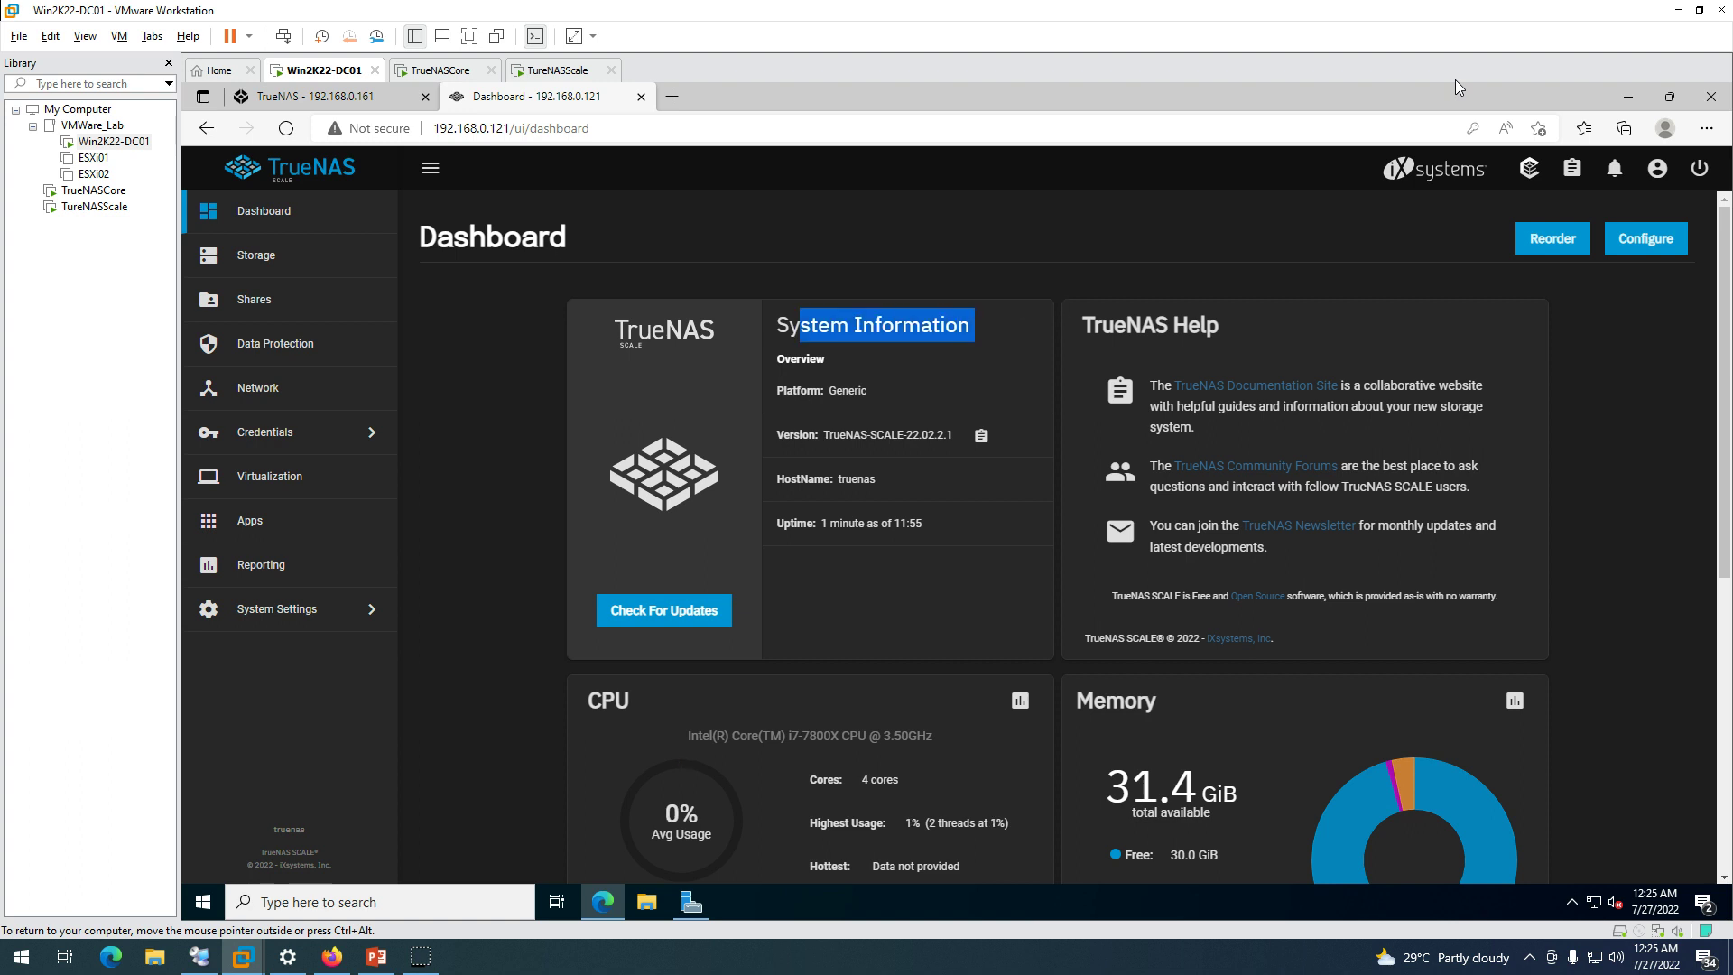
pyautogui.moveTo(800, 437); pyautogui.dragTo(948, 441)
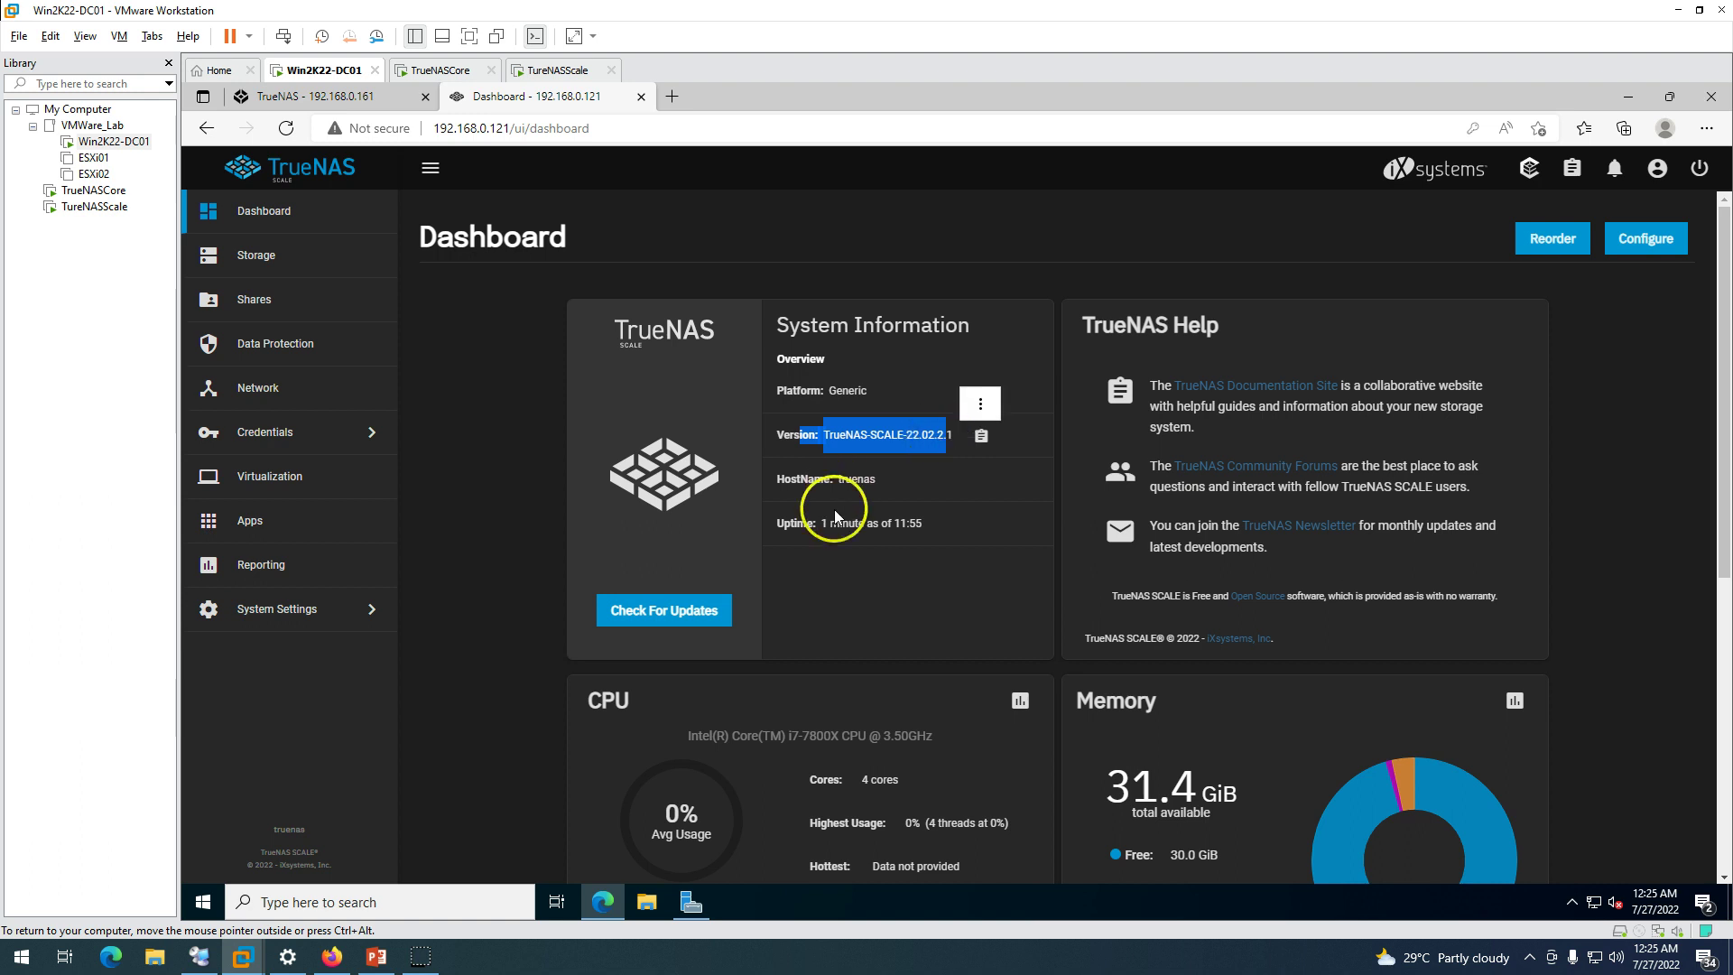
pyautogui.moveTo(794, 522); pyautogui.dragTo(956, 524)
pyautogui.click(1628, 450)
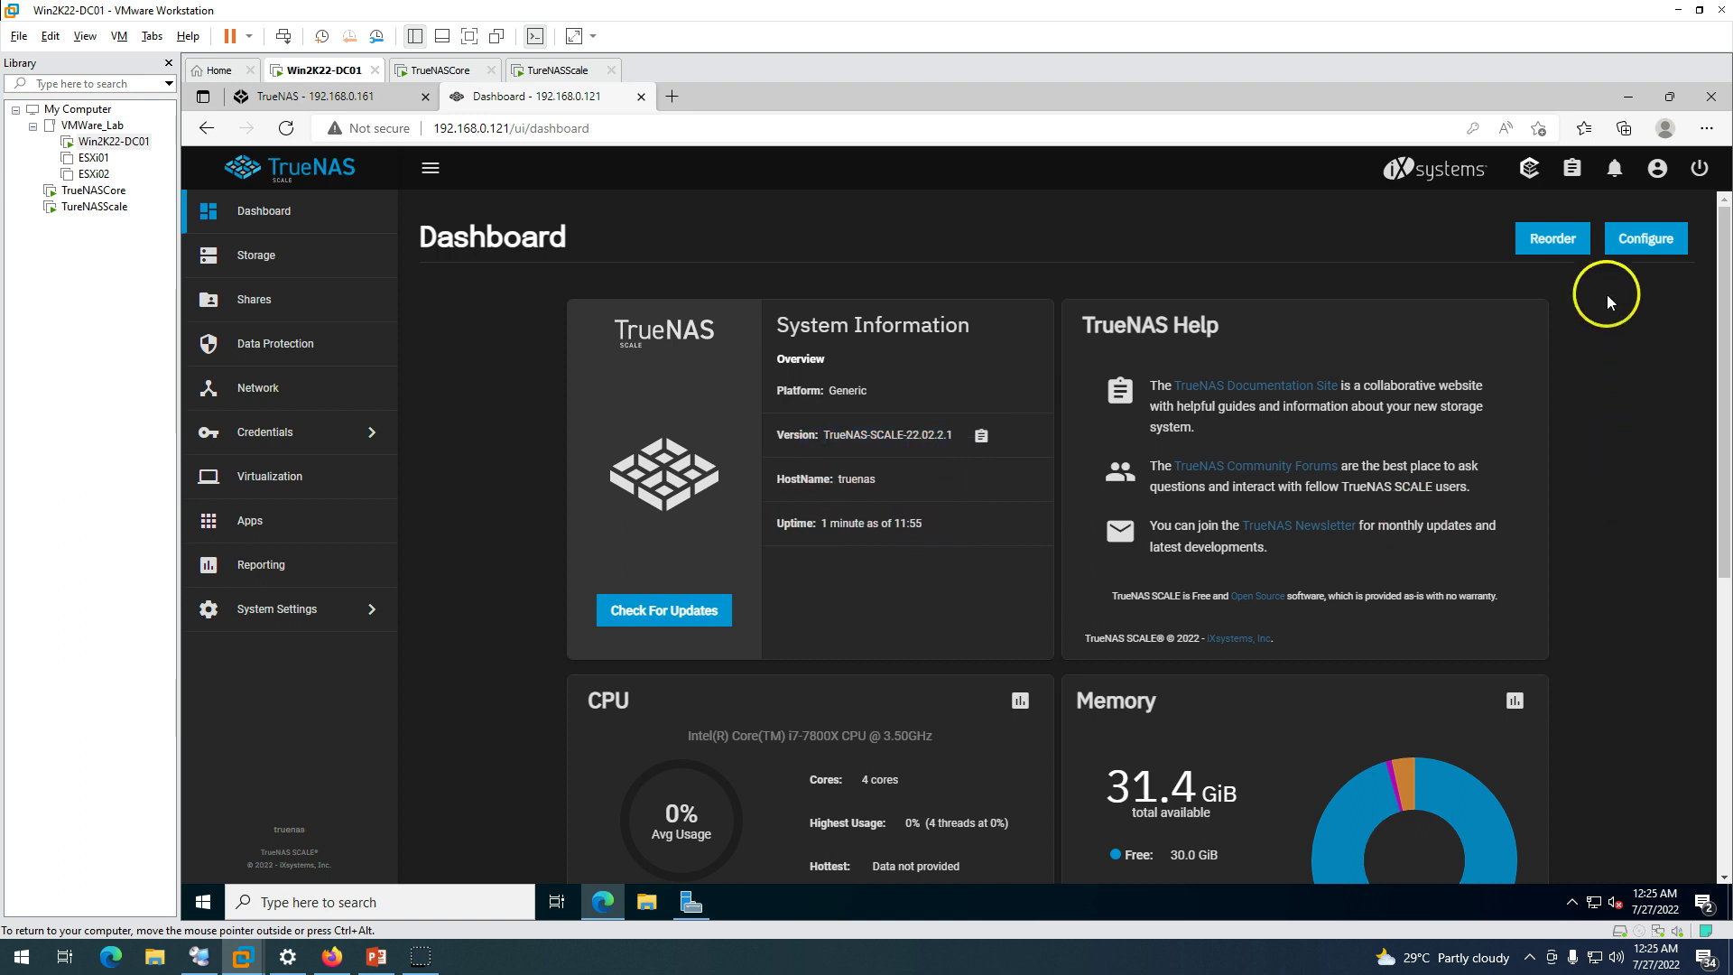
# Turn off the Help widget, turn on the ens32 widget, and save the dashboard layout.
pyautogui.click(1646, 241)
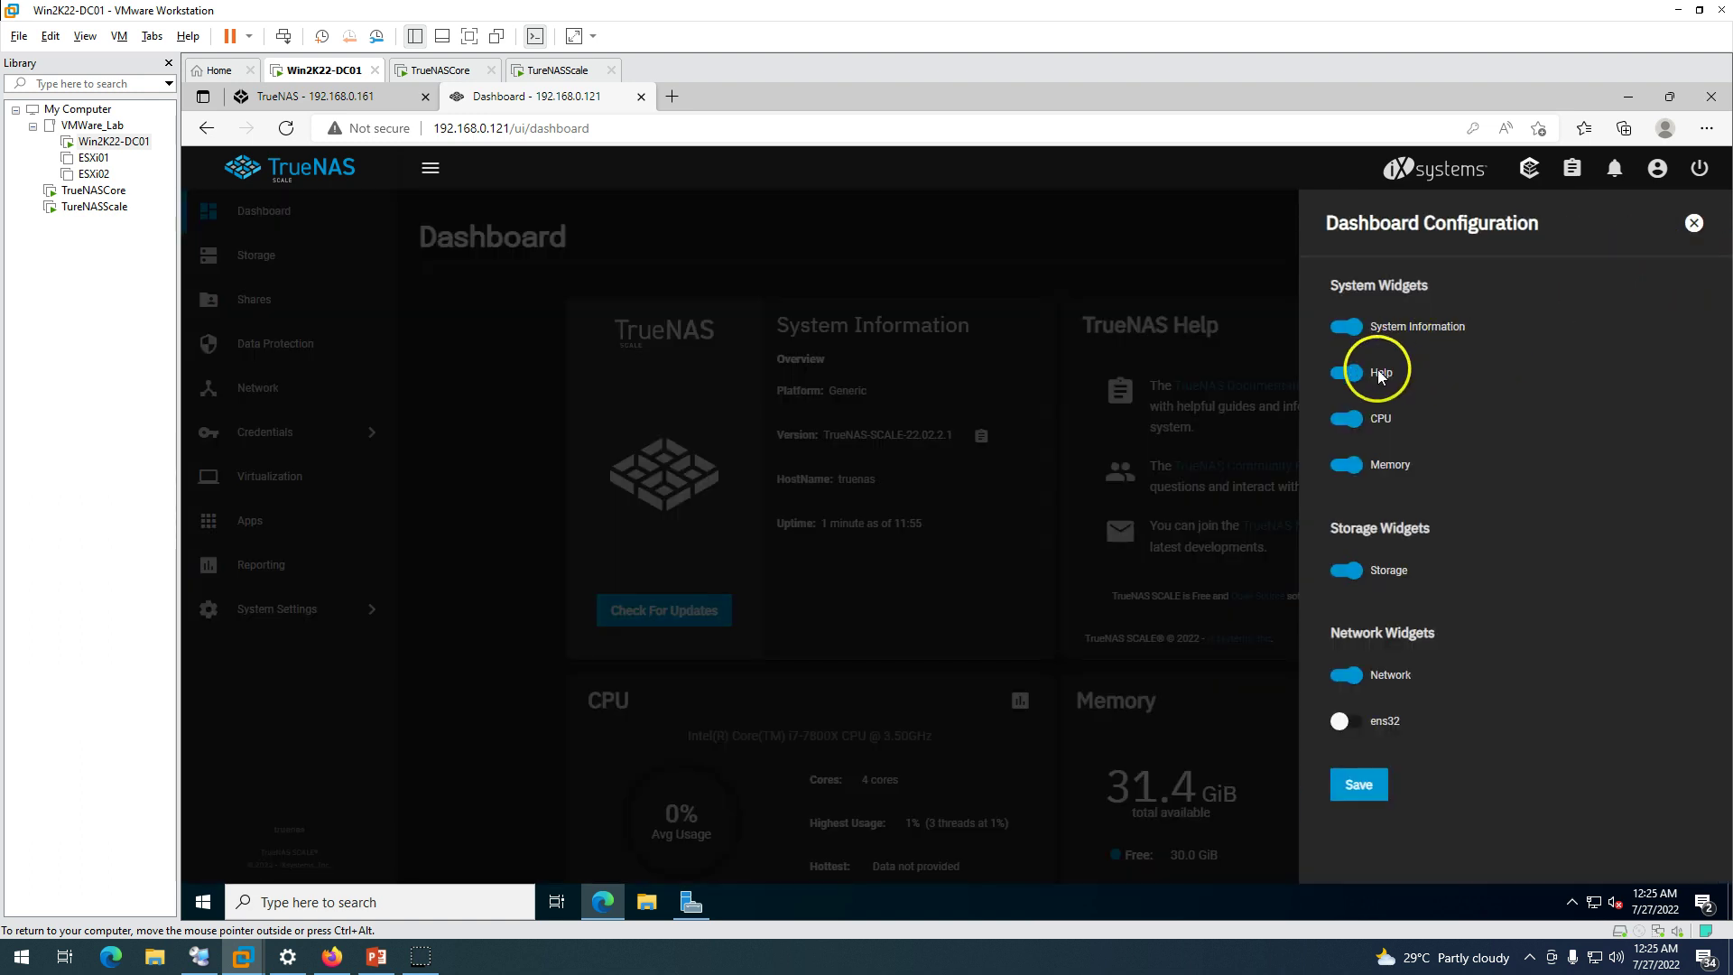
pyautogui.click(1342, 370)
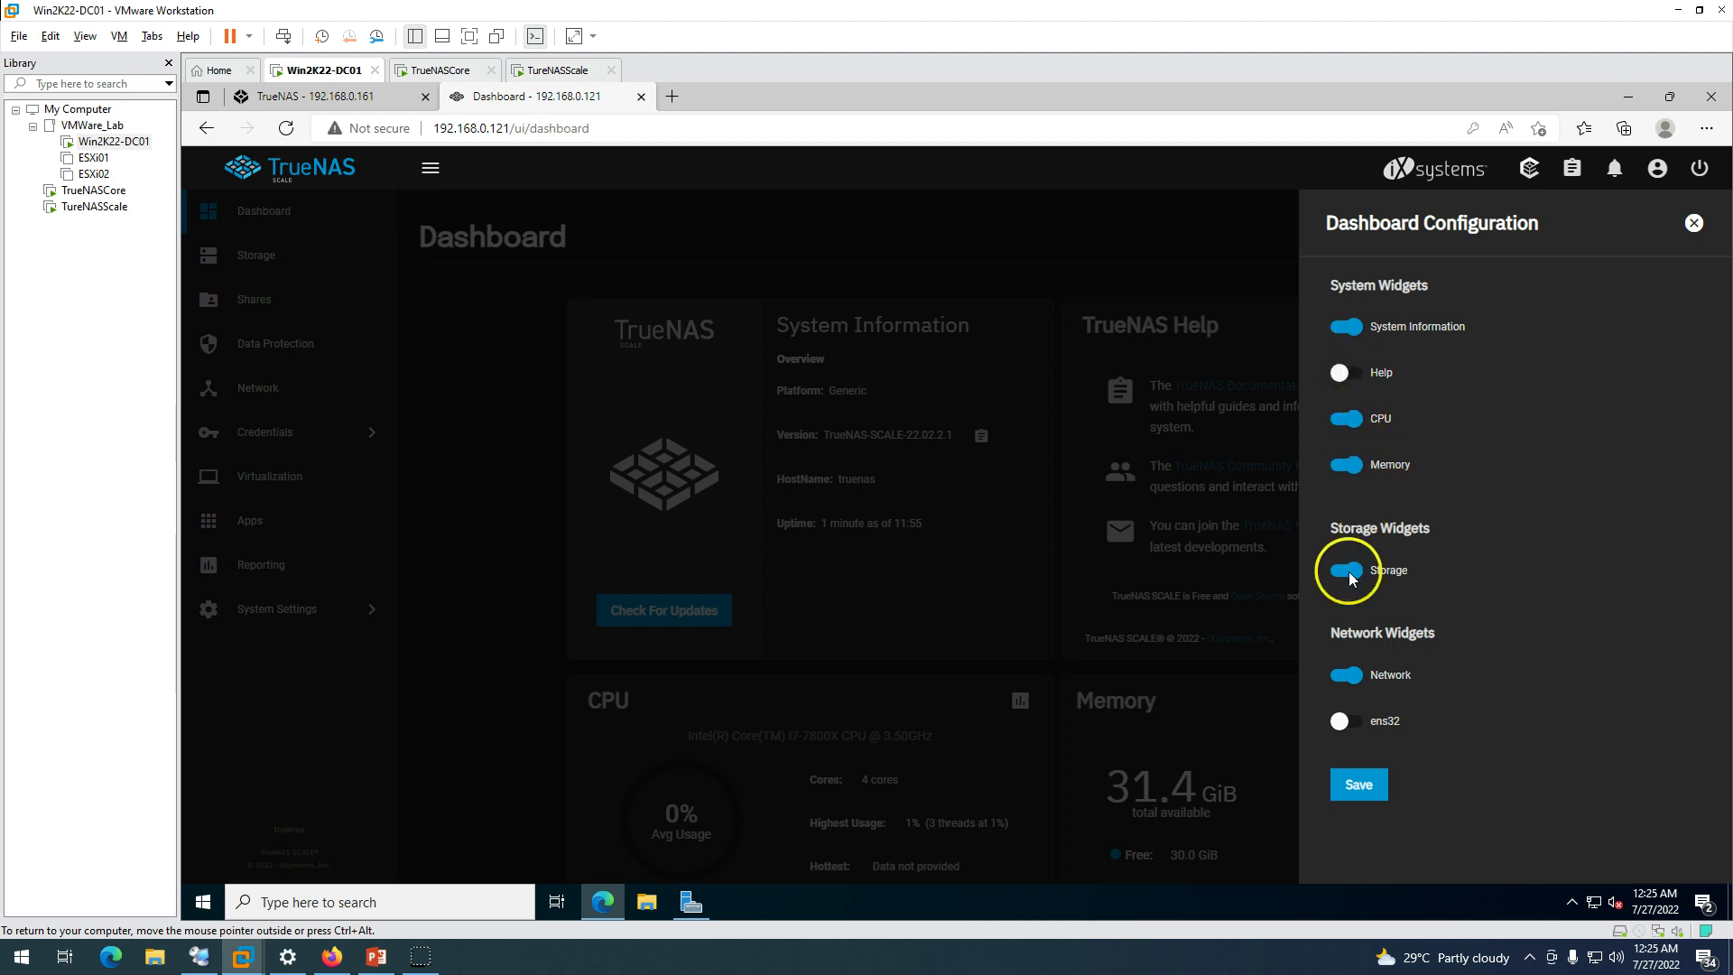
pyautogui.click(1357, 785)
pyautogui.moveTo(1722, 285); pyautogui.dragTo(1712, 735)
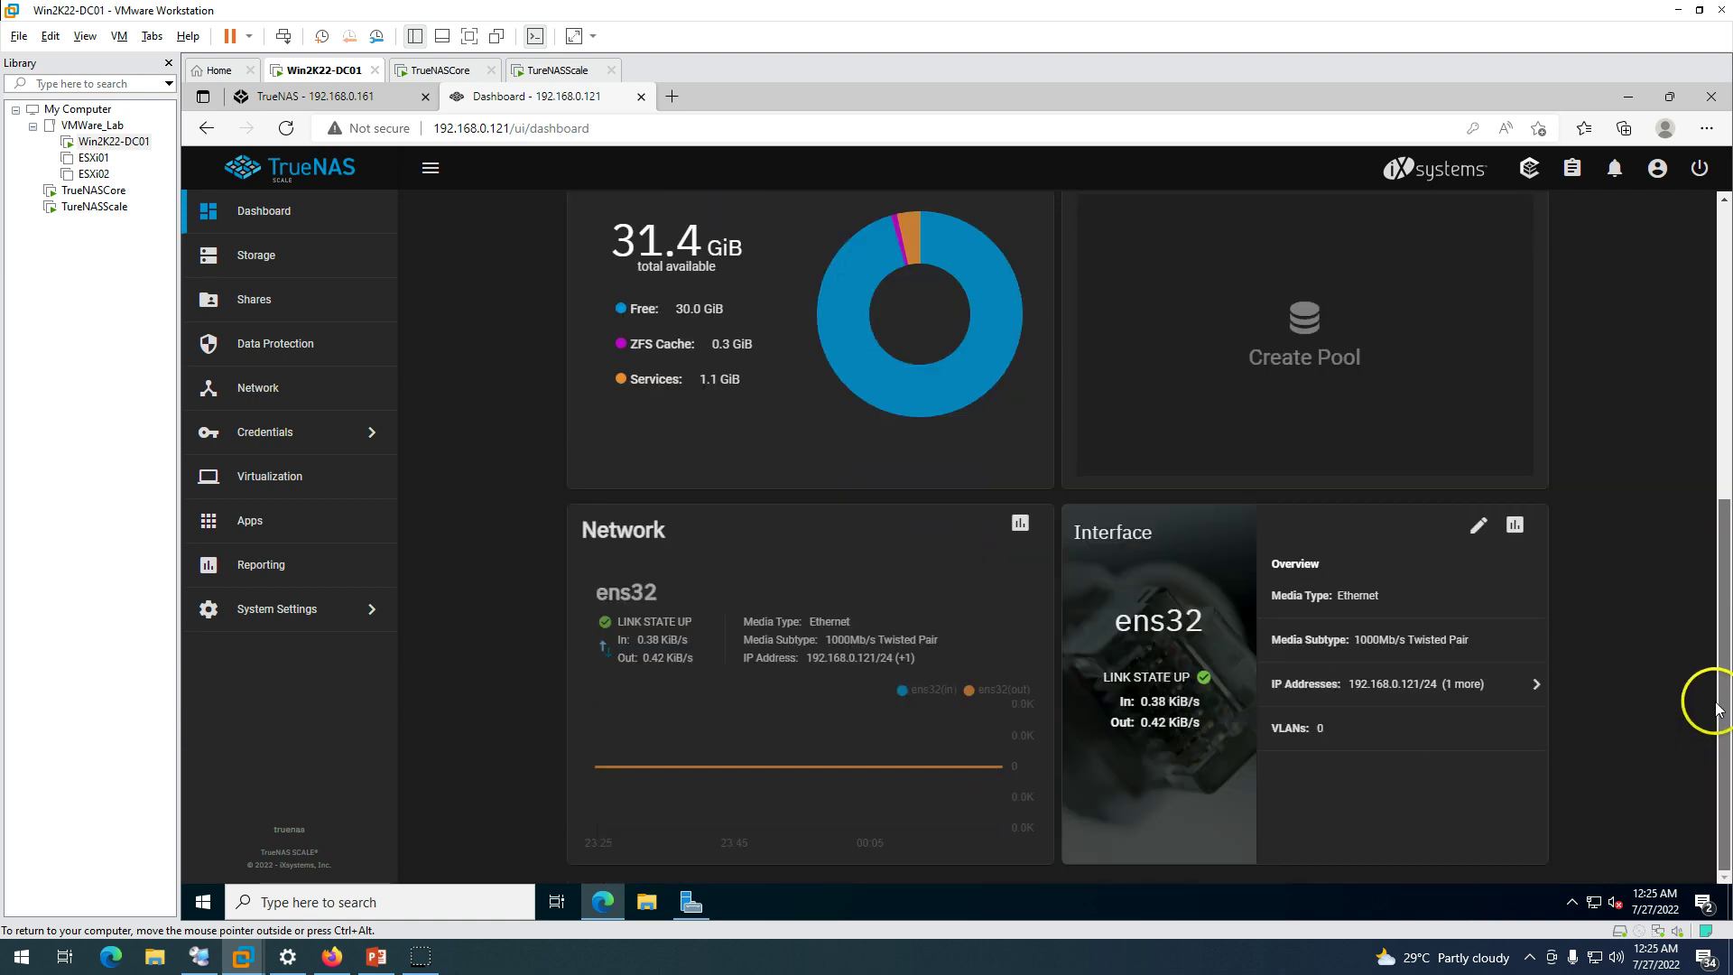
pyautogui.moveTo(1705, 688); pyautogui.dragTo(1706, 171)
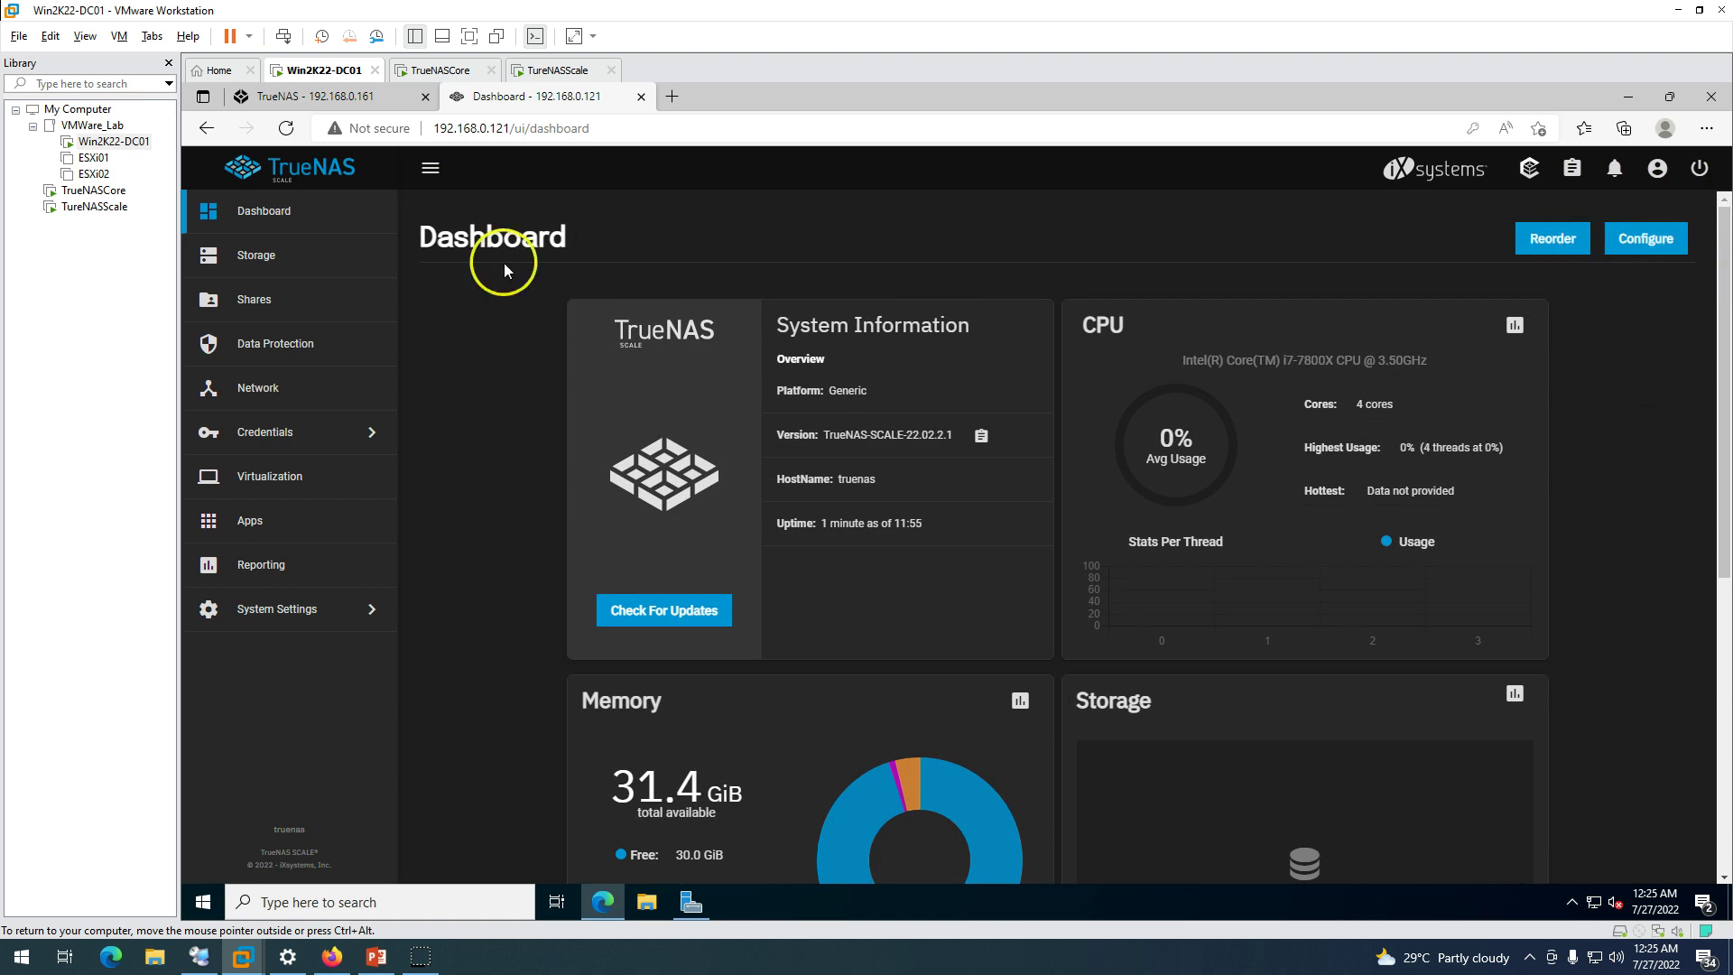
# Browse Storage, Shares and Data Protection, then open System Settings > Network showing ens32 at 192.168.0.121/24.
pyautogui.click(263, 259)
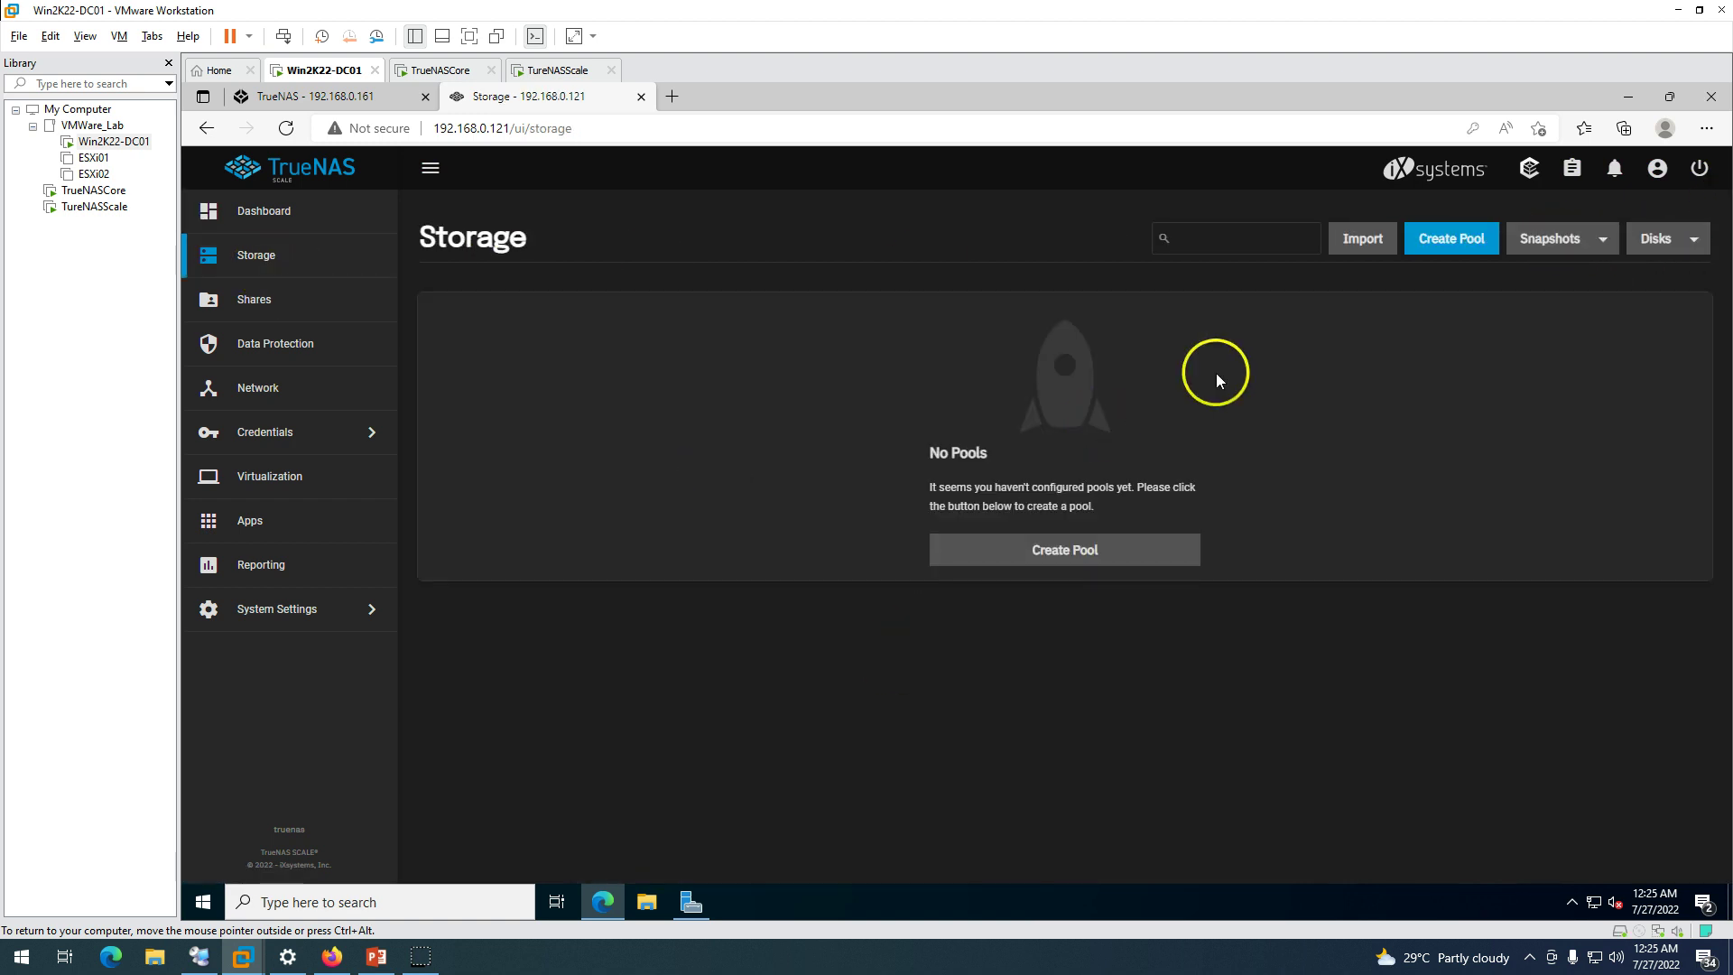
pyautogui.click(269, 304)
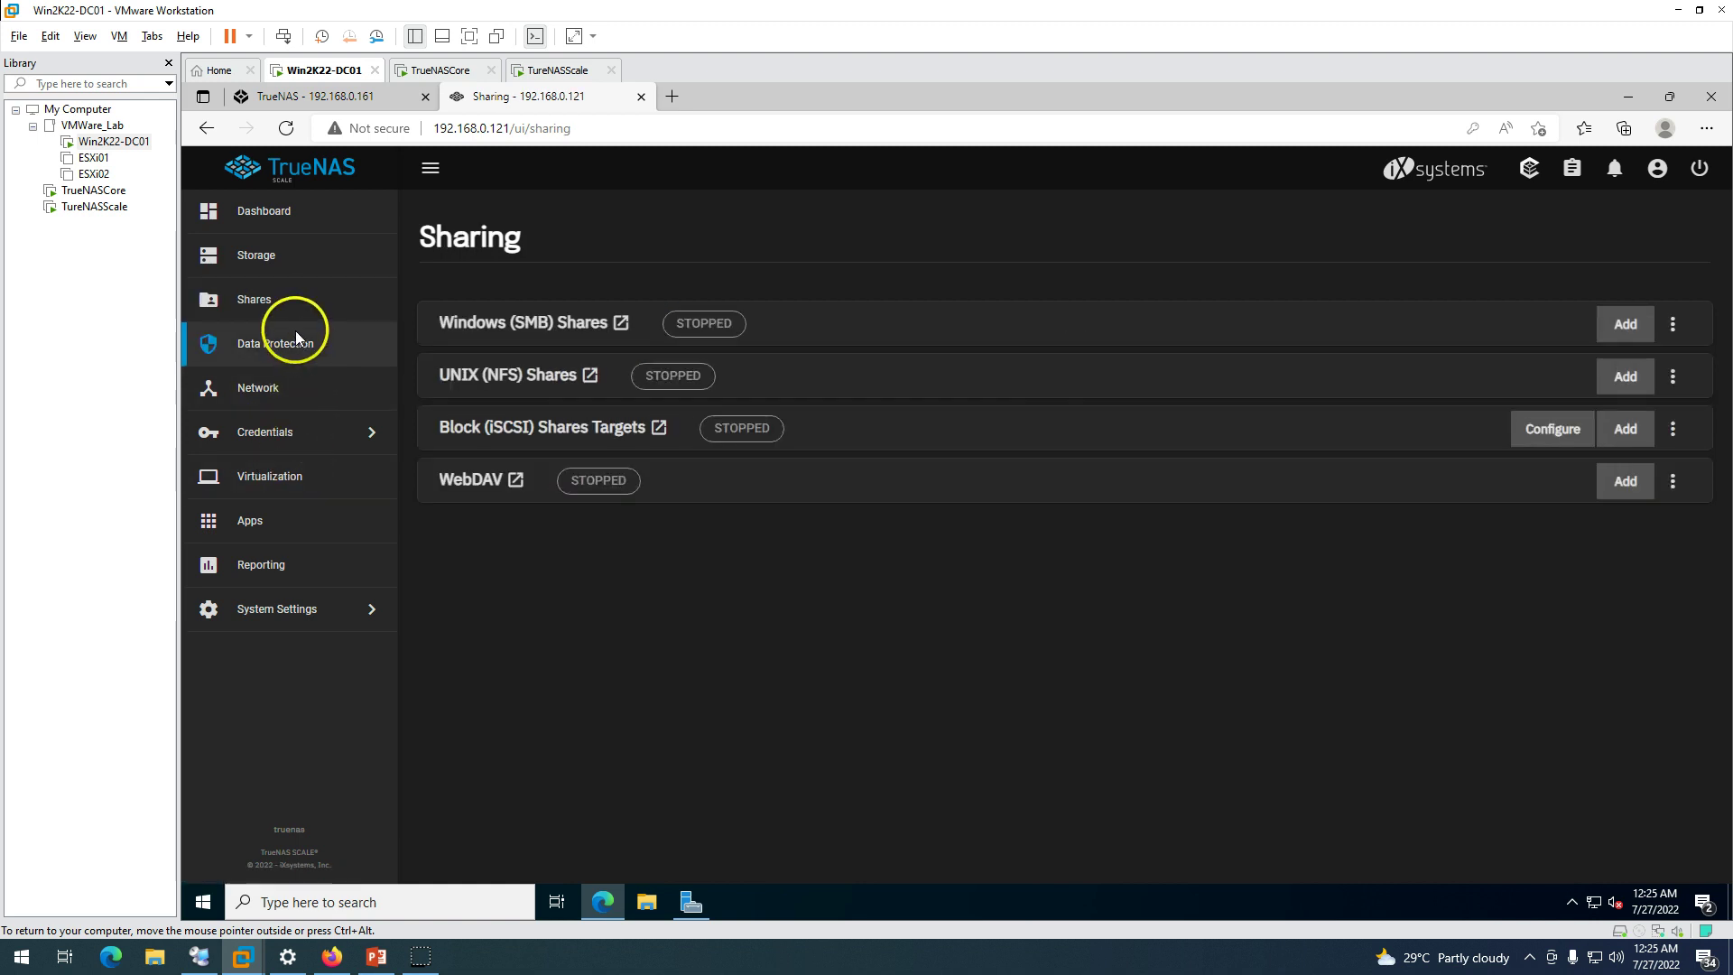
pyautogui.click(296, 334)
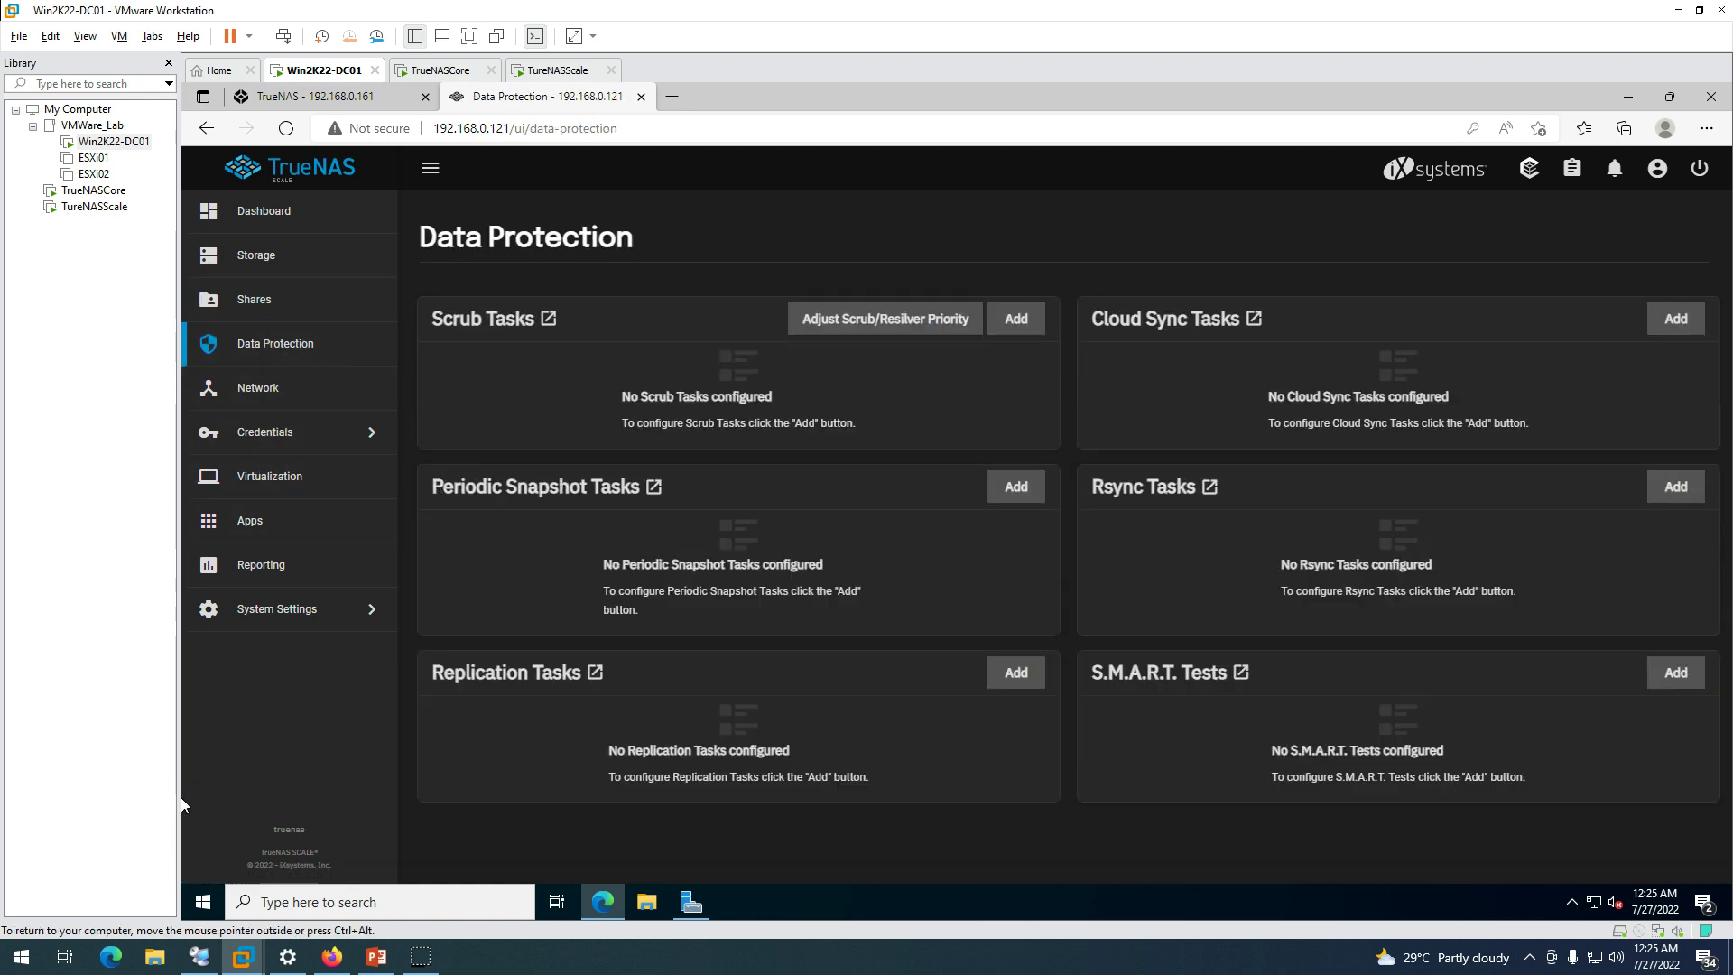
pyautogui.click(277, 608)
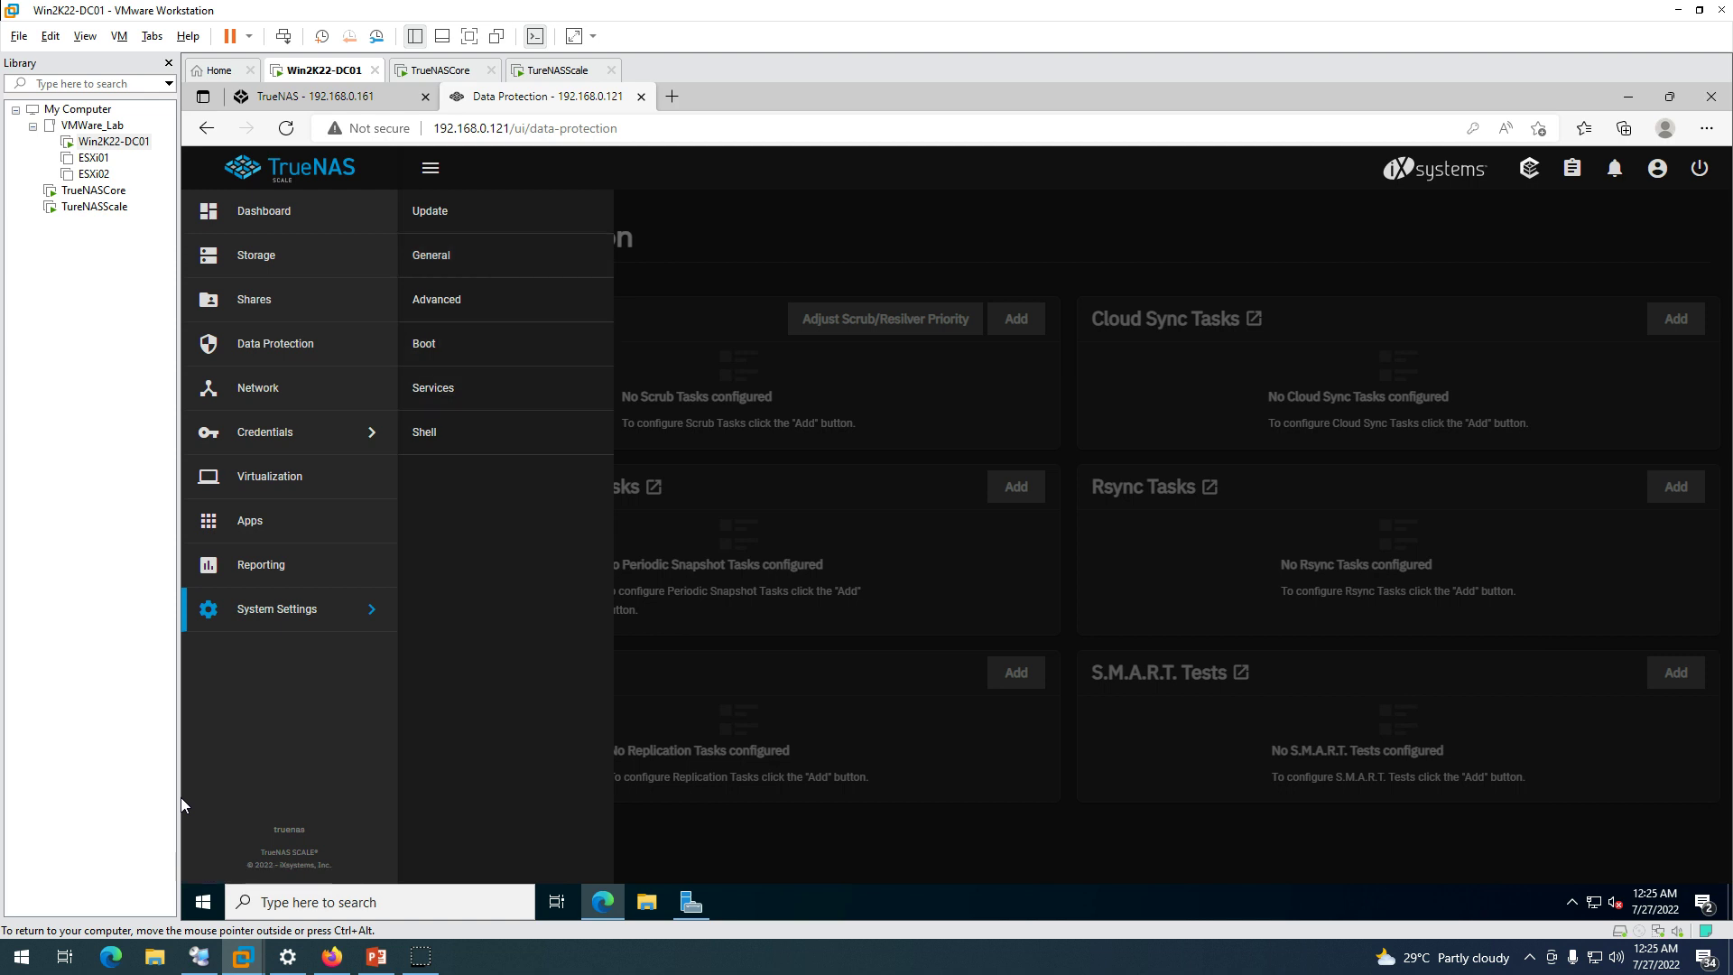
pyautogui.click(280, 390)
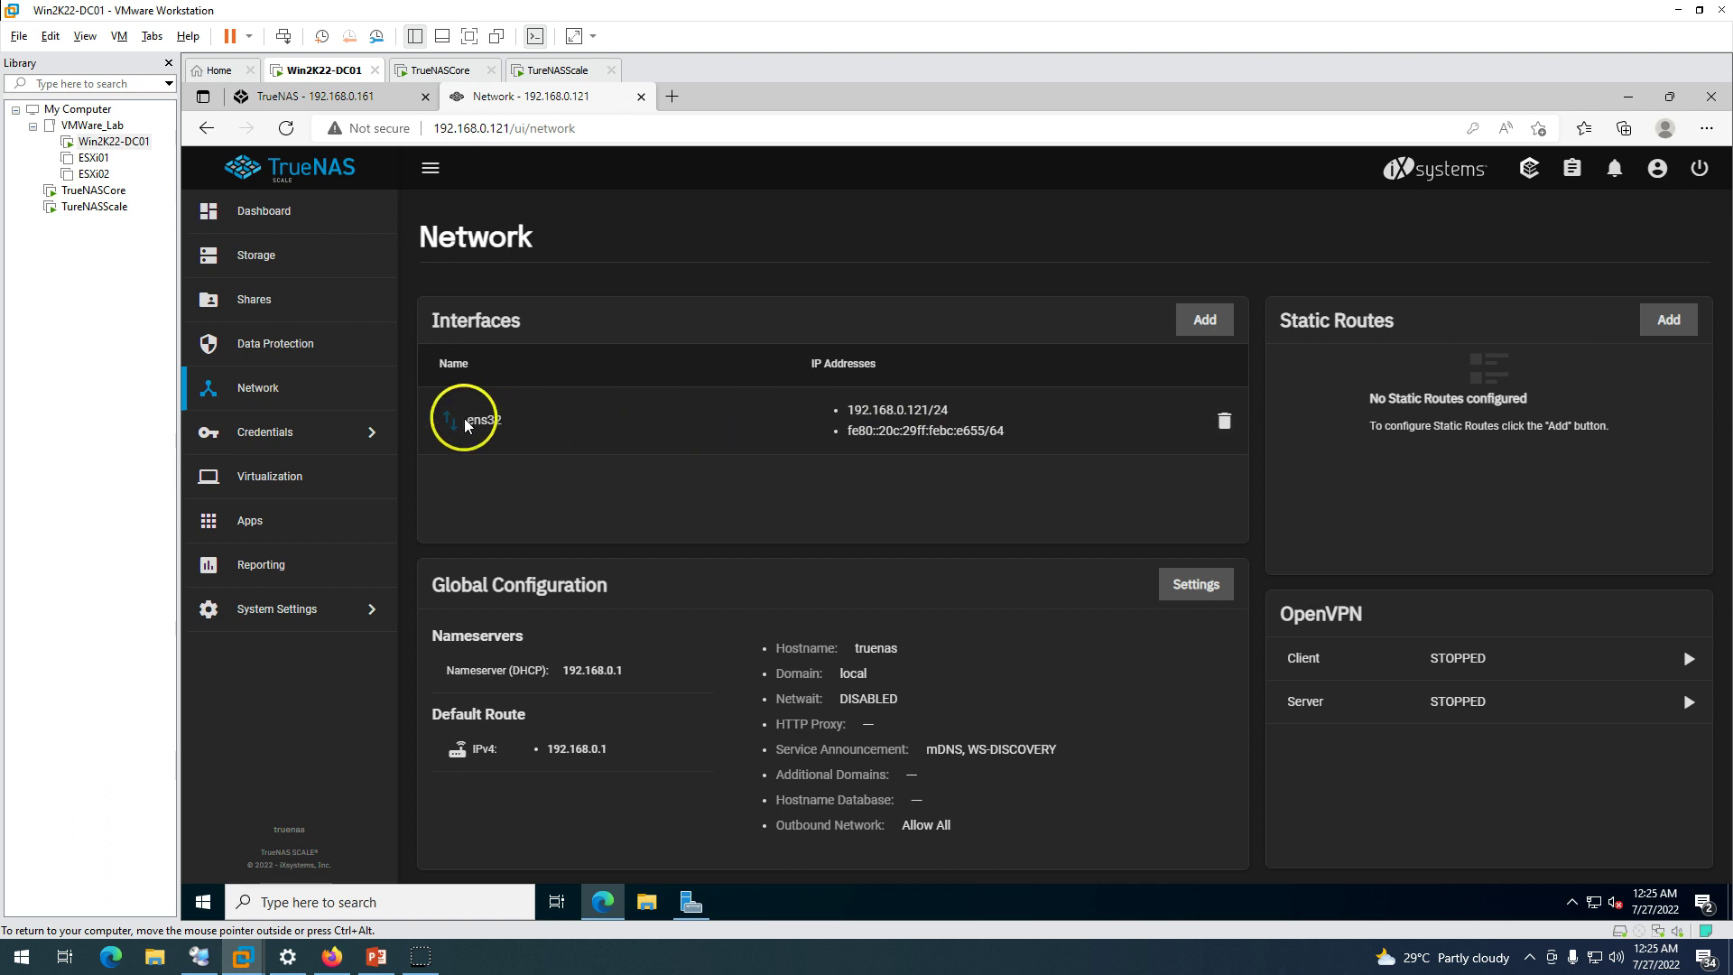
# Edit ens32 to disable DHCP, add alias 192.168.0.171/24, and apply the change.
pyautogui.click(942, 421)
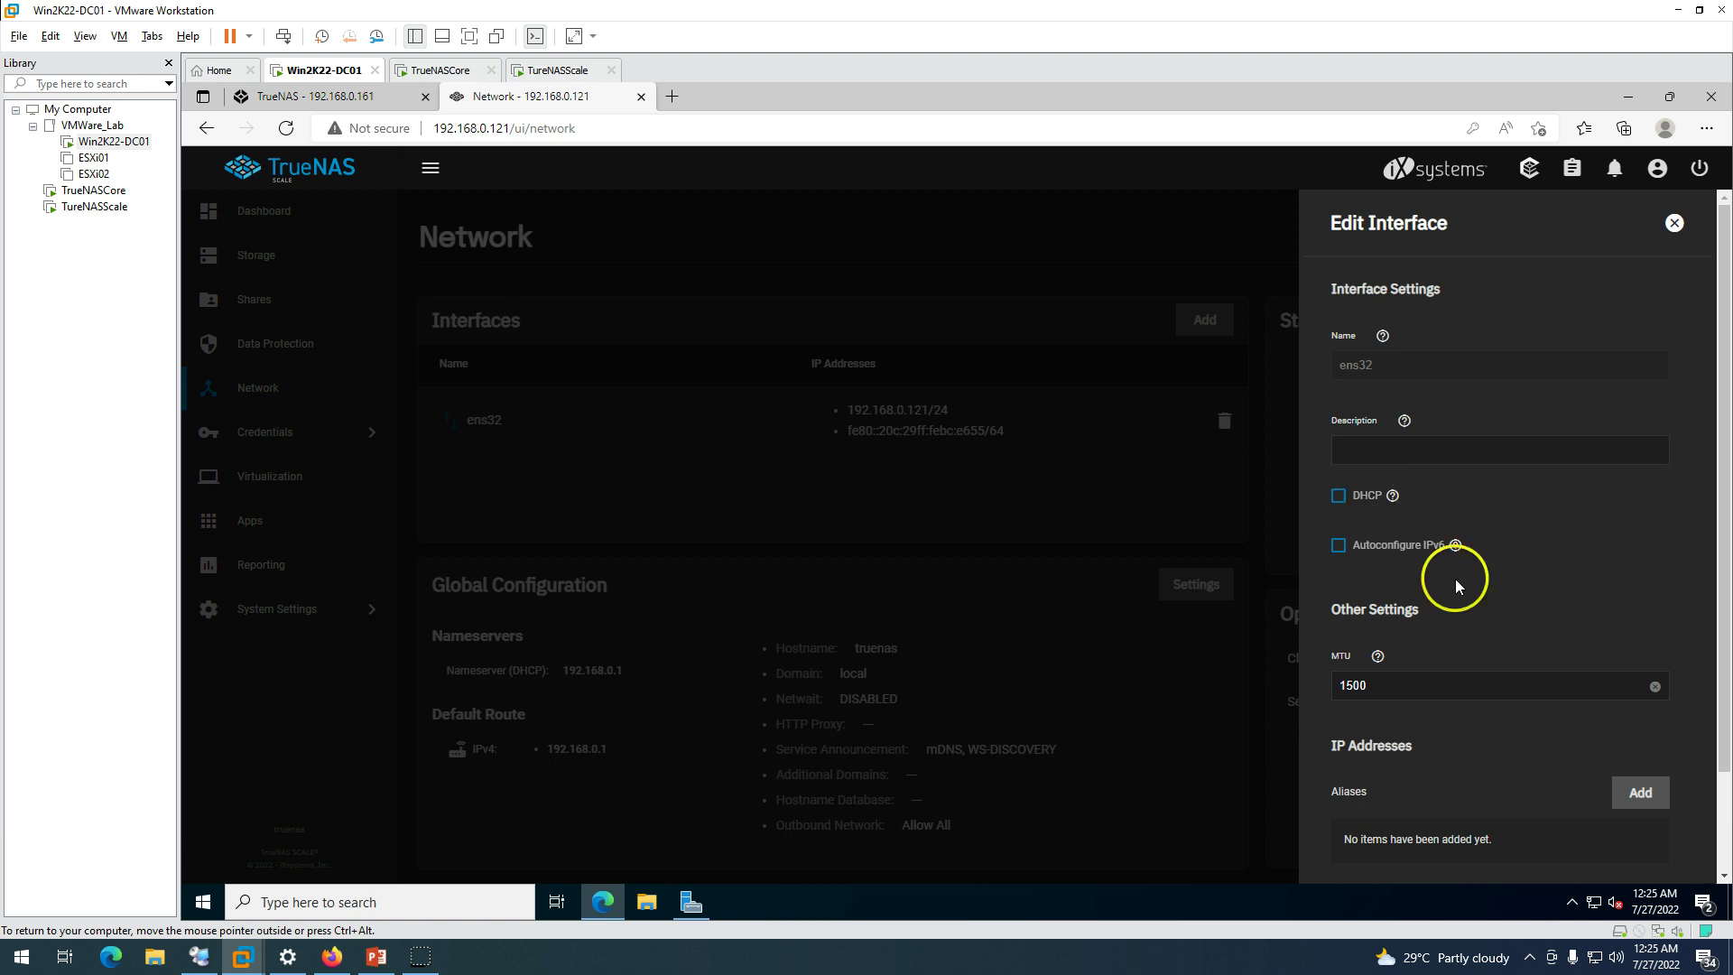
pyautogui.scroll(-2, 1705, 632)
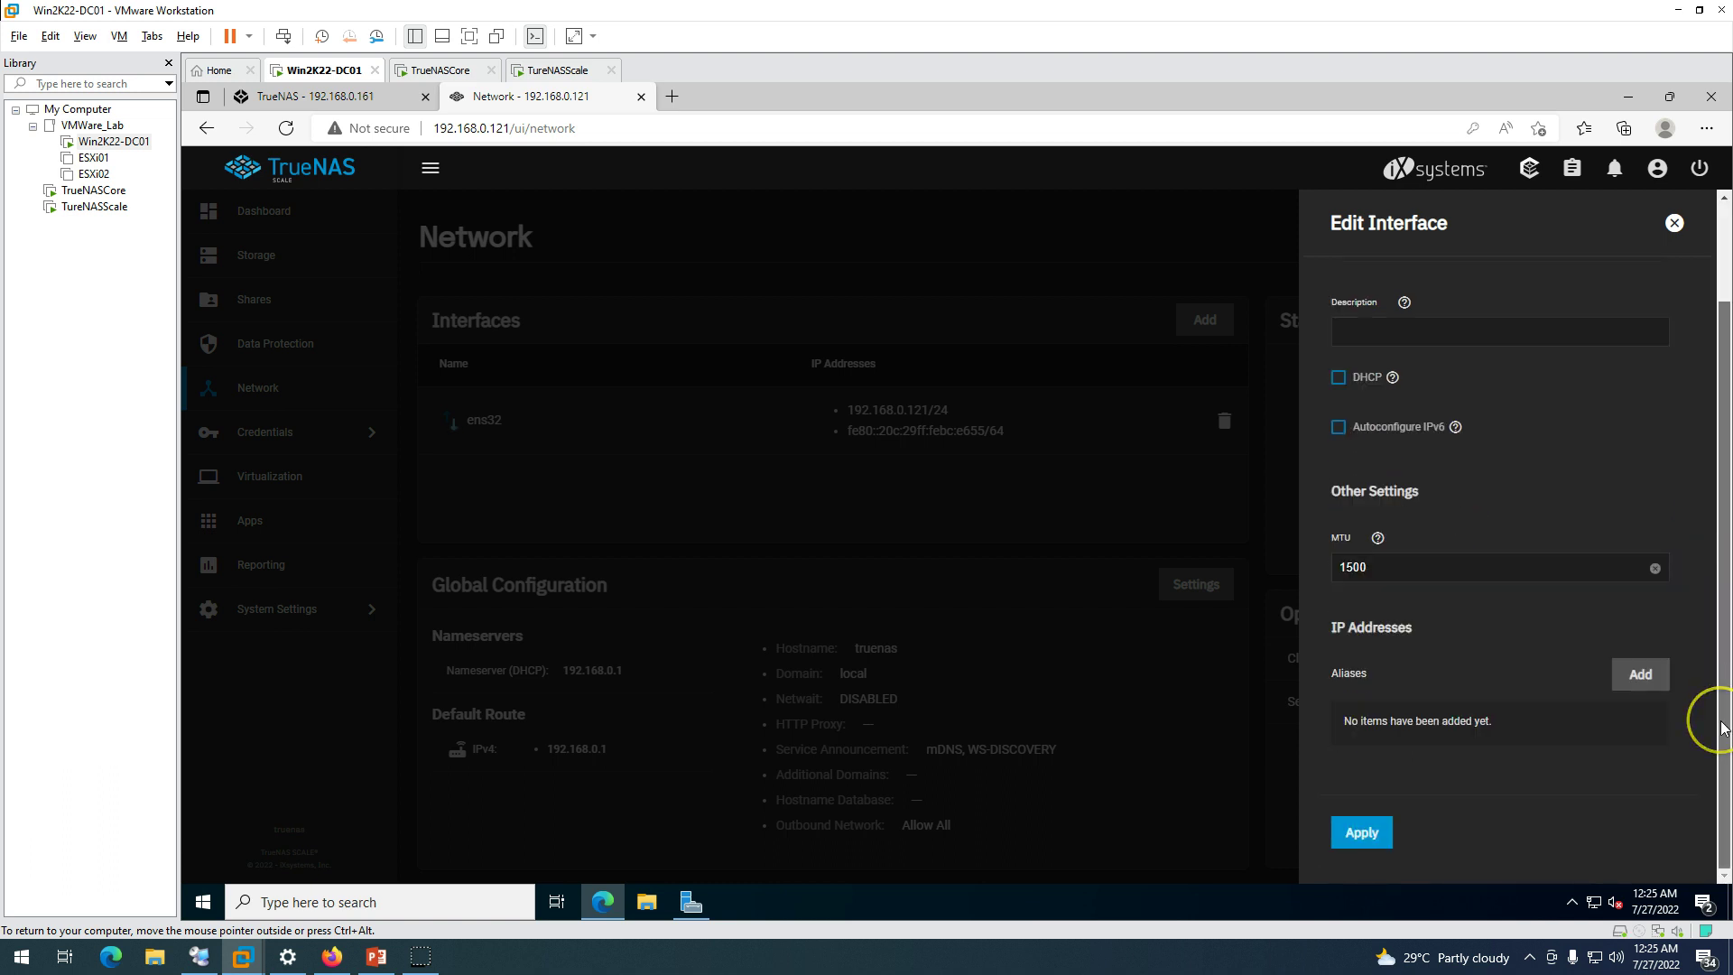
pyautogui.click(1634, 686)
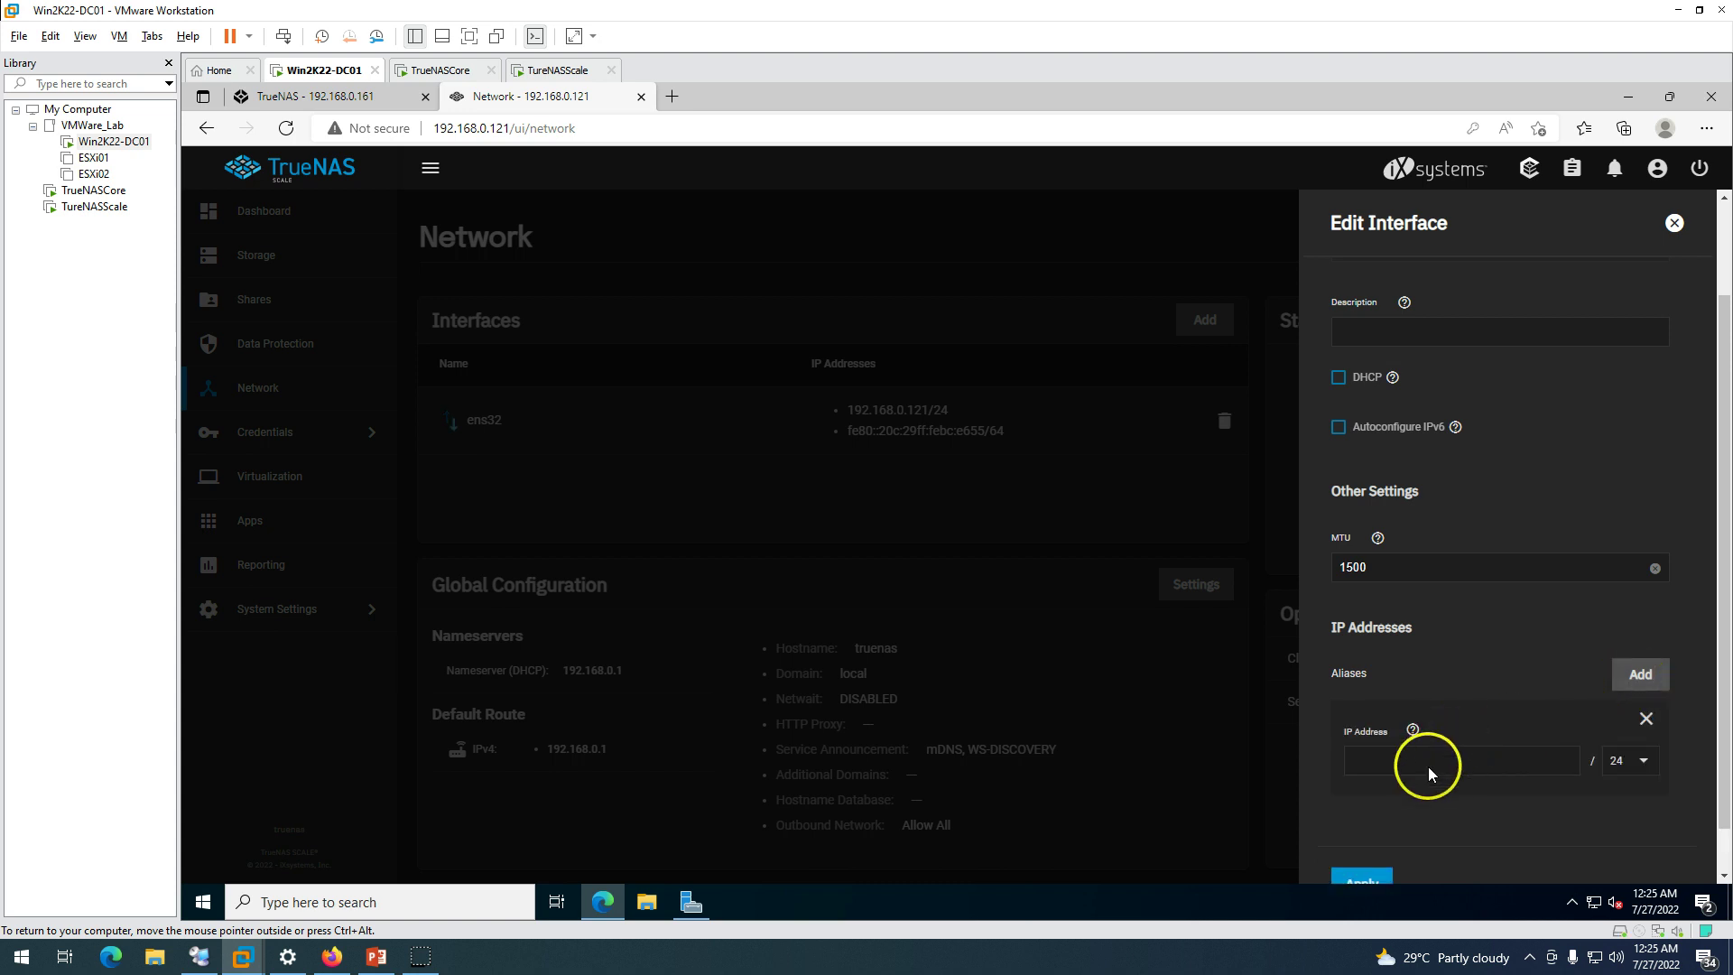
pyautogui.write('192.168.0.171')
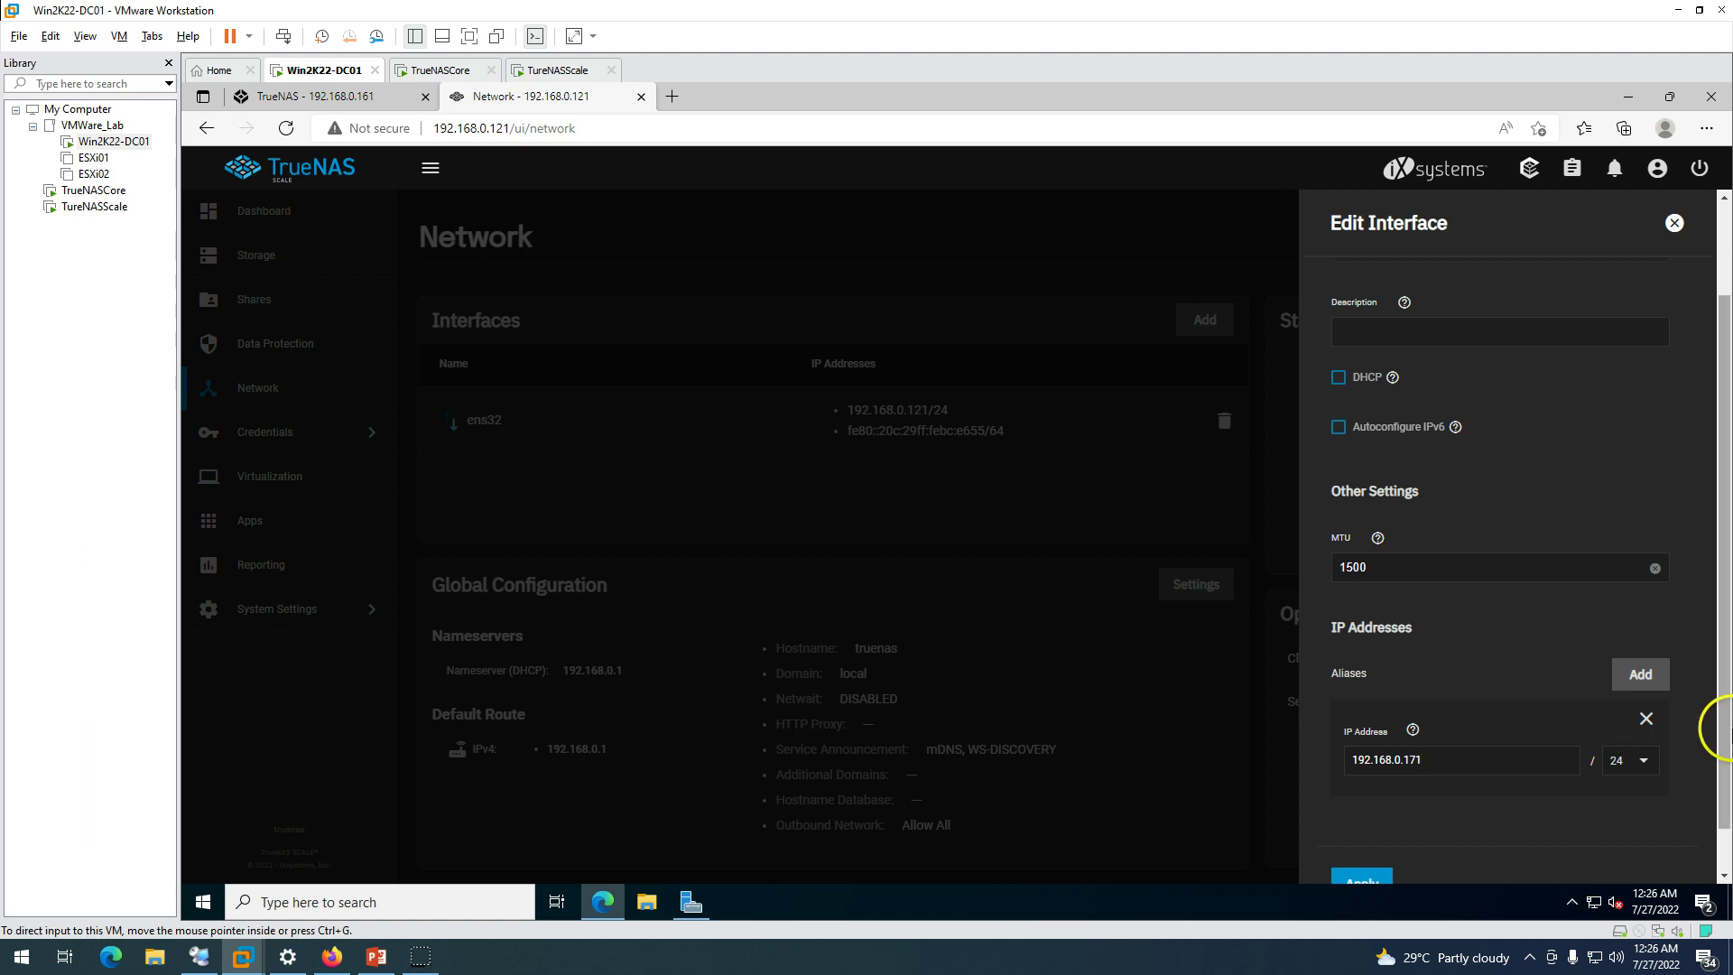
pyautogui.scroll(-1, 1712, 723)
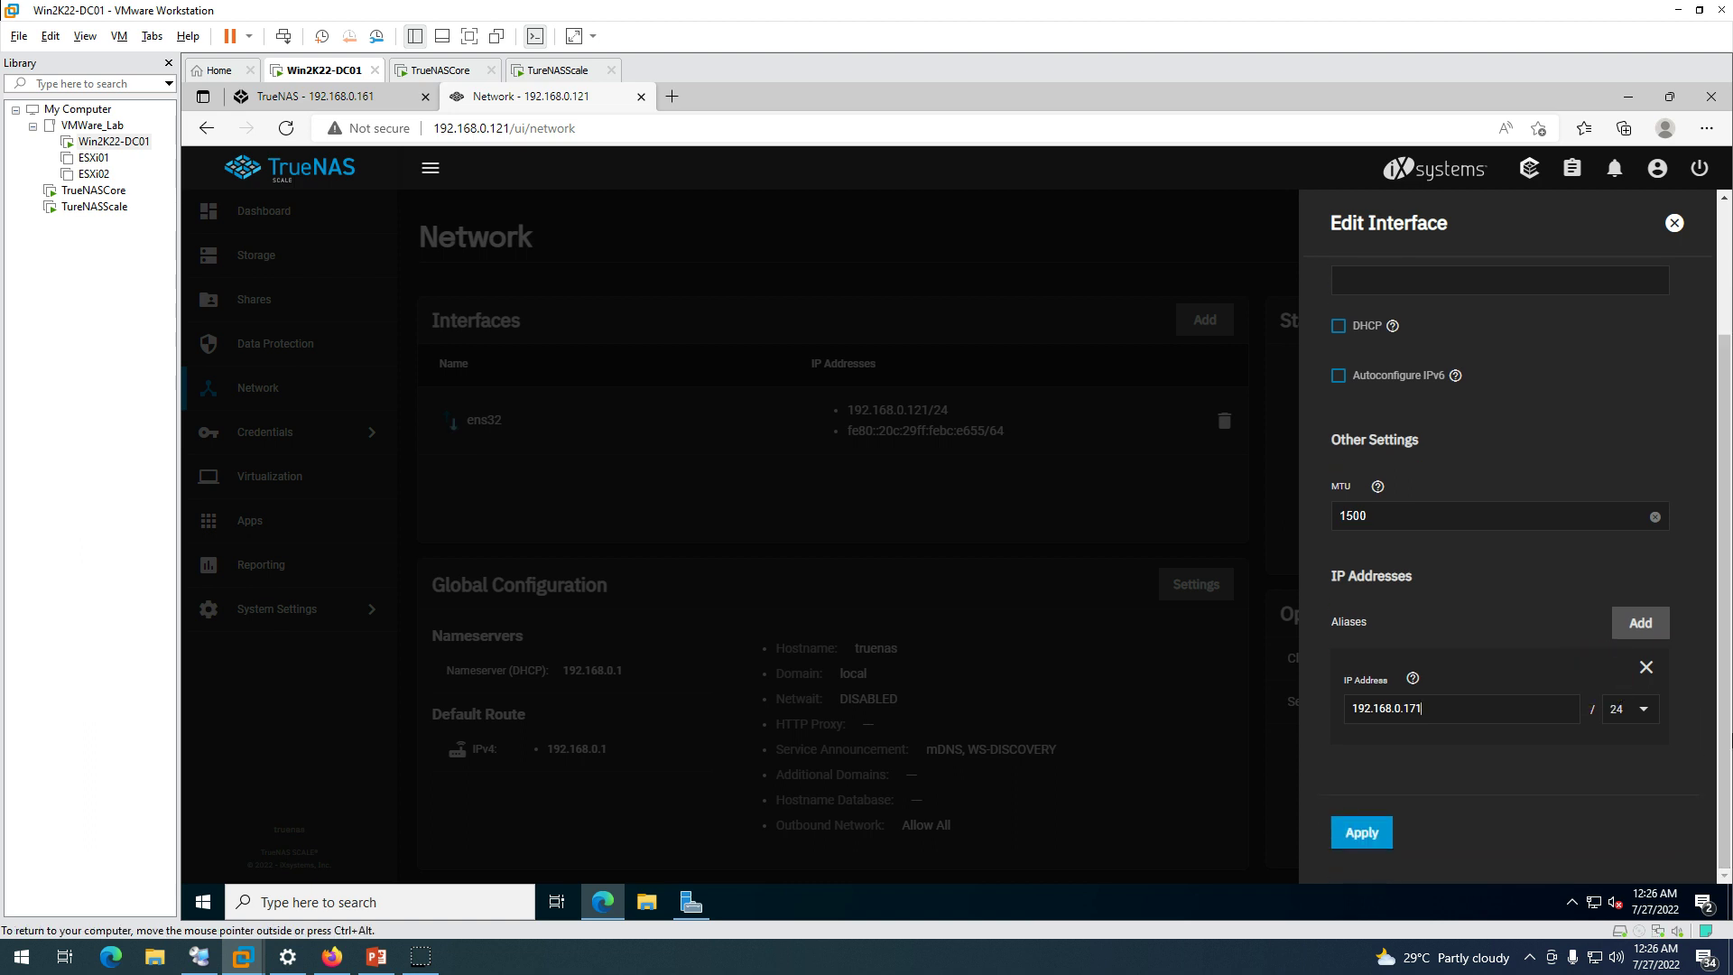
pyautogui.click(1361, 831)
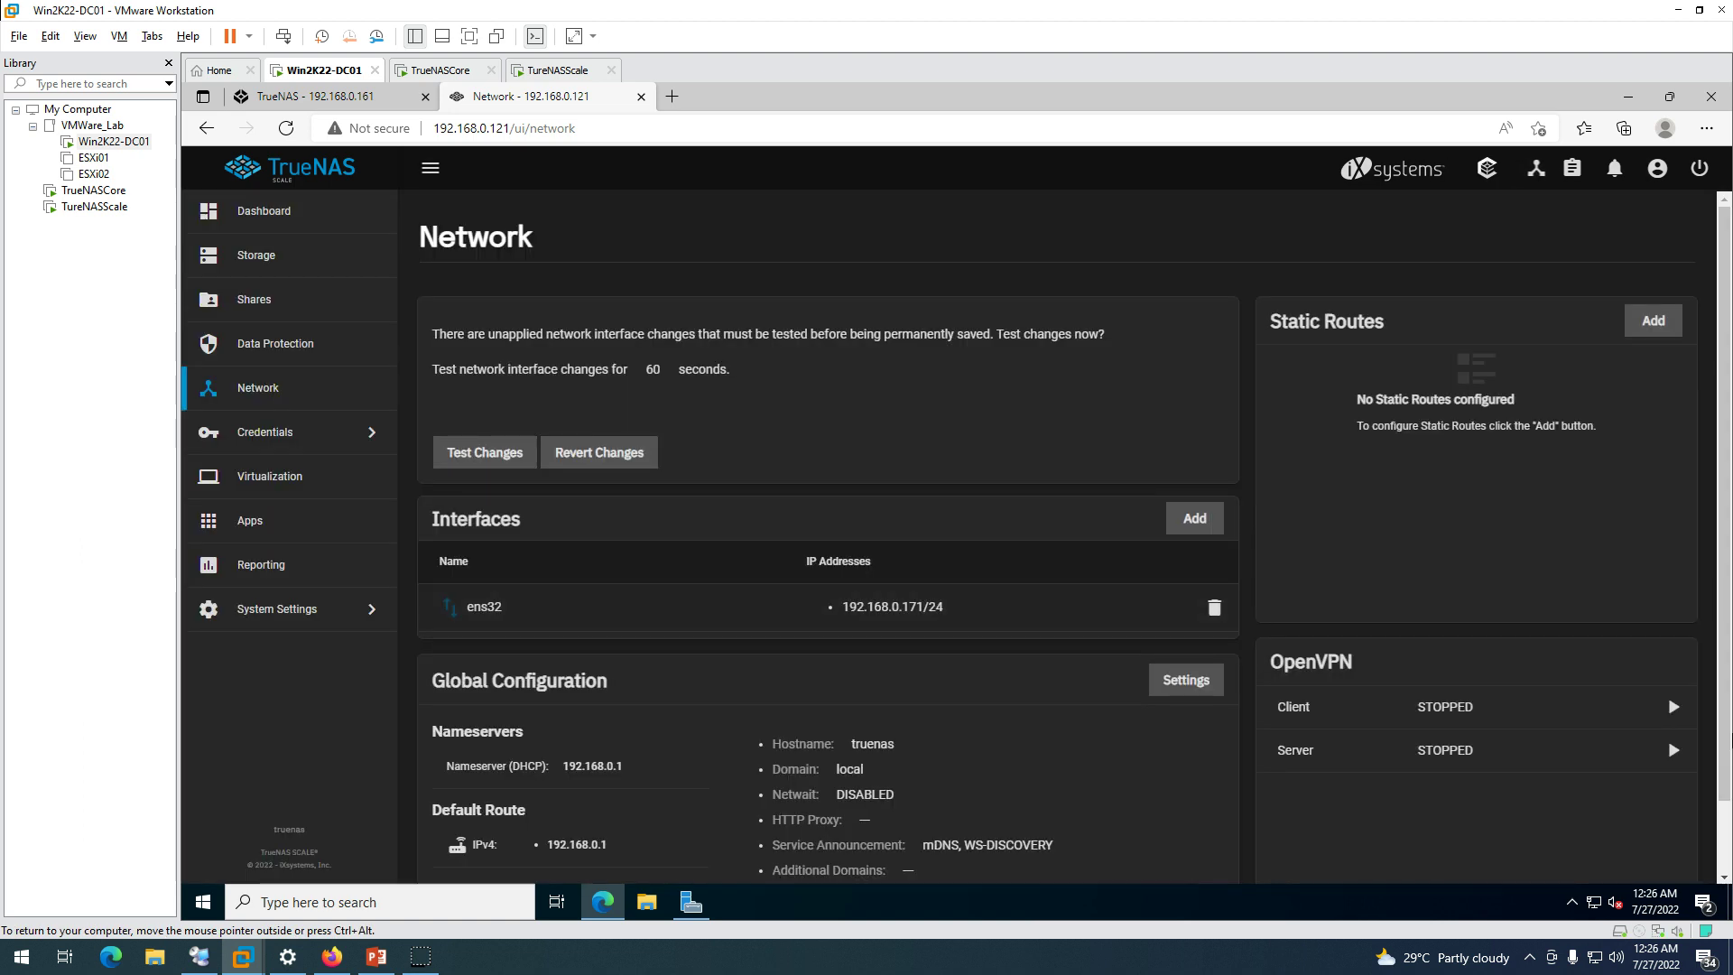
# Start and confirm testing of the pending network changes, checking the TrueNAS SCALE console.
pyautogui.click(503, 460)
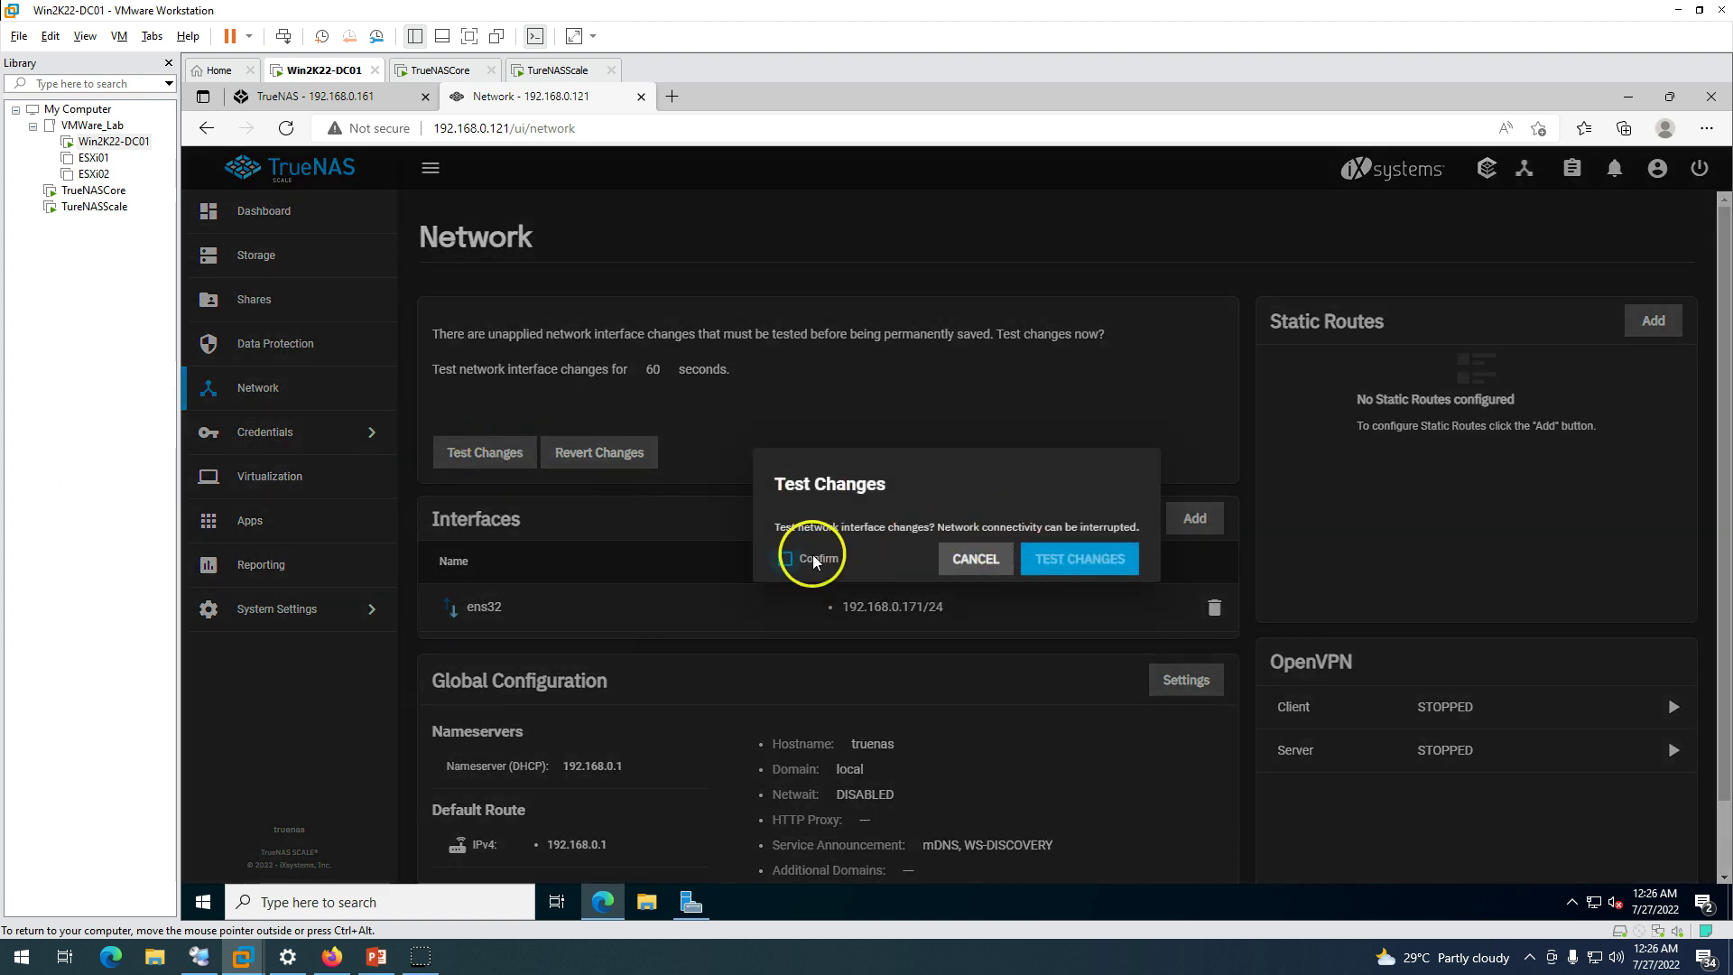
pyautogui.click(812, 554)
pyautogui.click(1047, 552)
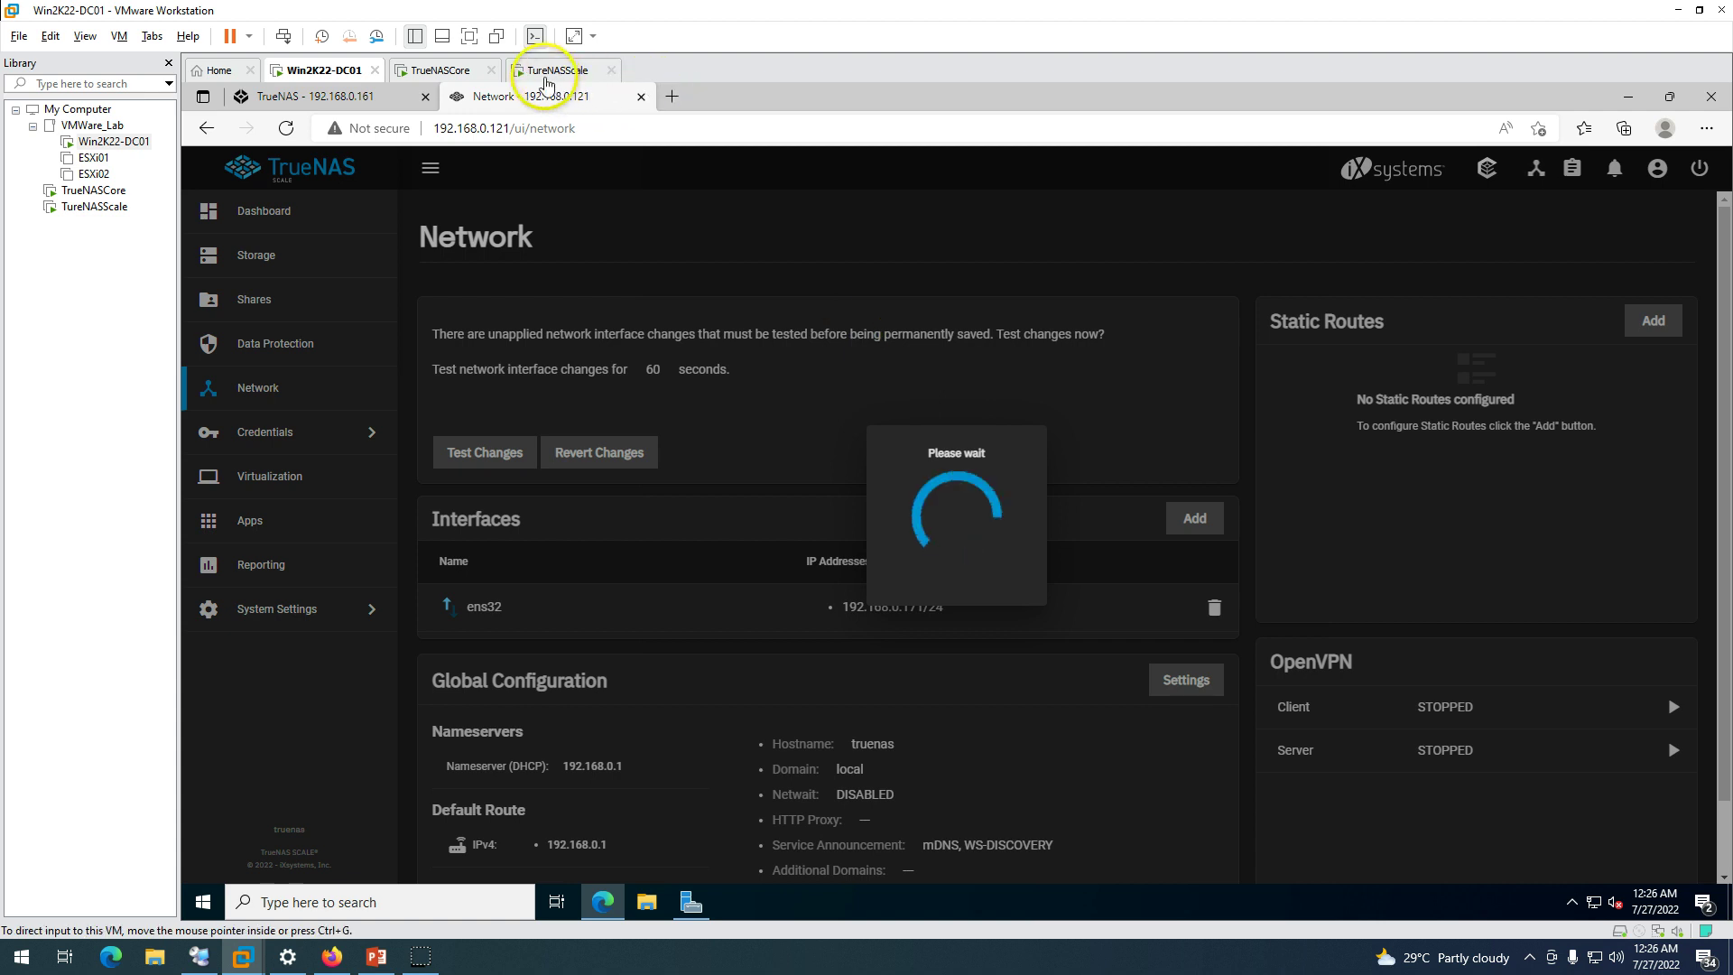
pyautogui.click(549, 73)
pyautogui.click(362, 509)
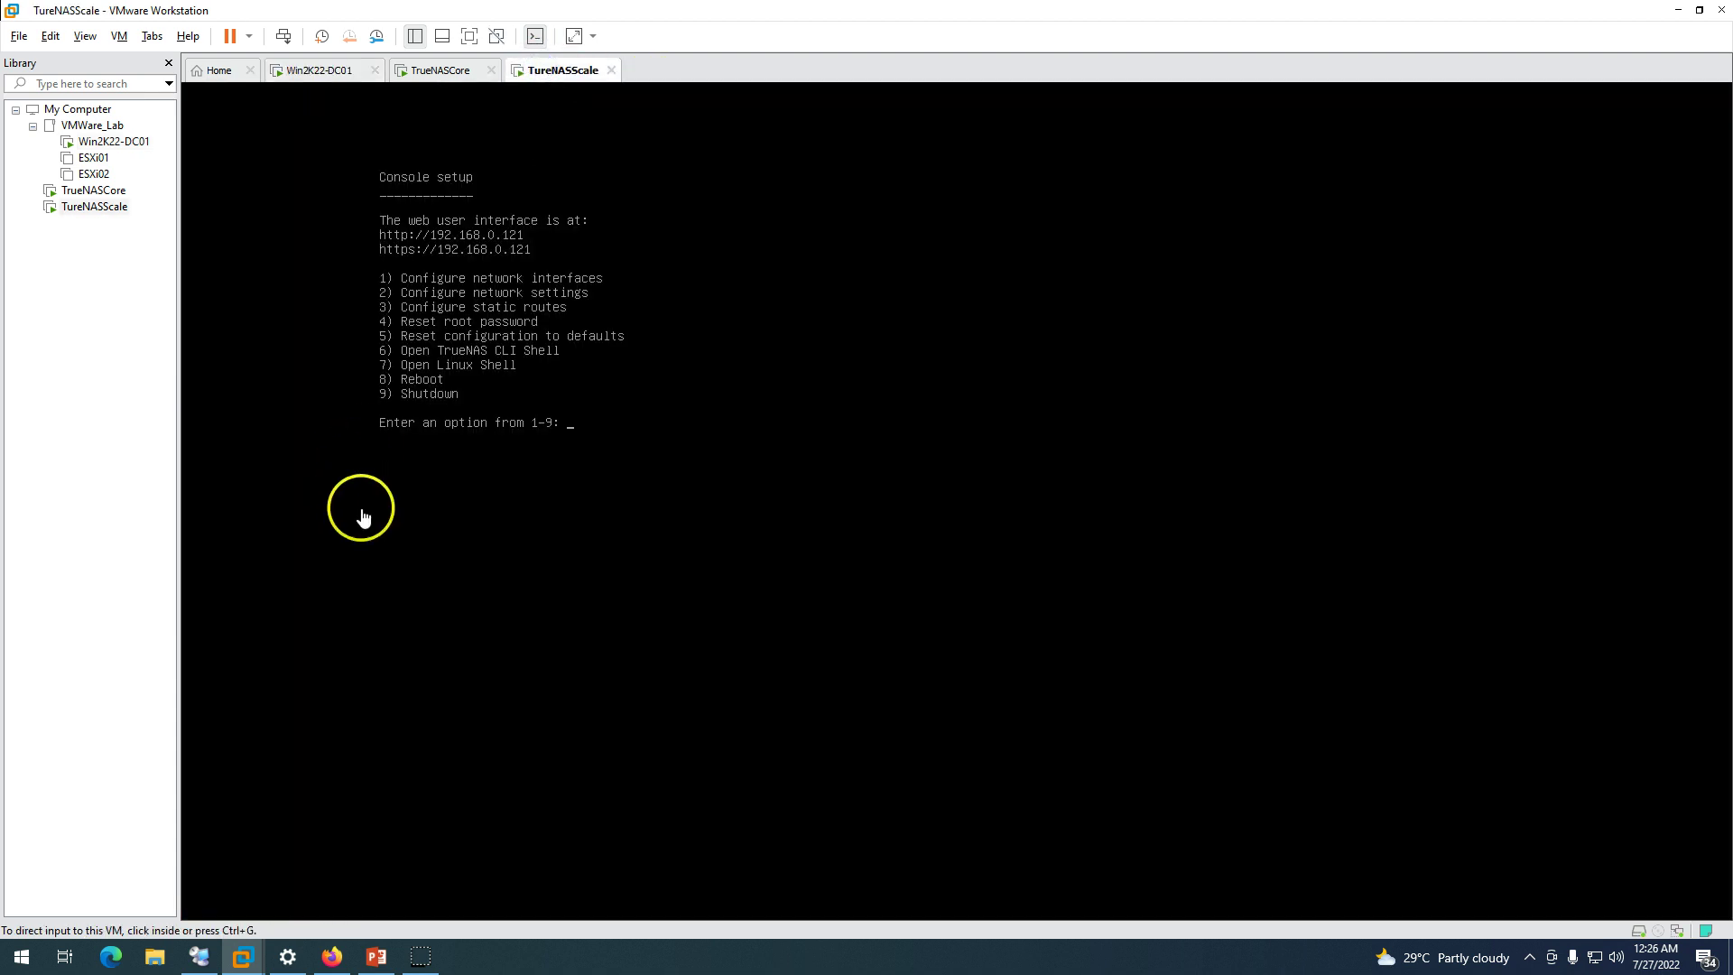
pyautogui.click(330, 70)
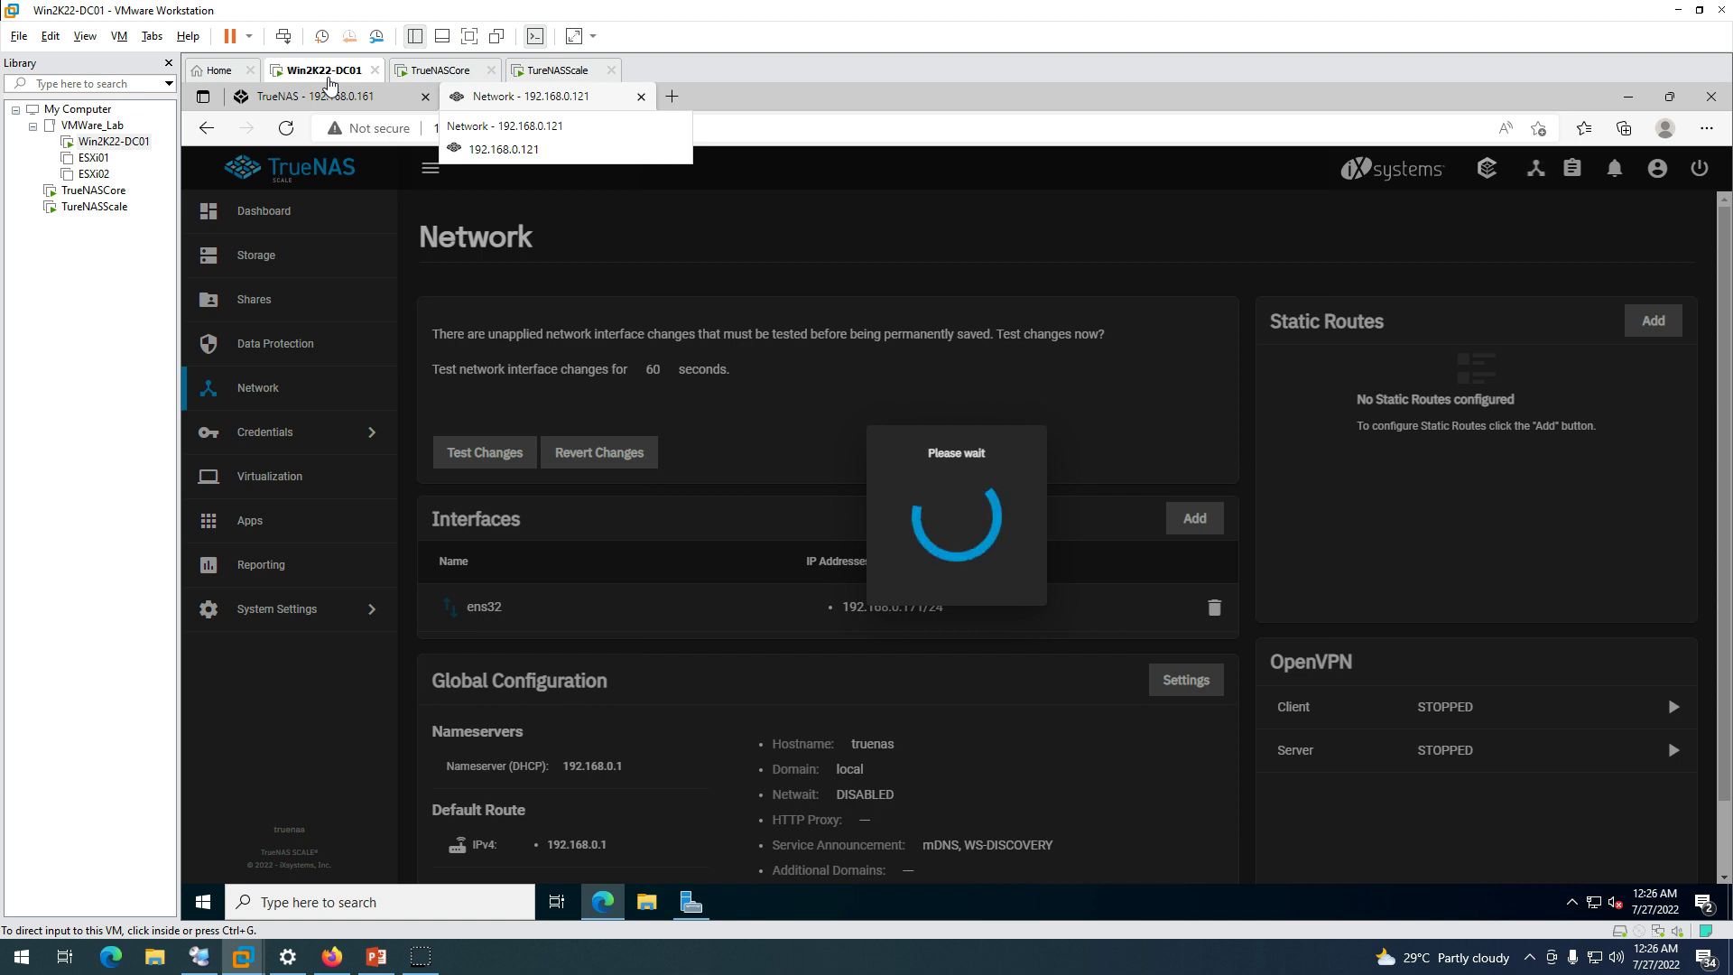
# From an administrator Command Prompt, run a continuous ping 192.168.0.171 -t.
pyautogui.press('super')
pyautogui.write('cmd')
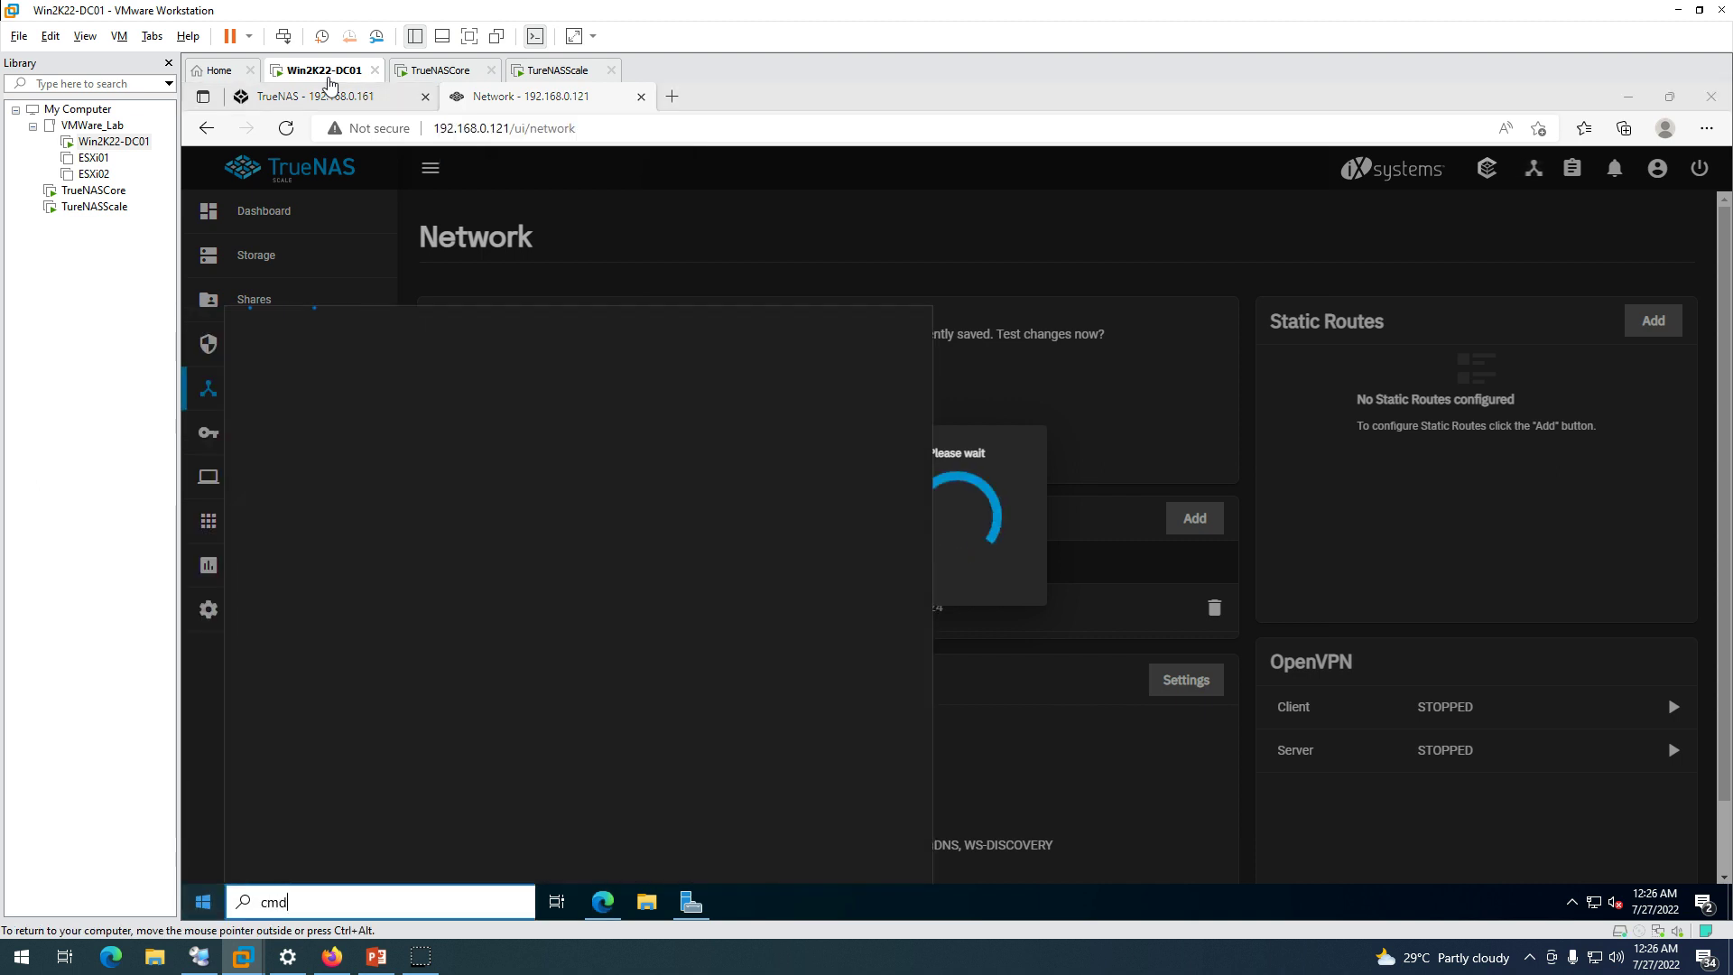
pyautogui.press('Return')
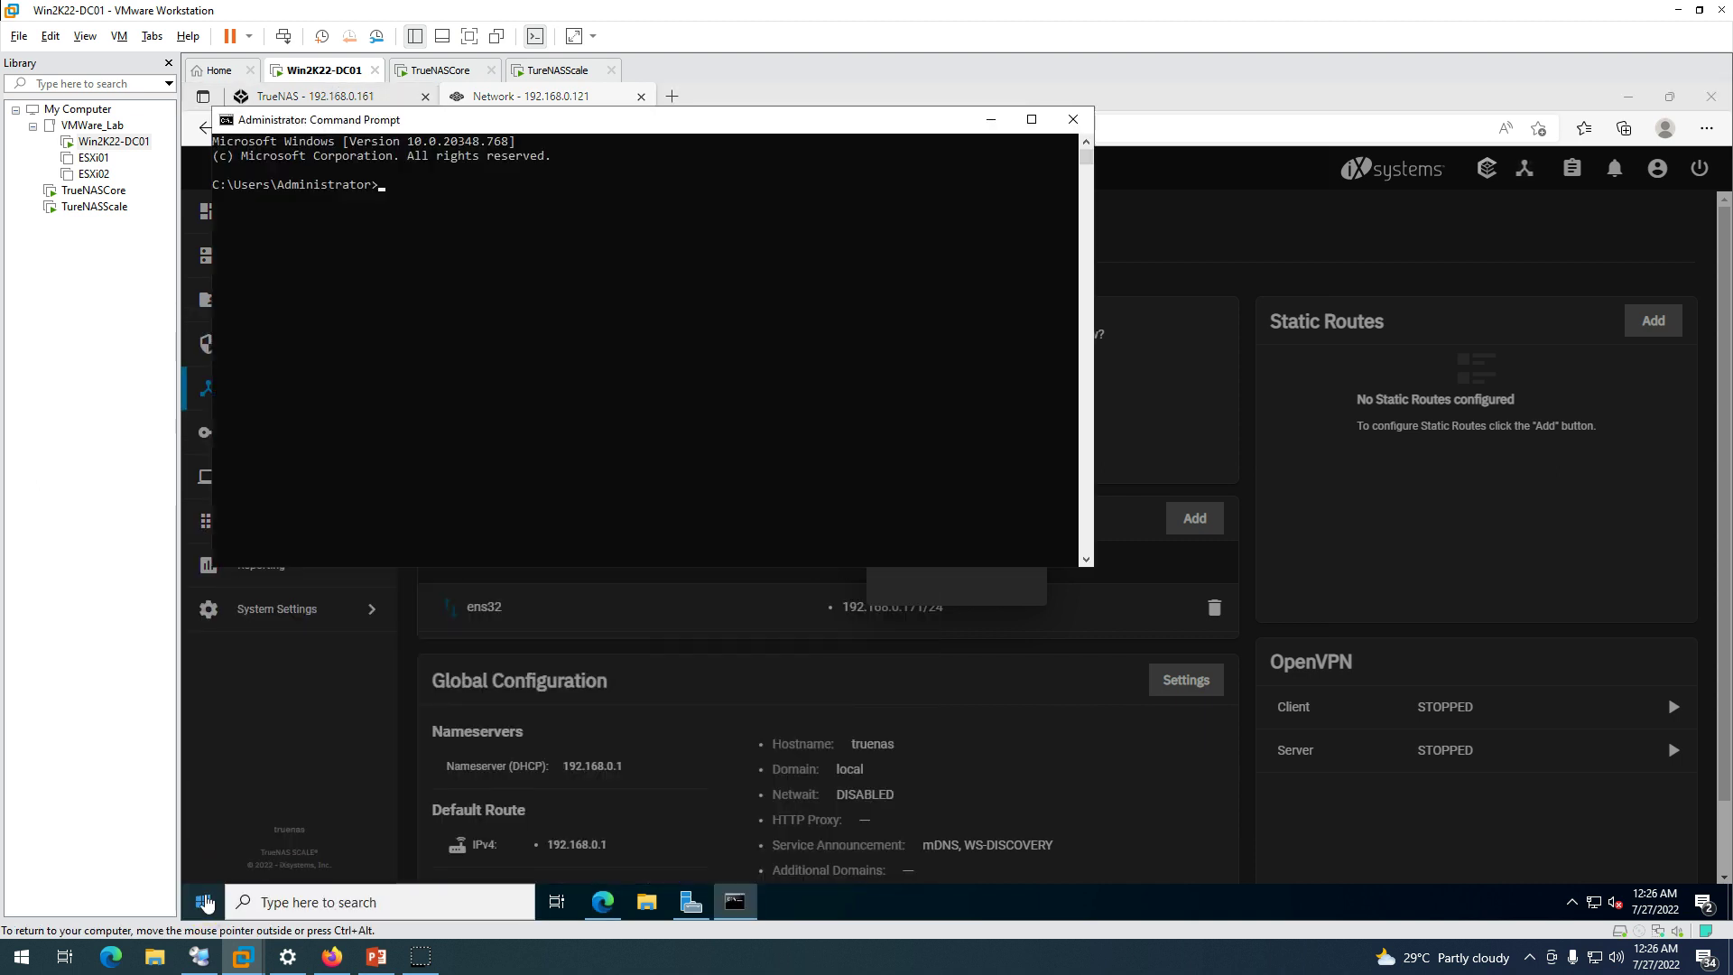
pyautogui.write('ping 192.168.0')
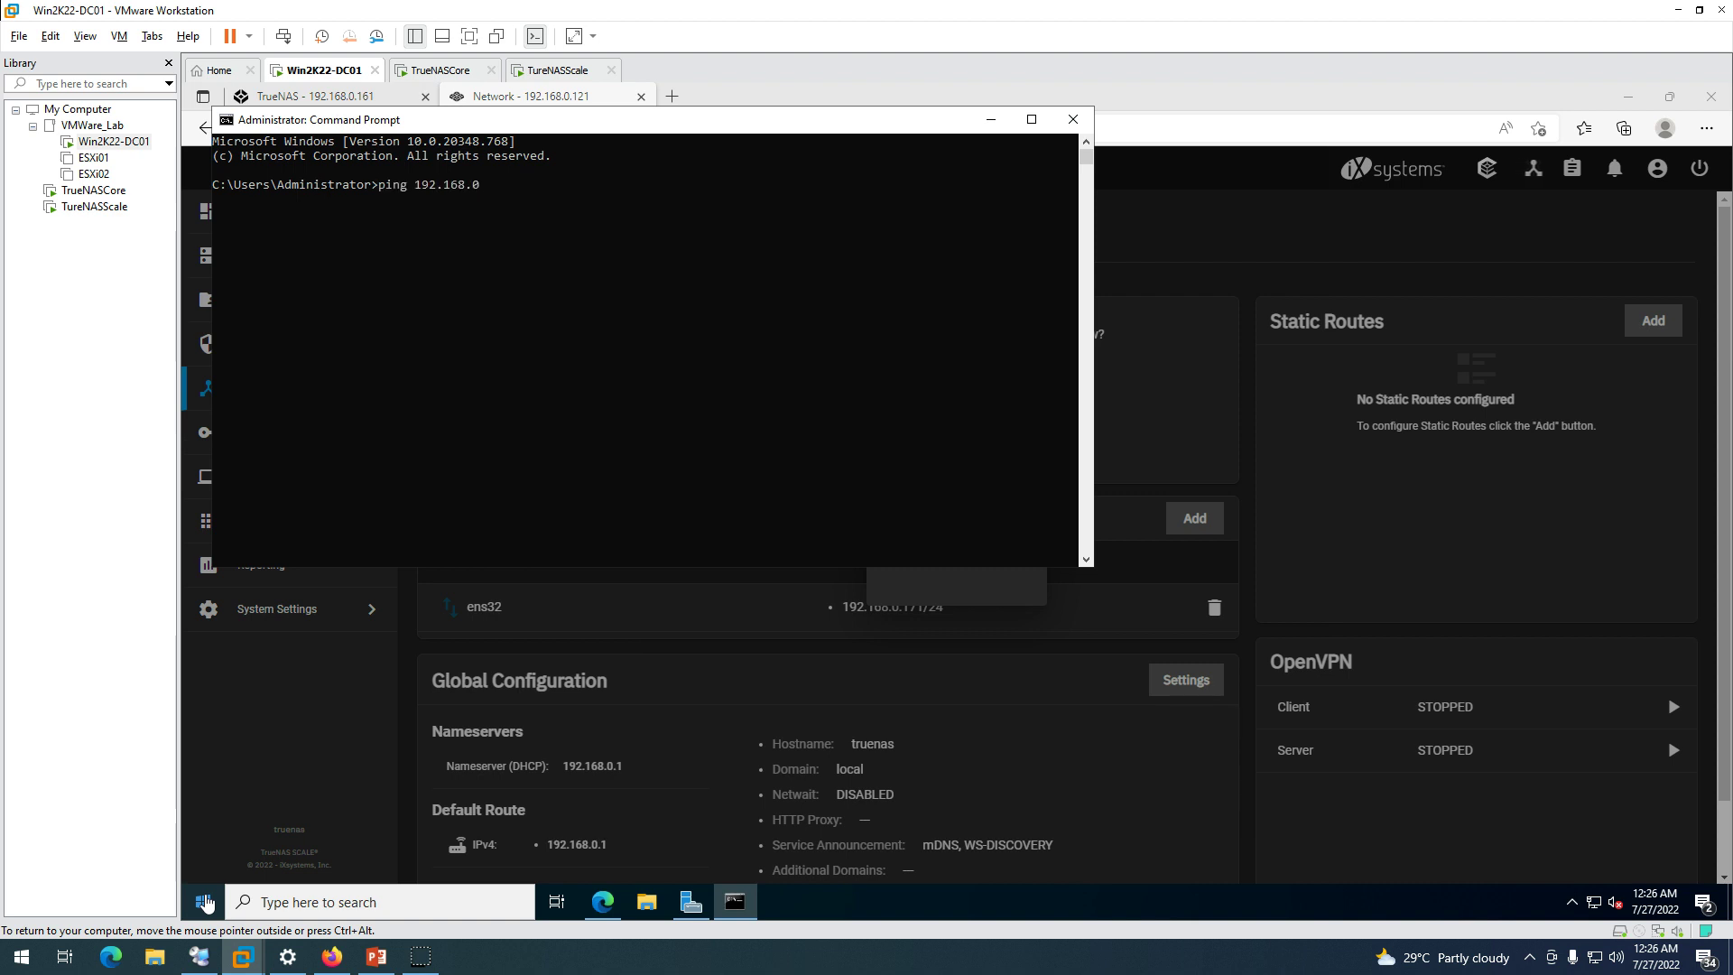
pyautogui.write('.171 -t')
pyautogui.press('Return')
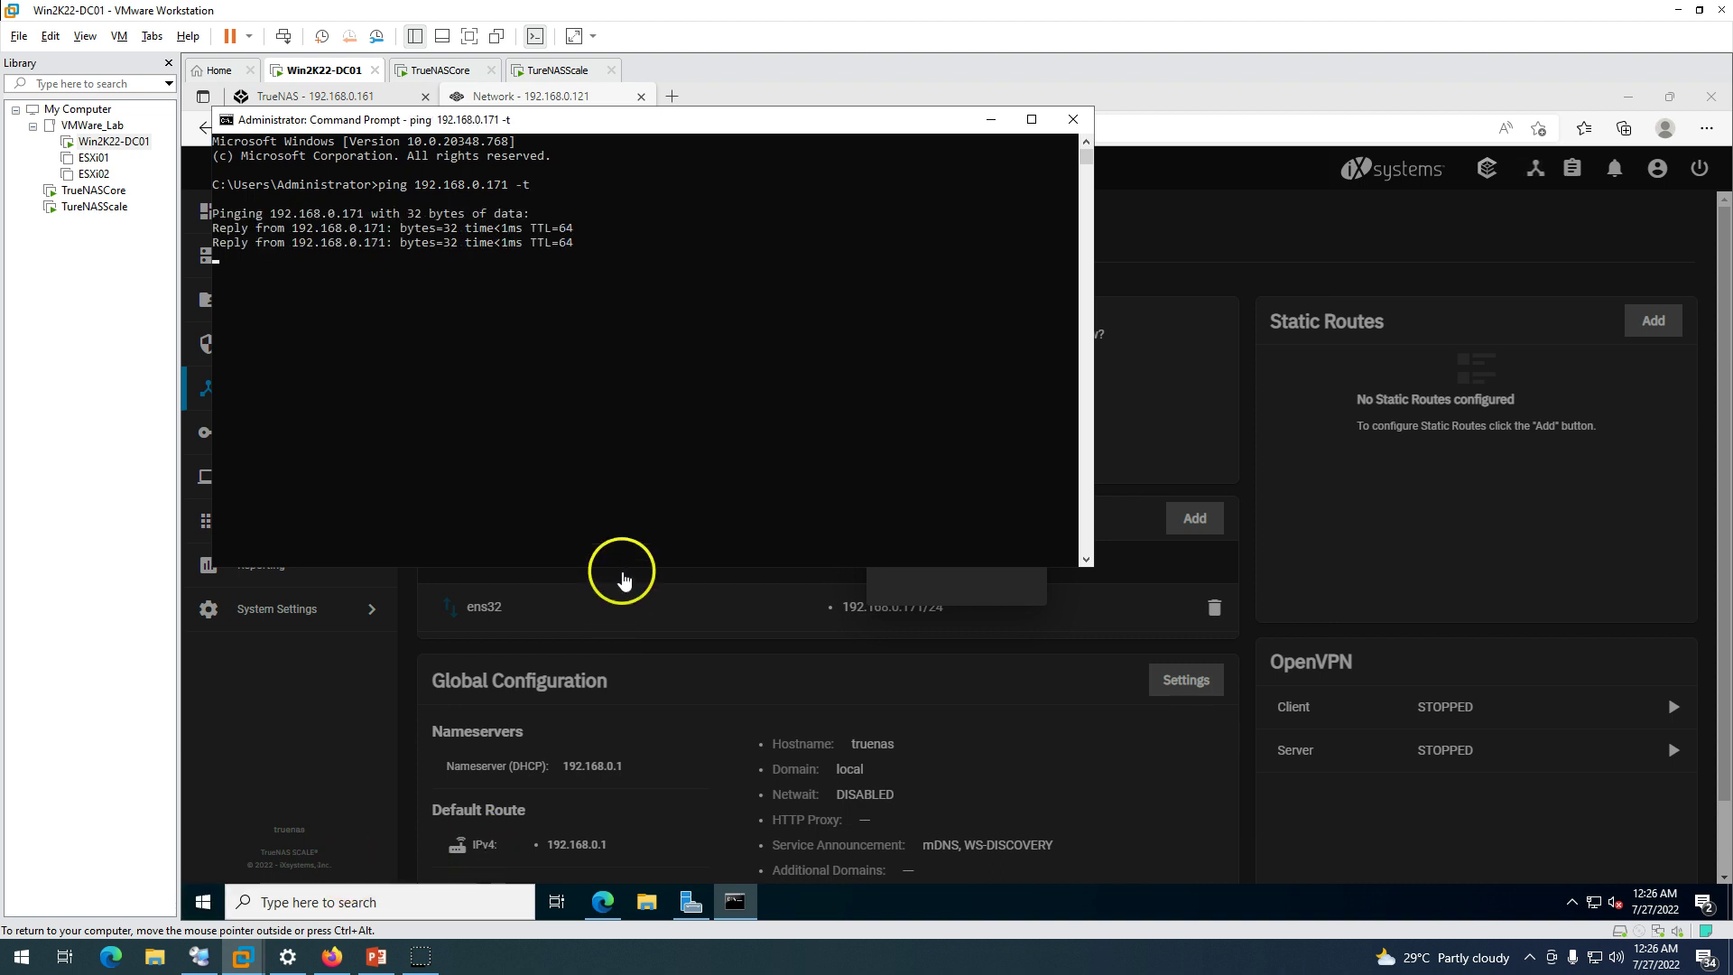
# Load the TrueNAS SCALE web interface at 192.168.0.171 in Edge.
pyautogui.click(569, 69)
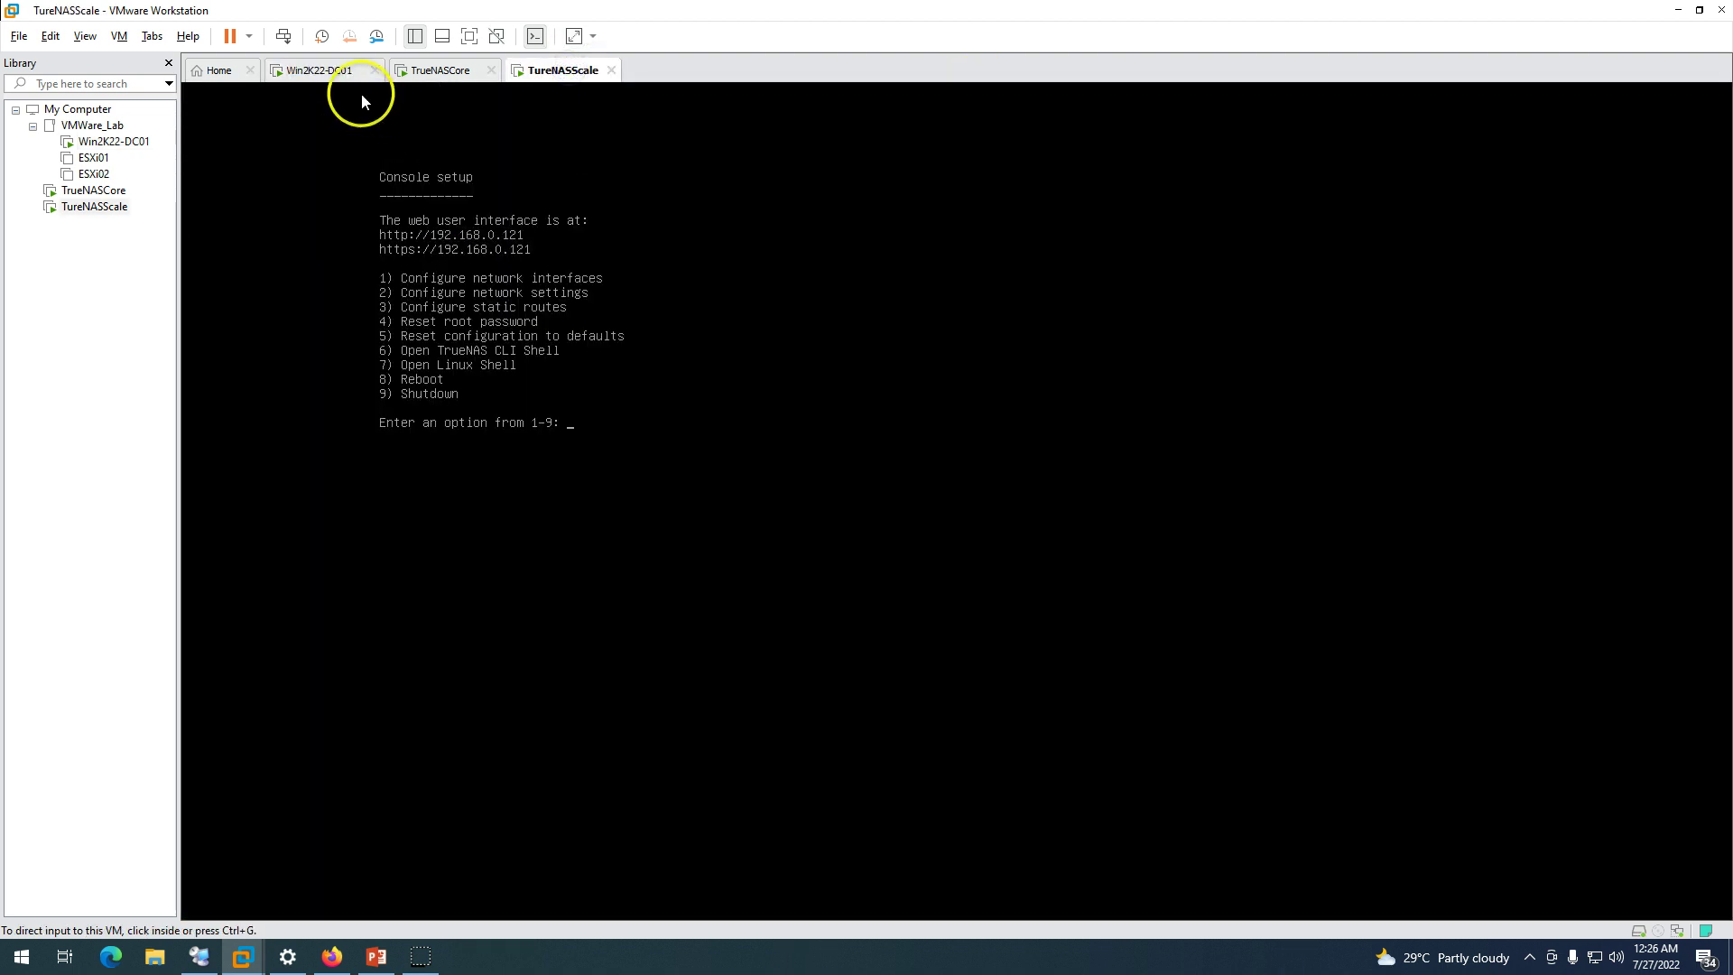
pyautogui.click(323, 70)
pyautogui.click(332, 83)
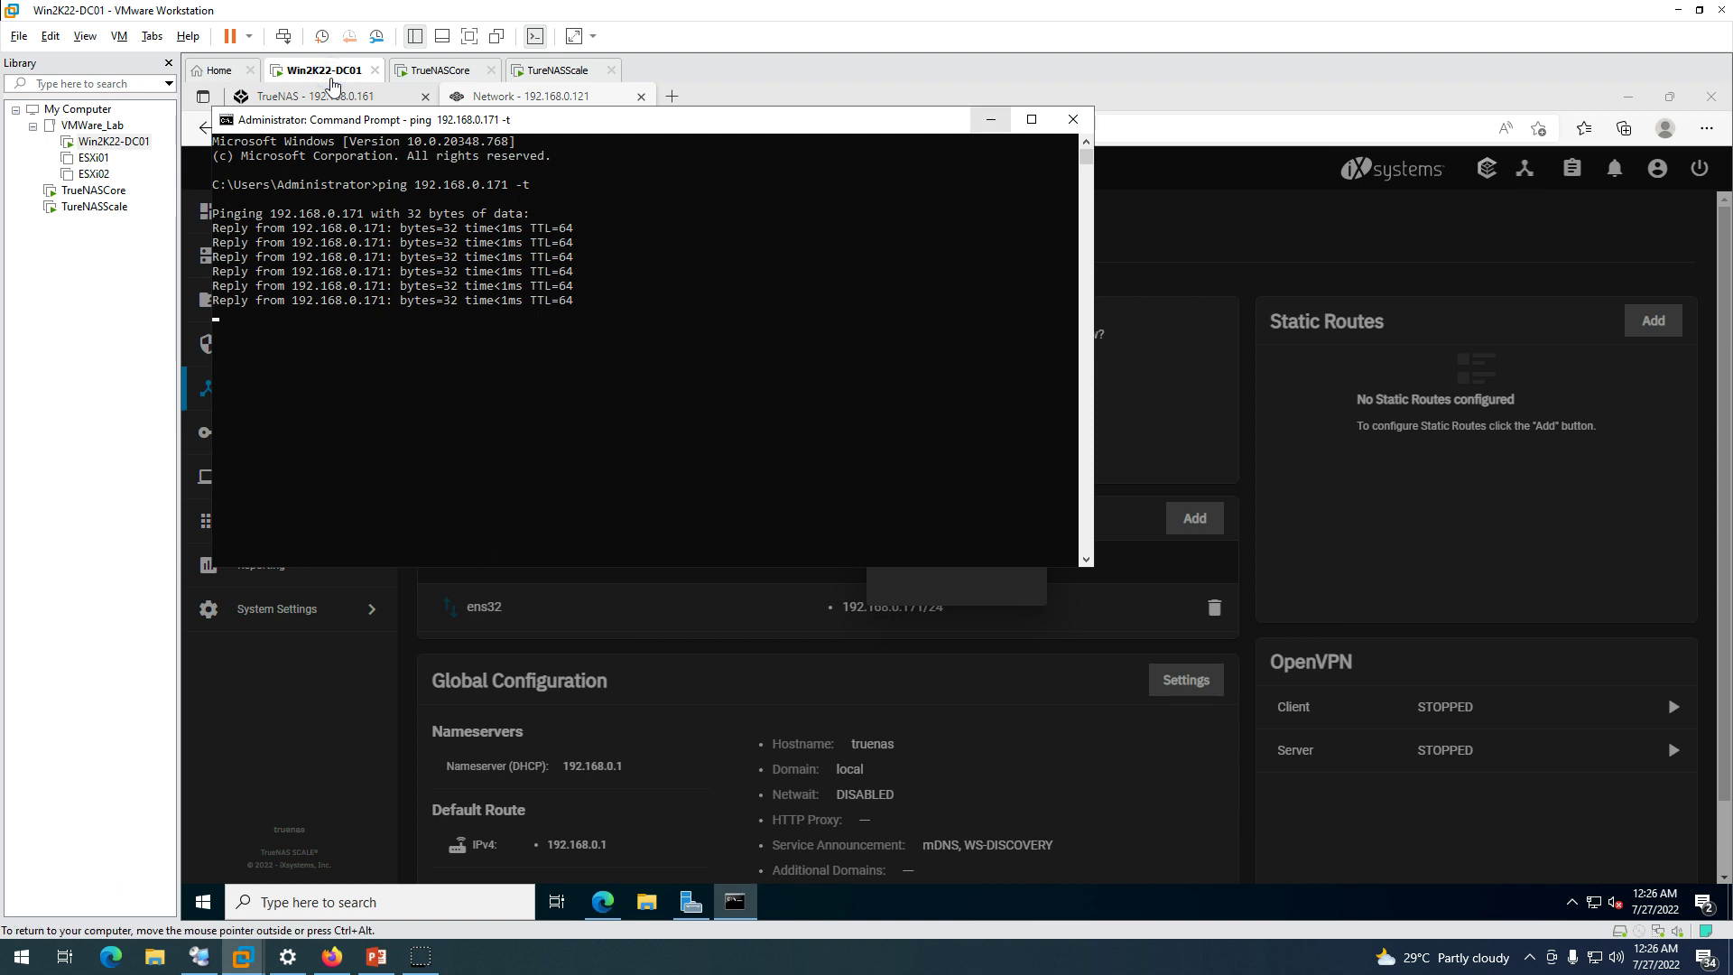
pyautogui.click(729, 128)
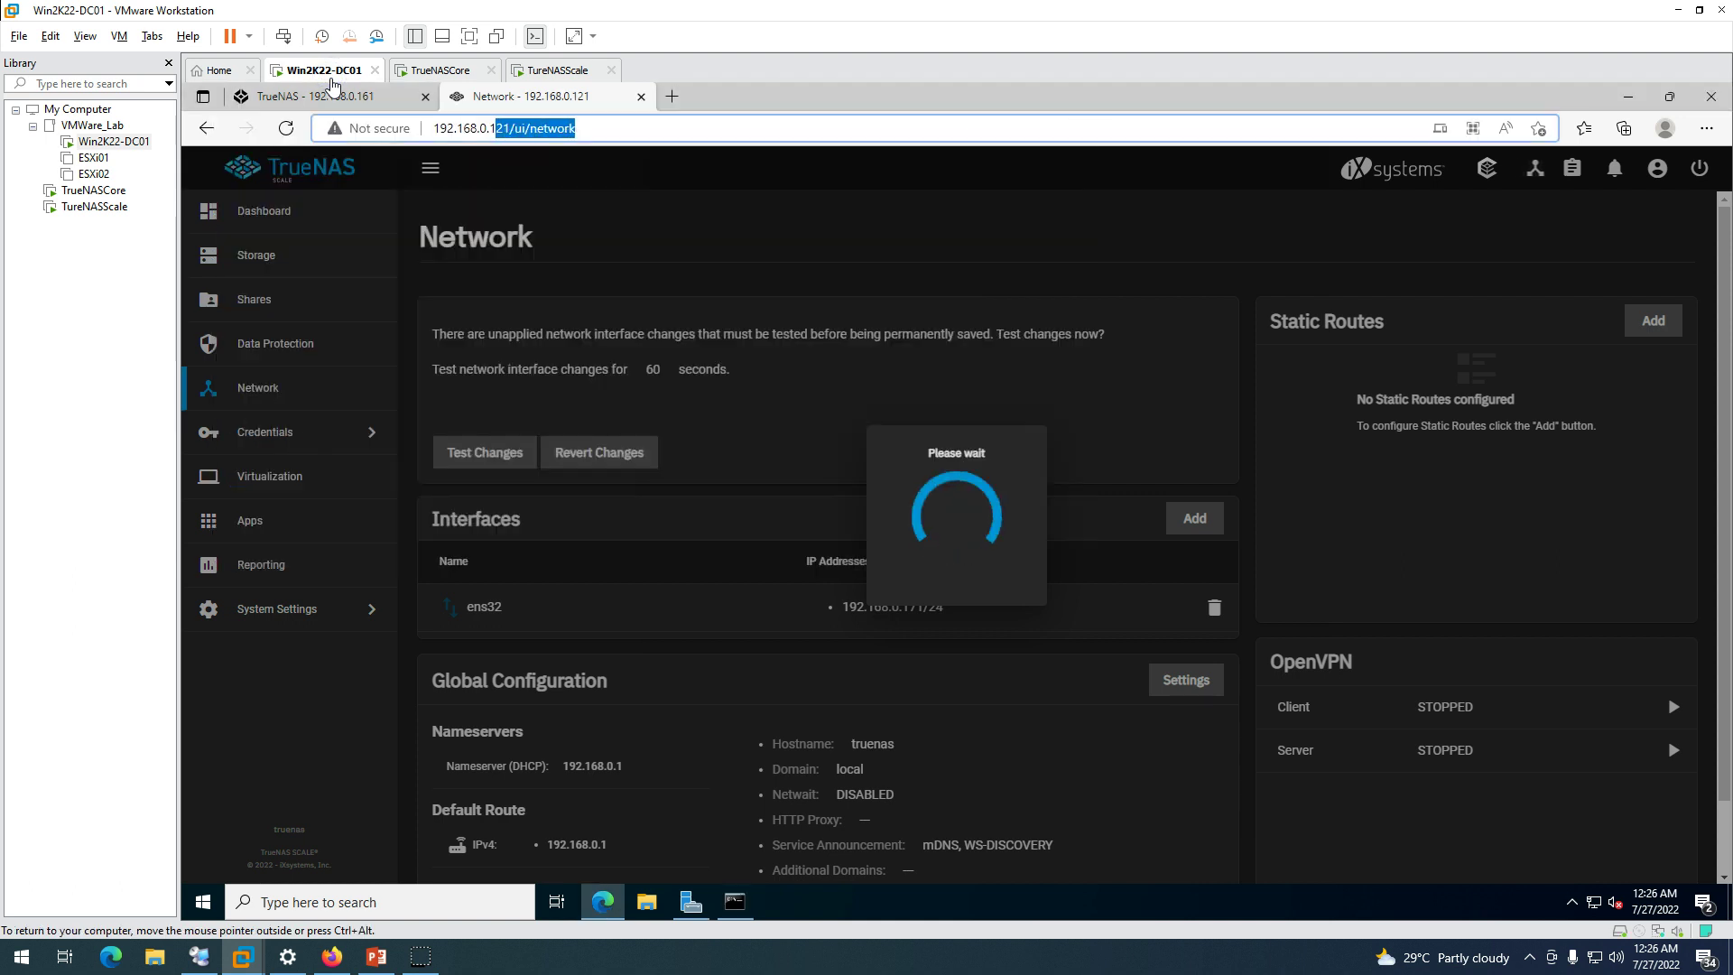
pyautogui.write('192.168.0.171')
pyautogui.press('Return')
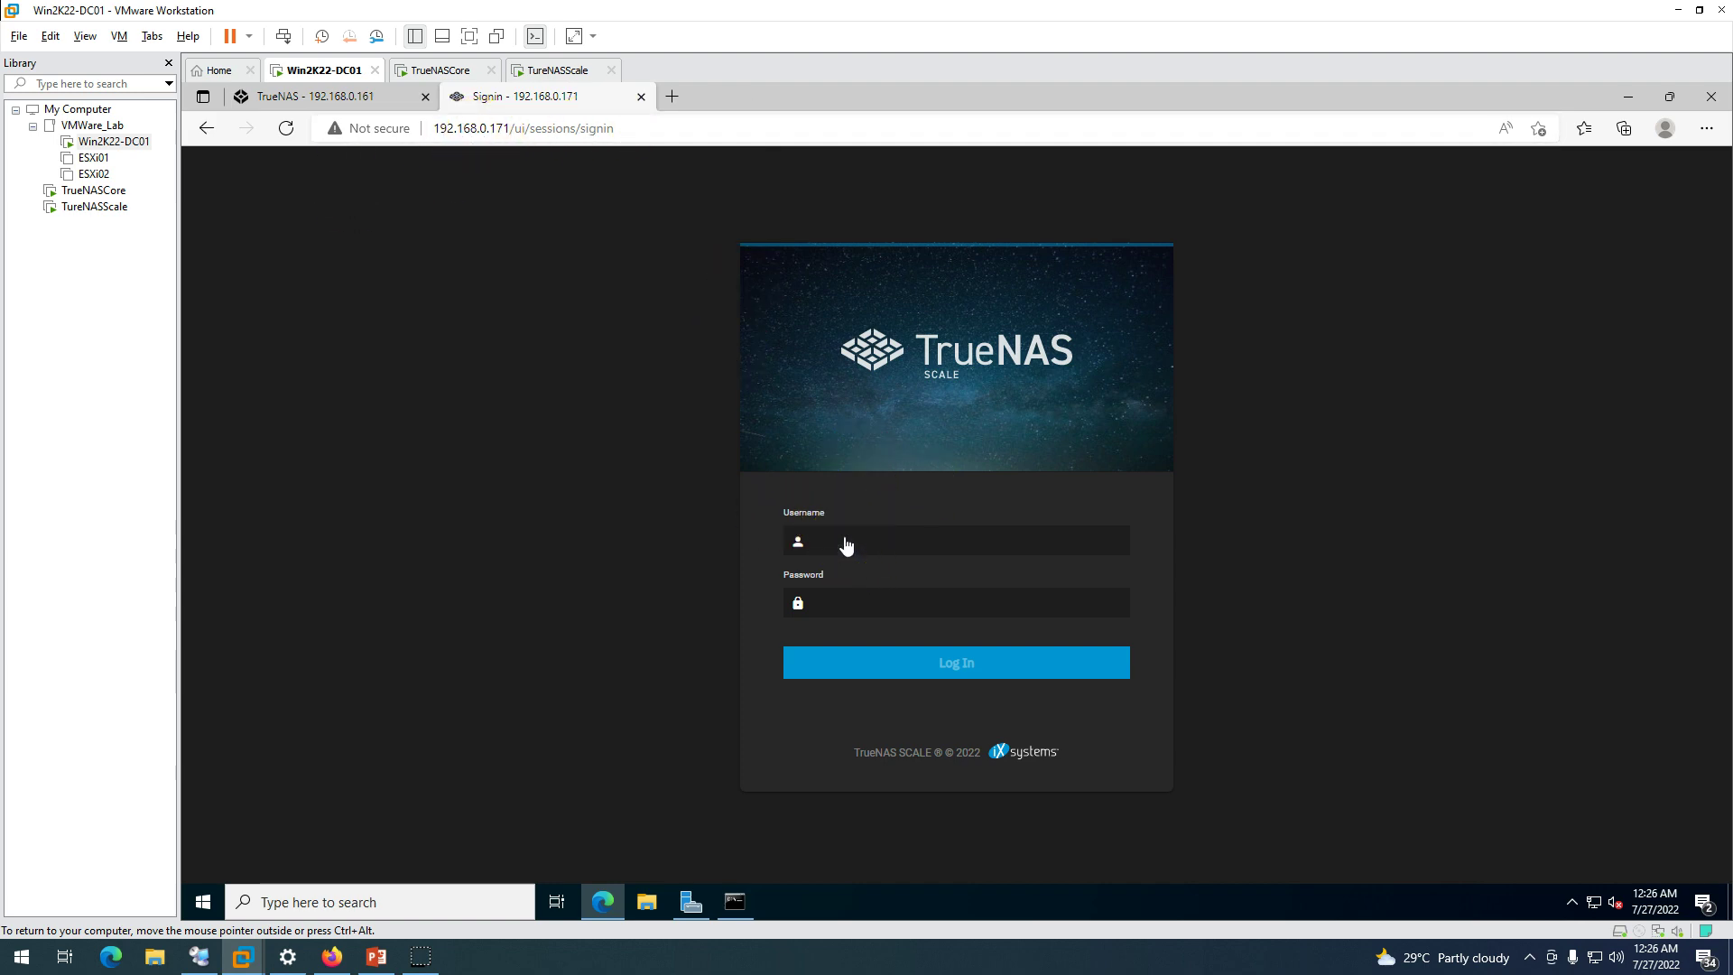
# Log in as root at 192.168.0.171 and save the network changes permanently.
pyautogui.write('root')
pyautogui.press('Tab')
pyautogui.write('********')
pyautogui.press('Return')
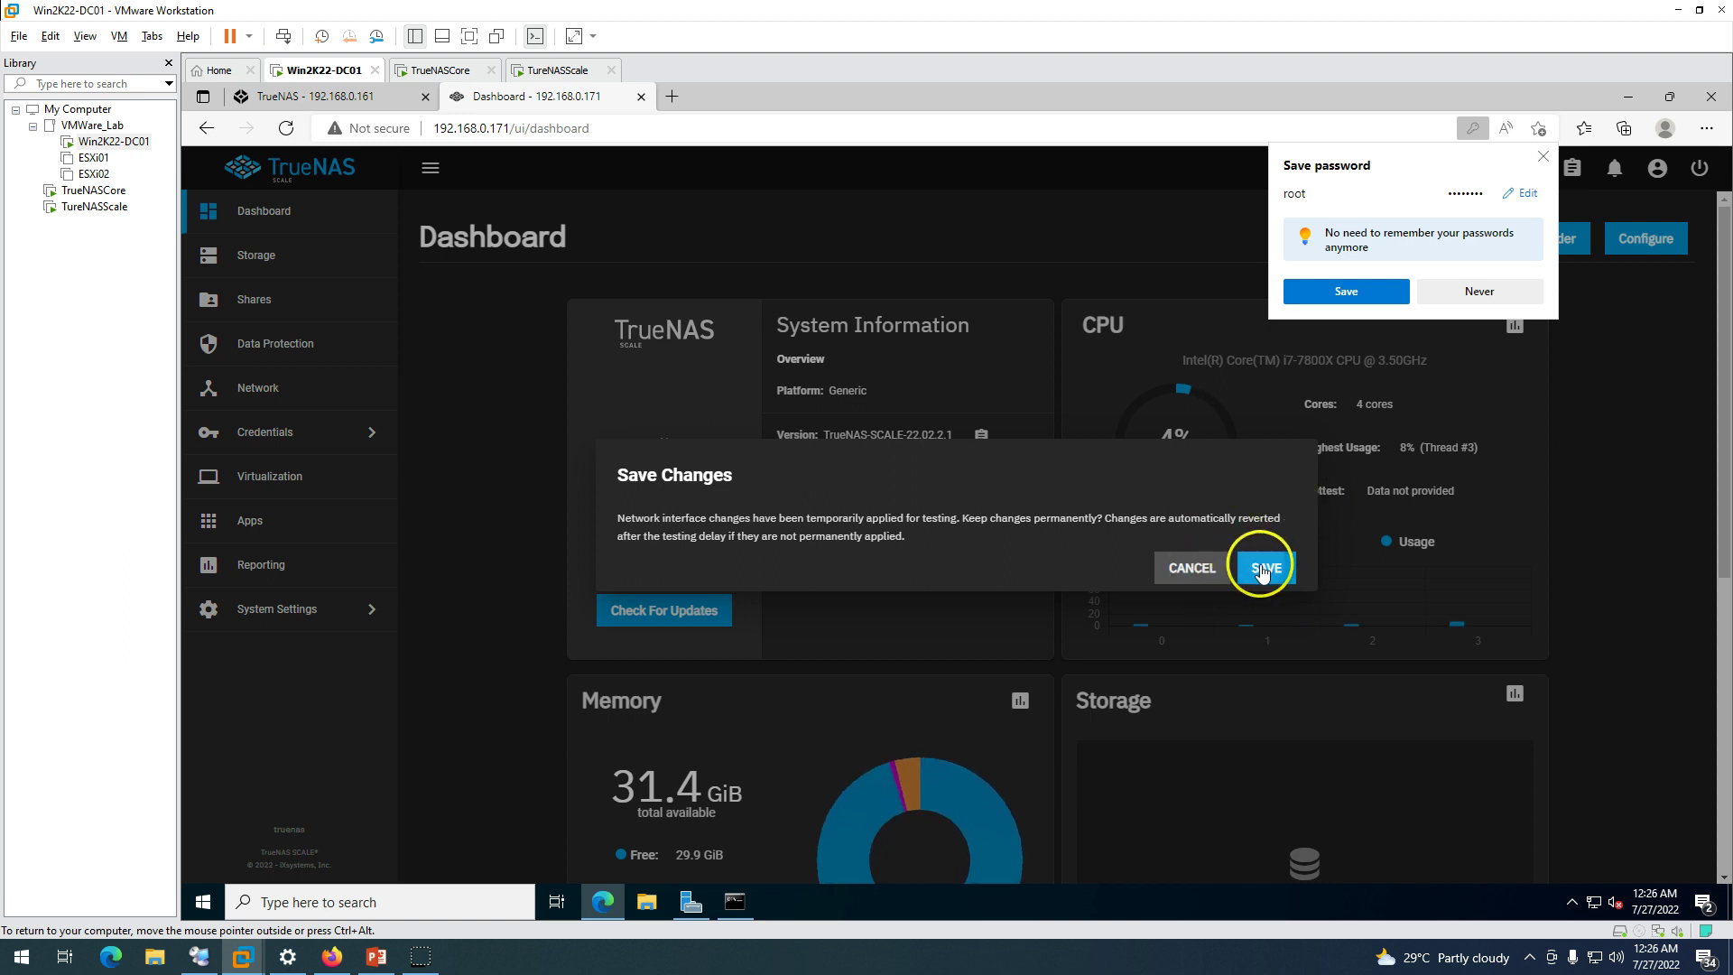
pyautogui.click(1266, 567)
# Dismiss the password prompt, close the Changes Saved dialog, and move the .171 dashboard into its own window.
pyautogui.click(1542, 158)
pyautogui.moveTo(767, 505); pyautogui.dragTo(1110, 541)
pyautogui.click(848, 511)
pyautogui.tripleClick(849, 511)
pyautogui.click(1114, 530)
pyautogui.click(1128, 595)
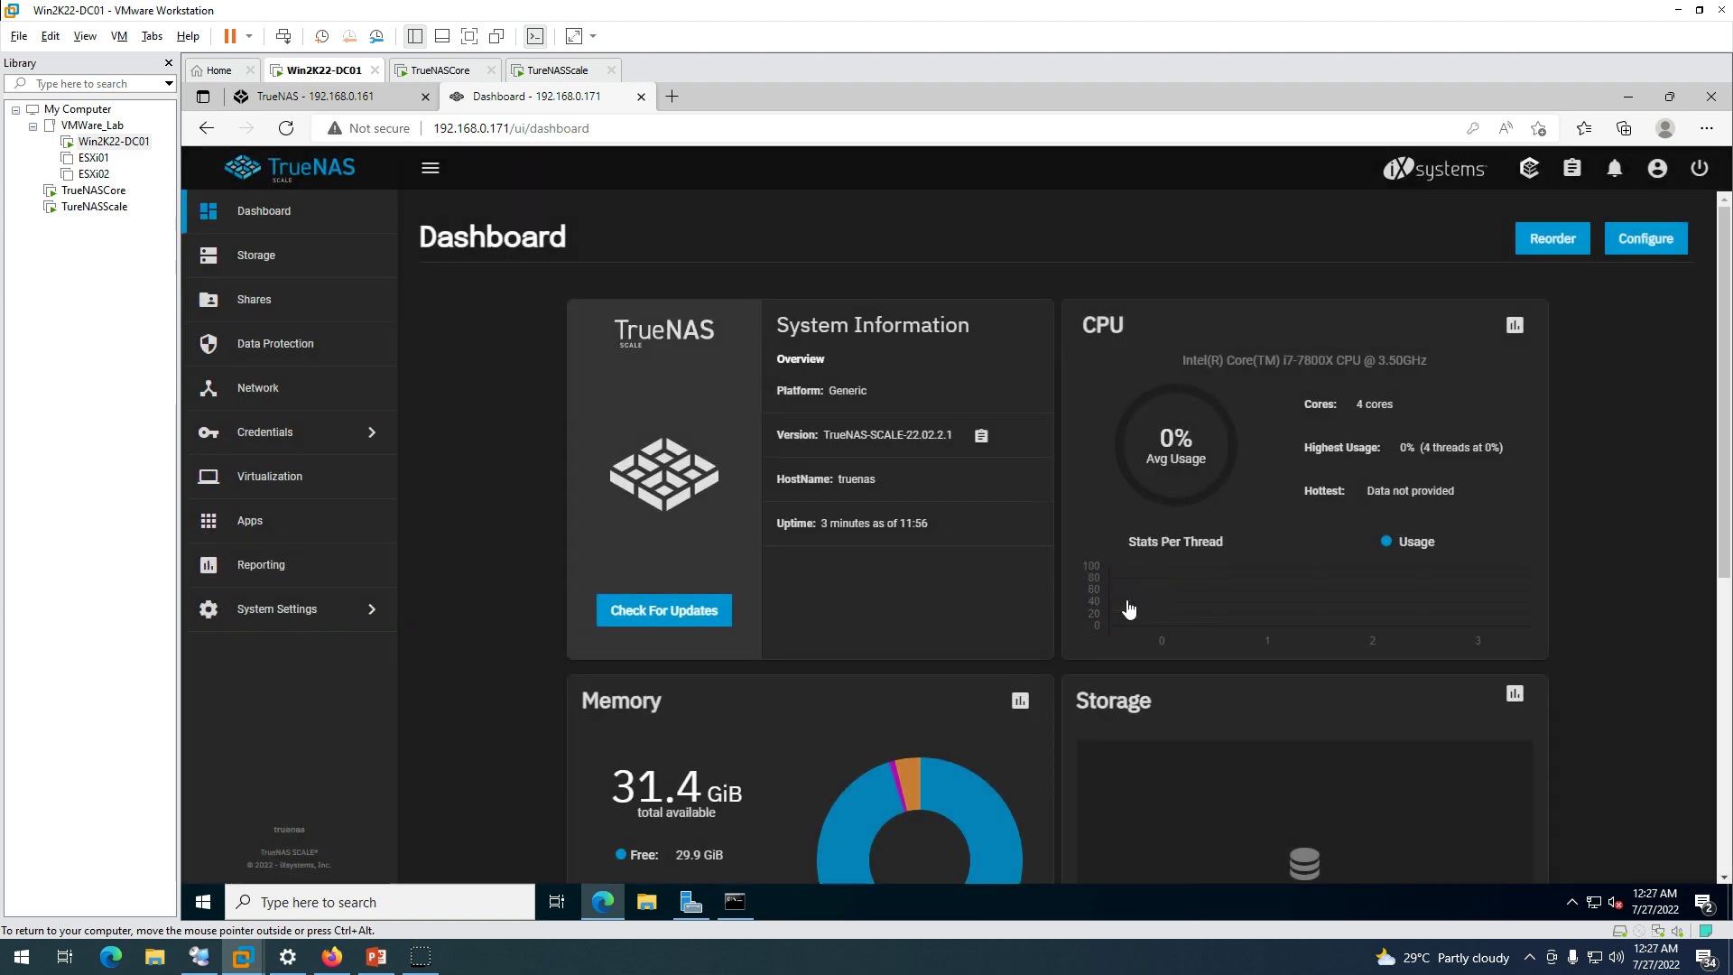
pyautogui.moveTo(1719, 293); pyautogui.dragTo(1505, 311)
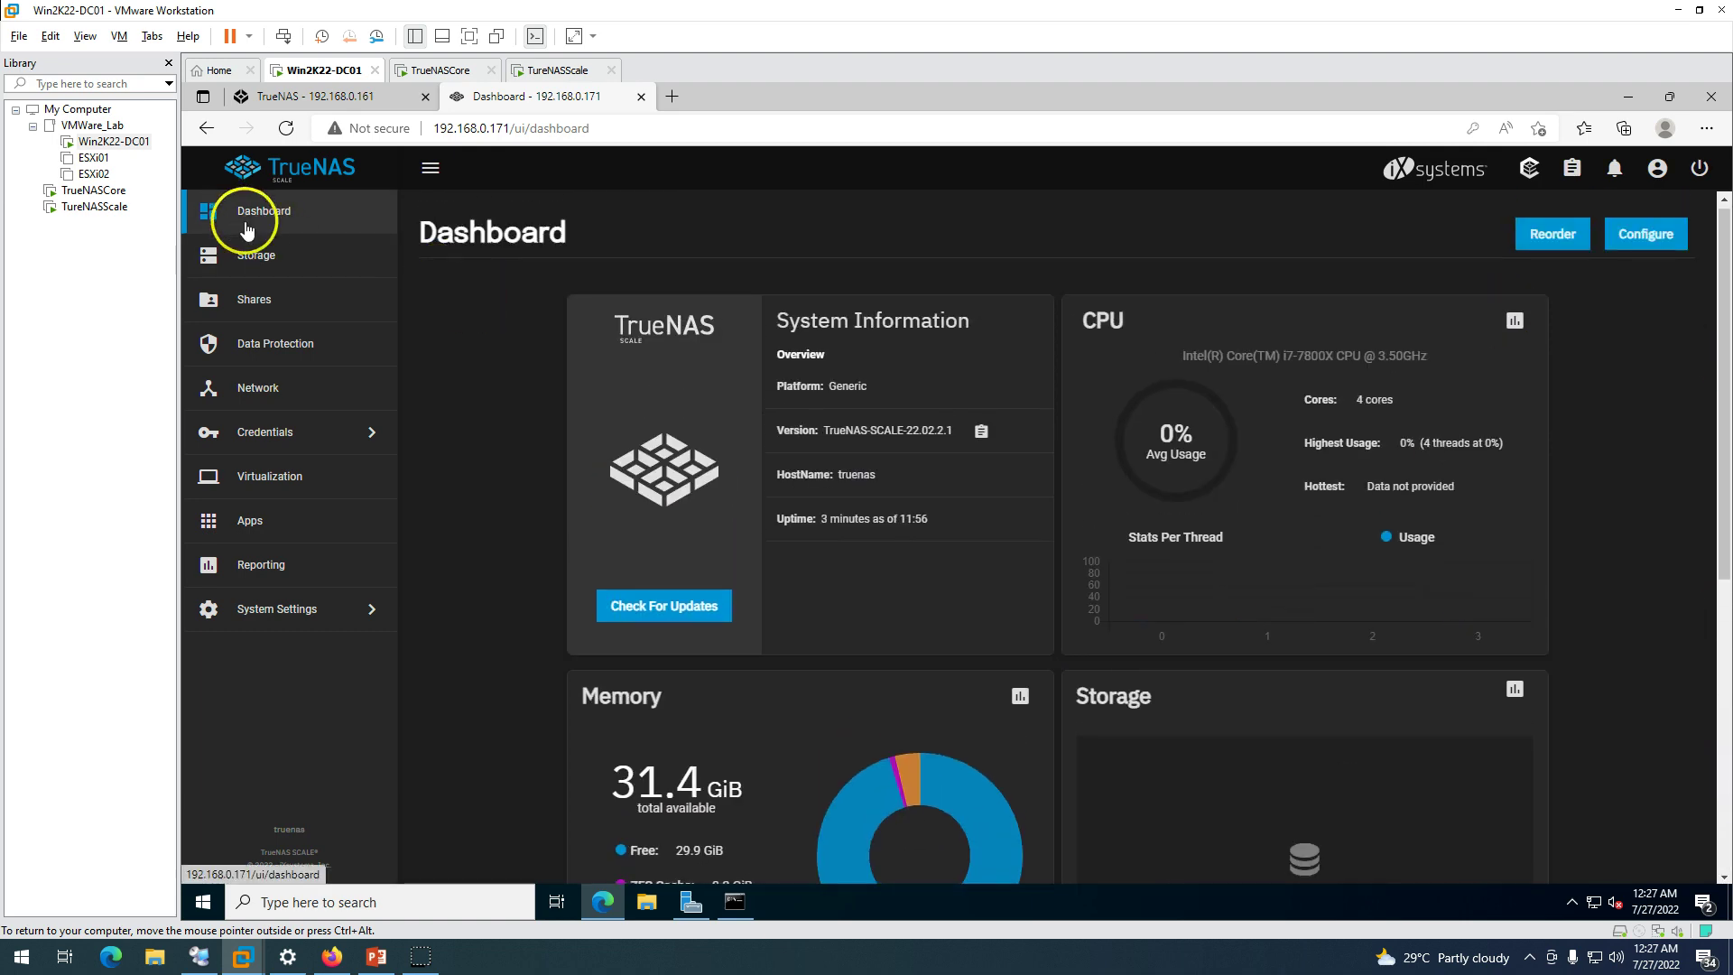
pyautogui.moveTo(523, 96); pyautogui.dragTo(1726, 348)
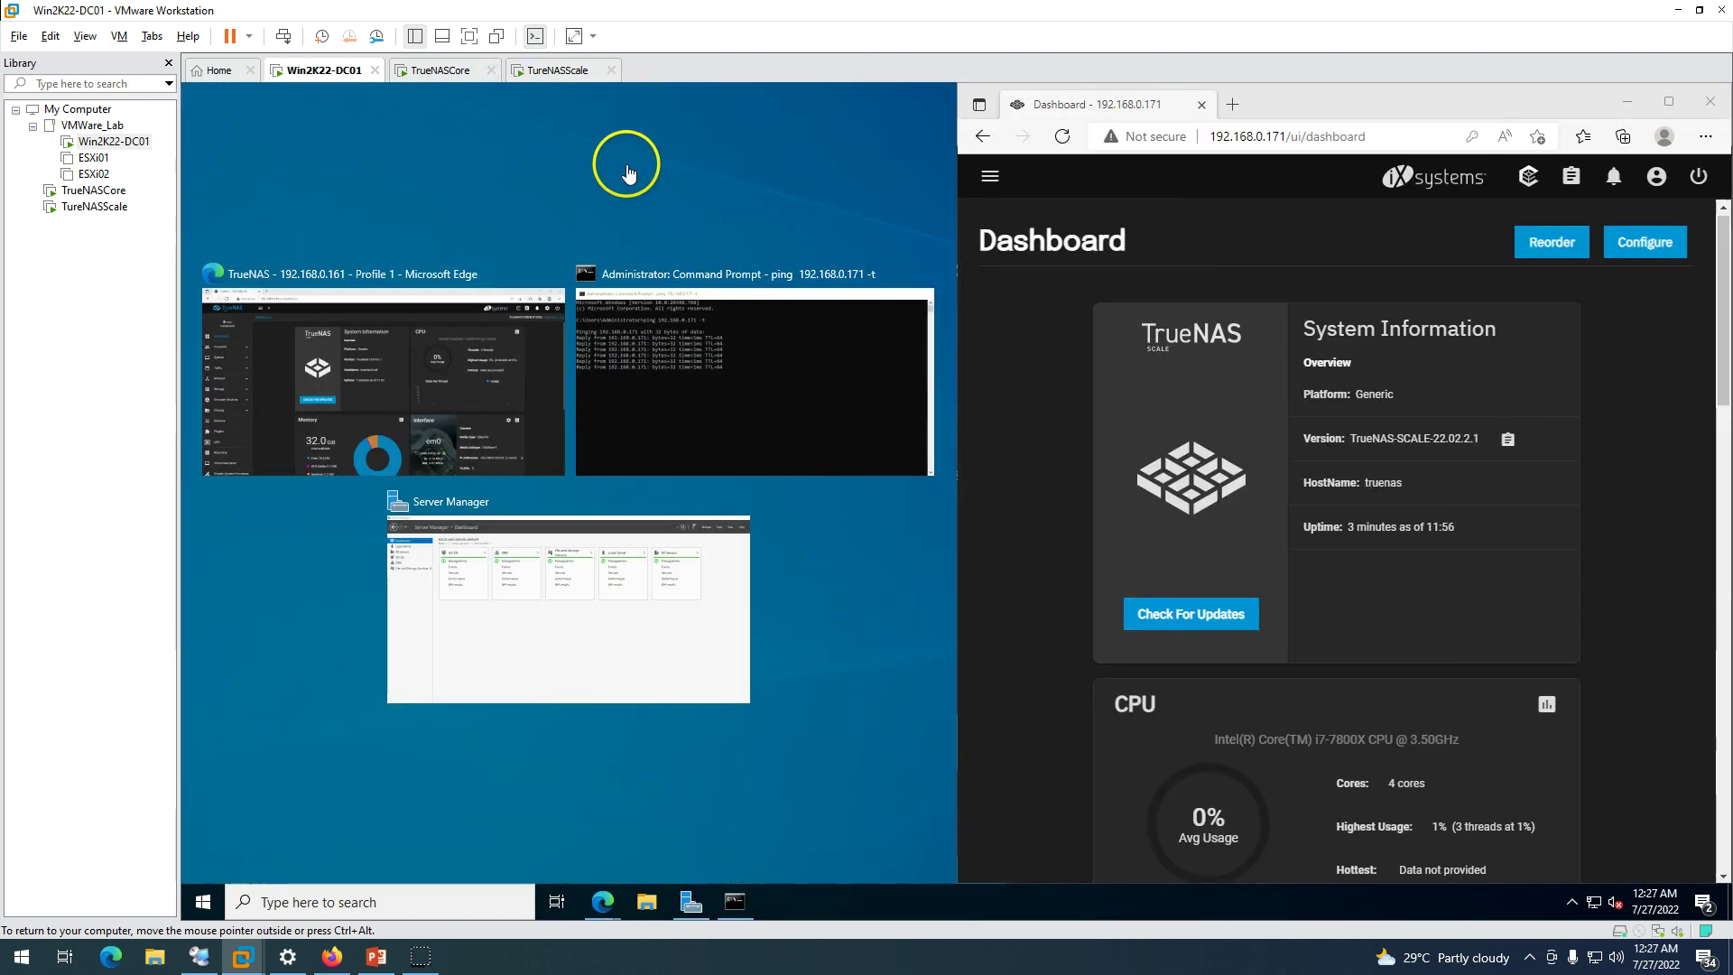
# Place the .161 CORE and .171 SCALE dashboards side by side with both navigation menus open, then return to PowerPoint.
pyautogui.click(723, 155)
pyautogui.moveTo(726, 112); pyautogui.dragTo(176, 223)
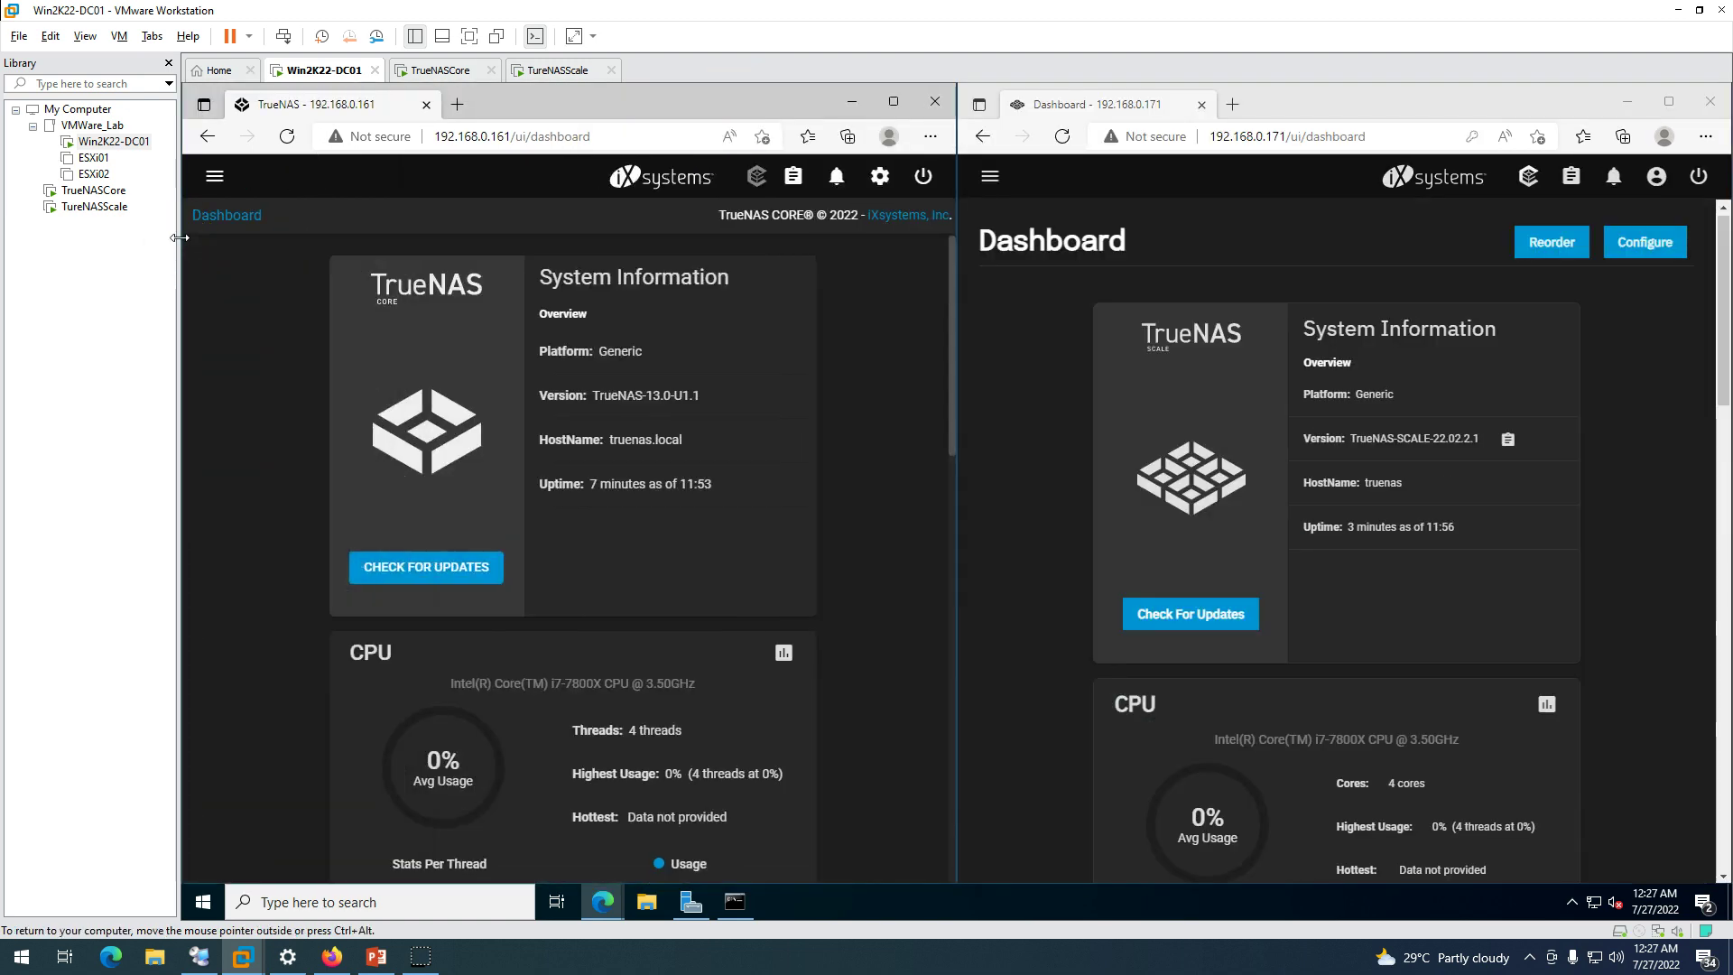
pyautogui.click(214, 176)
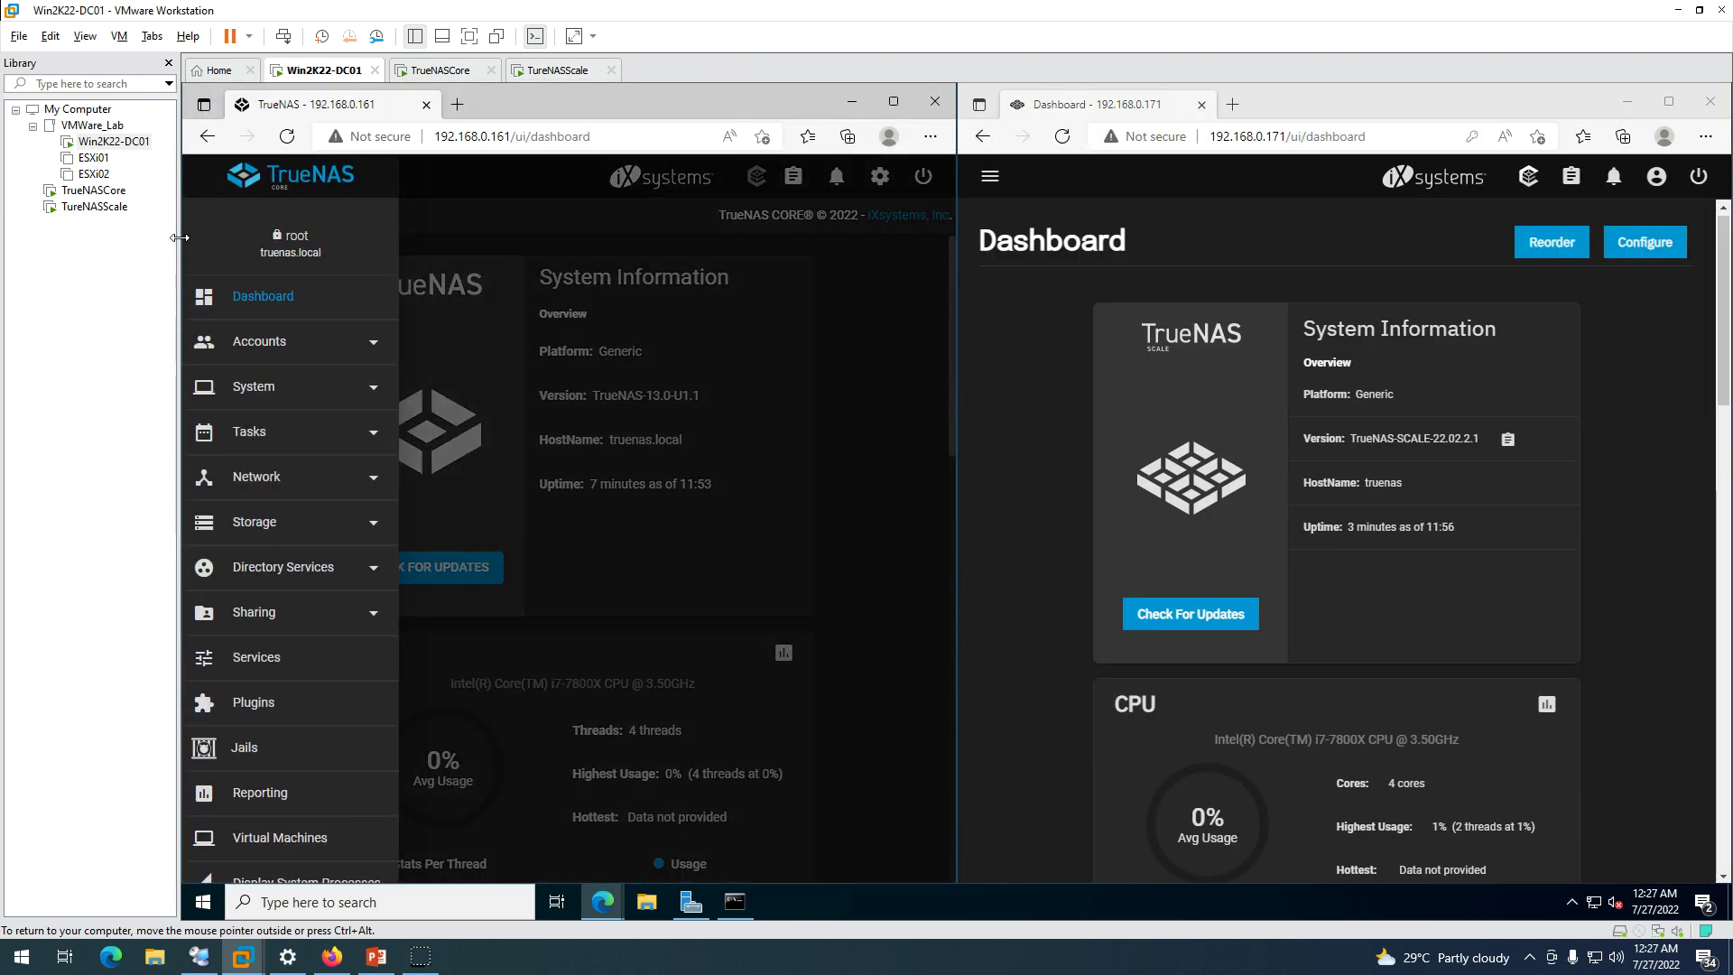
pyautogui.click(990, 176)
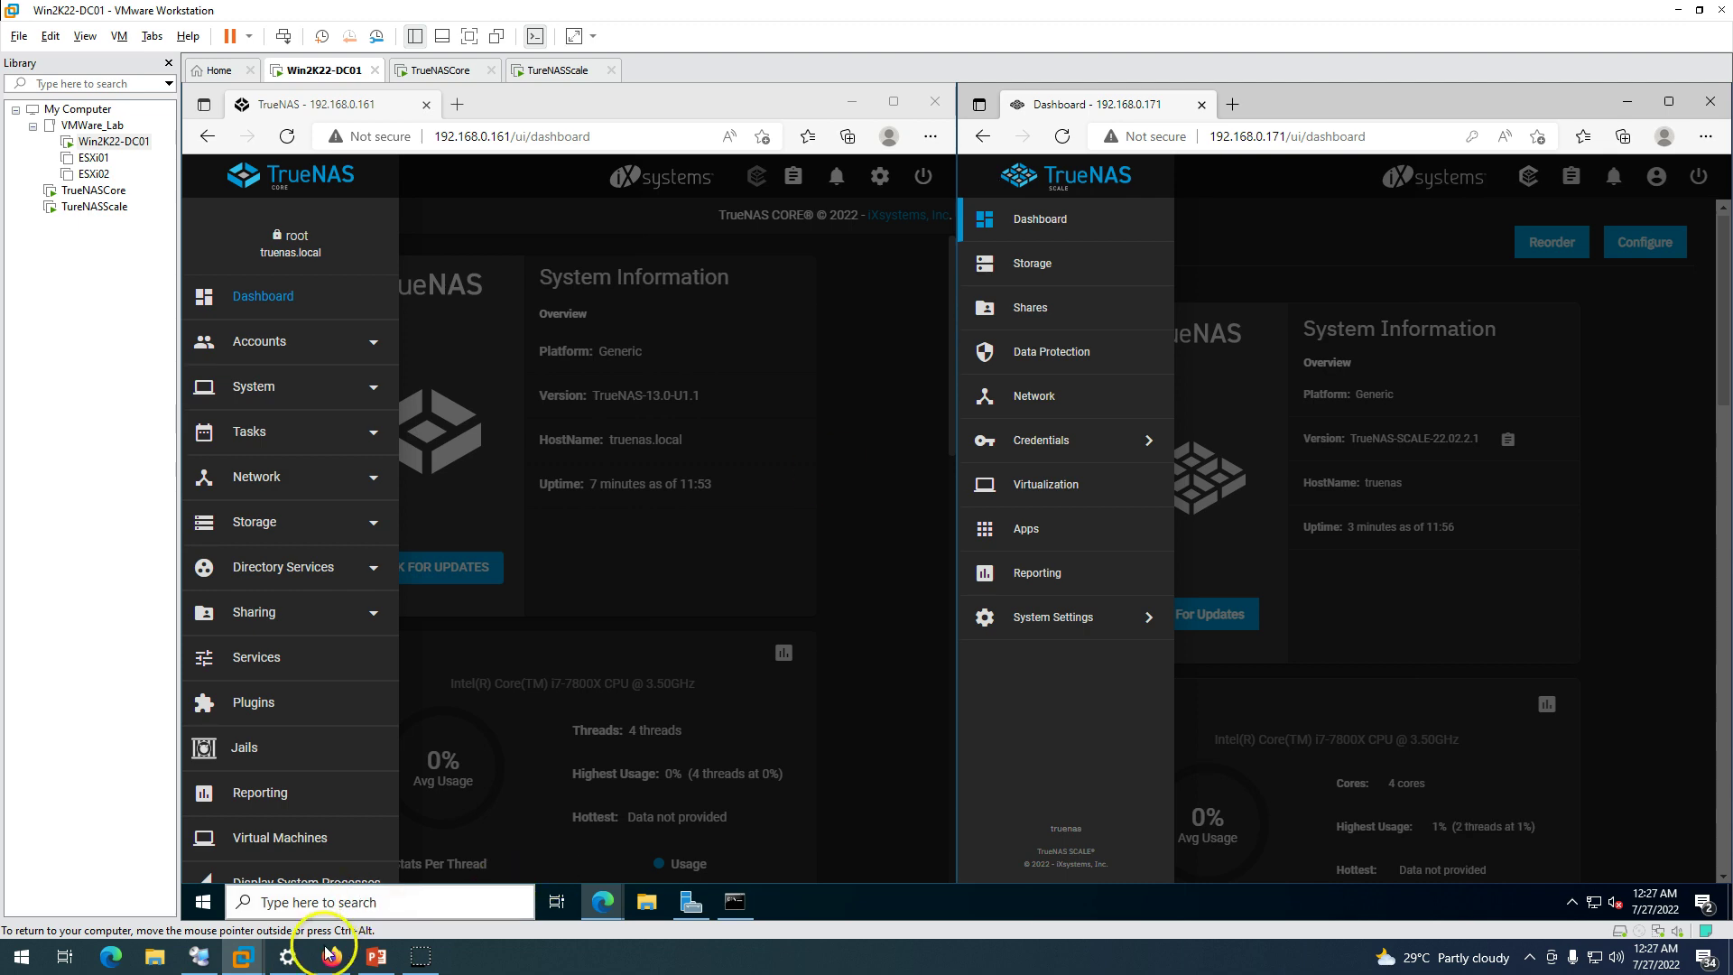
pyautogui.click(376, 956)
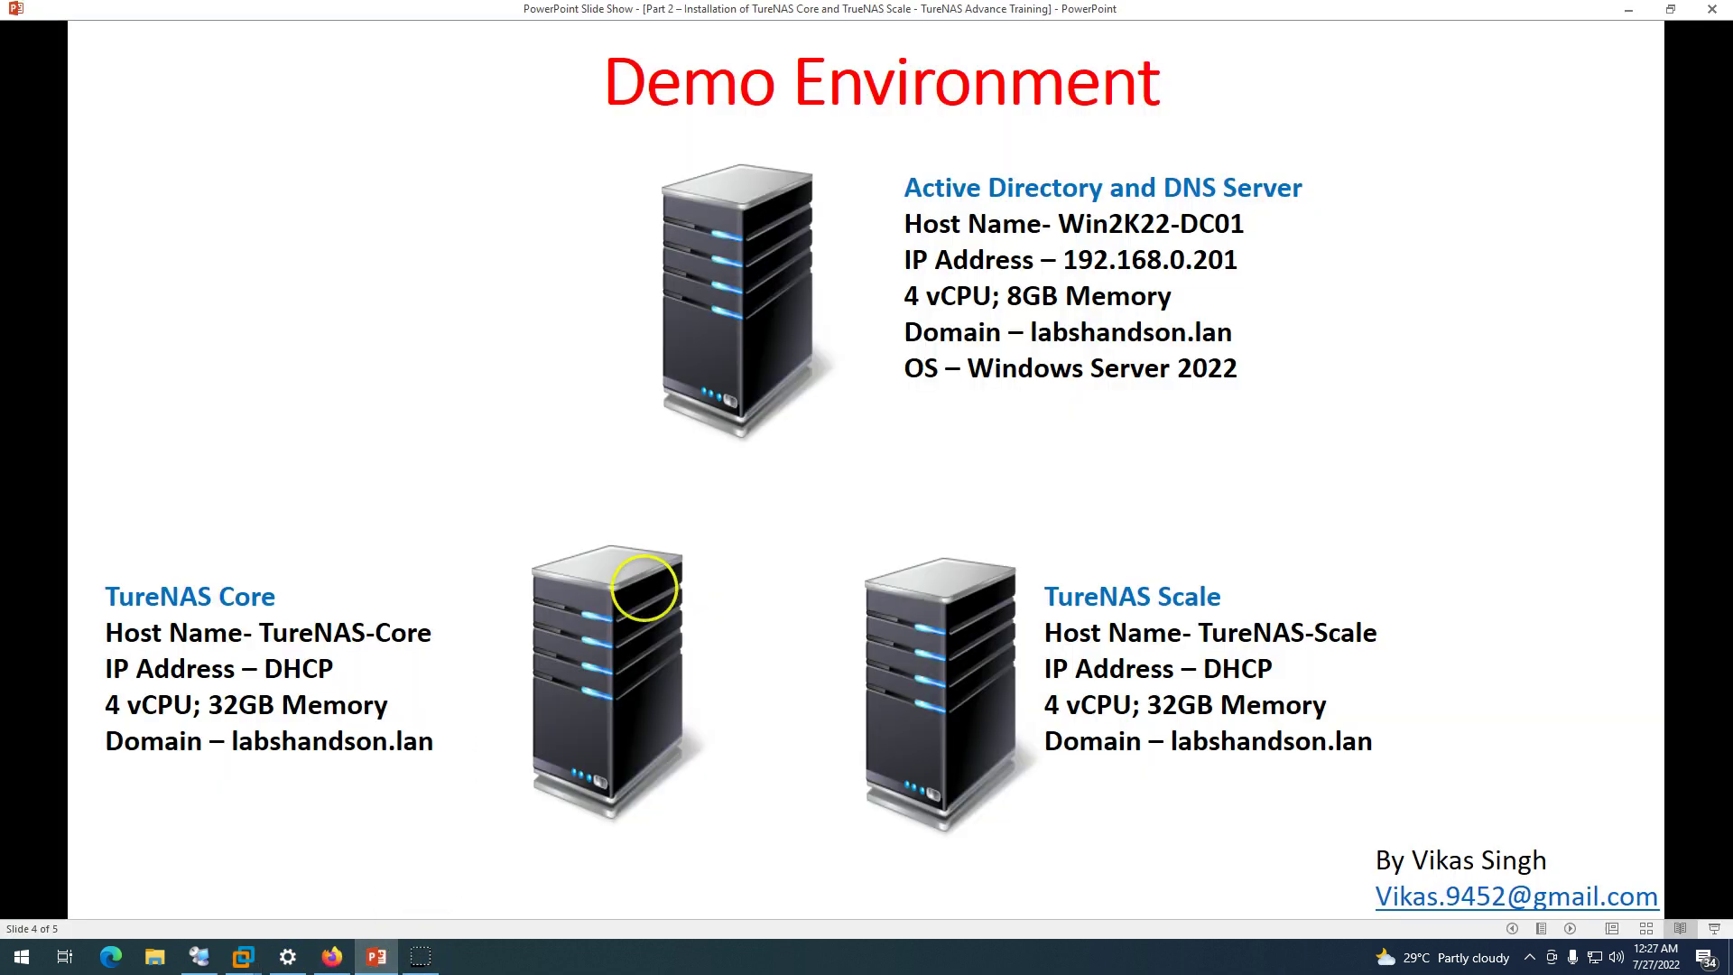
# Step back to the Available Editions slide, briefly reveal the dashboards, then advance to the thank-you slide 5.
pyautogui.press('Left')
pyautogui.press('Left')
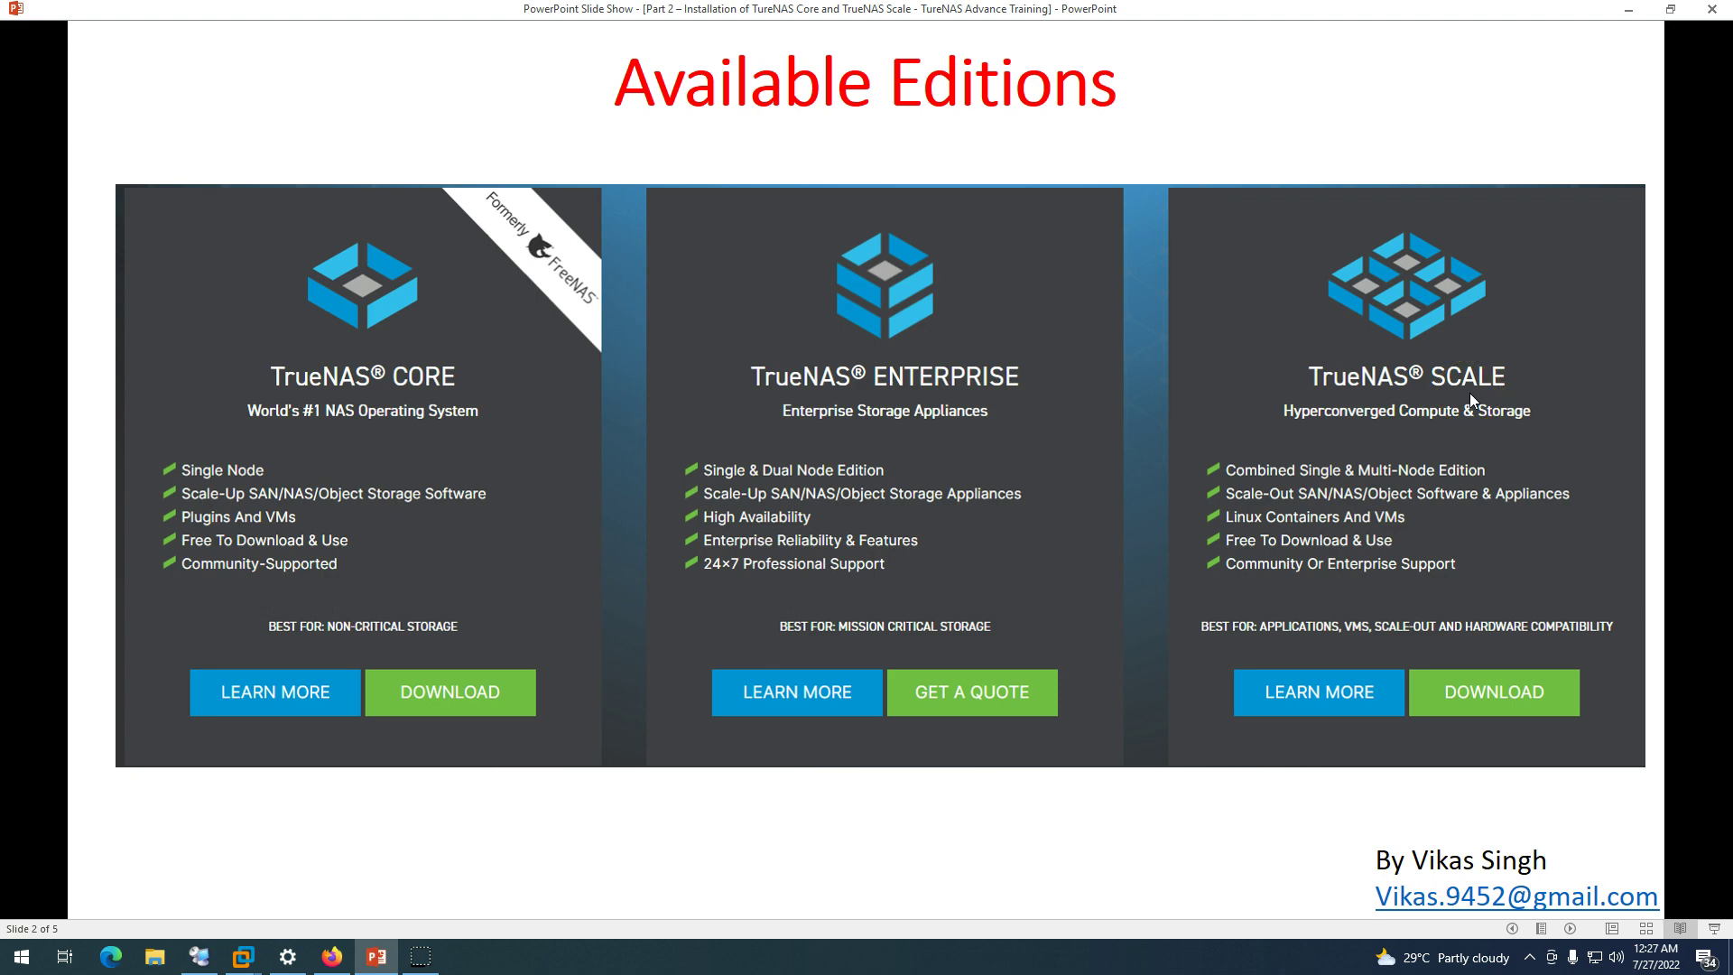
pyautogui.click(1629, 9)
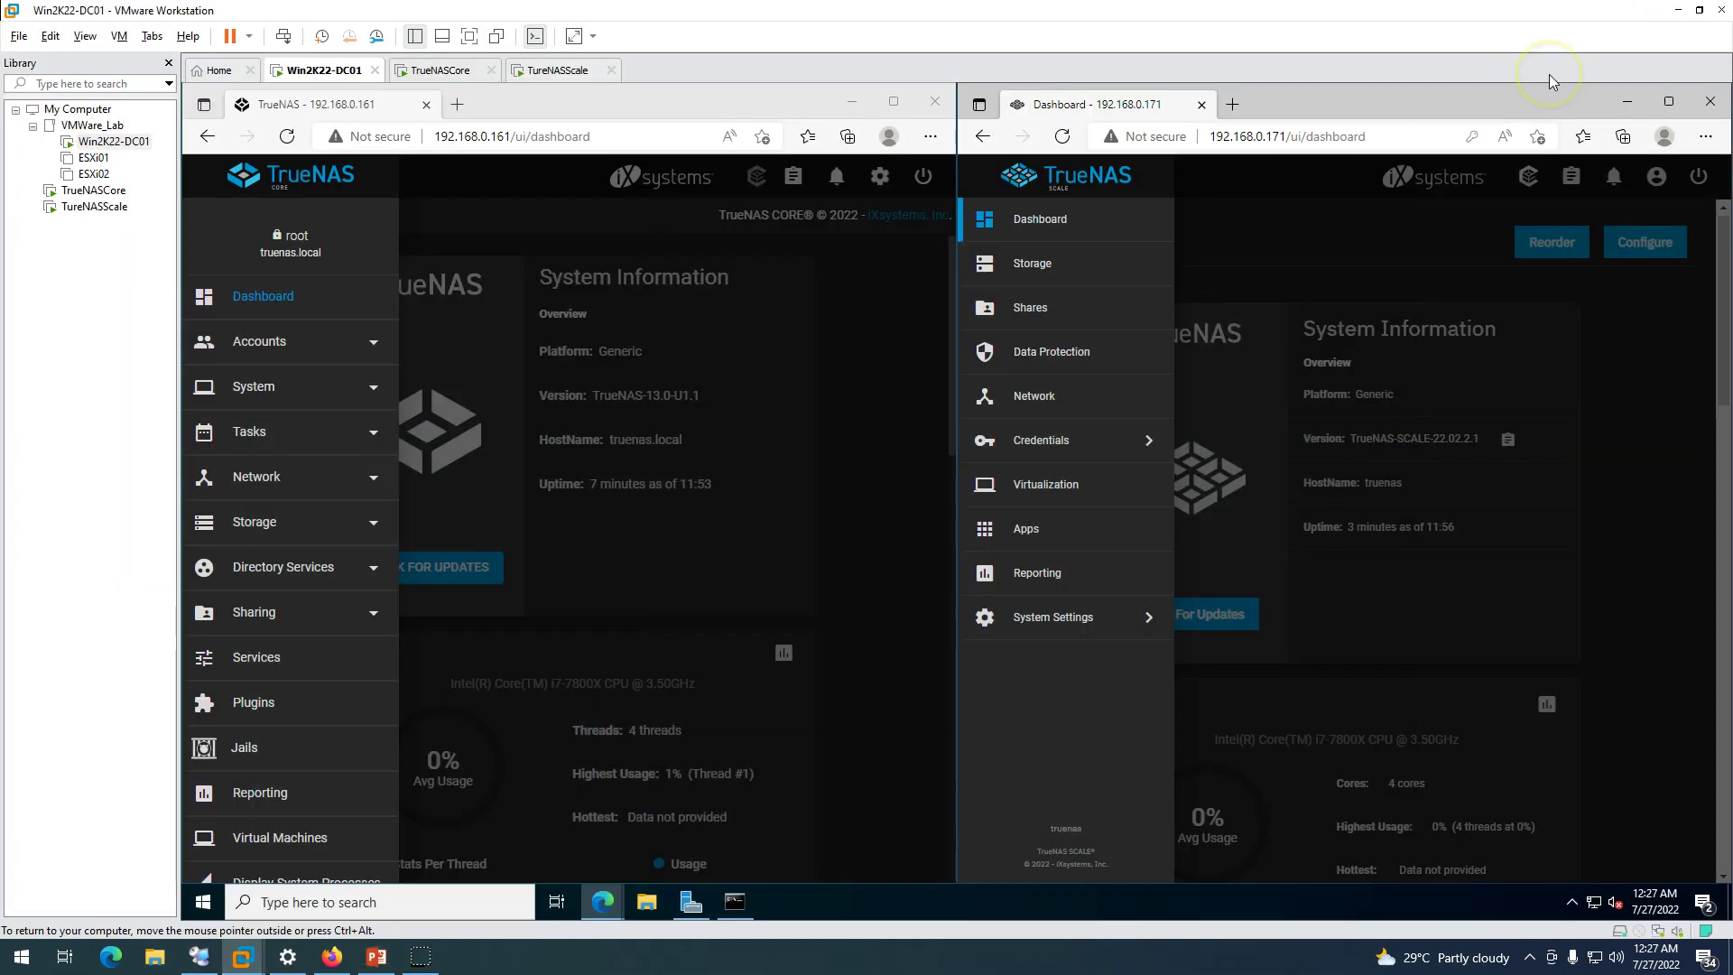
pyautogui.click(376, 957)
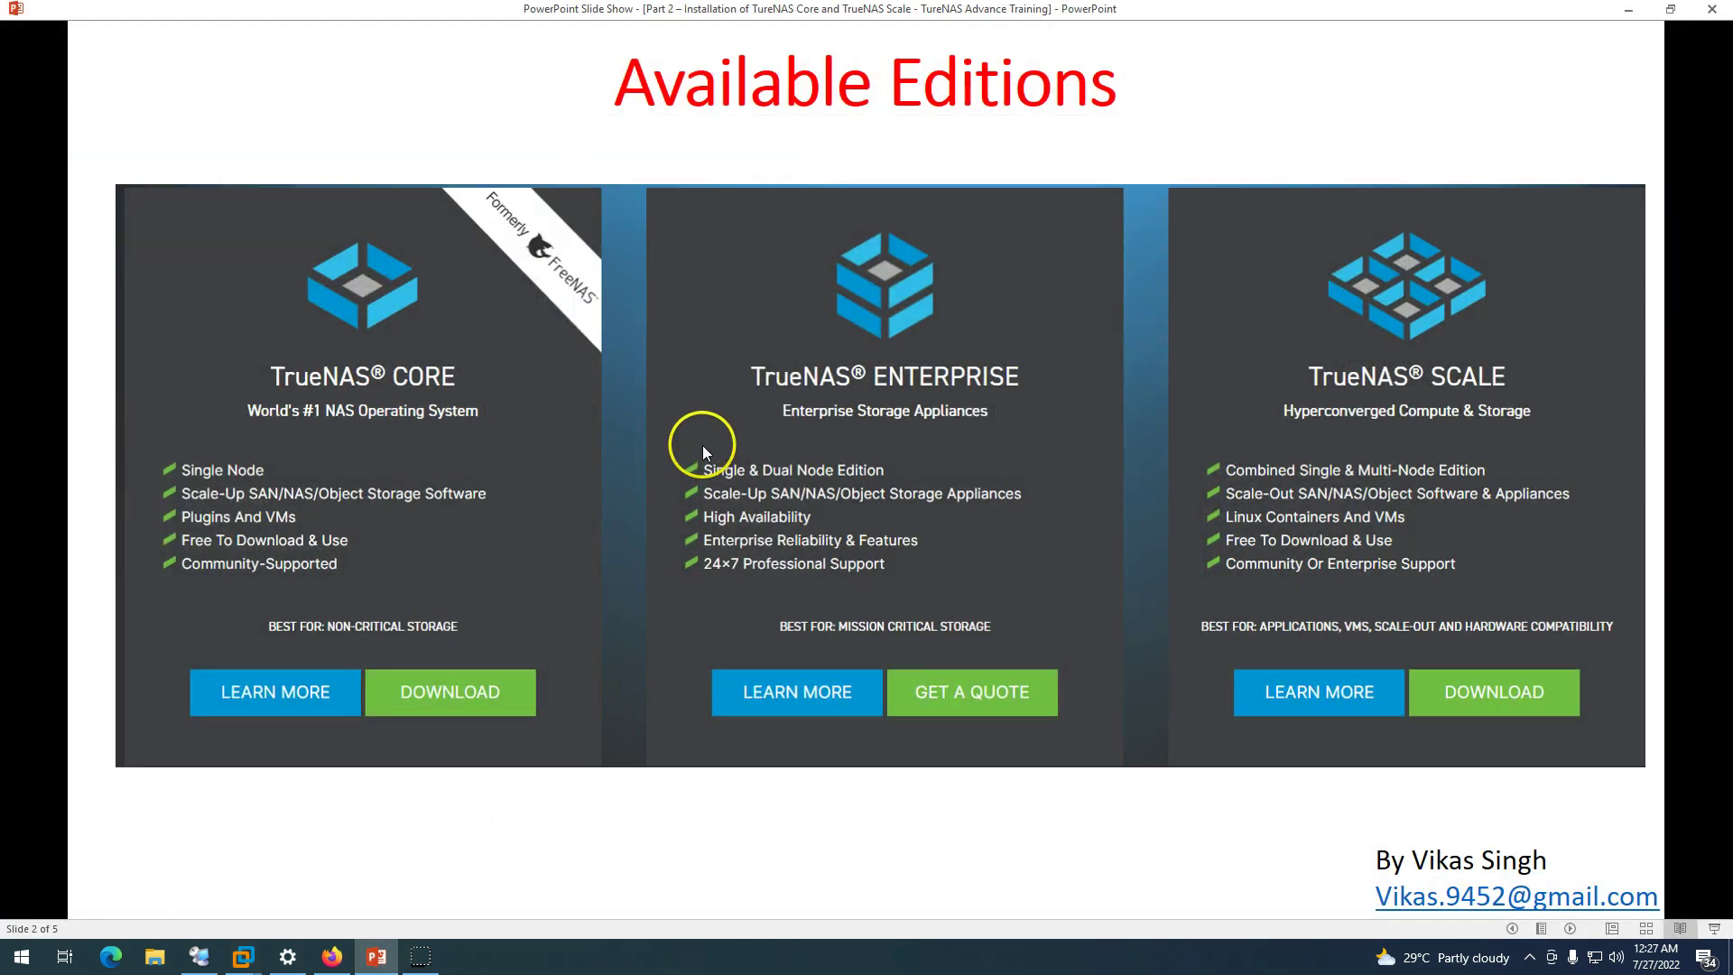
pyautogui.click(706, 452)
pyautogui.click(706, 451)
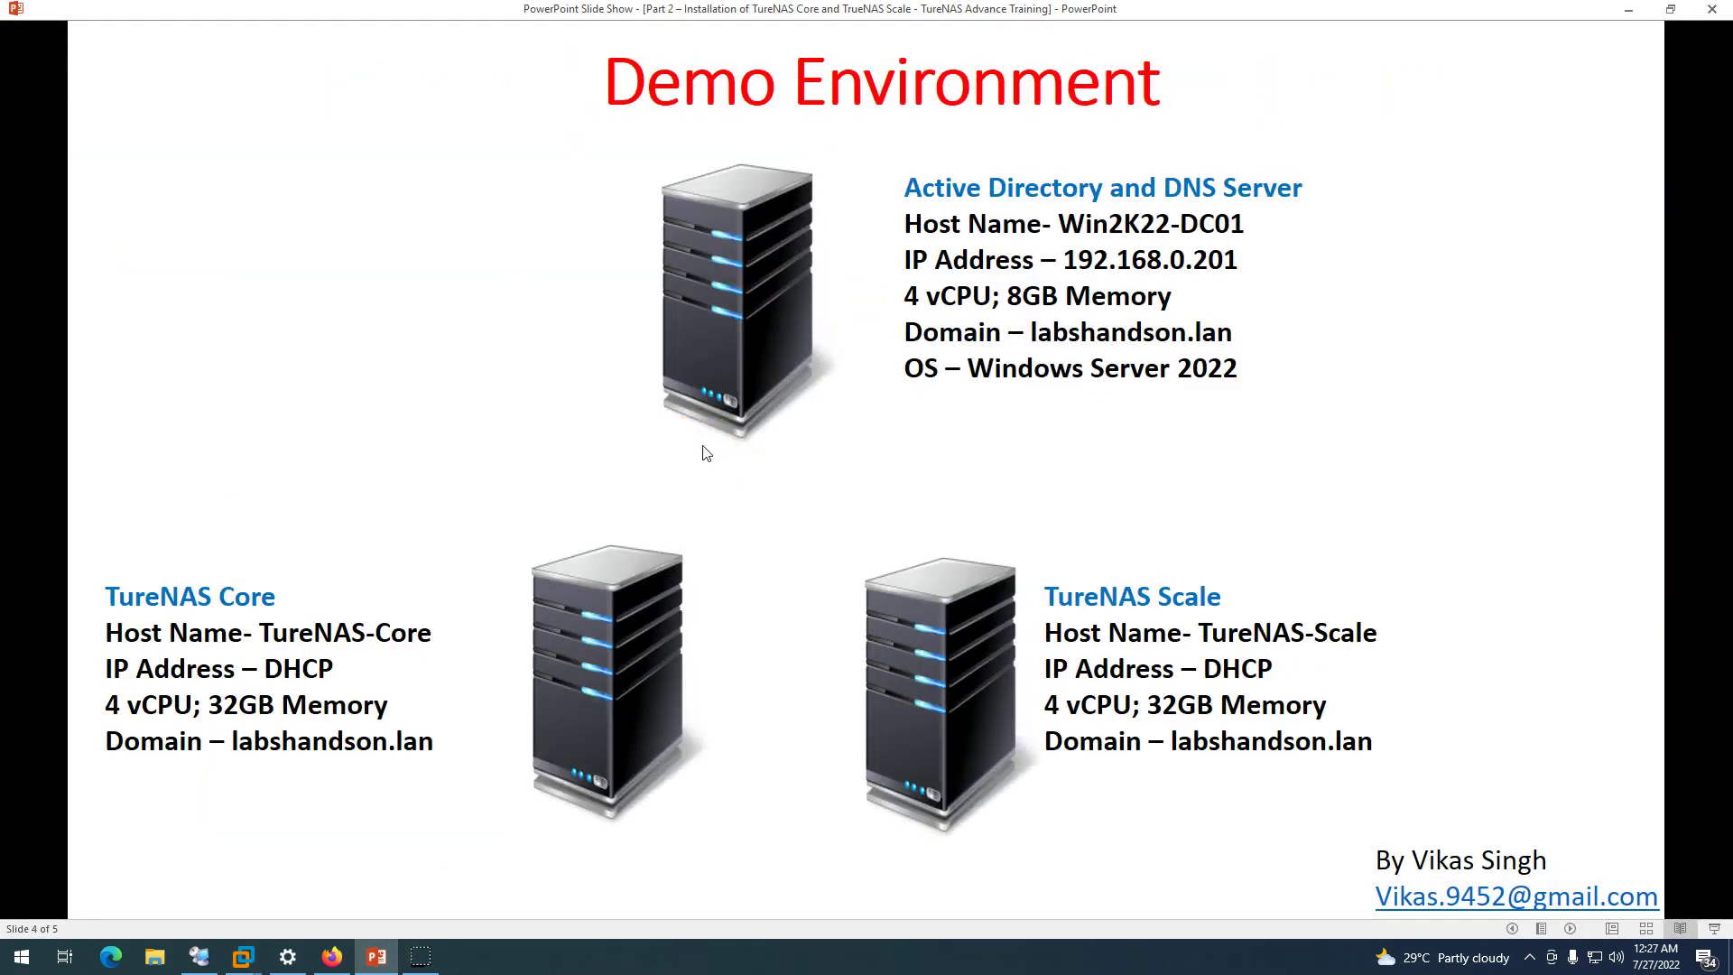
pyautogui.click(703, 447)
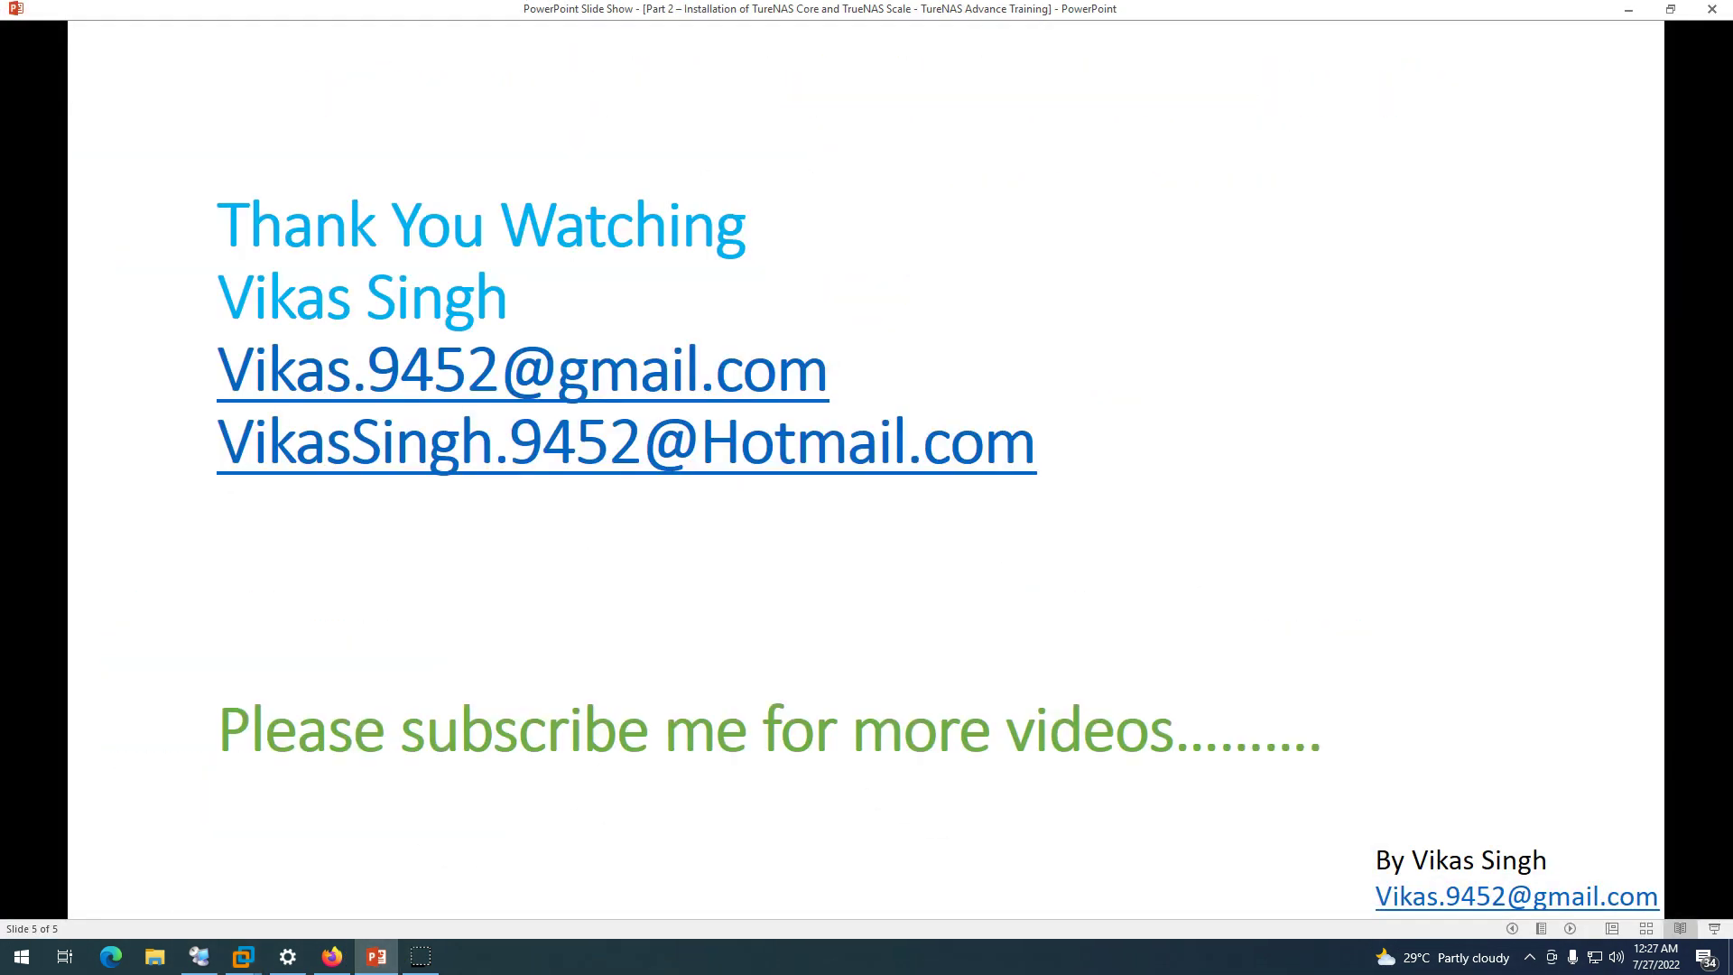